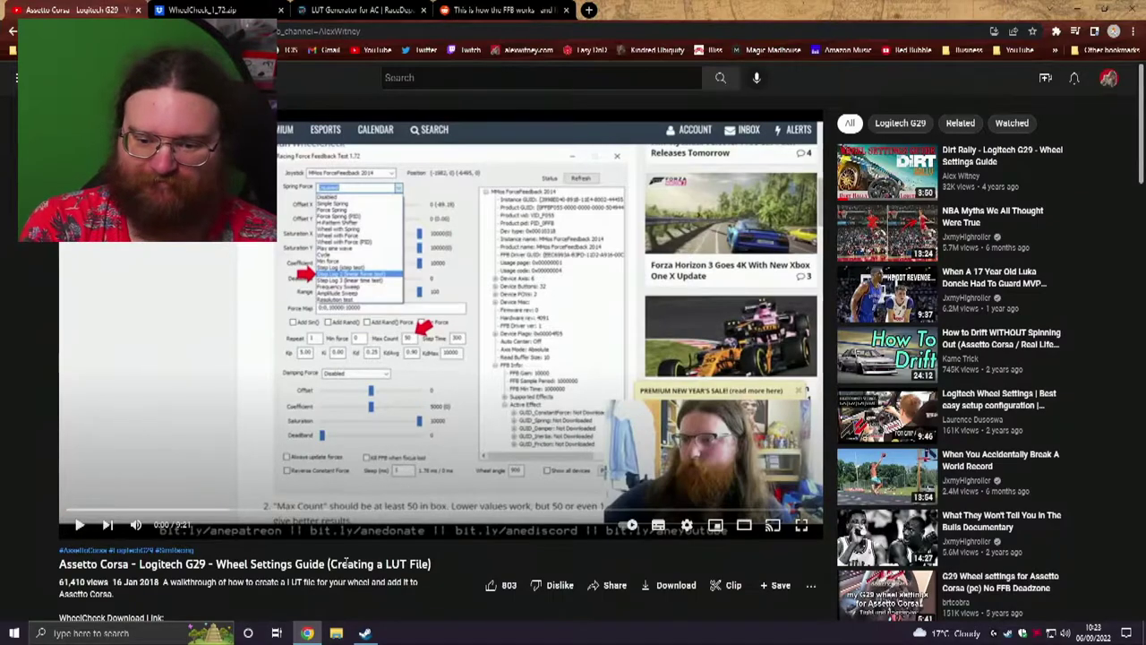
Look through the video's description links for WheelCheck, LUT Generator and the Reddit FFB thread, and the comments below
scroll(346, 566, down, 2)
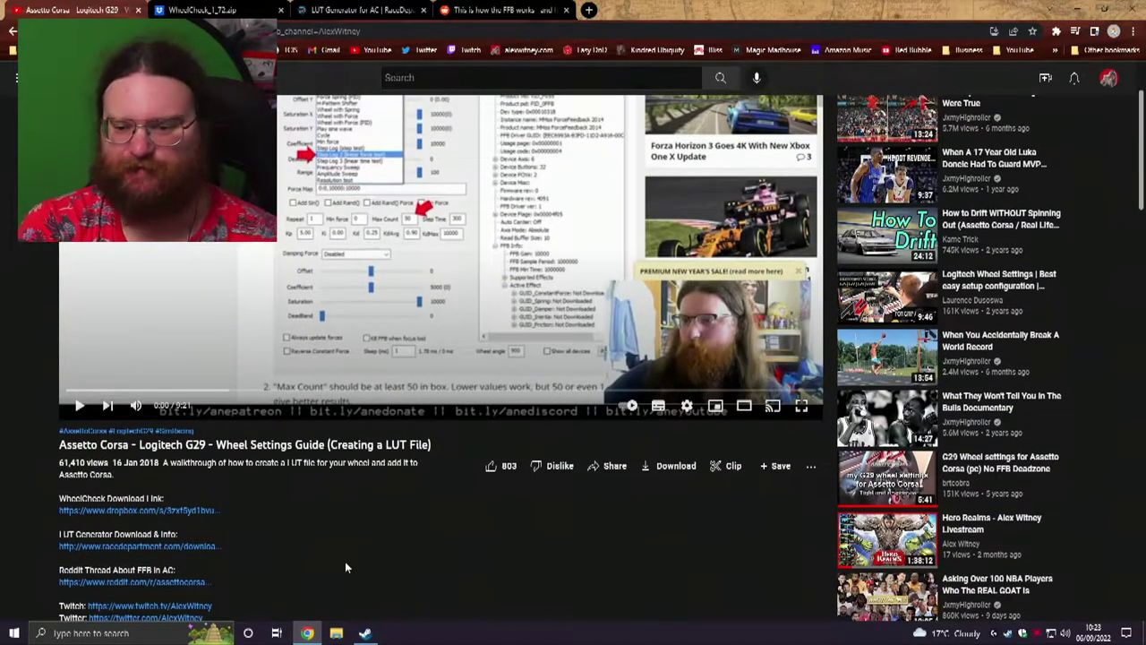
scroll(345, 561, down, 6)
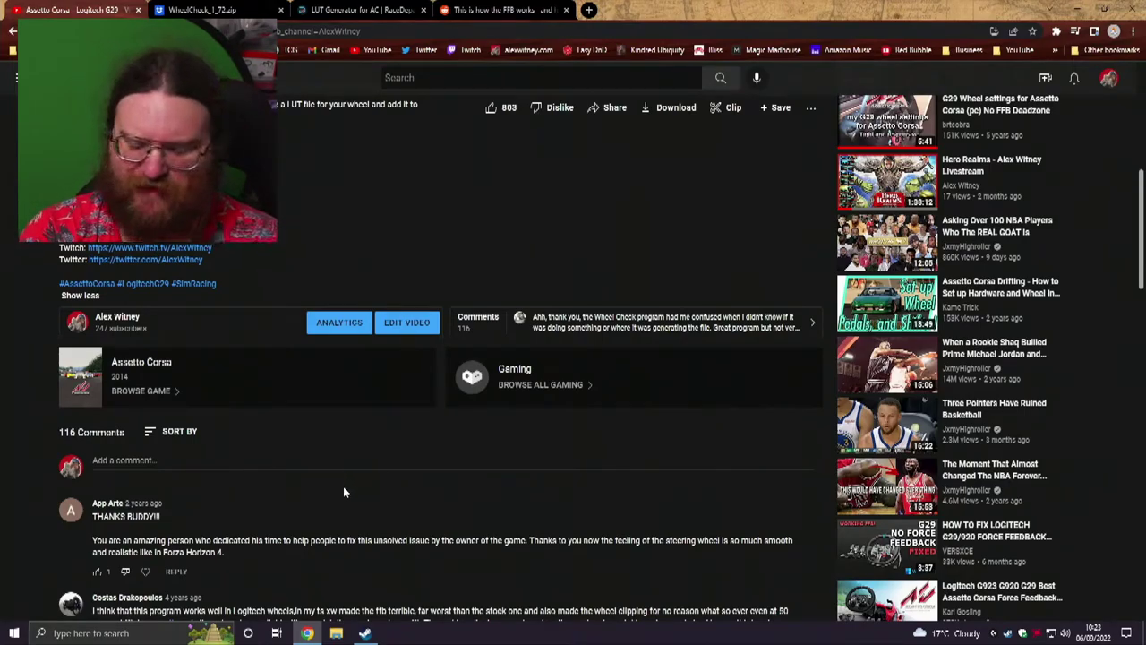
scroll(343, 491, up, 4)
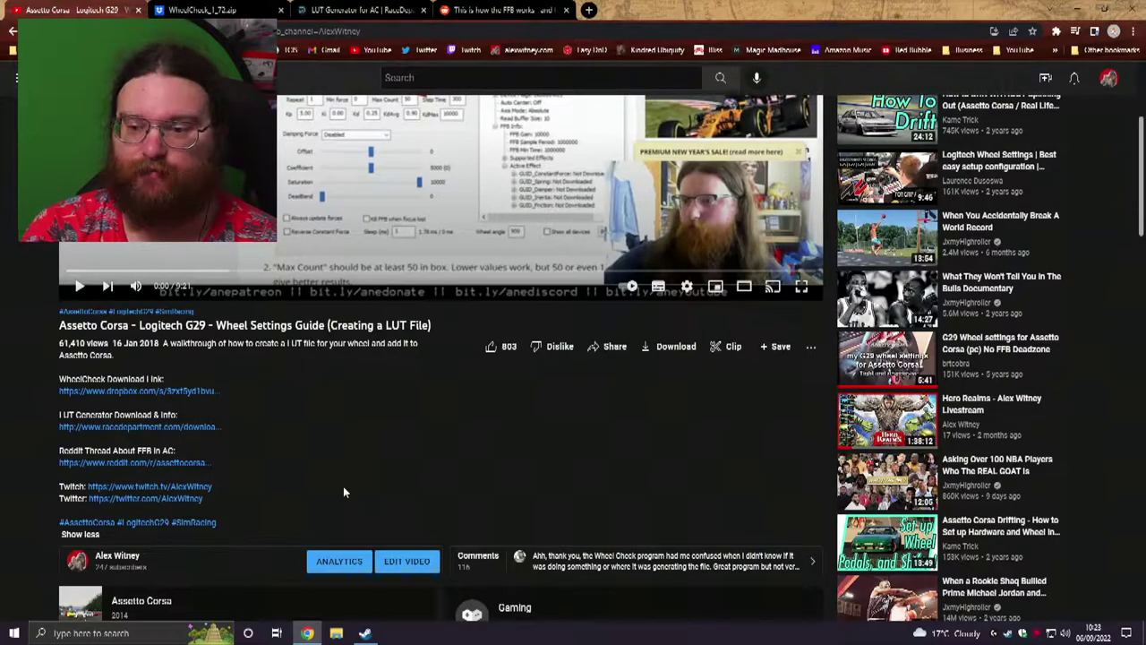
scroll(343, 491, up, 4)
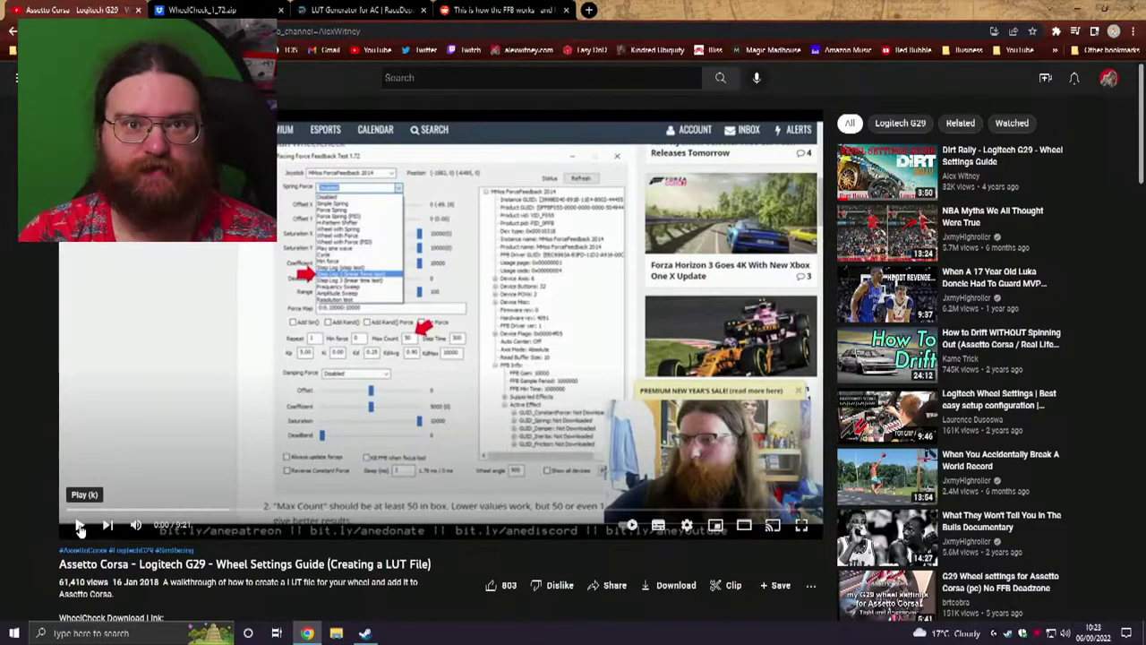
Play the Assetto Corsa Logitech G29 wheel settings guide in full screen
click(79, 526)
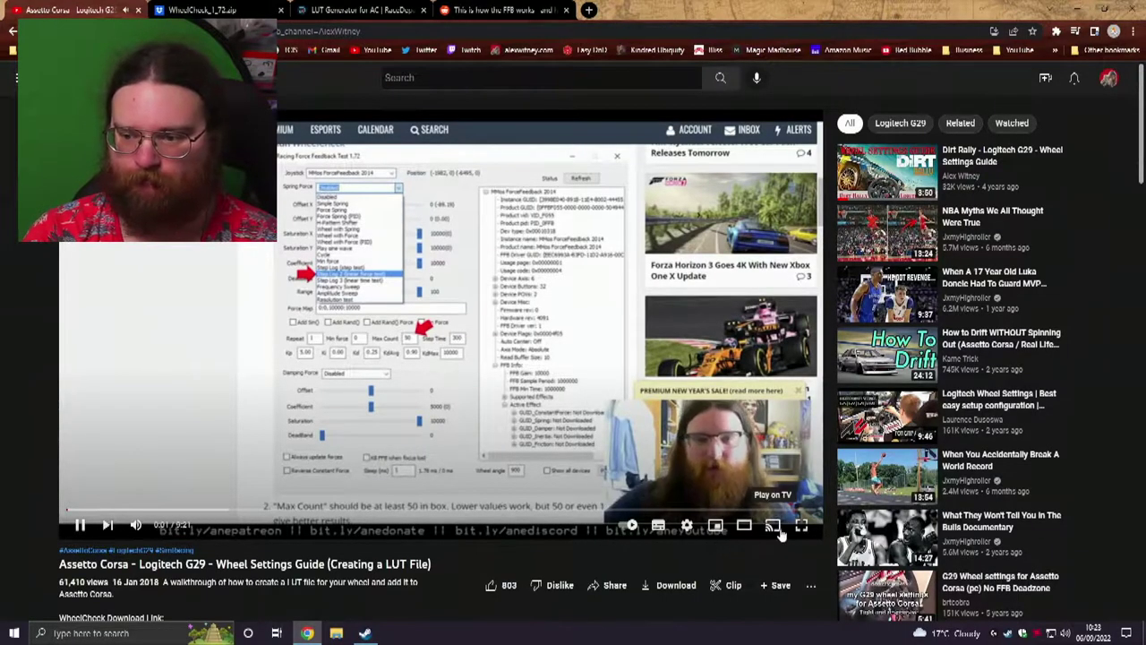
key(F11)
key(f)
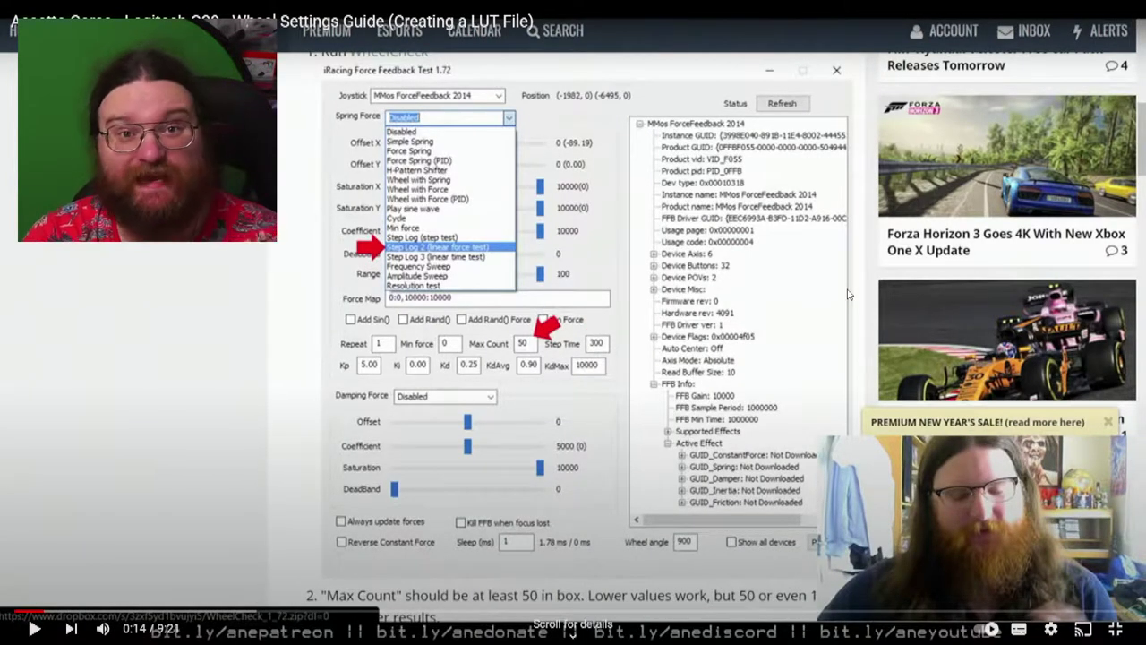
Watch the guide's introduction to the LUT Generator page, pausing and resuming playback for commentary
key(space)
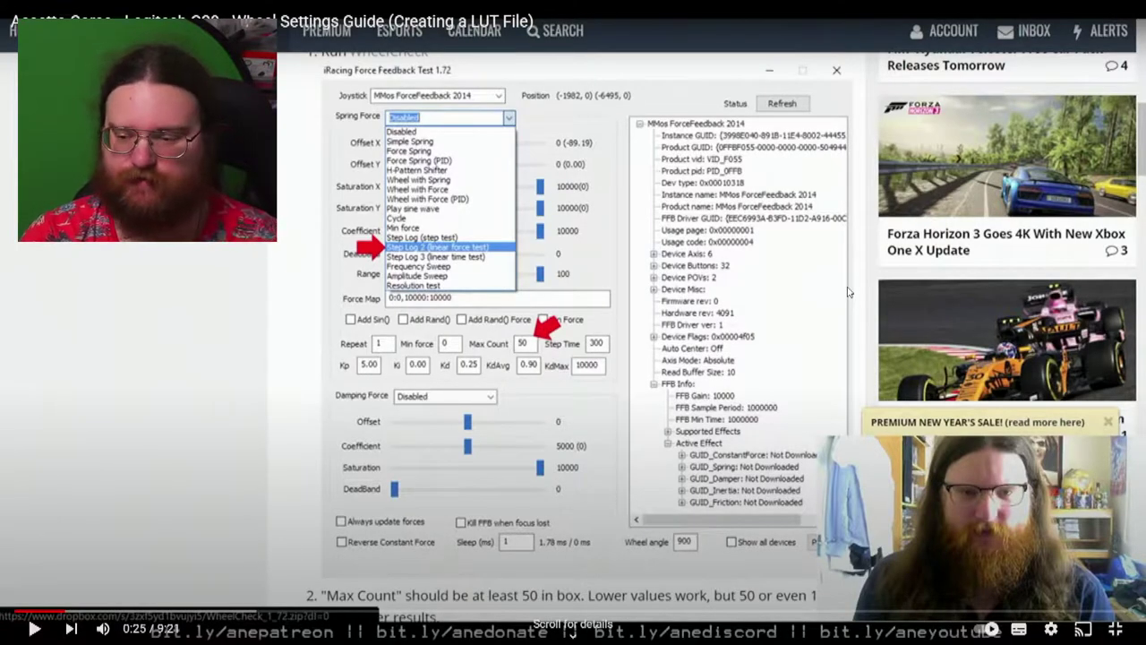
click(848, 291)
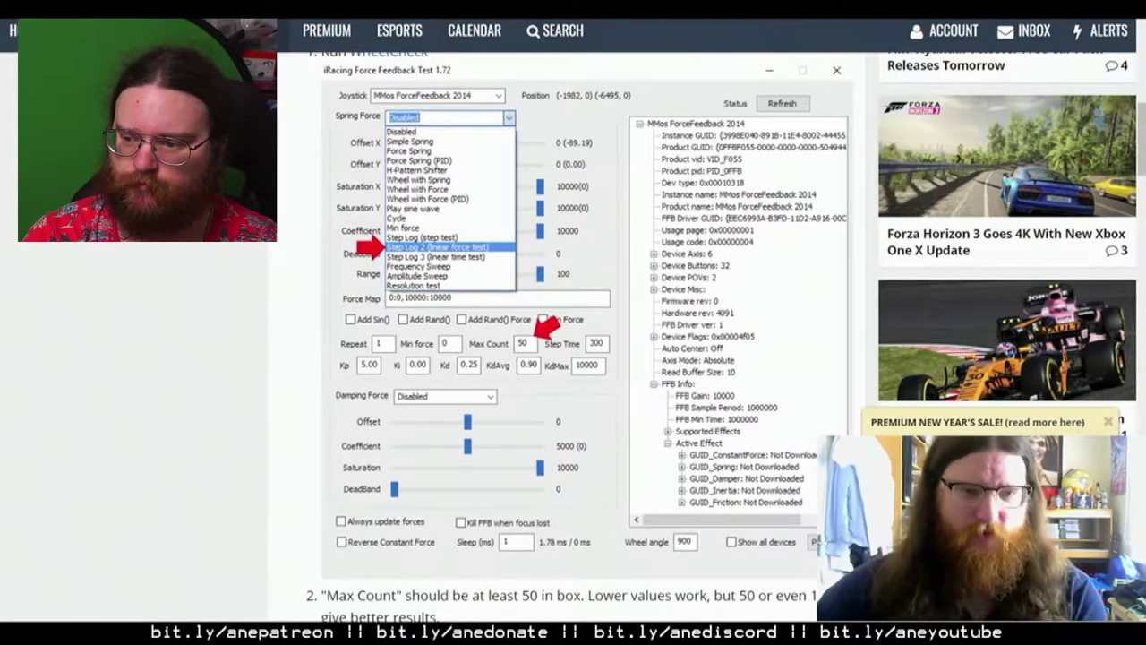
click(849, 291)
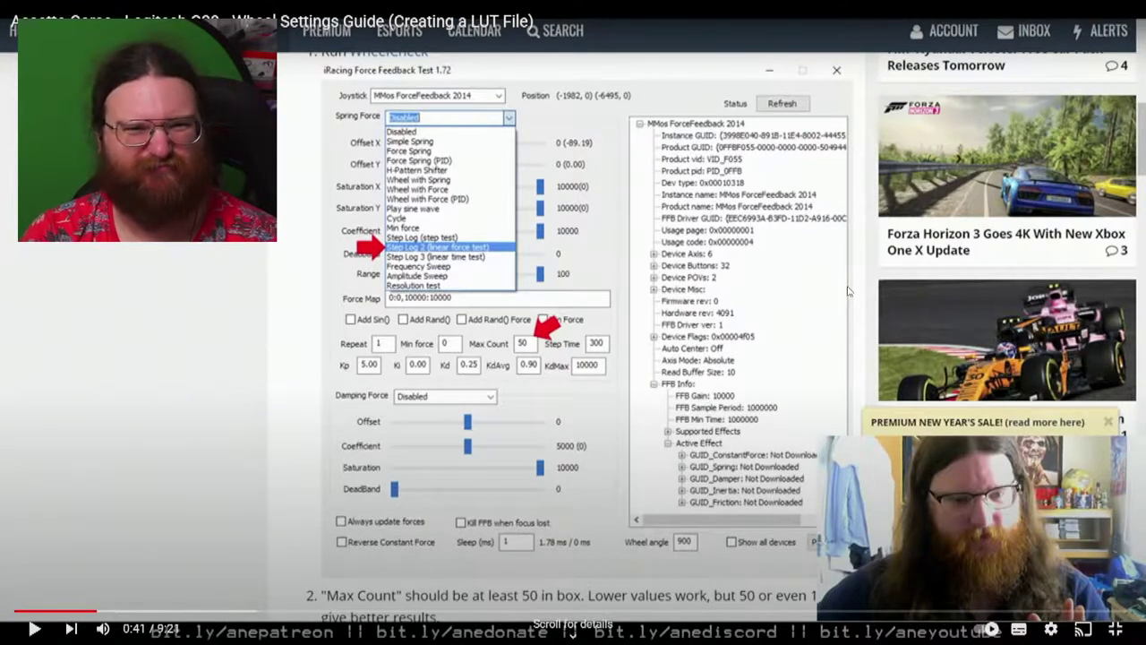
click(848, 291)
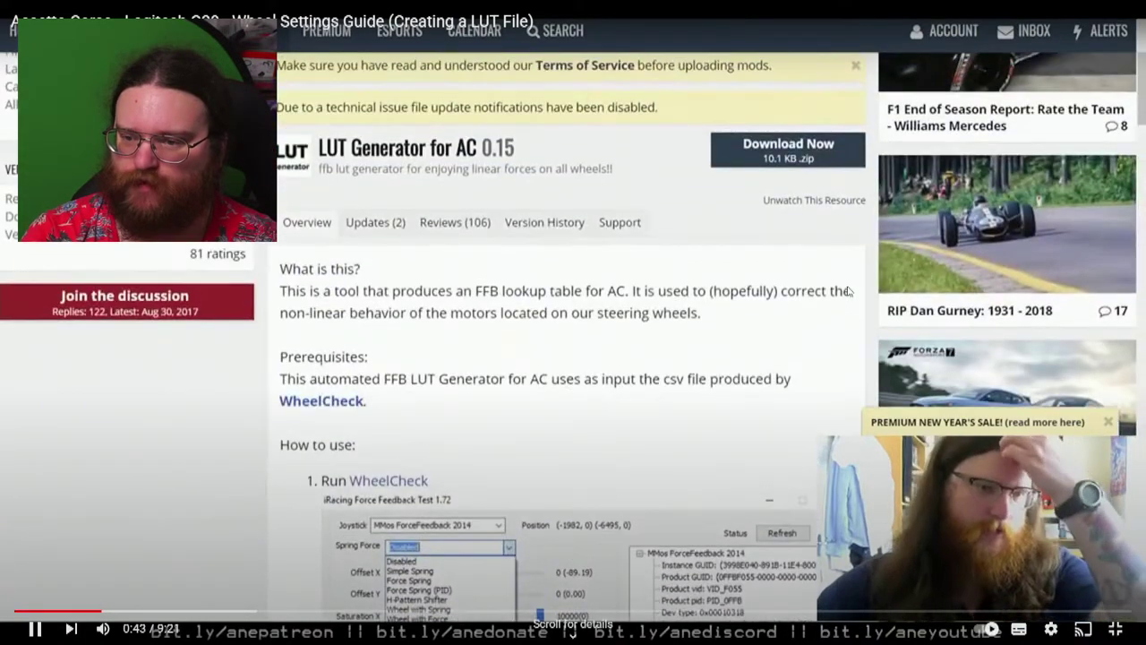
click(848, 291)
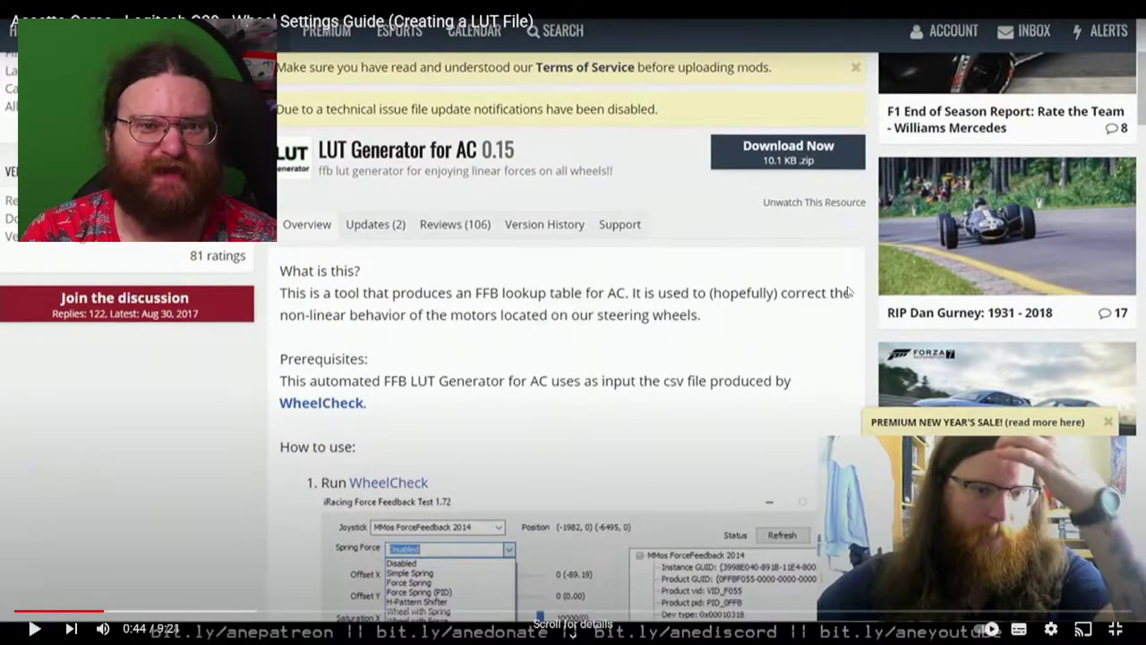
click(848, 291)
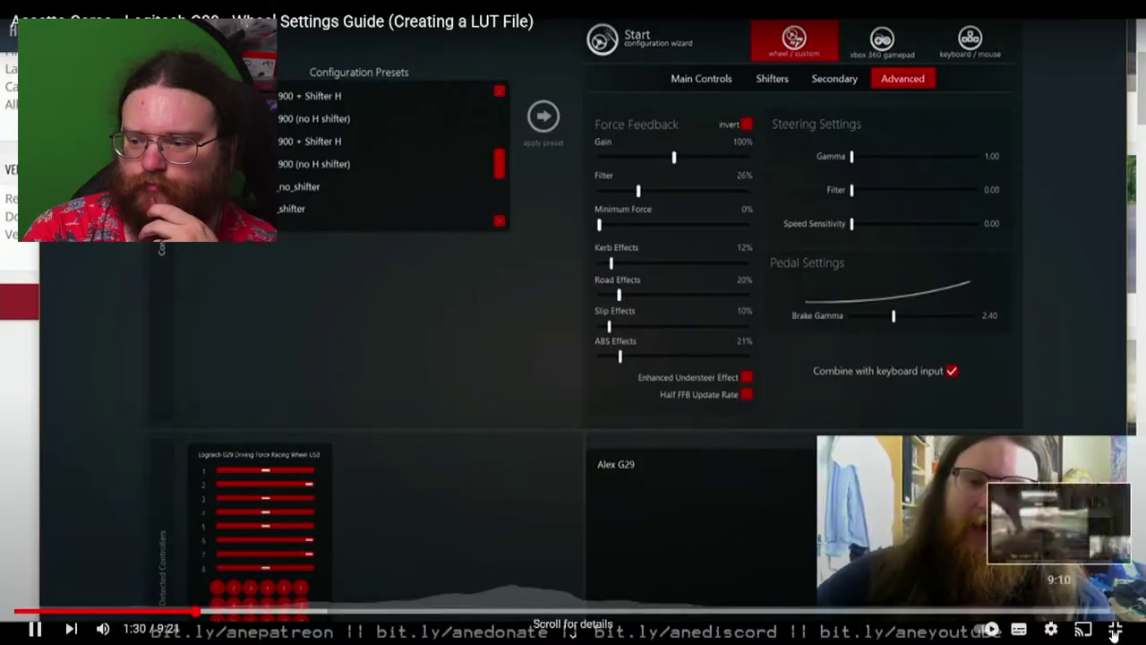
Exit full screen and pause the guide at 1:45 on the Advanced wheel settings
key(Escape)
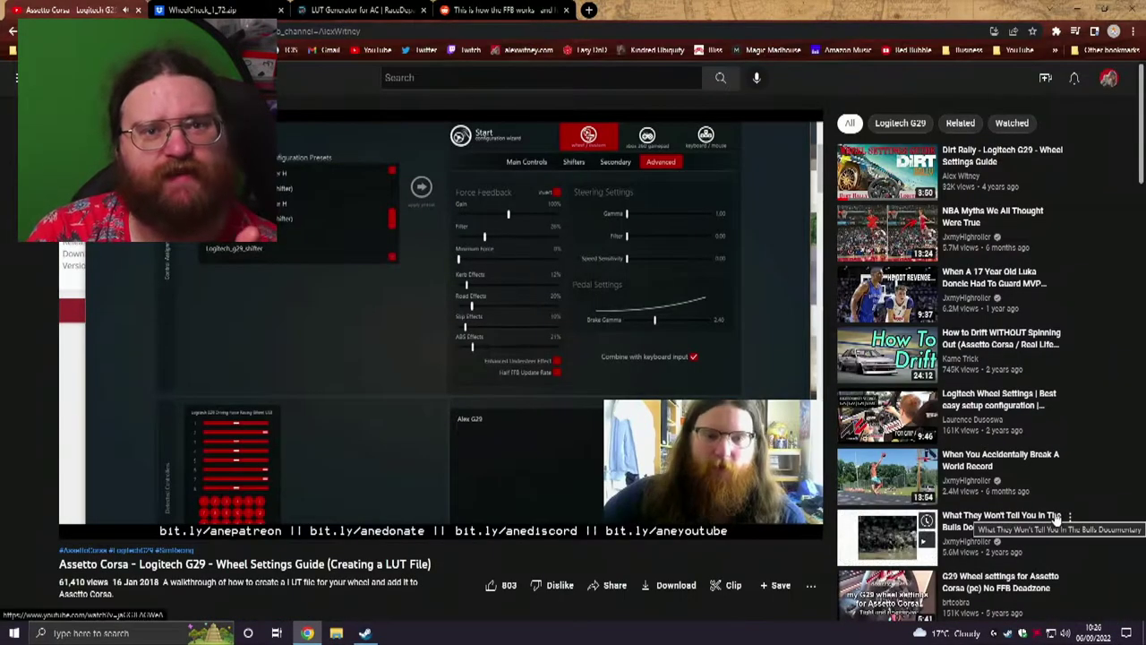
mouse_move(500, 436)
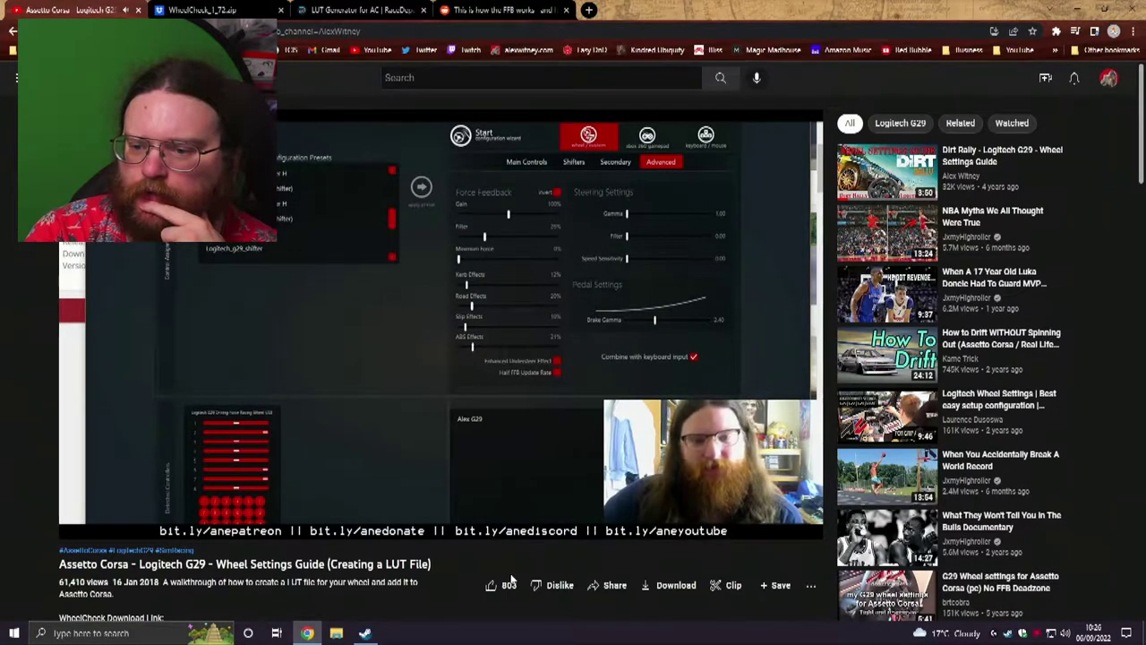
click(498, 479)
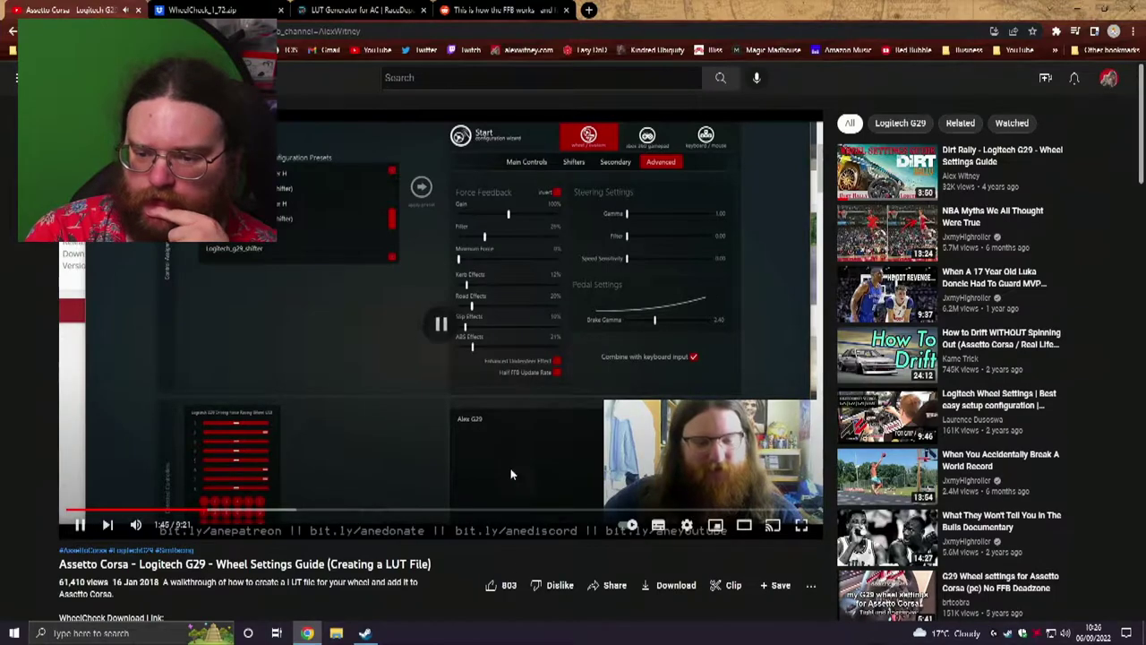
Switch to Steam, launch Assetto Corsa and allow the Steam Client Service to make changes to the device
right_click(367, 633)
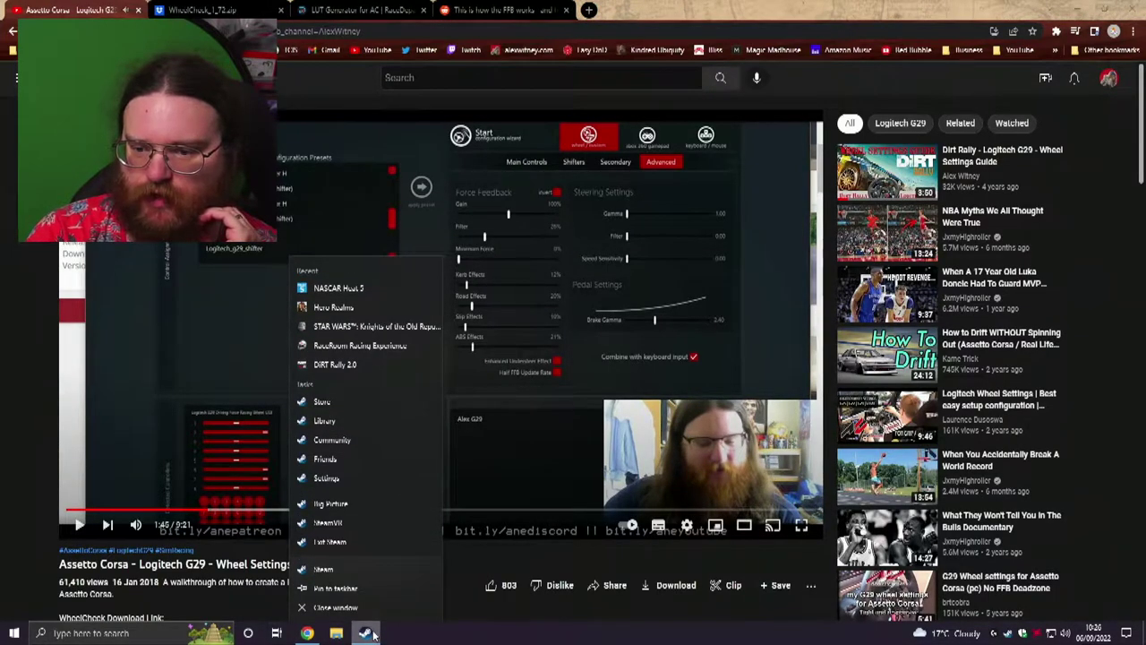
click(367, 633)
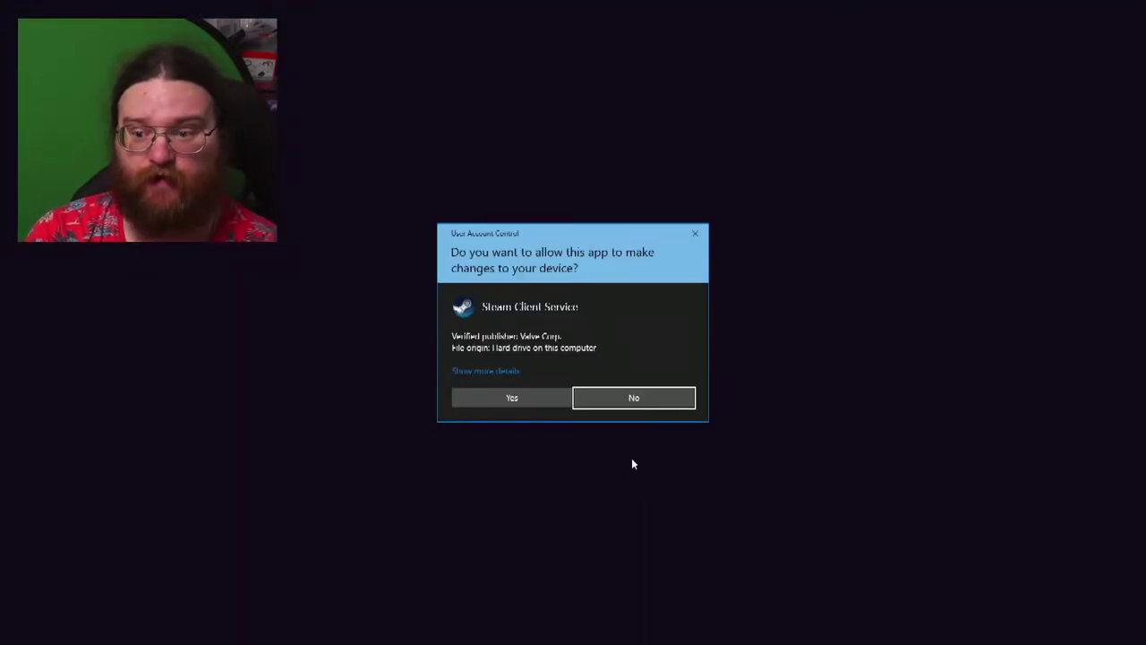
click(511, 398)
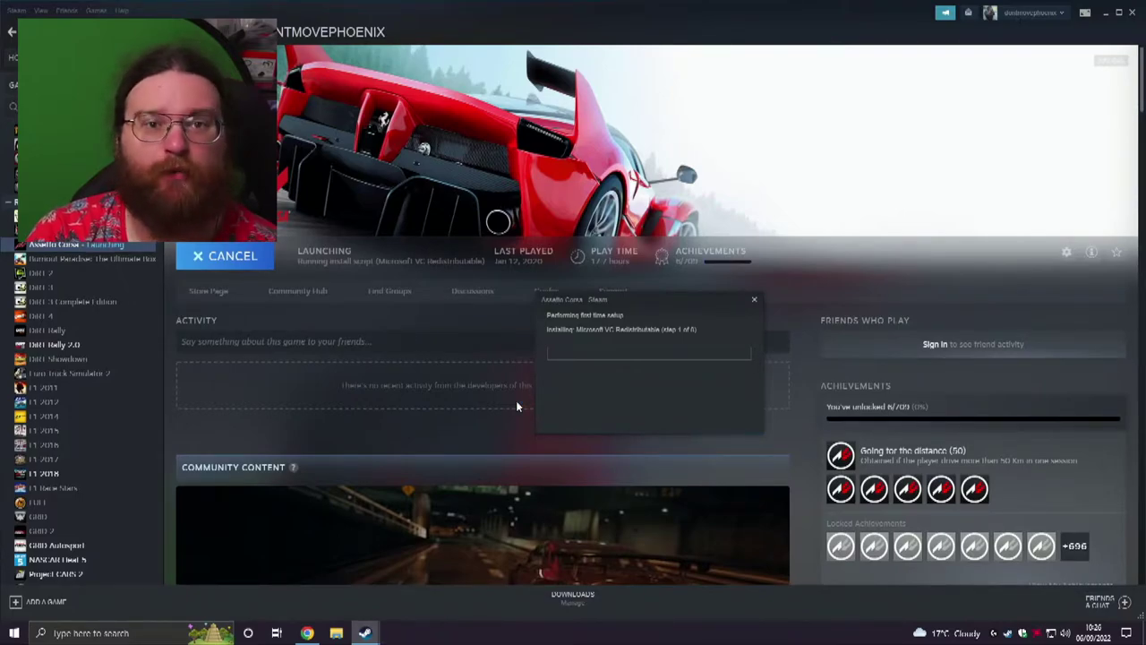
Return to the guide in the browser, rewind it to the Advanced wheel settings and pause at 1:45
click(307, 633)
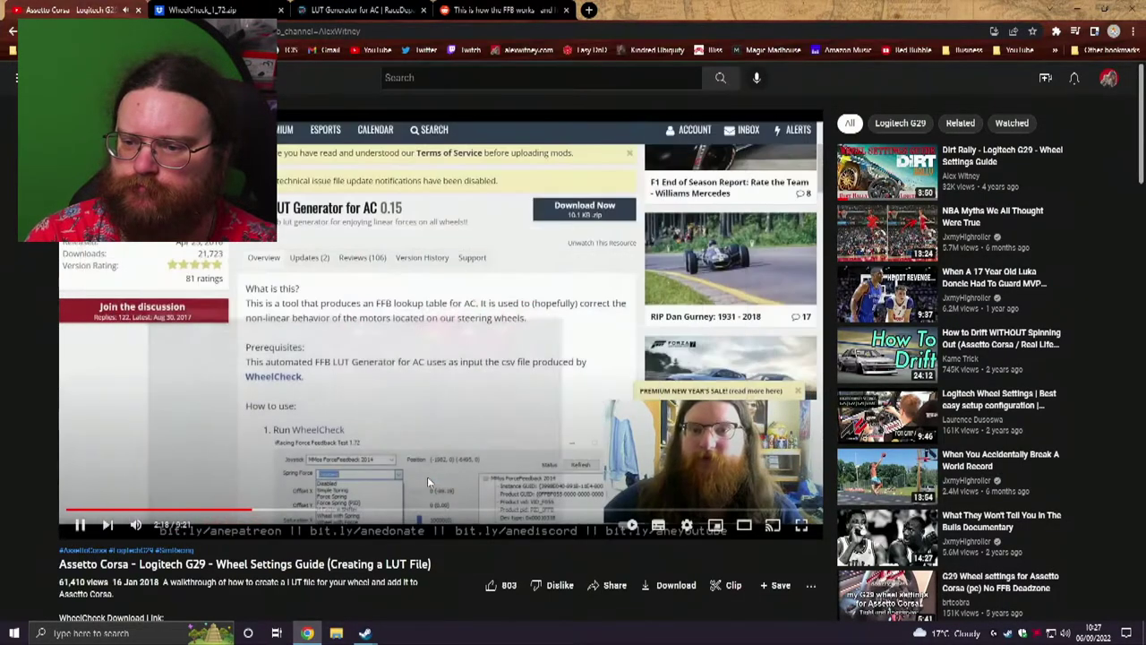
click(427, 476)
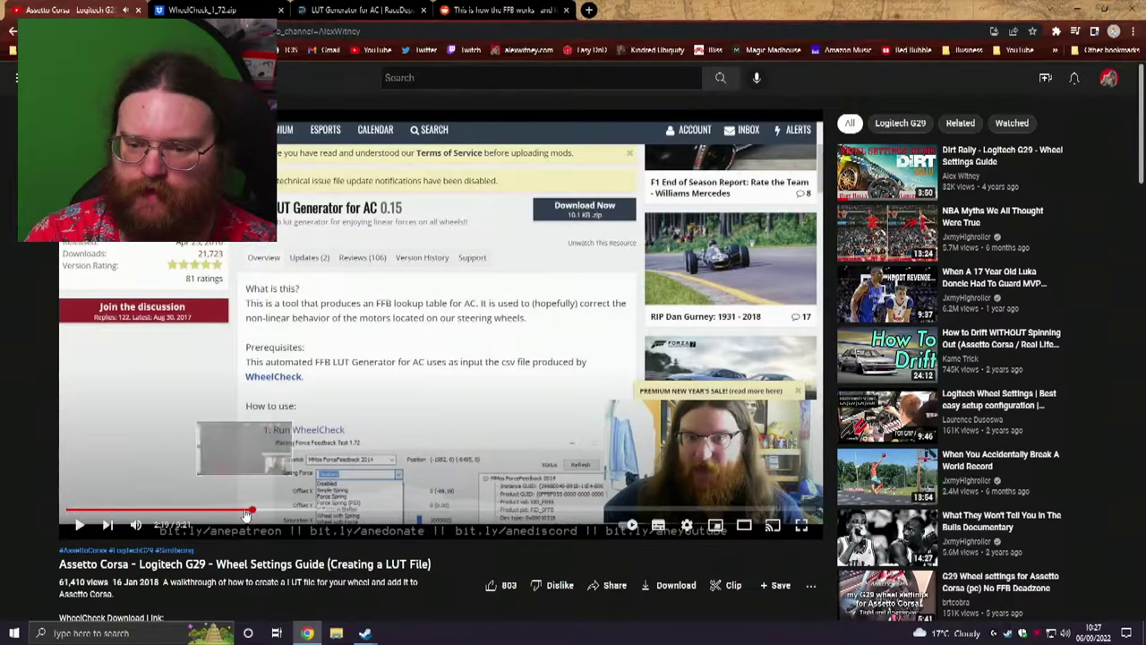
click(250, 513)
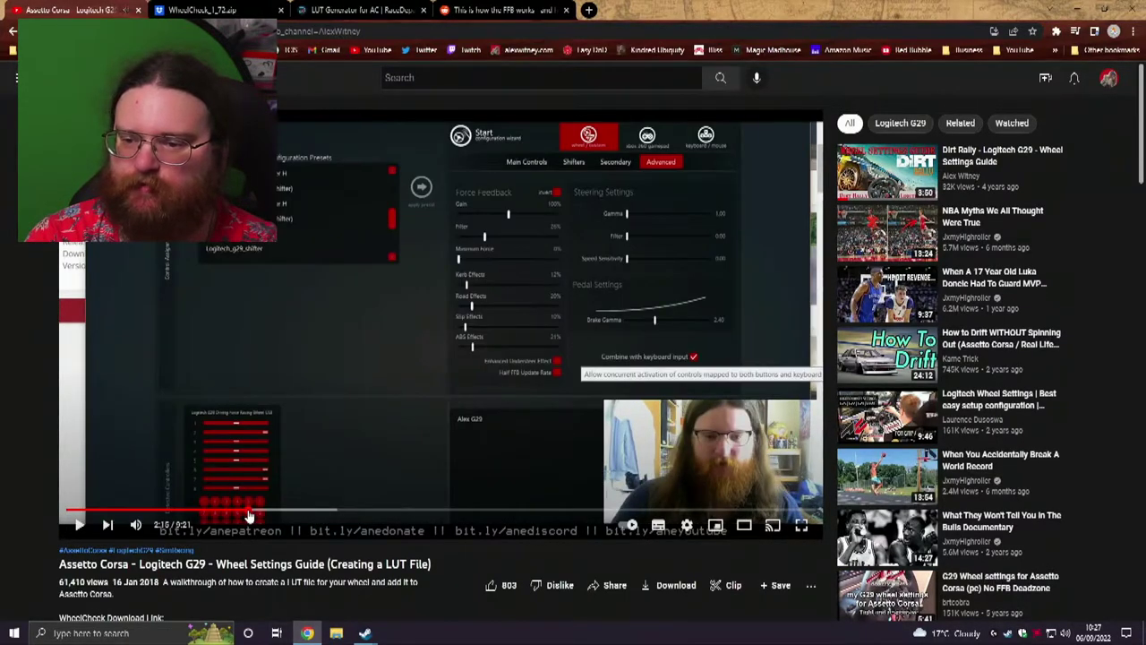
drag(250, 514, 245, 514)
click(270, 437)
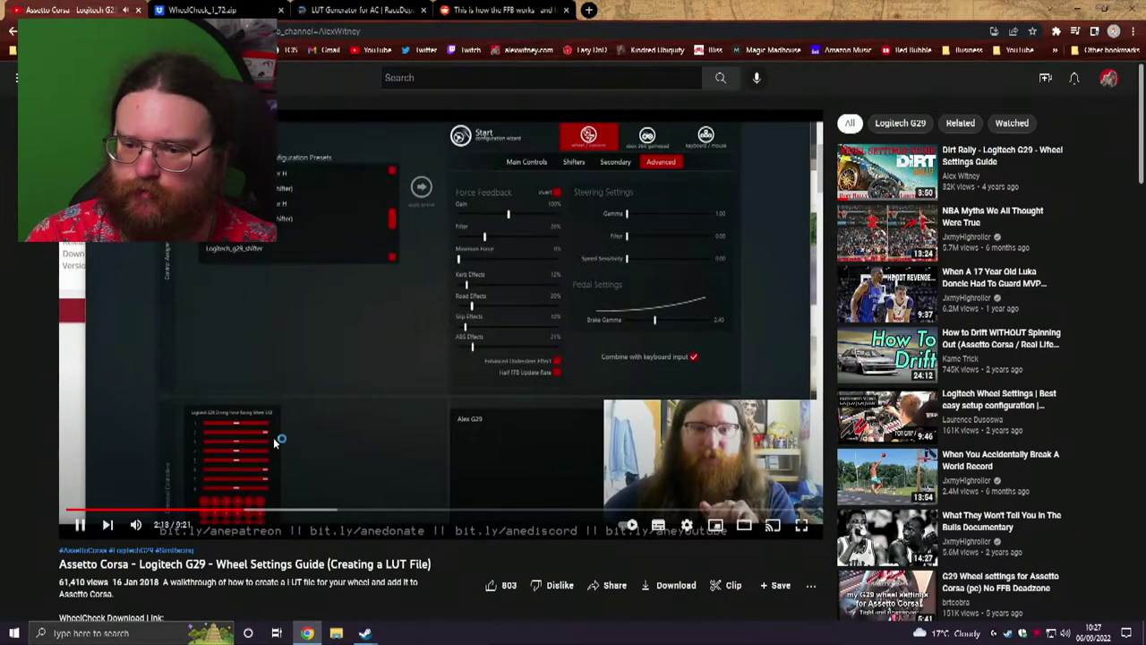
drag(242, 512, 204, 514)
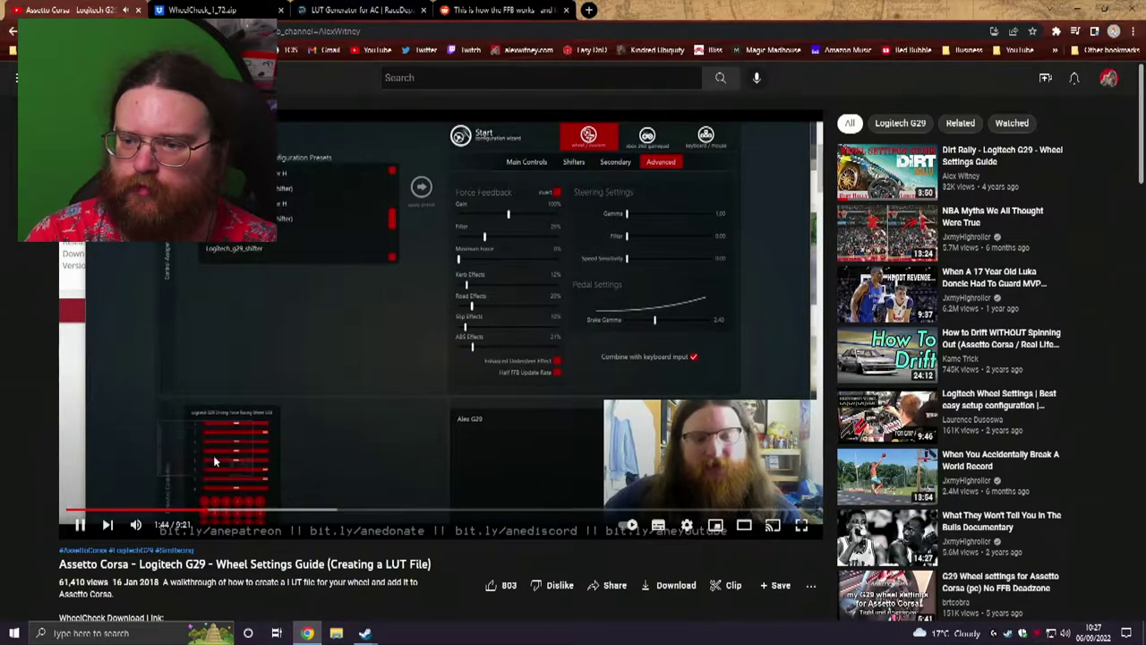
click(349, 394)
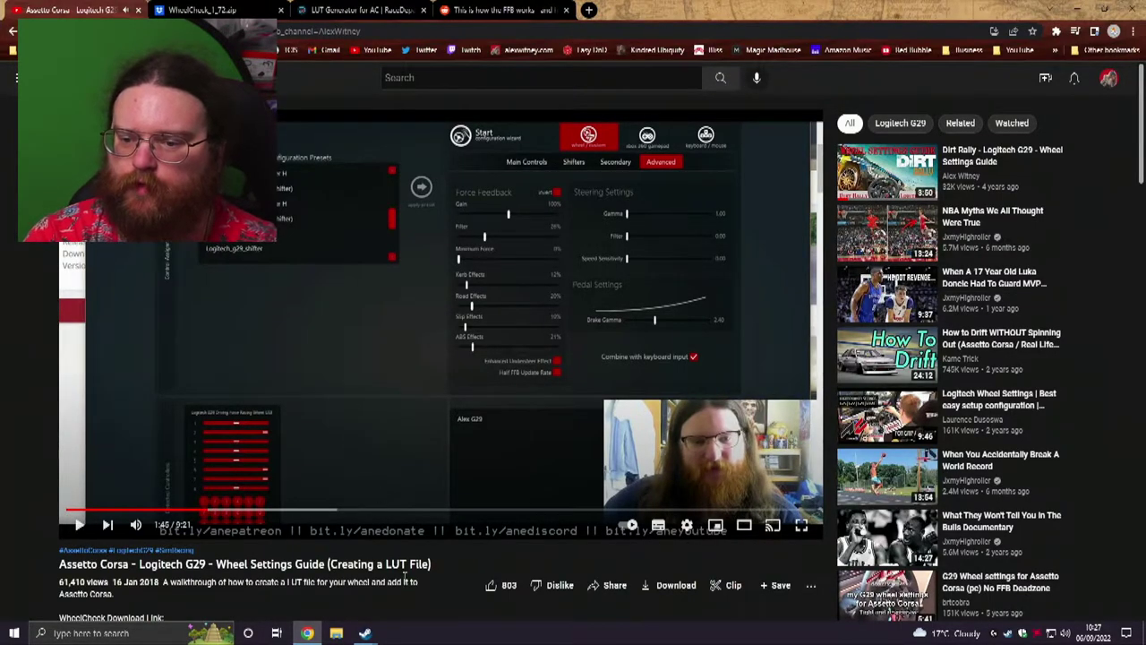
Bring up Steam's Assetto Corsa setup window to check the first-time installation progress
mouse_move(364, 633)
click(414, 600)
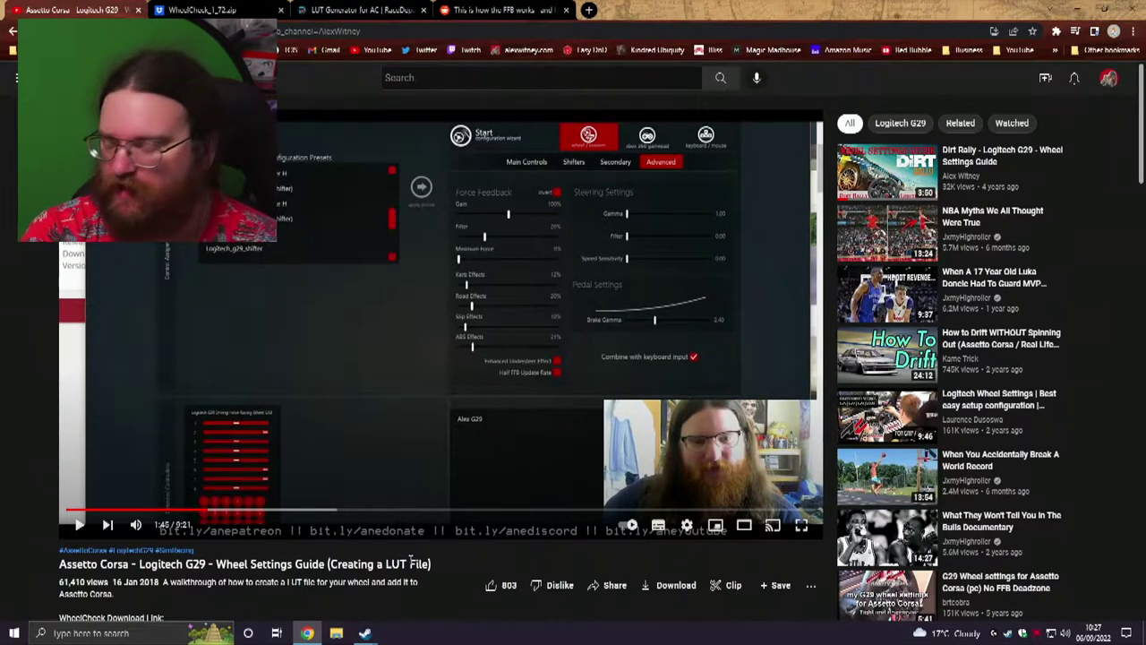
click(367, 633)
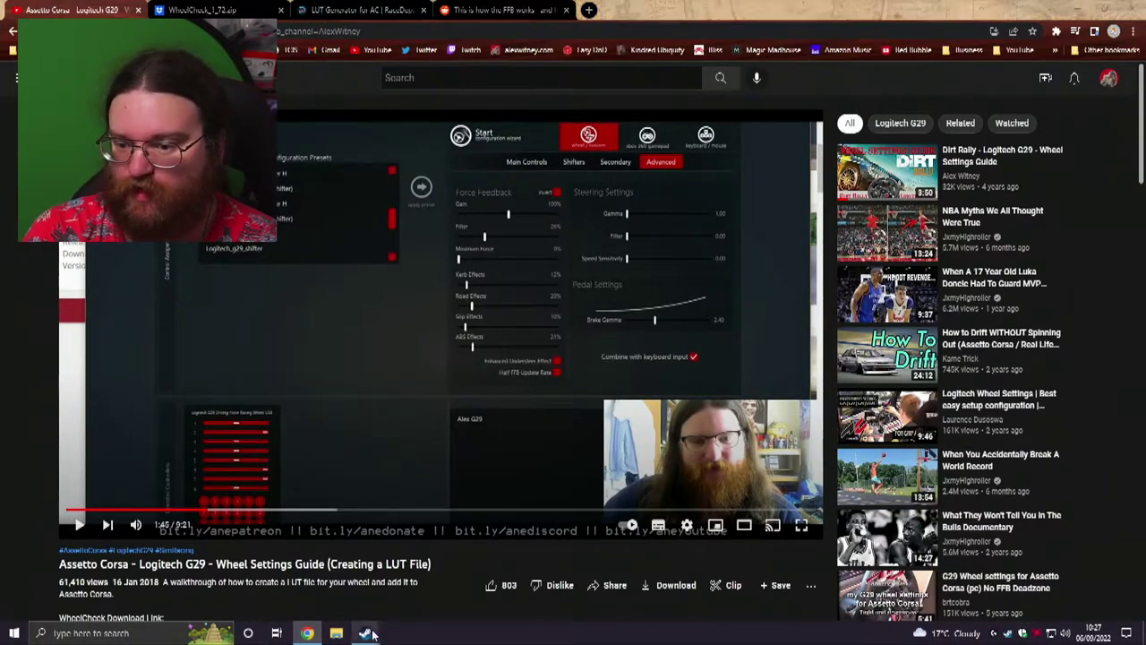
mouse_move(373, 634)
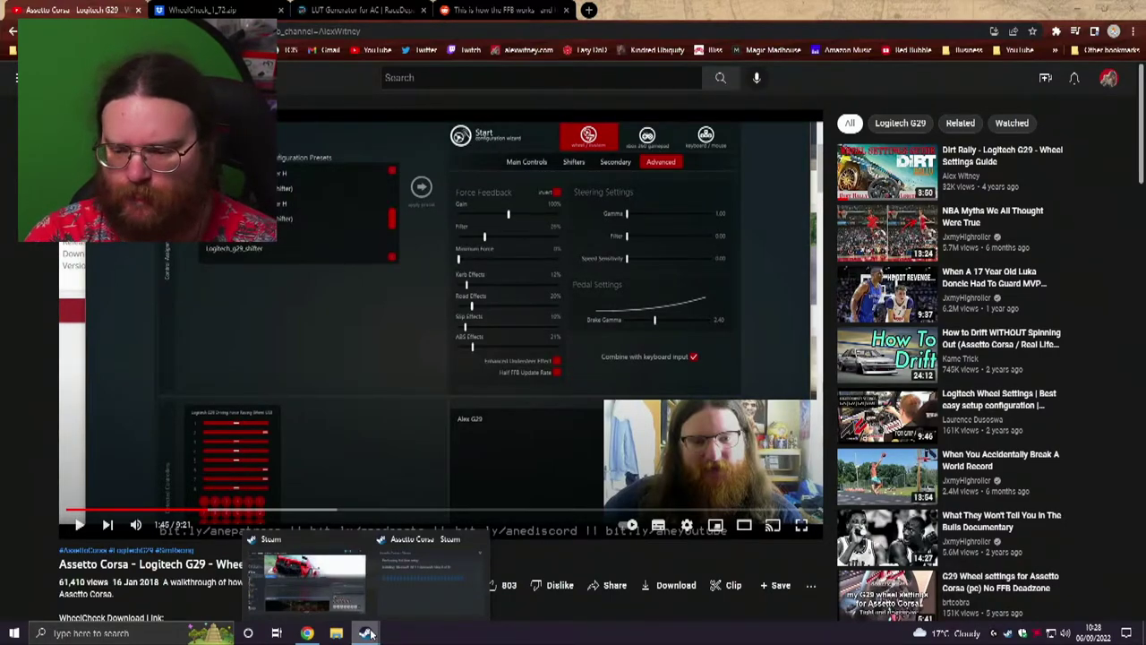
click(436, 584)
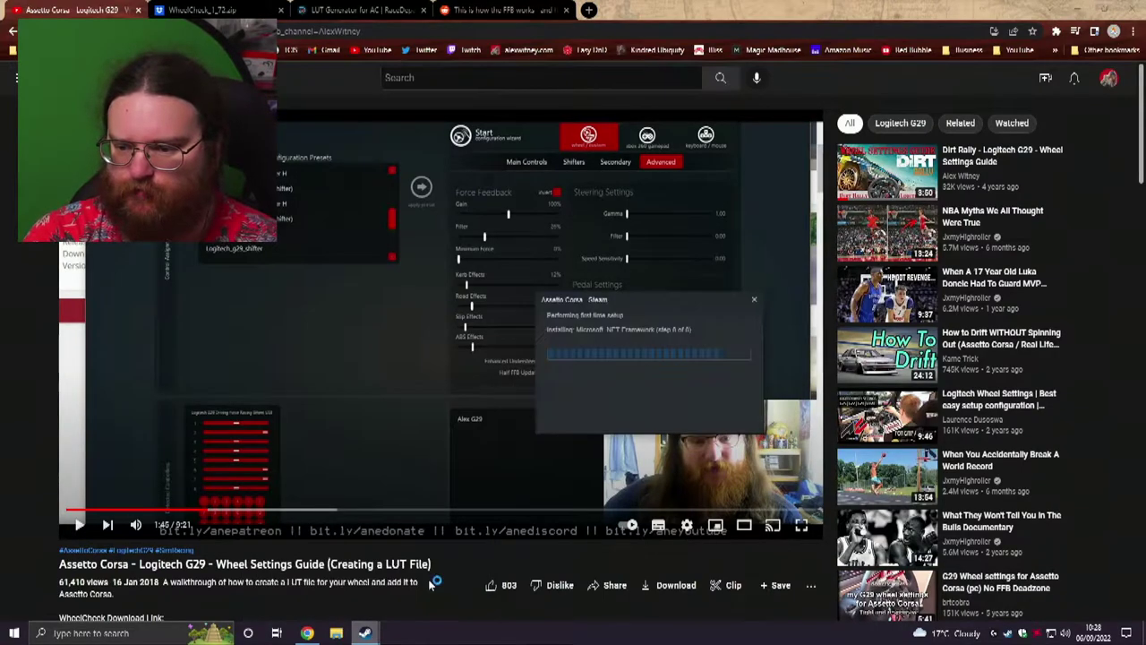
Play the guide up to 2:24, pause it, and check the already open WheelCheck_1_72.zip download page
click(419, 389)
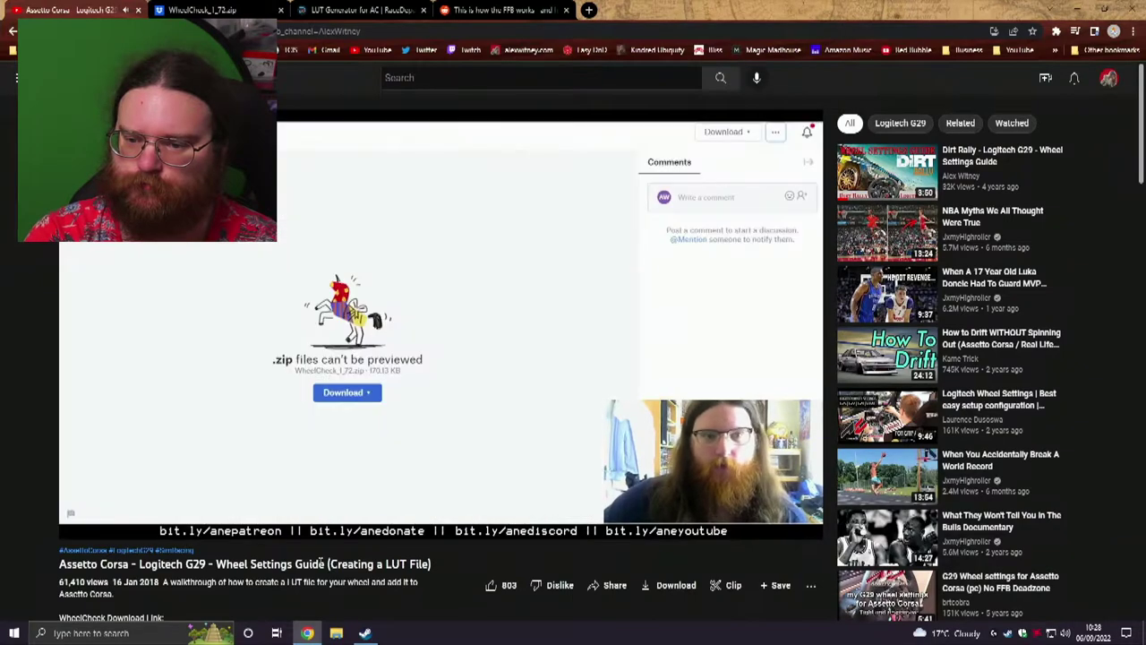
click(330, 410)
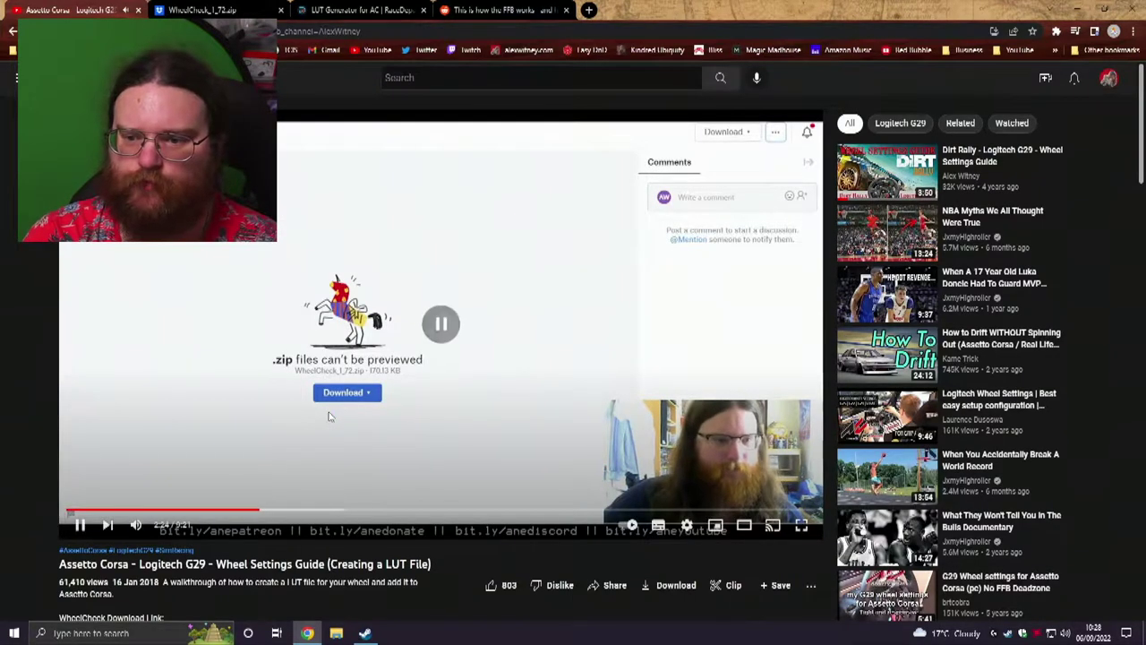
click(266, 7)
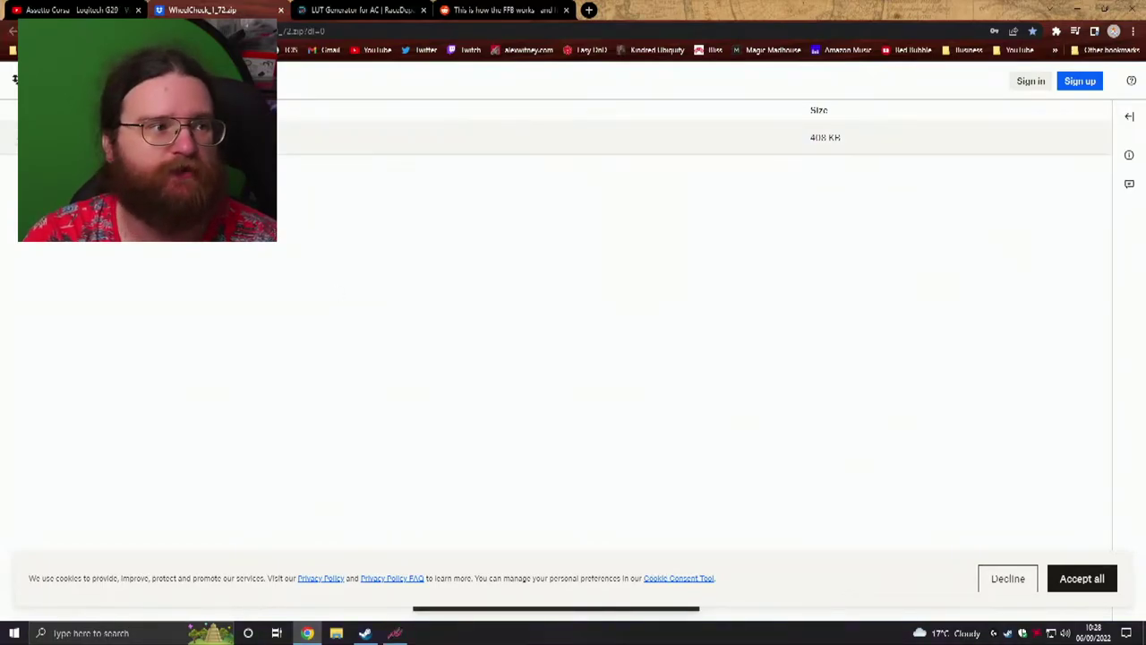
right_click(93, 134)
key(Escape)
click(76, 9)
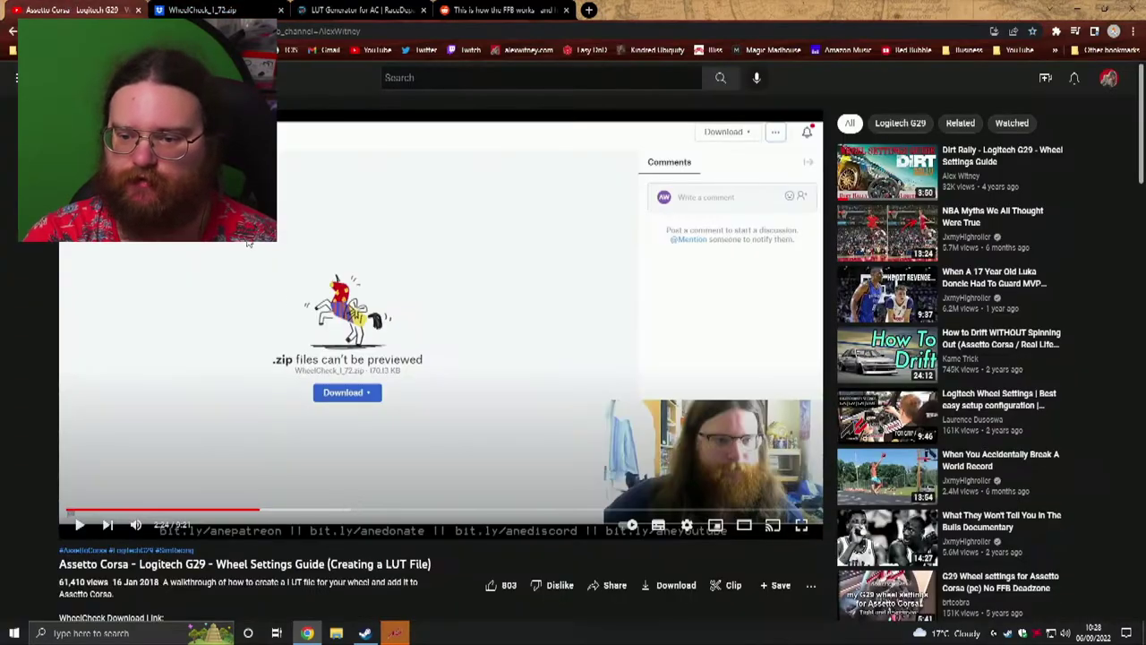
Open the WheelCheck download link from the video description in a new browser tab, view it and return to the video
scroll(179, 394, down, 3)
middle_click(179, 391)
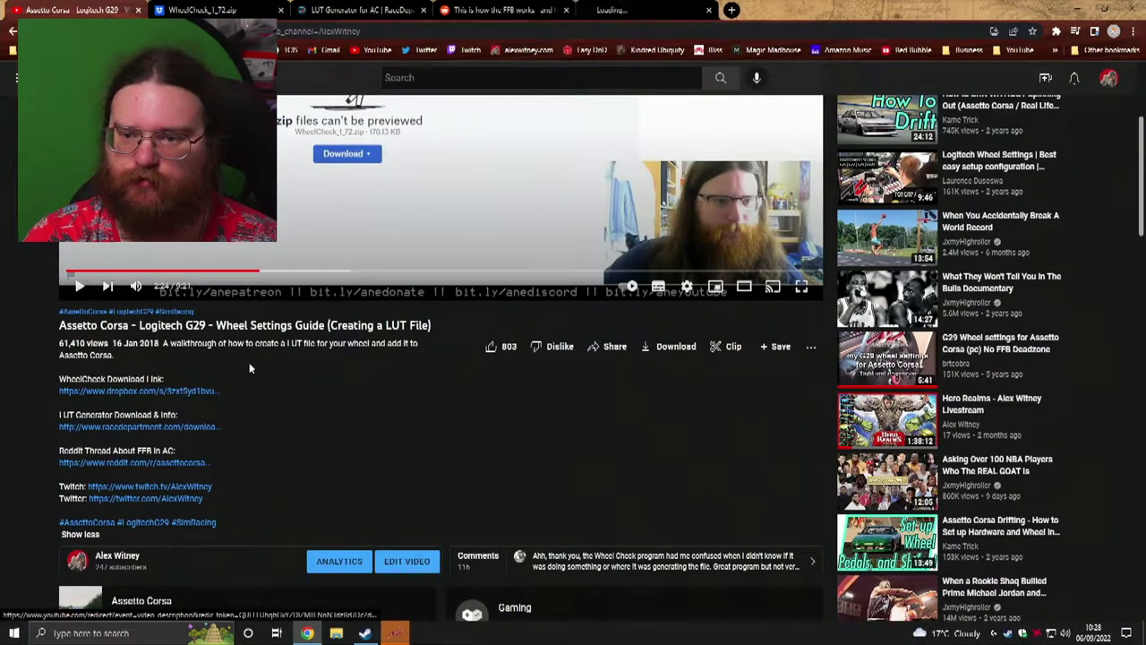
scroll(179, 394, up, 5)
click(617, 10)
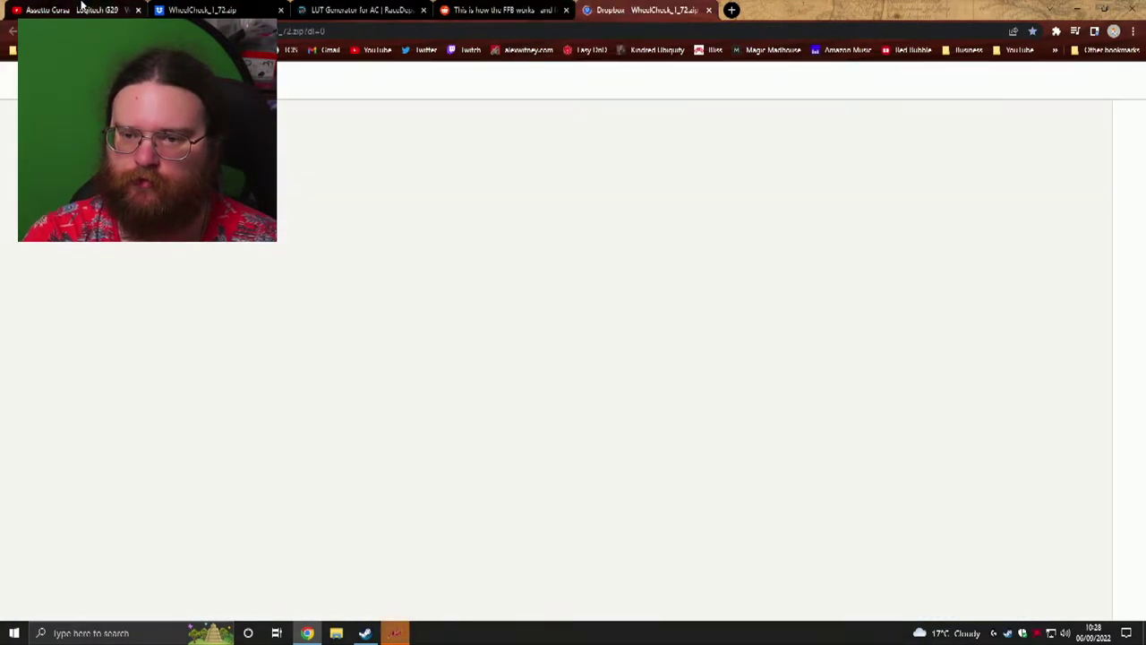
click(59, 10)
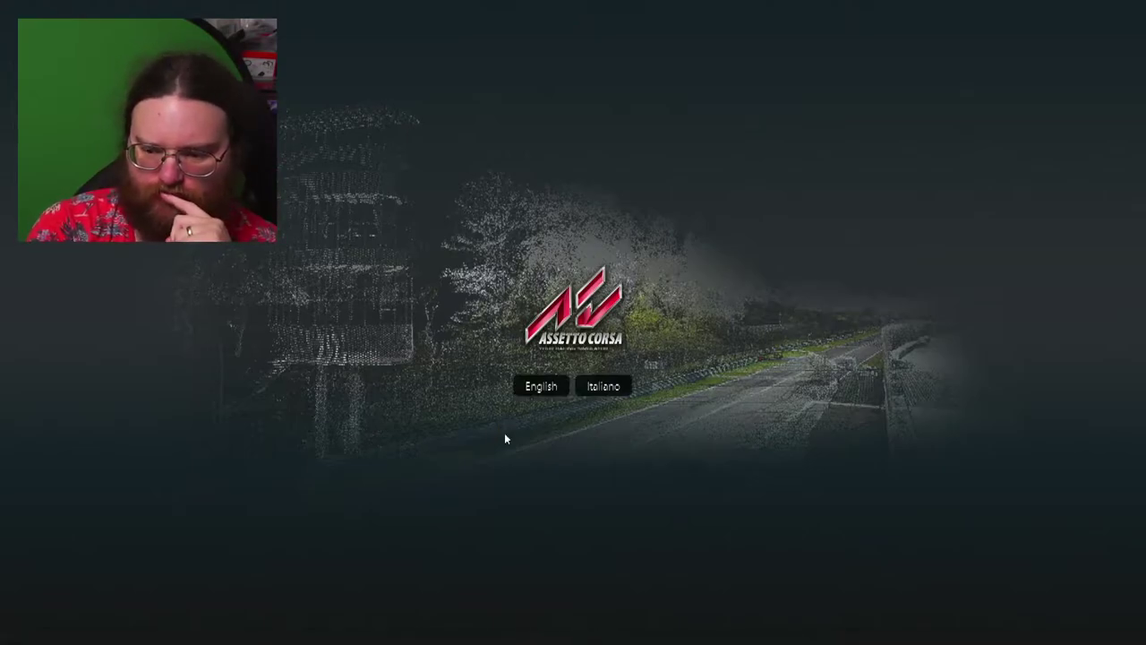
Choose English as Assetto Corsa's language, enter the main menu and open the control settings in the game options
click(538, 386)
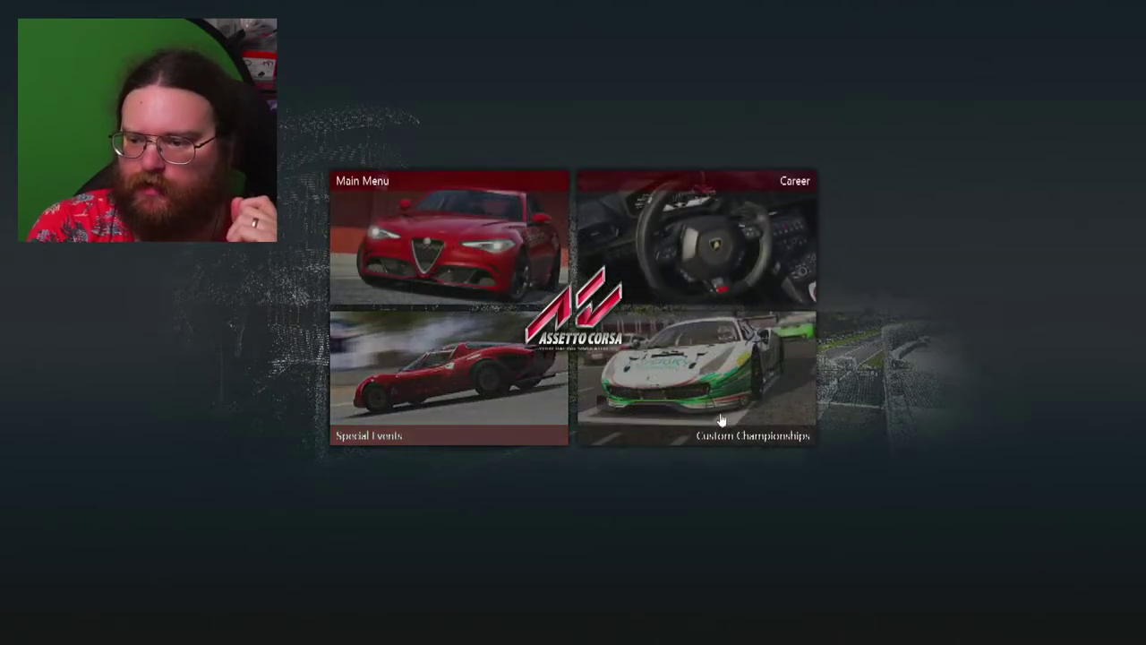
click(394, 215)
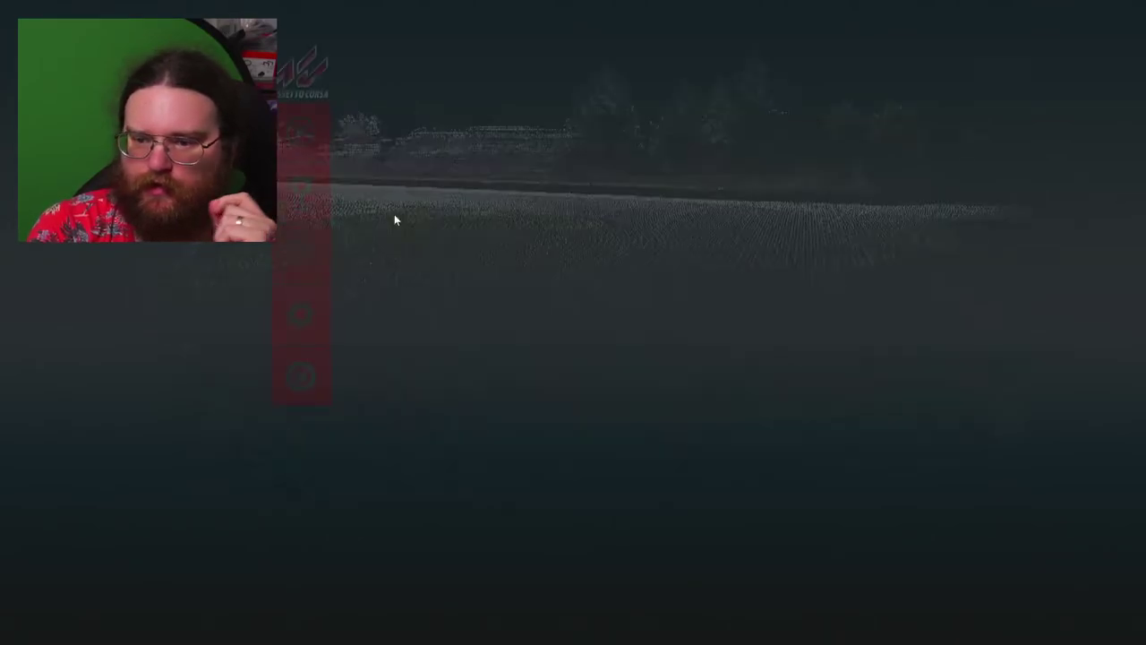
click(317, 320)
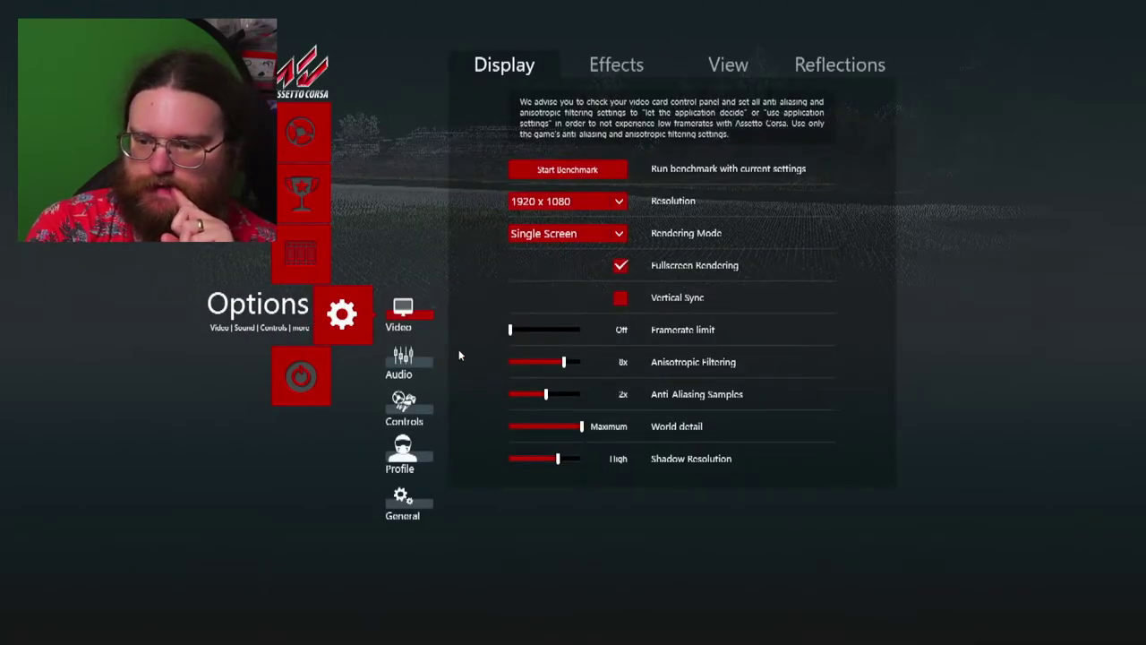
click(404, 405)
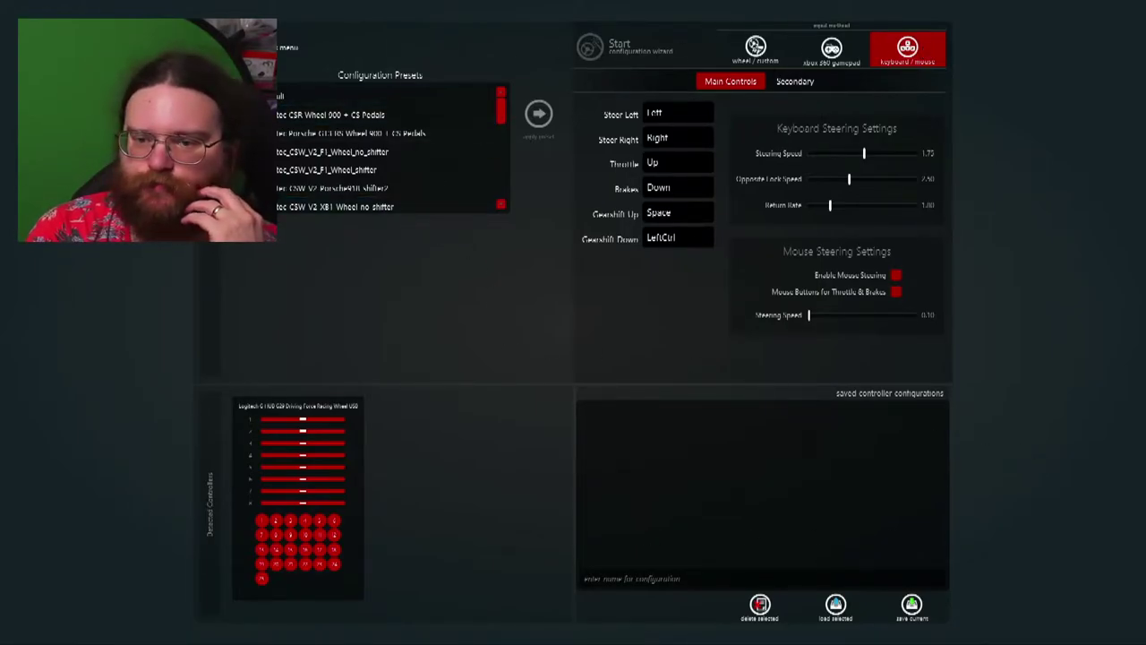
Examine the video display settings, including the available rendering modes, and the general options
key(Escape)
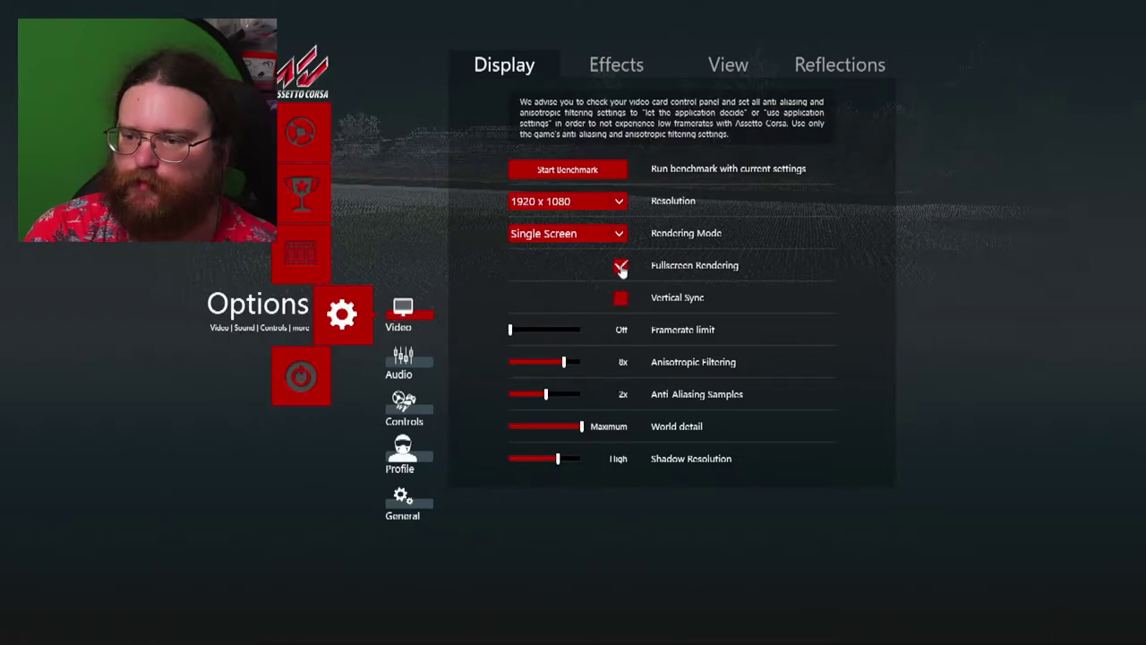
click(727, 79)
click(616, 66)
click(504, 68)
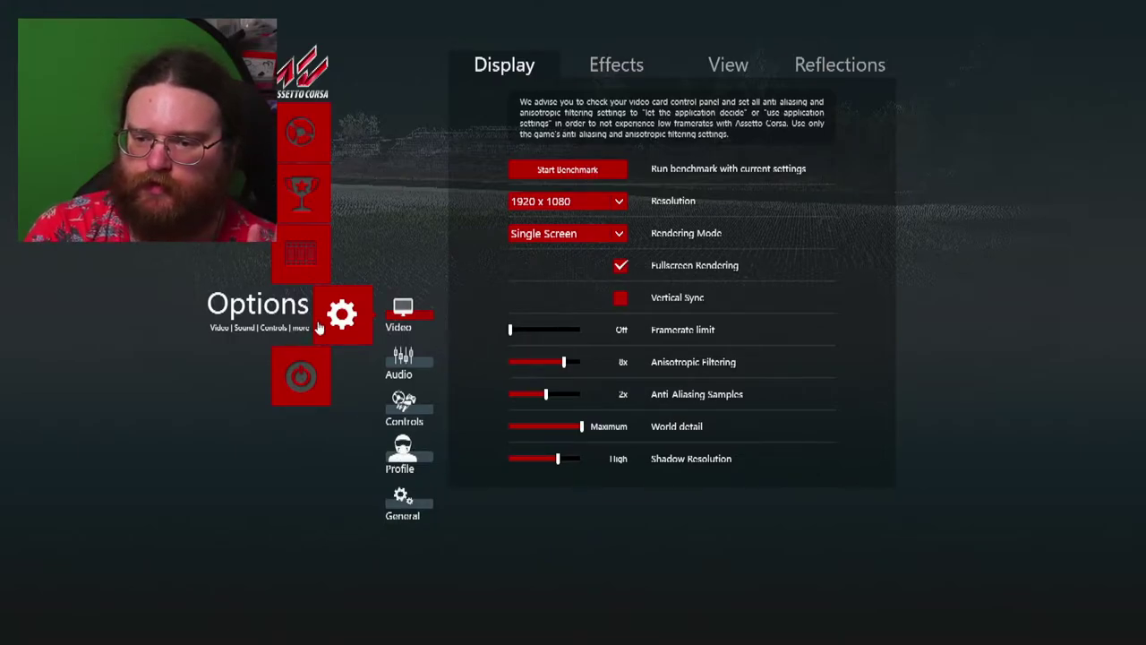
click(618, 235)
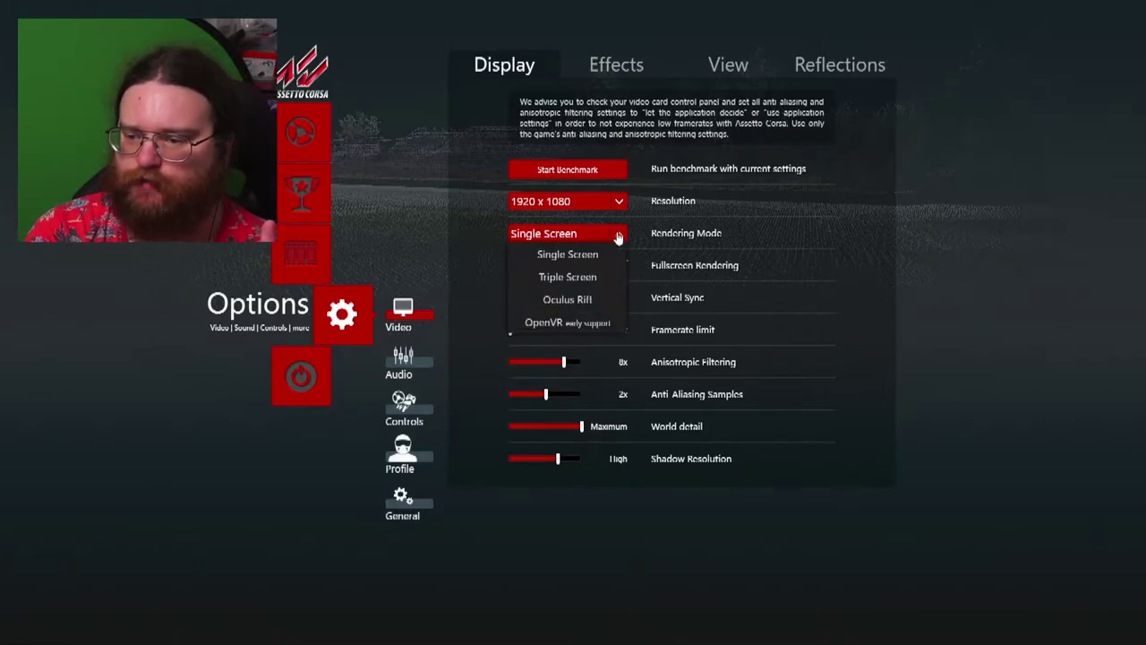
click(617, 236)
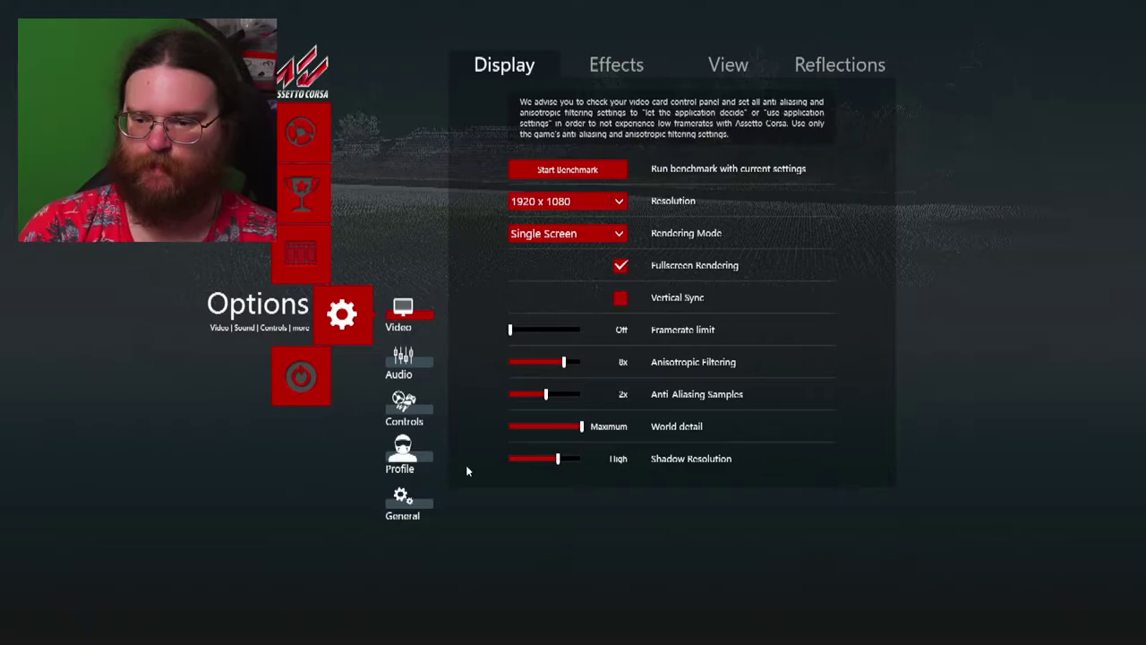
click(403, 500)
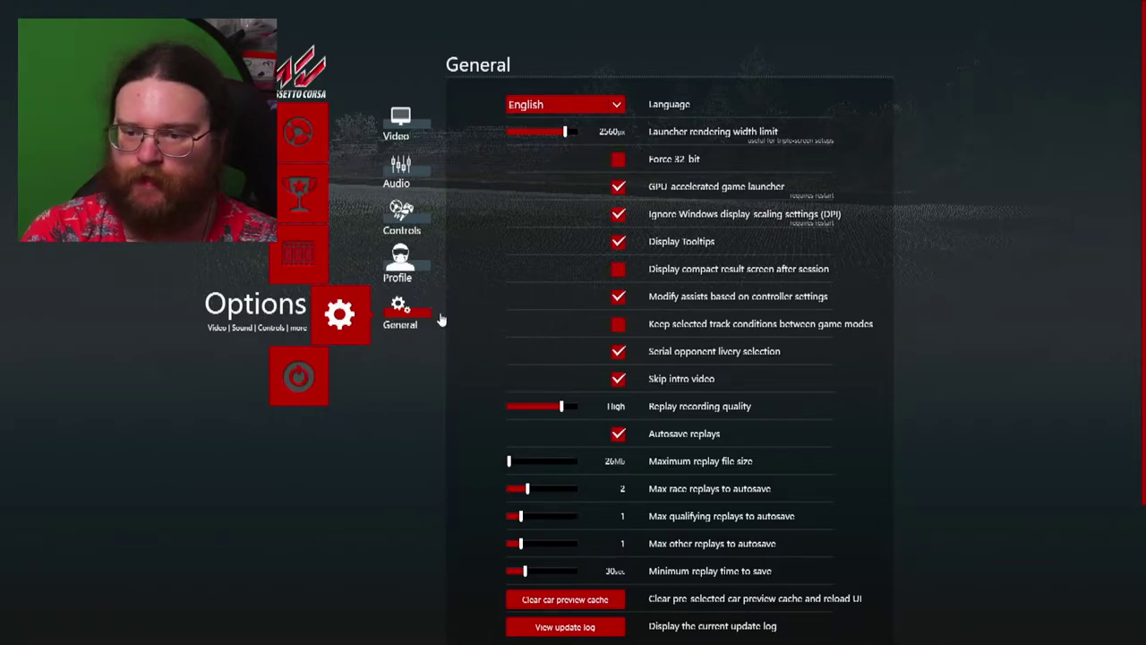
Set the controls' input method to wheel / custom and apply the Logitech_g29_shifter configuration preset
click(400, 215)
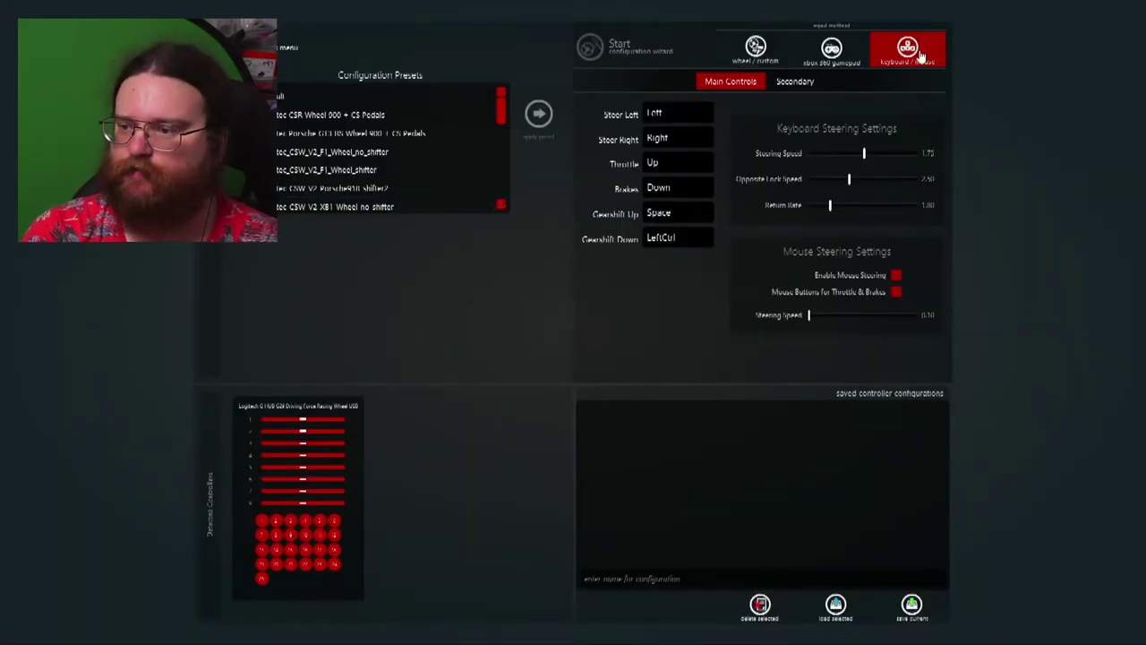
click(755, 63)
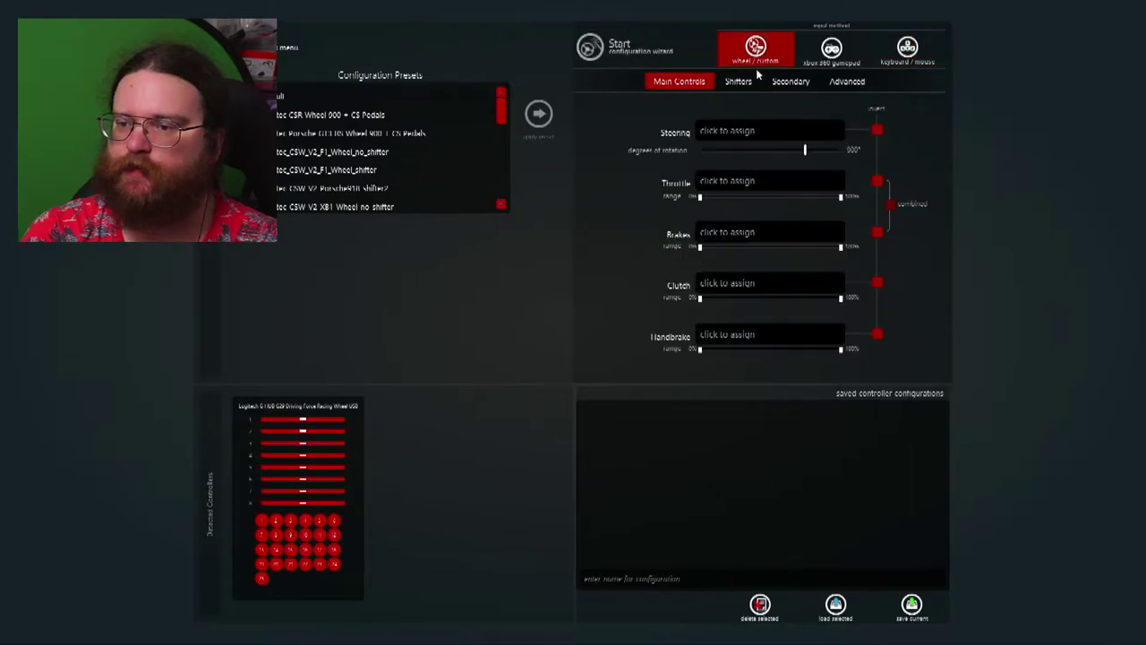
scroll(439, 161, down, 5)
scroll(437, 161, down, 3)
scroll(437, 161, up, 3)
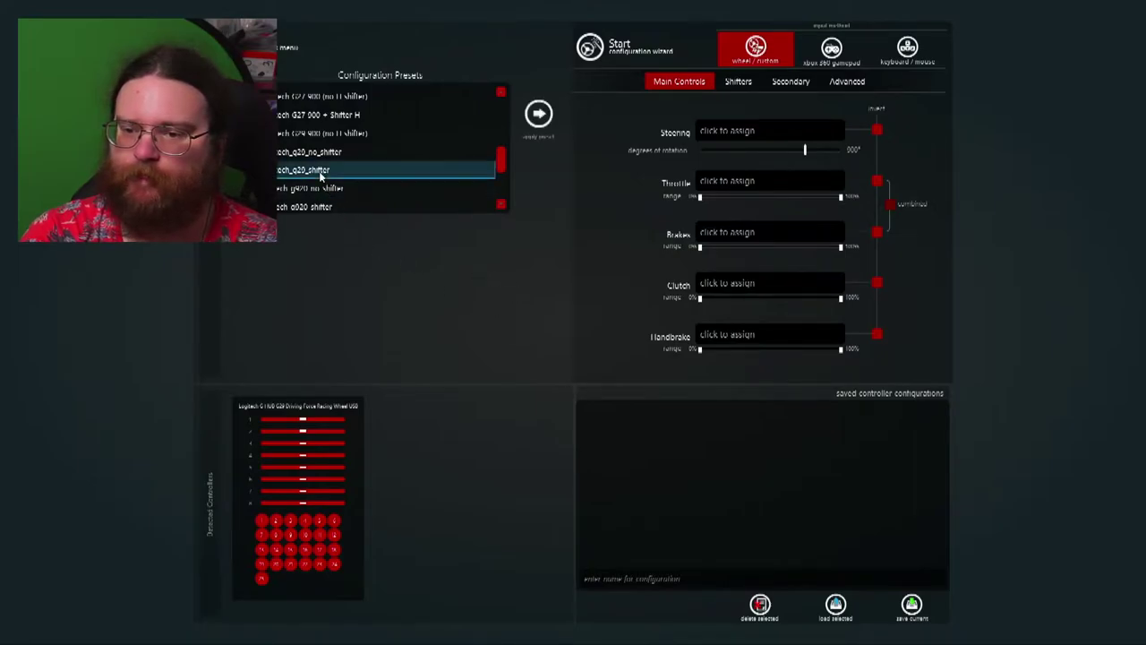
click(544, 120)
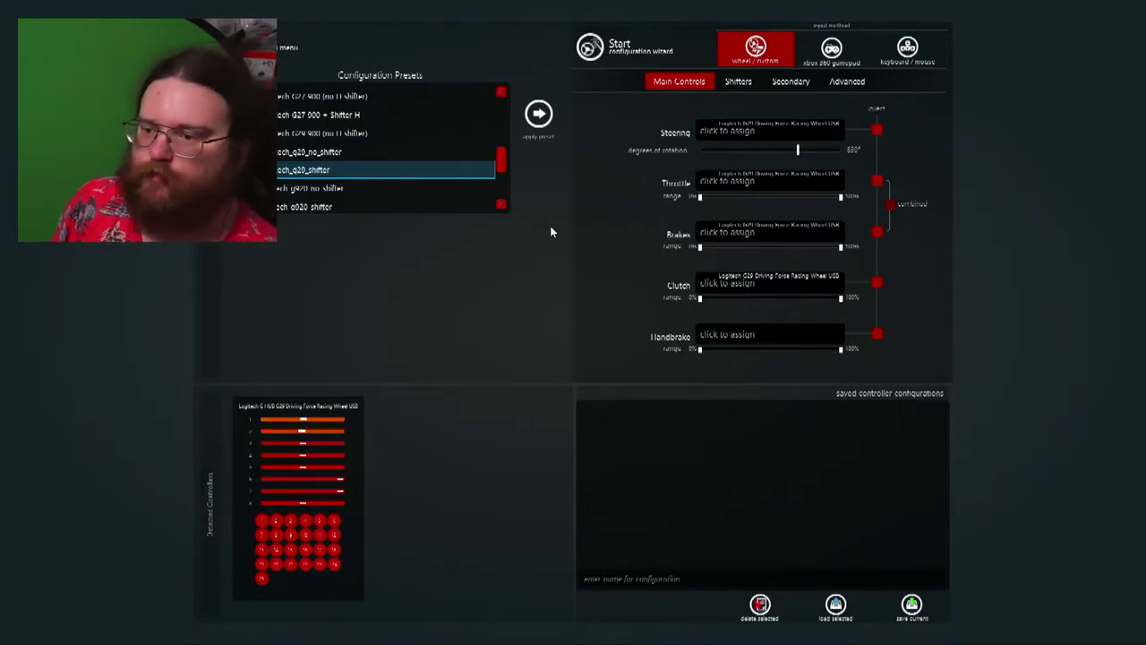
click(553, 231)
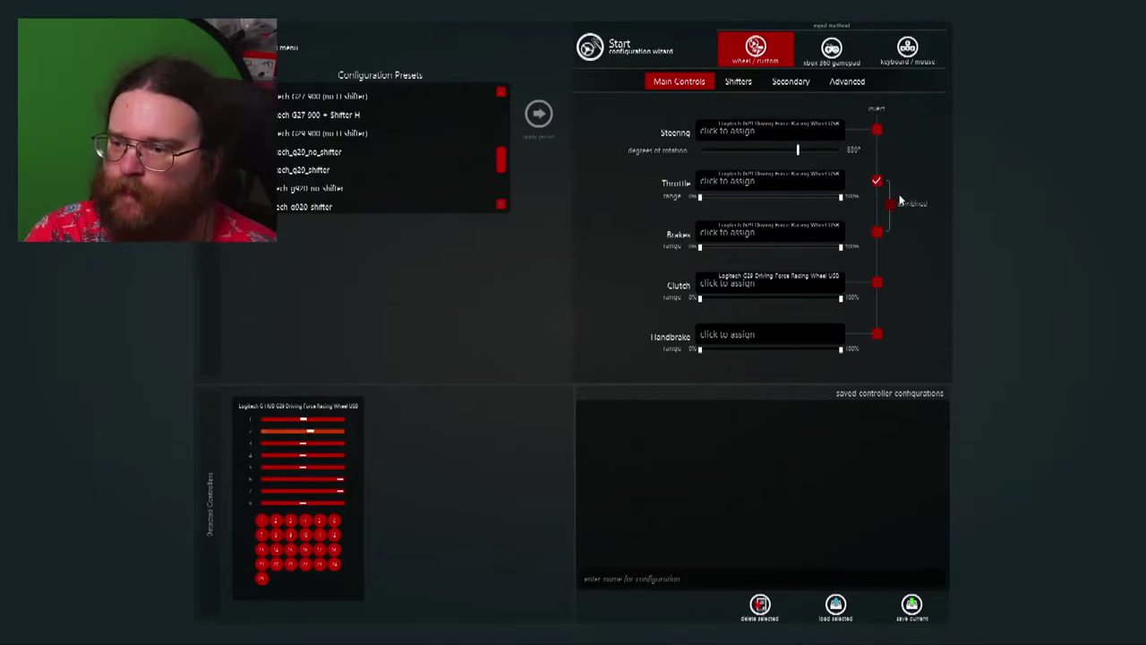
Assign steering to Axis 1, throttle to Axis 2, brakes to Axis 6 and clutch to Axis 7, inverting the three pedals
click(739, 183)
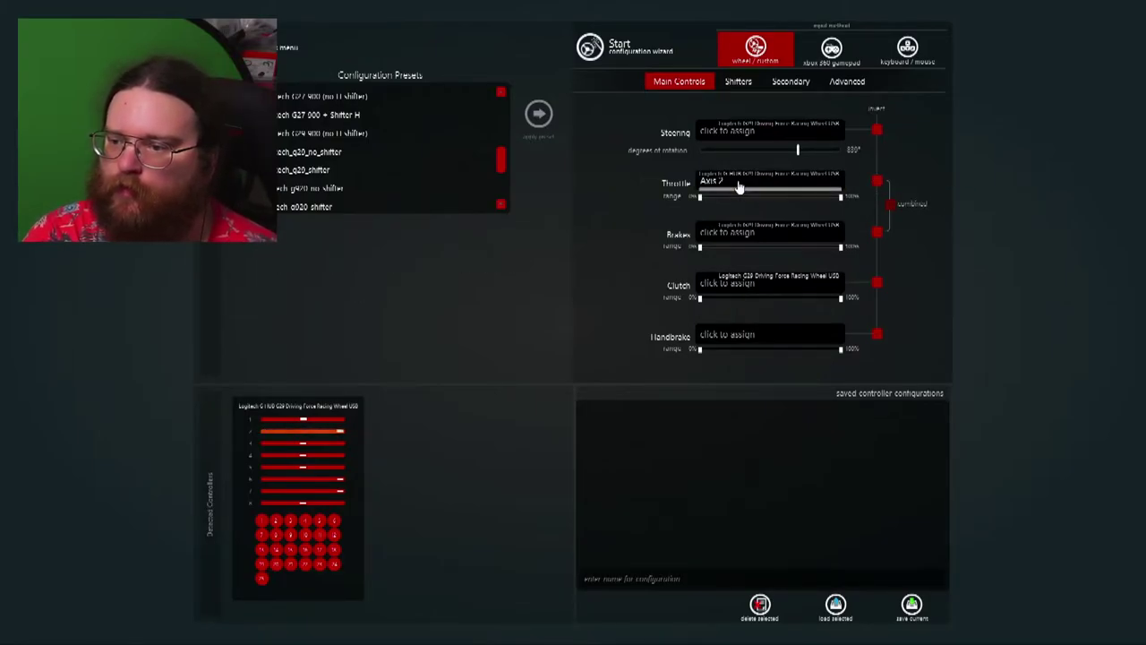
click(763, 134)
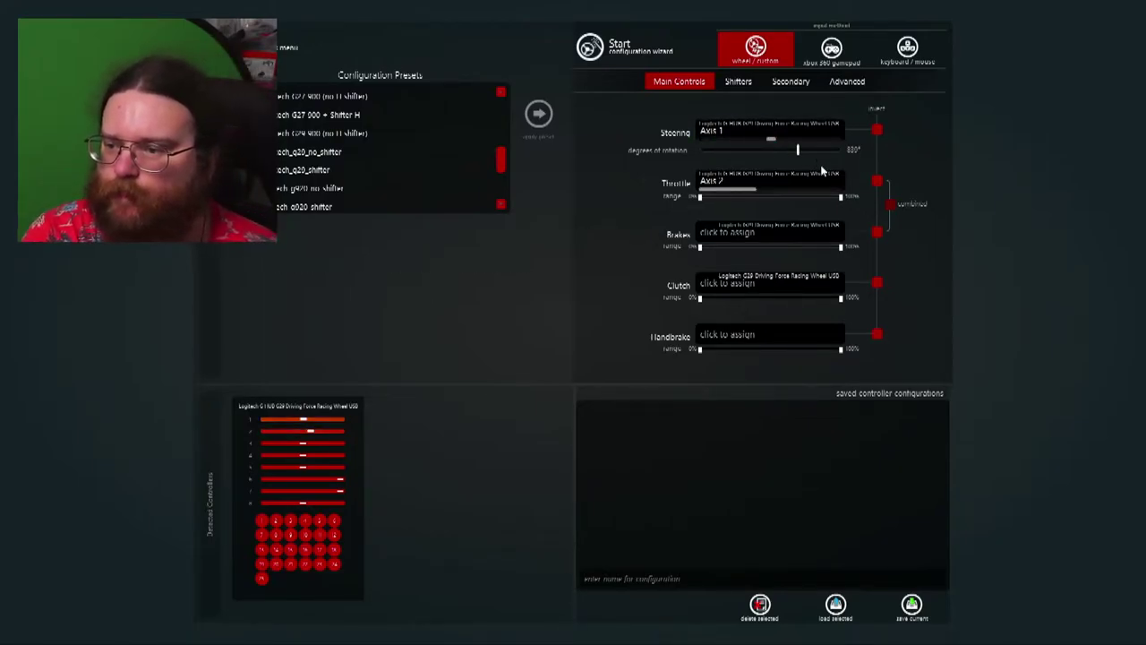
click(876, 181)
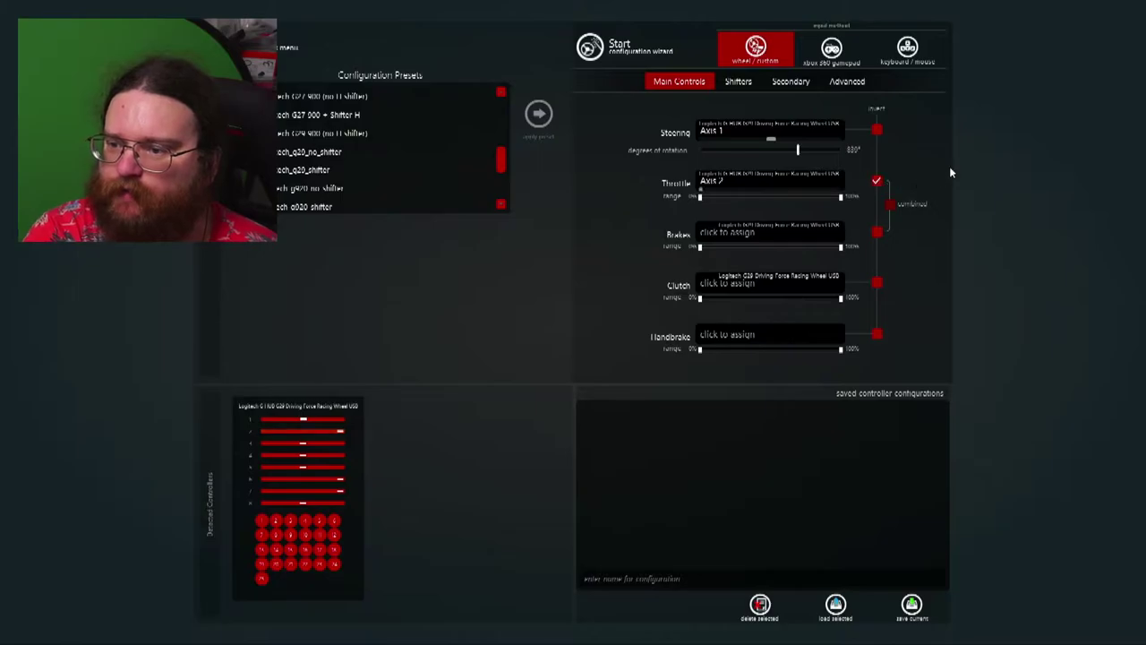
click(727, 232)
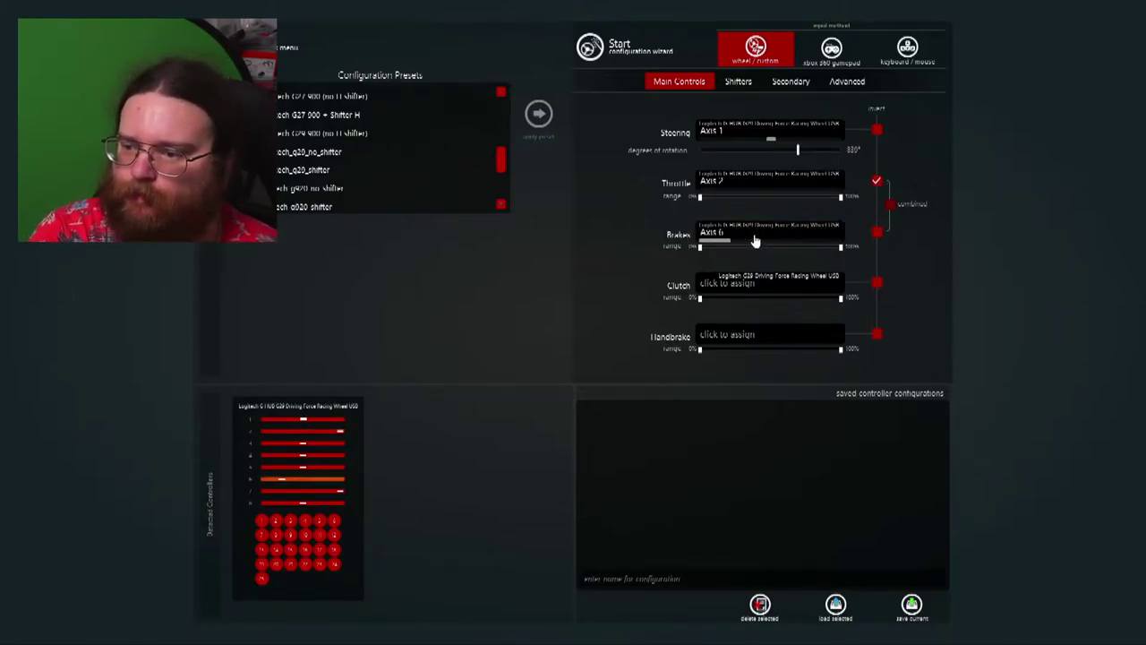
click(876, 232)
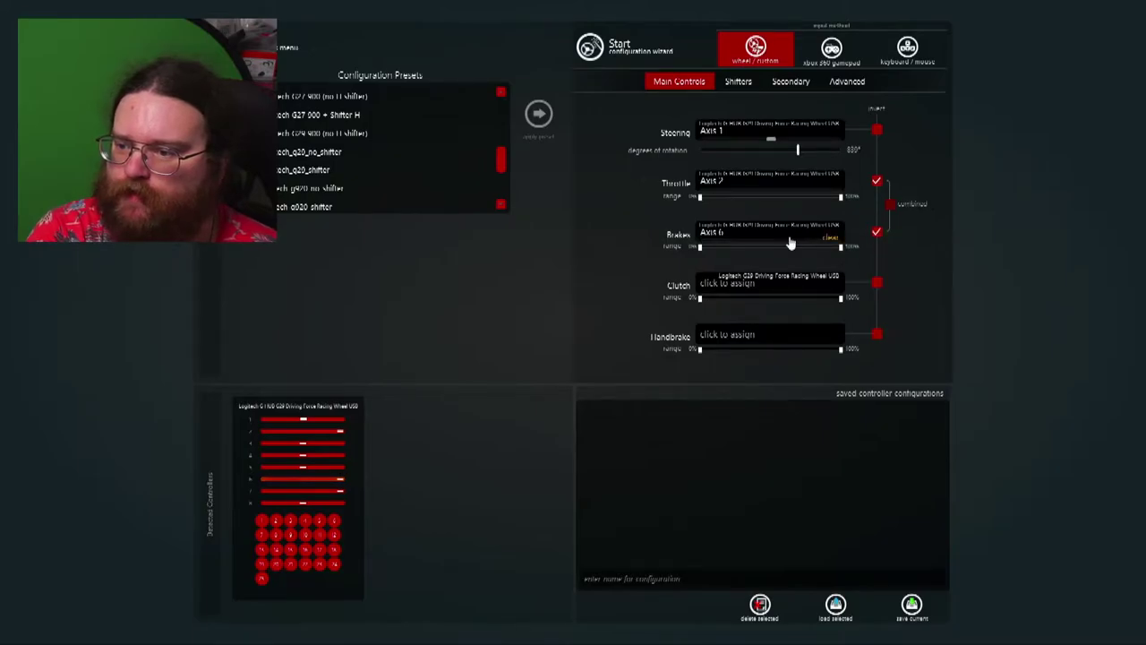
click(780, 283)
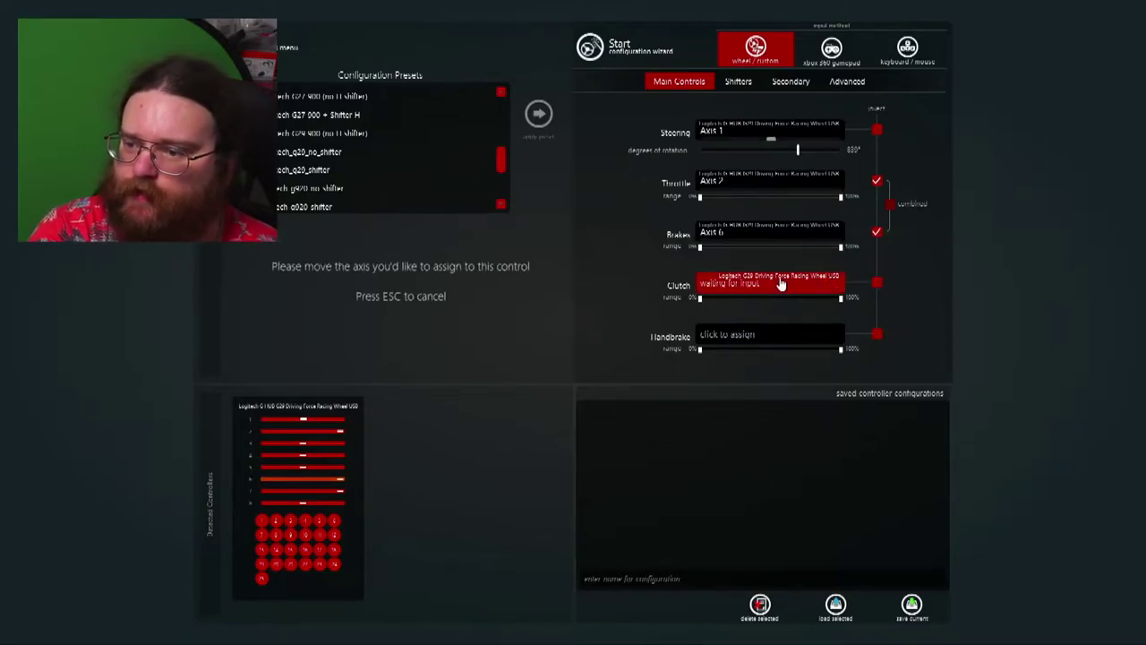
click(877, 283)
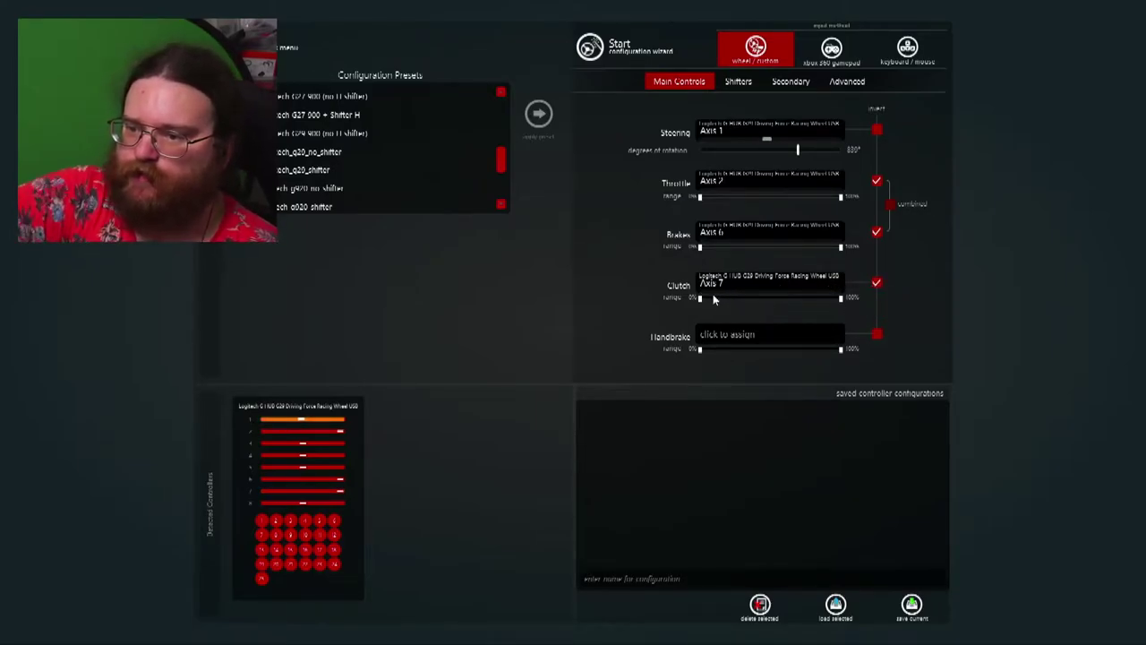
Set the degrees of rotation to 900° and assign Gearshift Up to Button 5 and Gearshift Down to Button 6
drag(797, 149, 803, 155)
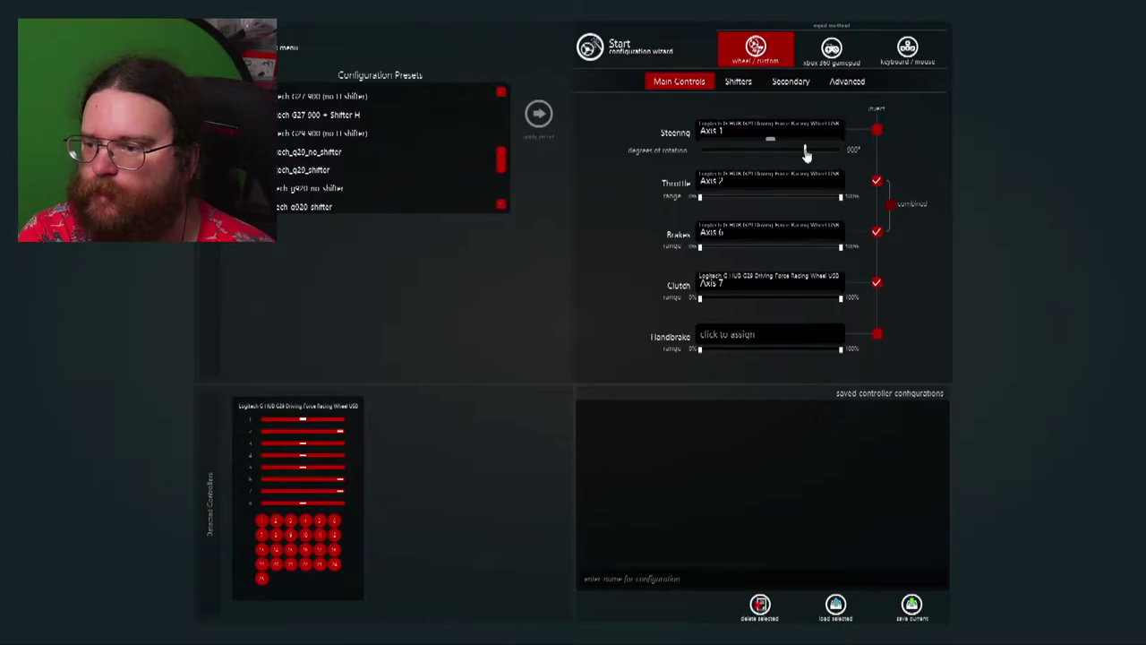
click(740, 84)
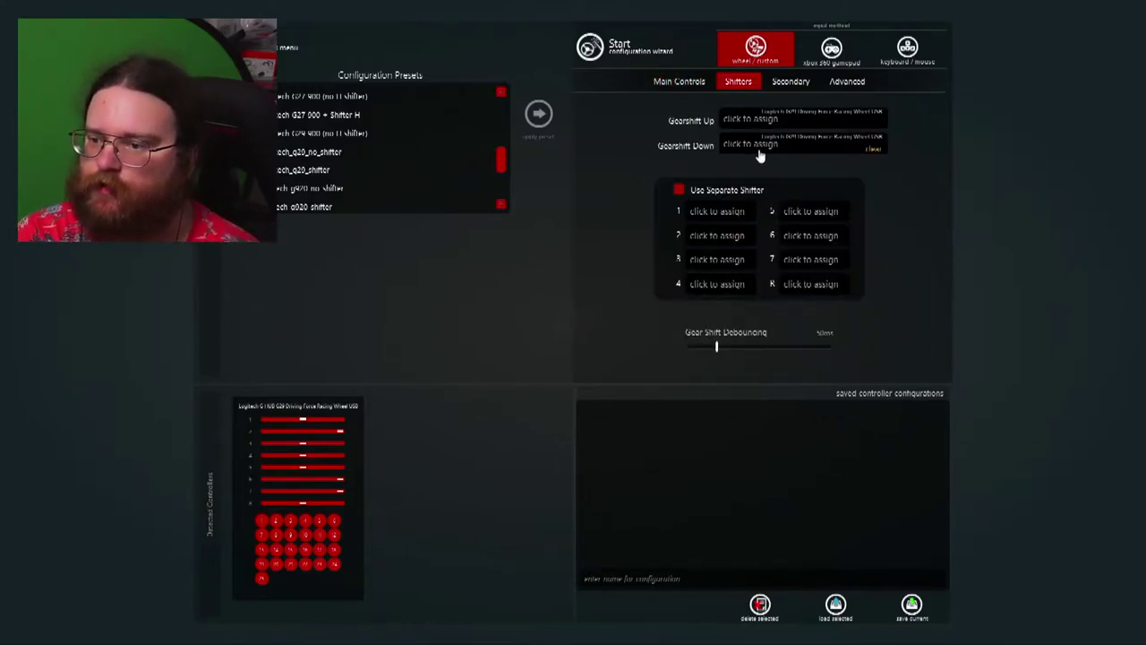
click(748, 121)
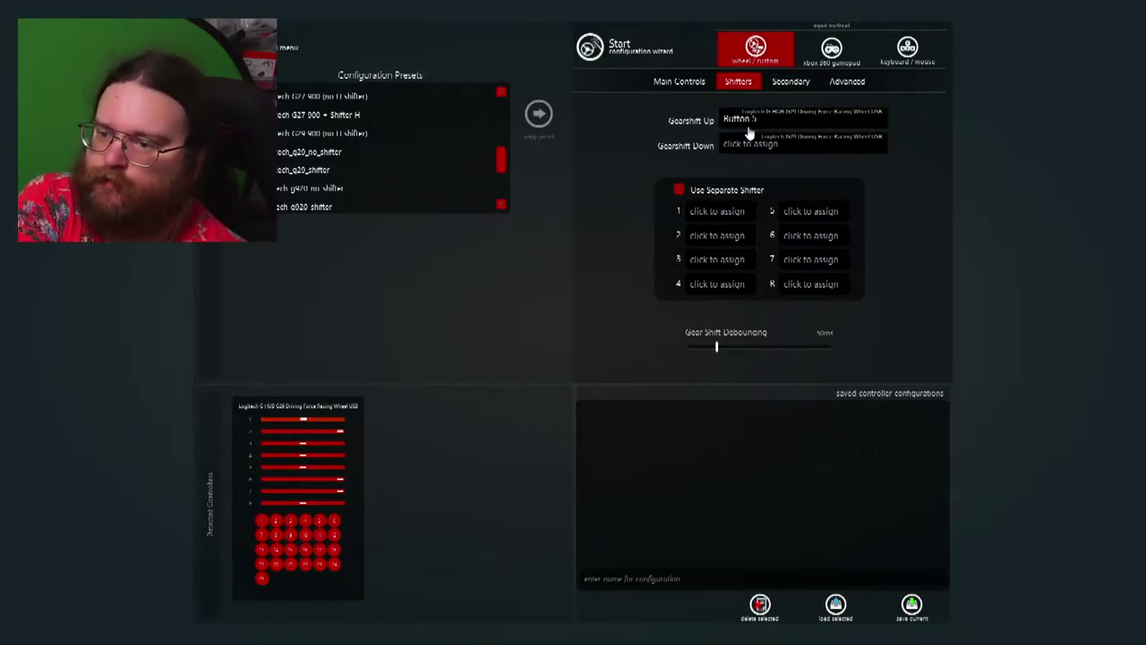
click(743, 146)
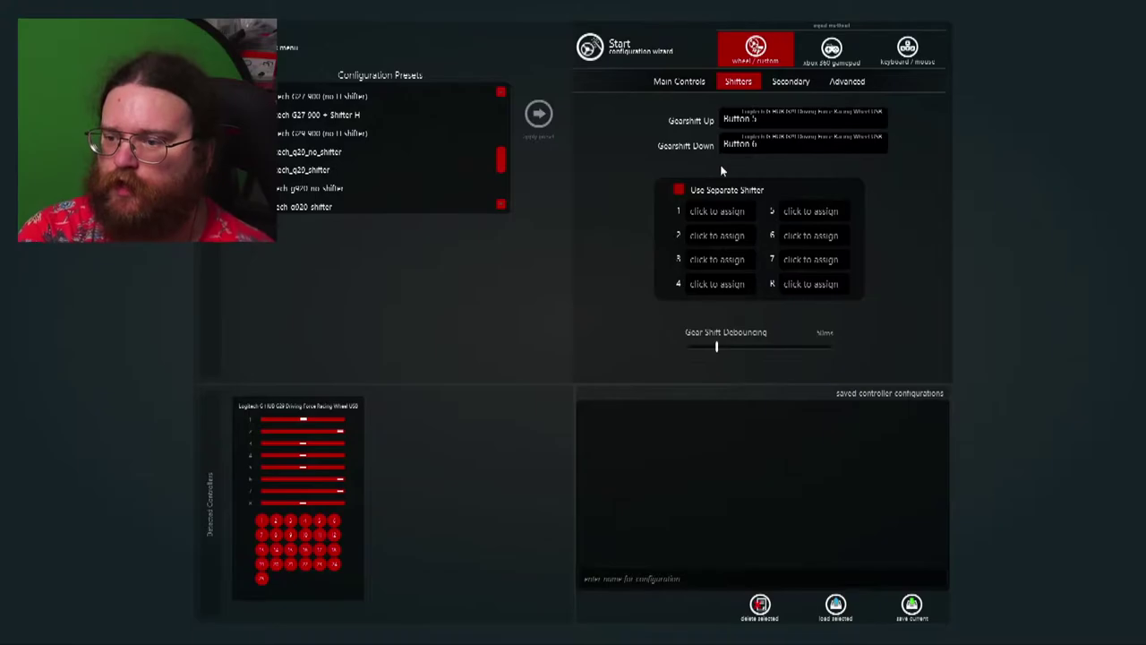
Open the Advanced wheel settings and compare them with the guide video in the browser, rewound to 1:23
click(783, 82)
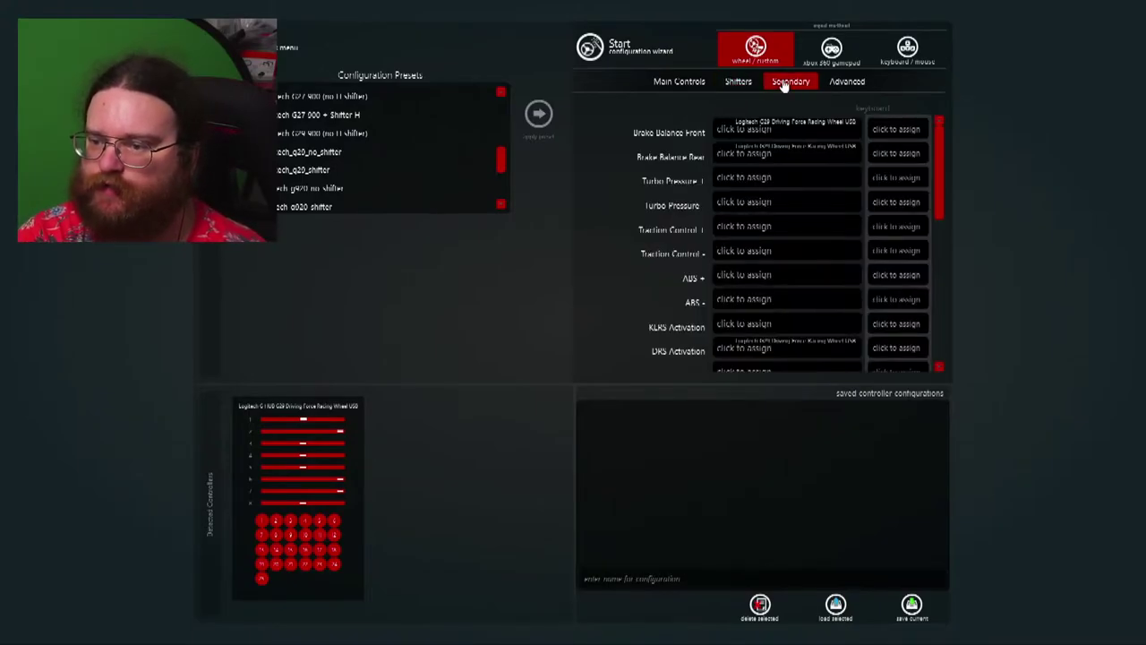
click(853, 82)
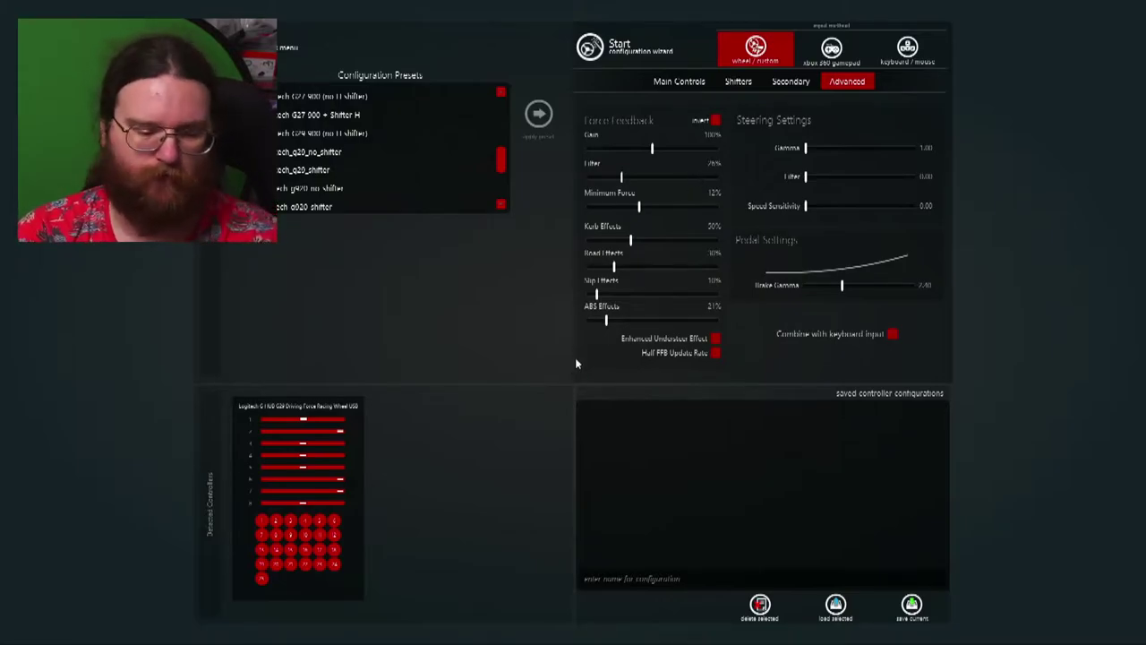
key(alt+Tab)
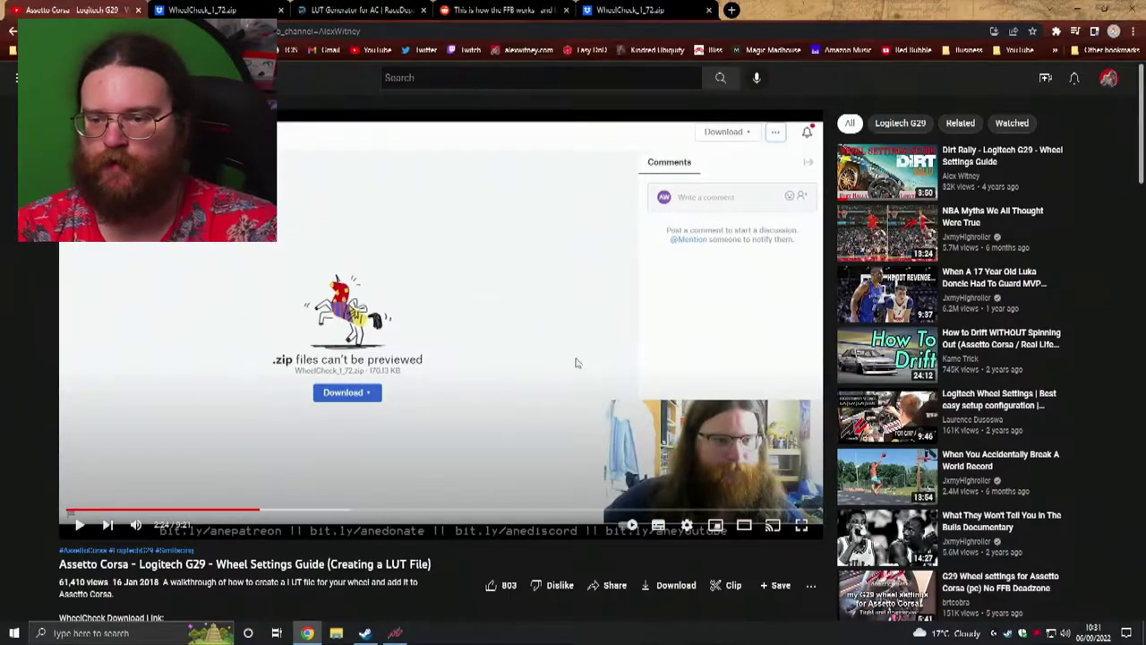
click(206, 511)
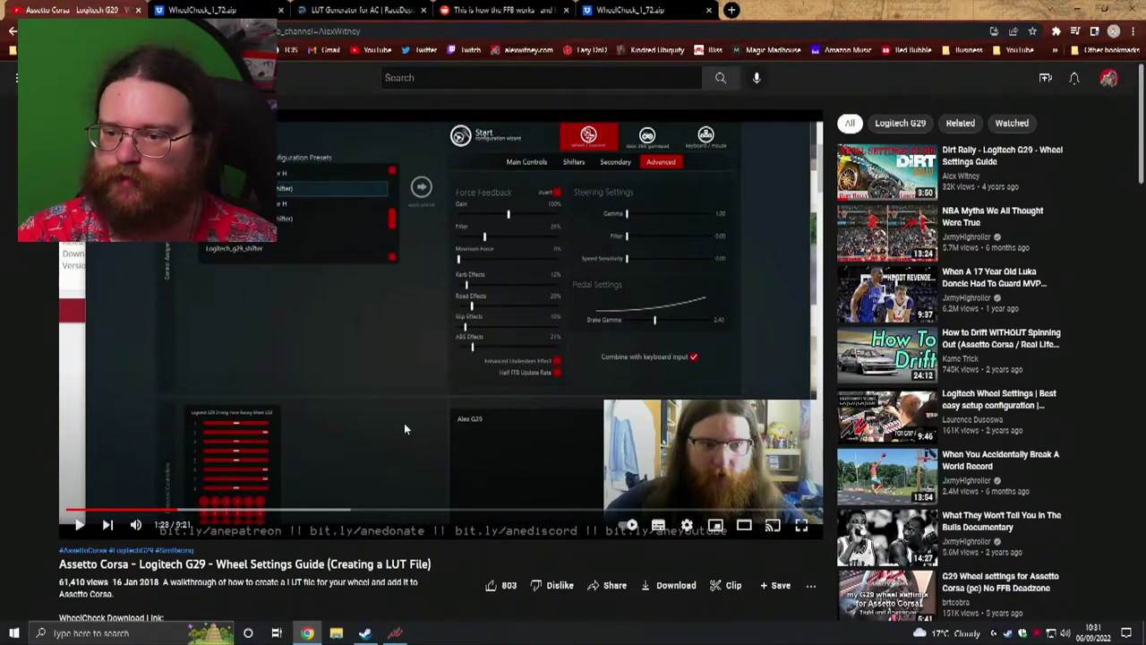
key(alt+Tab)
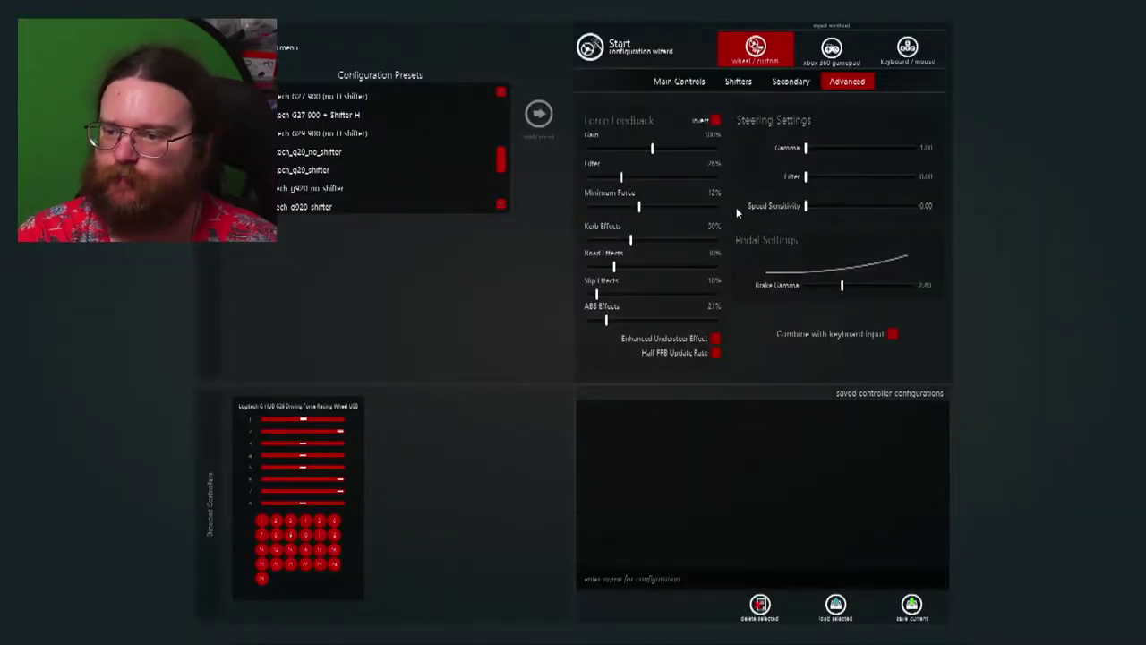
key(alt+Tab)
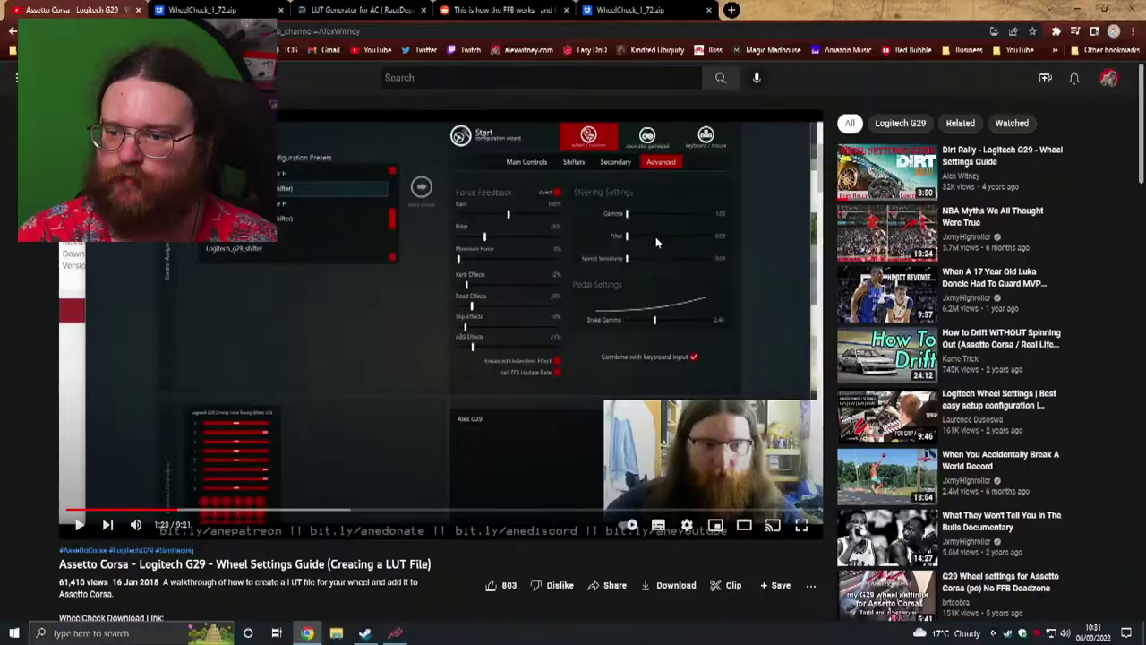
Set Minimum Force to 0% and Kerb Effects to about 13% in the game, checking the values against the guide video
key(alt+Tab)
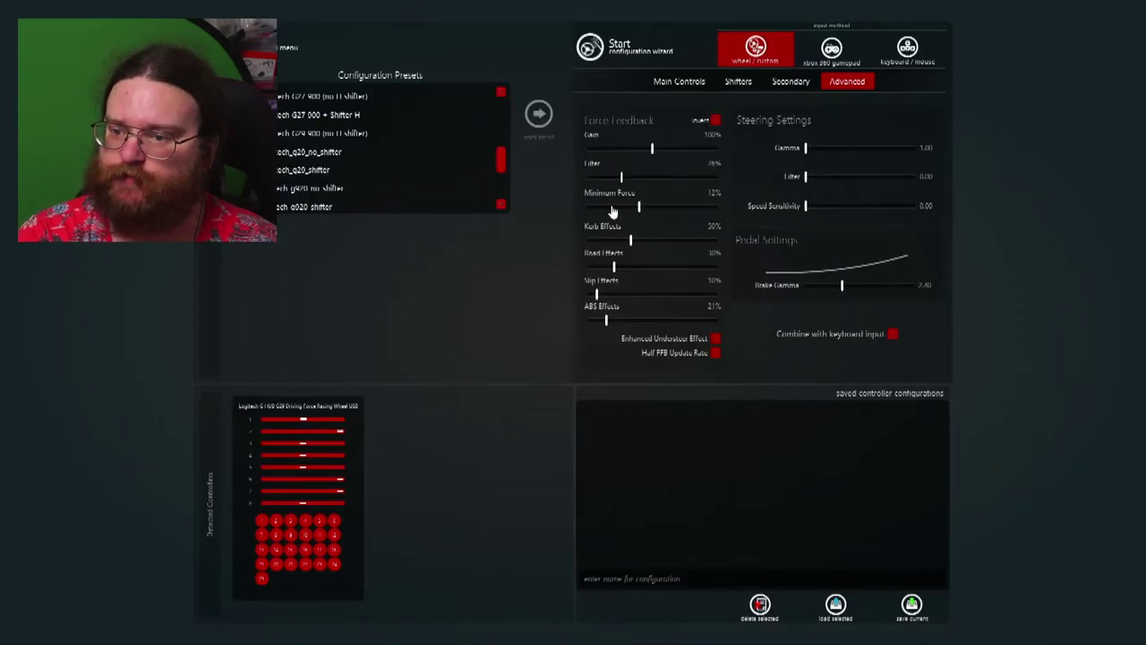
key(alt+Tab)
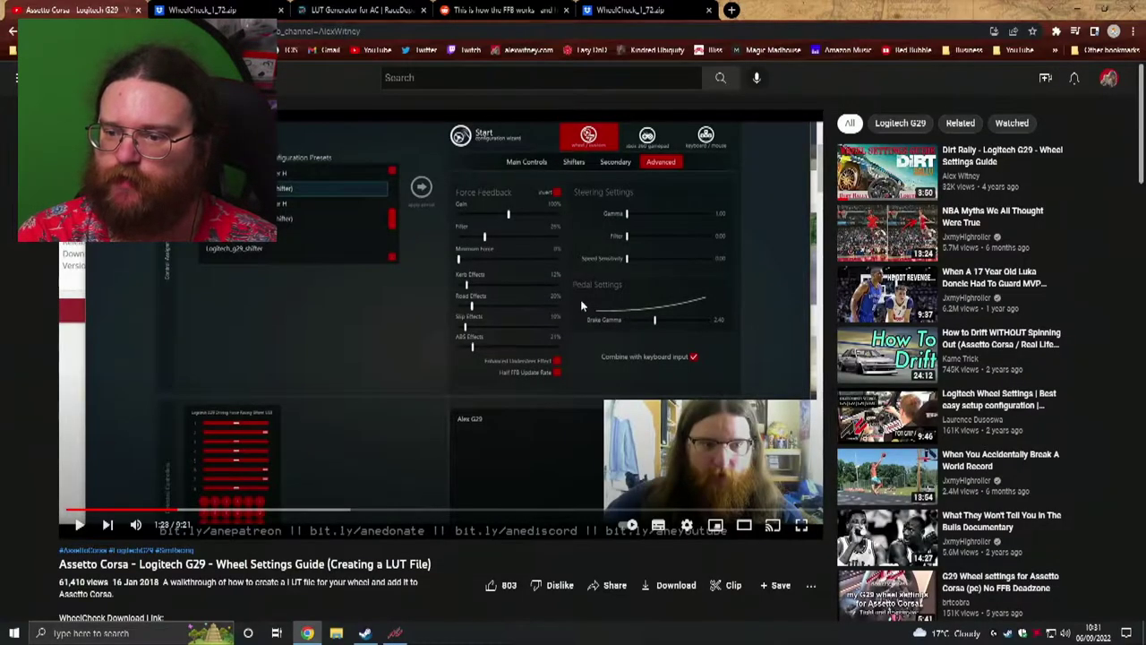
key(alt+Tab)
drag(631, 244, 601, 247)
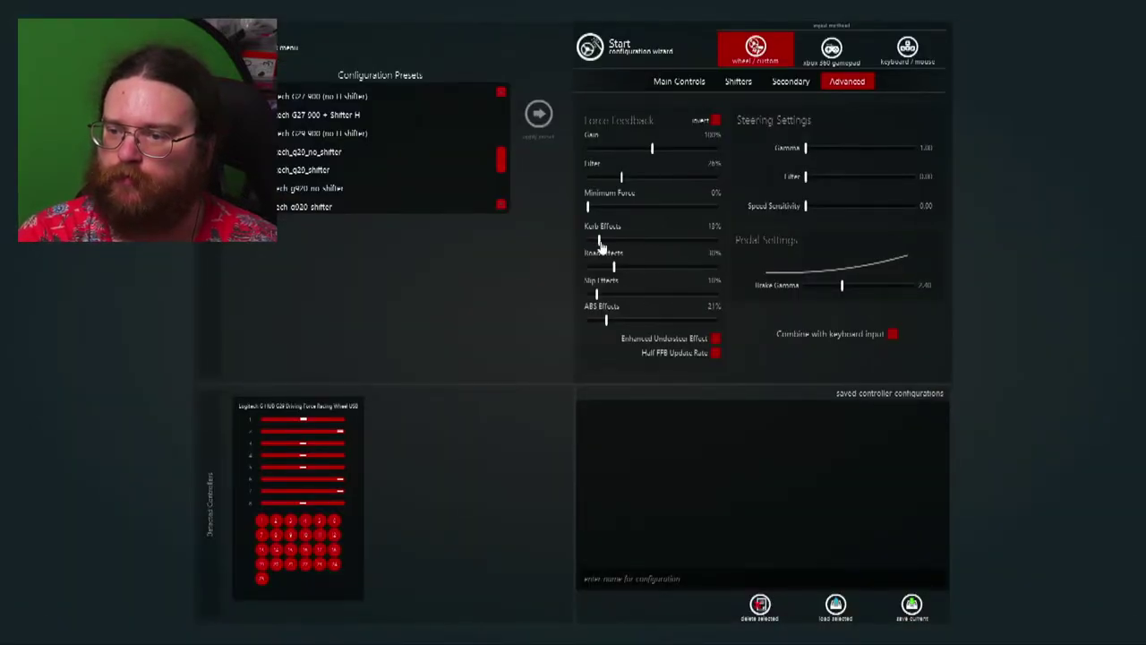
key(alt+Tab)
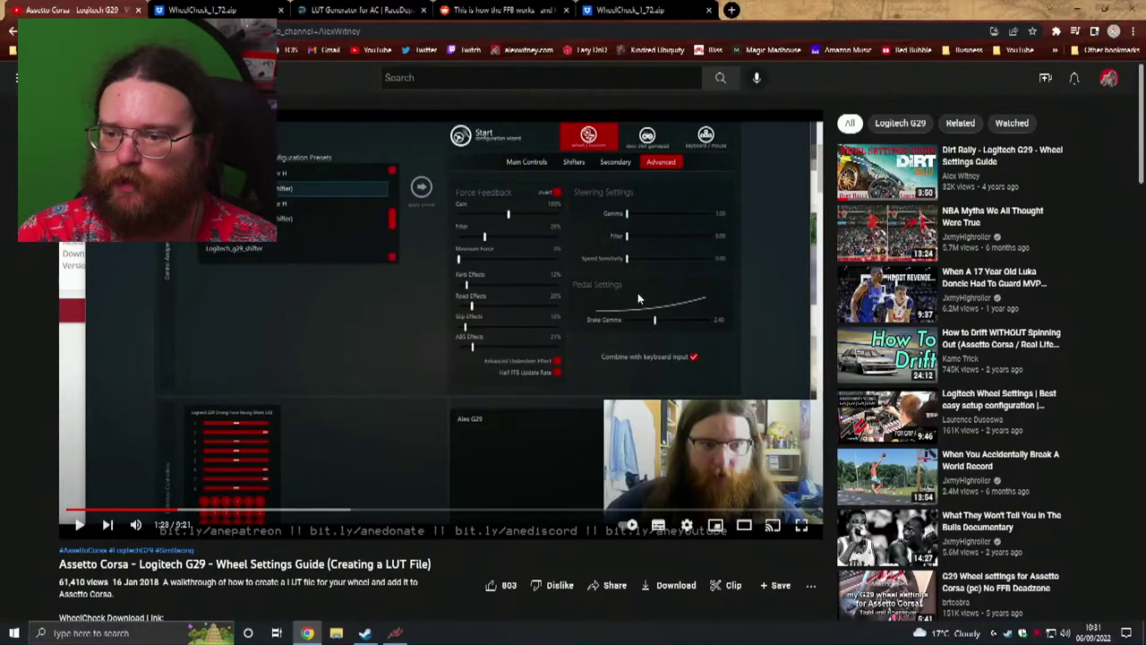
Check the Kerb, Road, Slip and ABS Effects values in the game against the guide video
key(alt+Tab)
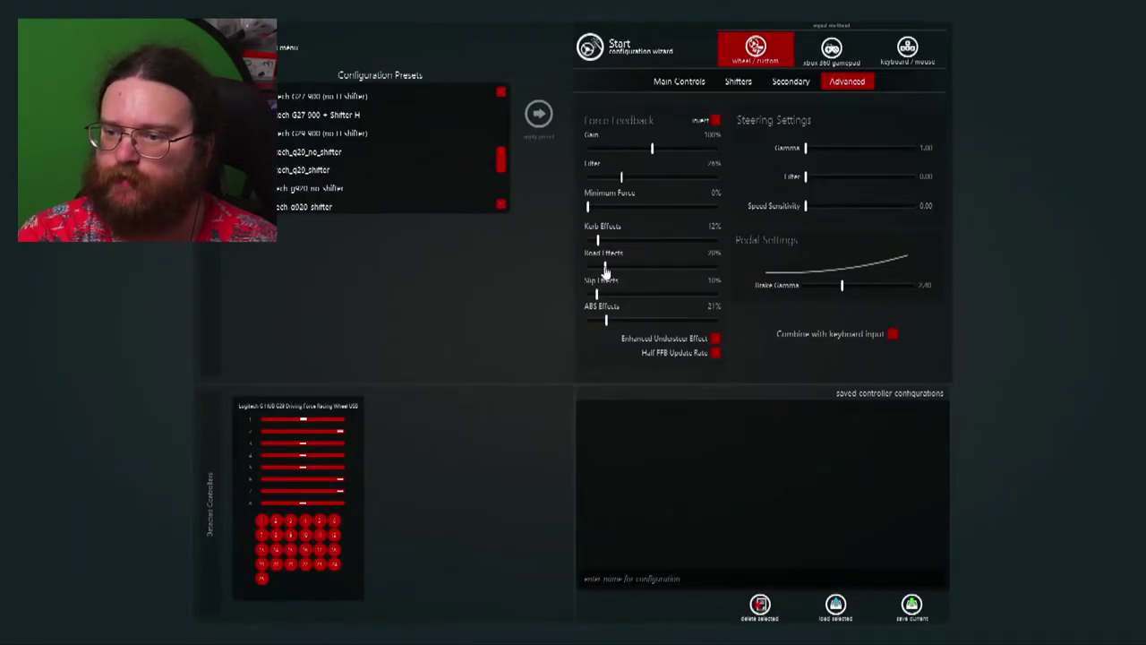
key(alt+Tab)
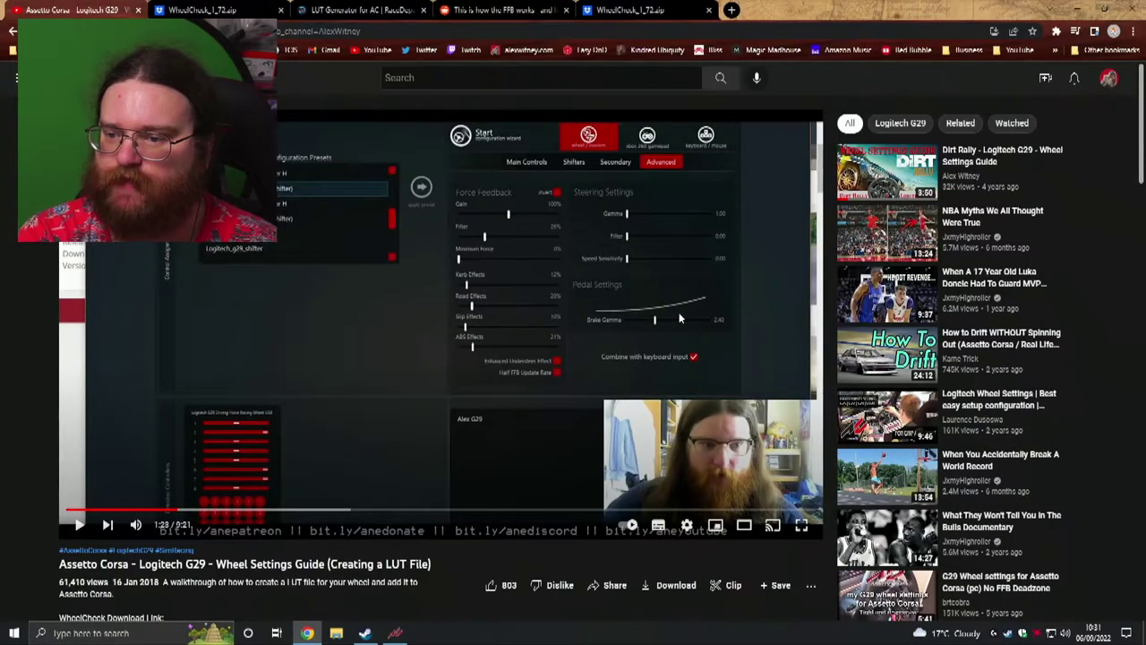
key(alt+Tab)
key(alt+Tab)
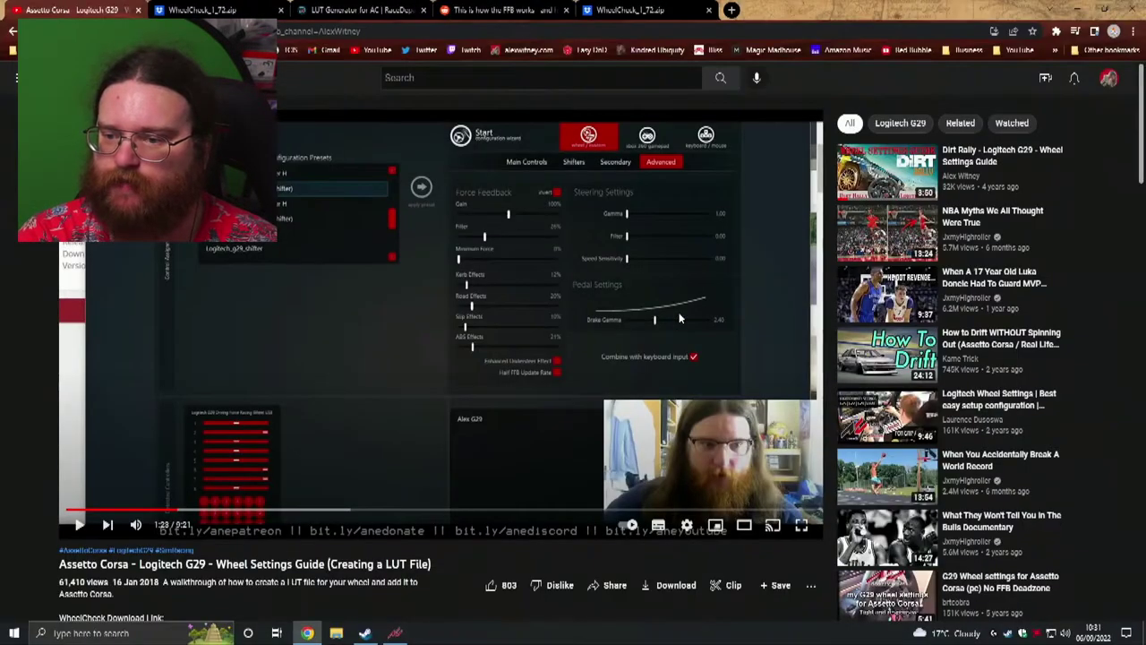
Enable Combine with keyboard input to match the guide video, and save the controller configuration as One
key(alt+Tab)
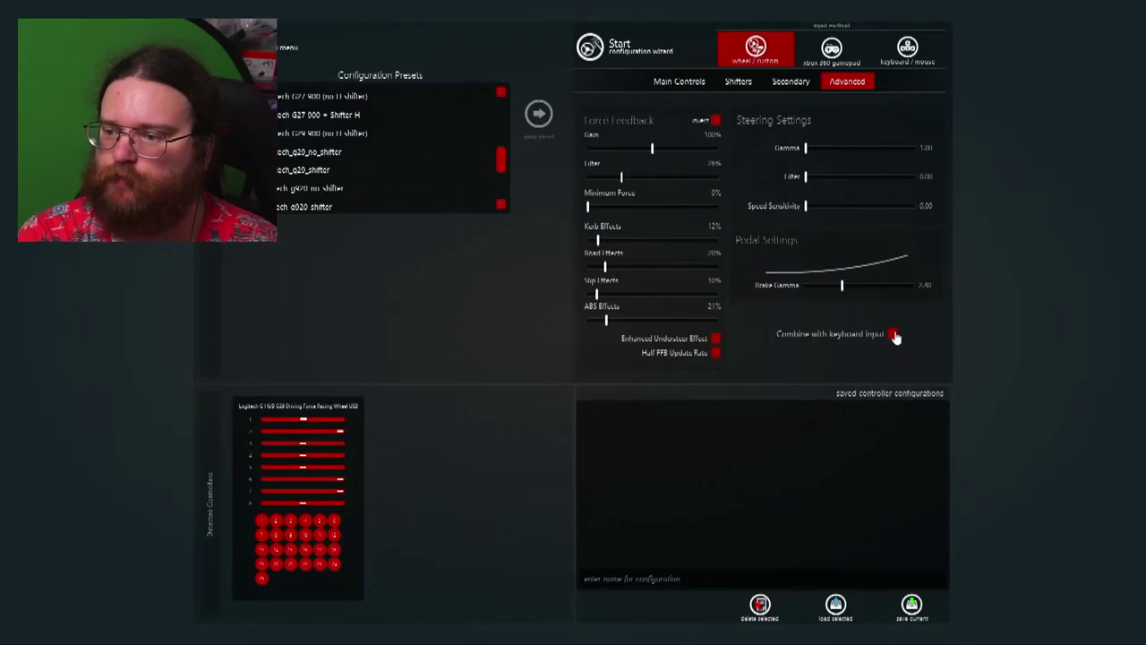
key(alt+Tab)
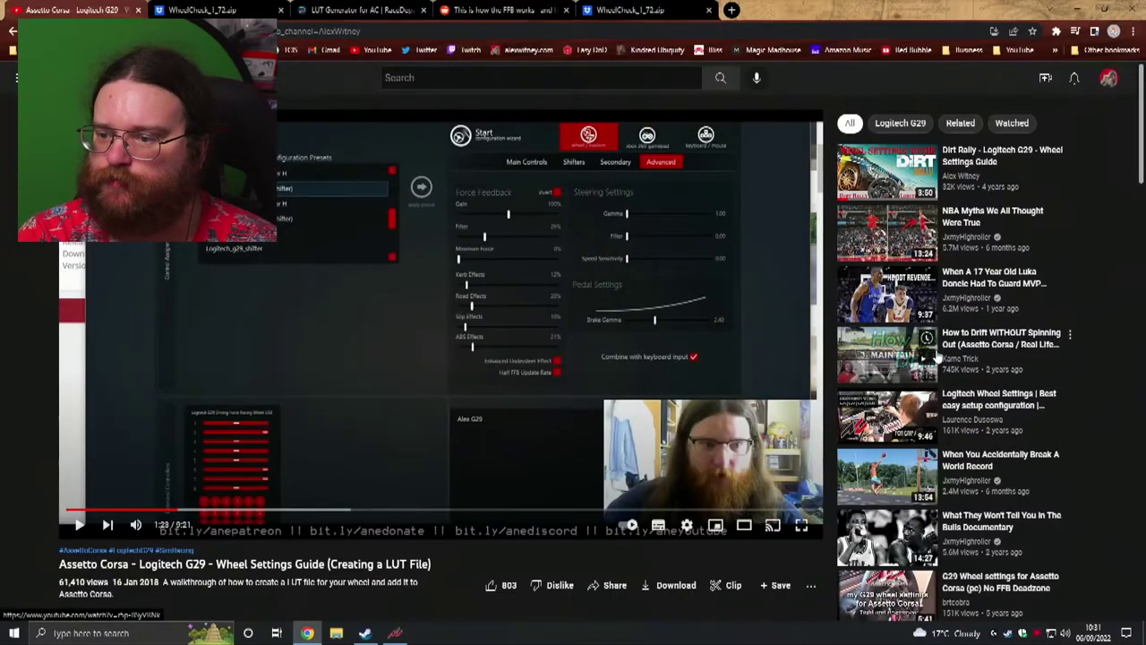
key(alt+Tab)
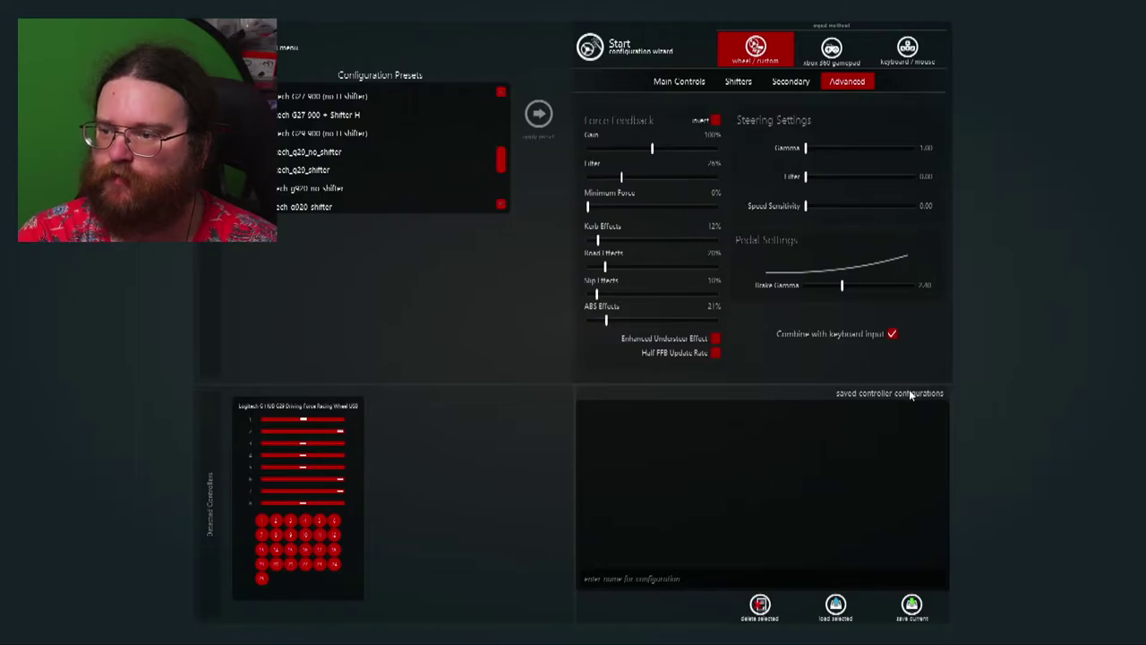
click(673, 580)
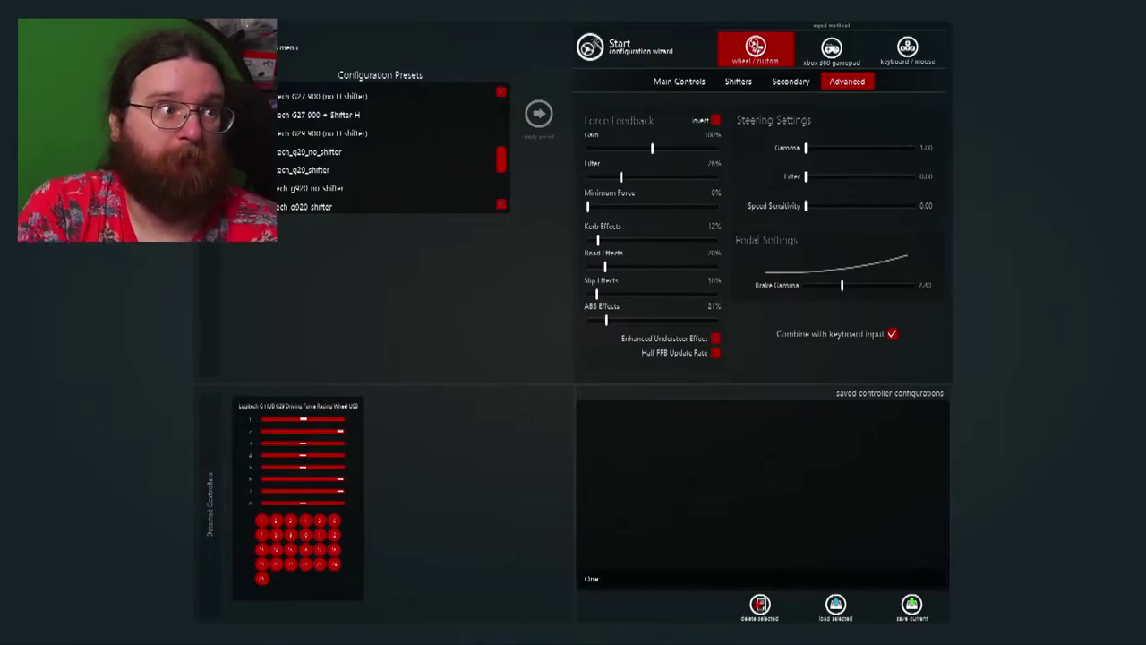
click(910, 607)
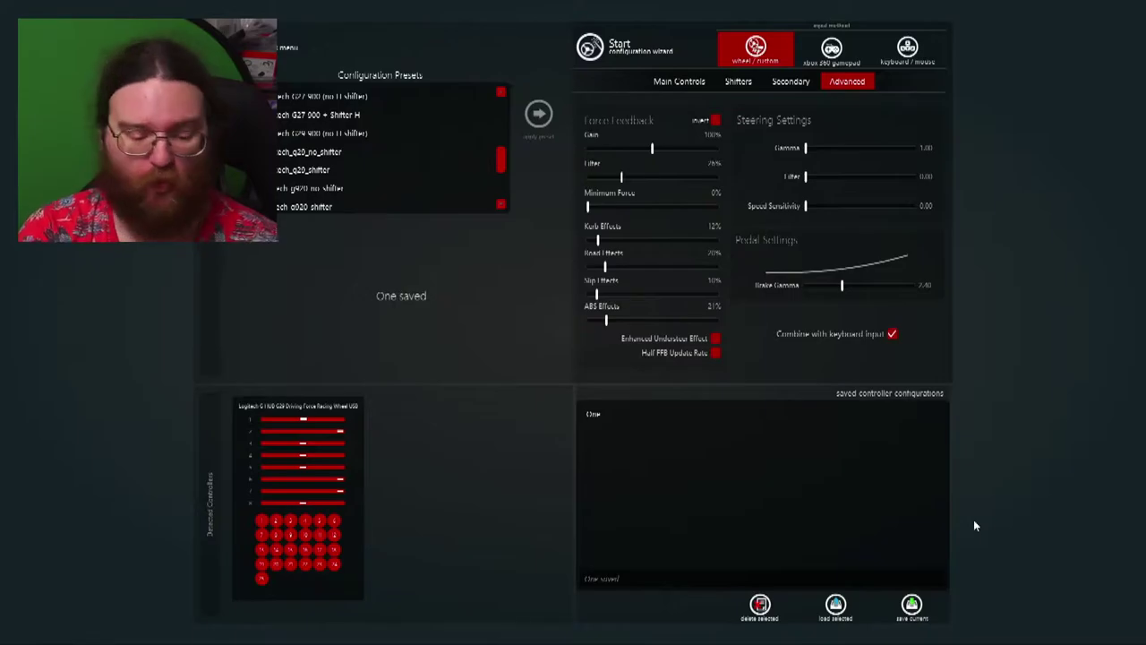
Skip the guide video forward to about 2:20 and open the WheelCheck_1_72.zip download page
key(alt+Tab)
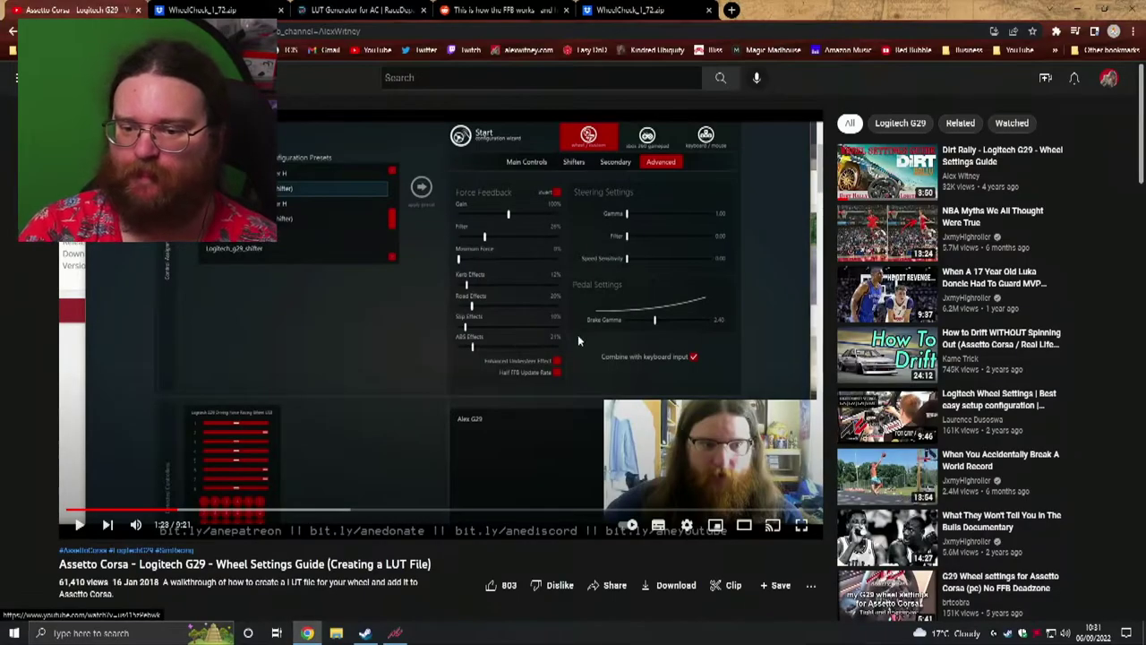
click(278, 485)
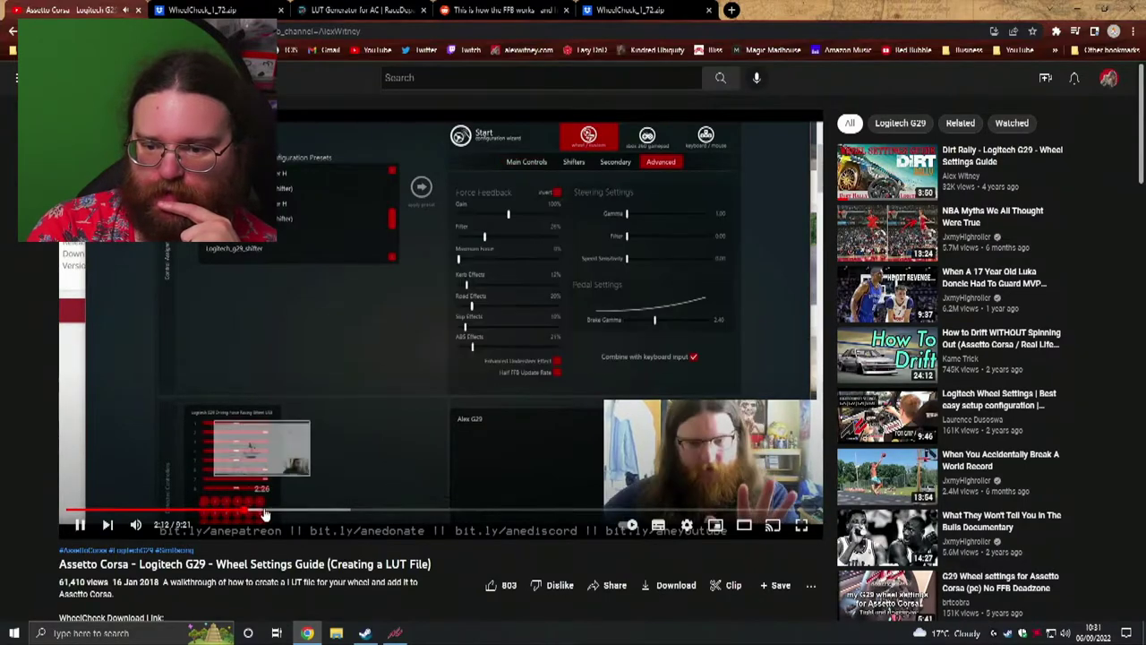
click(269, 510)
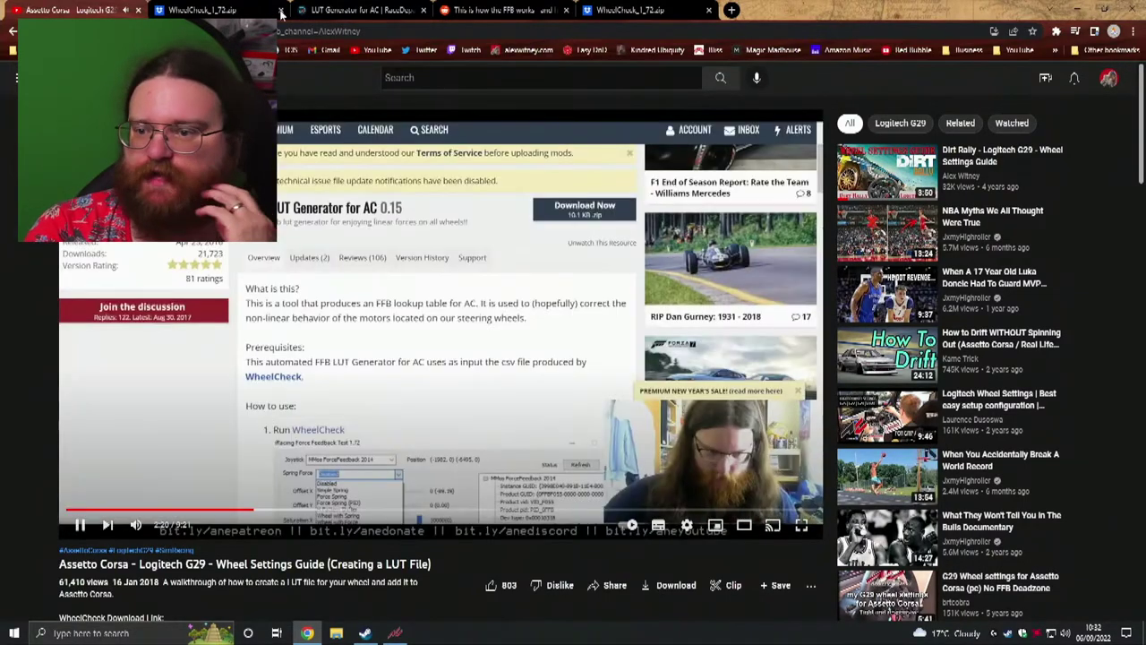
click(649, 10)
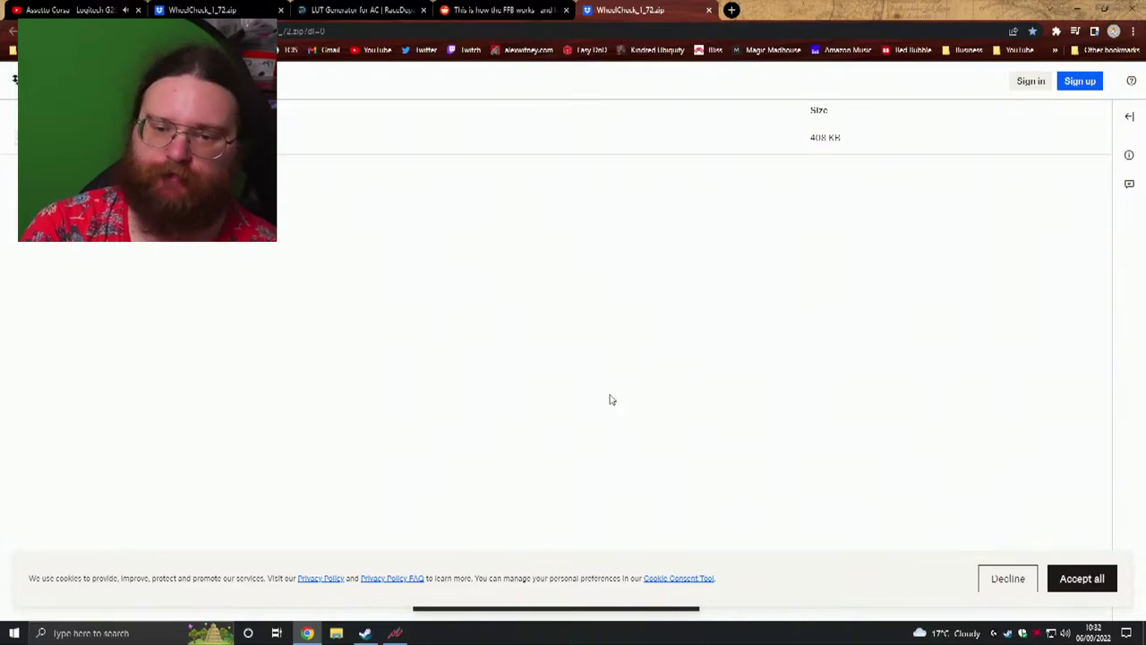
click(81, 10)
click(622, 10)
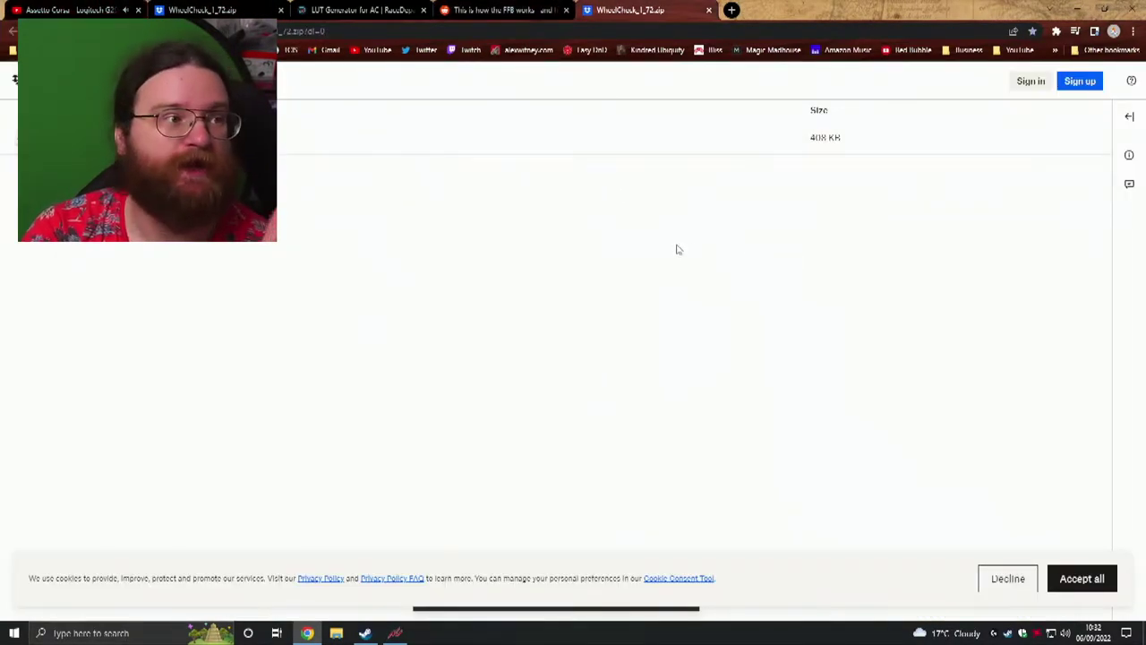
right_click(169, 131)
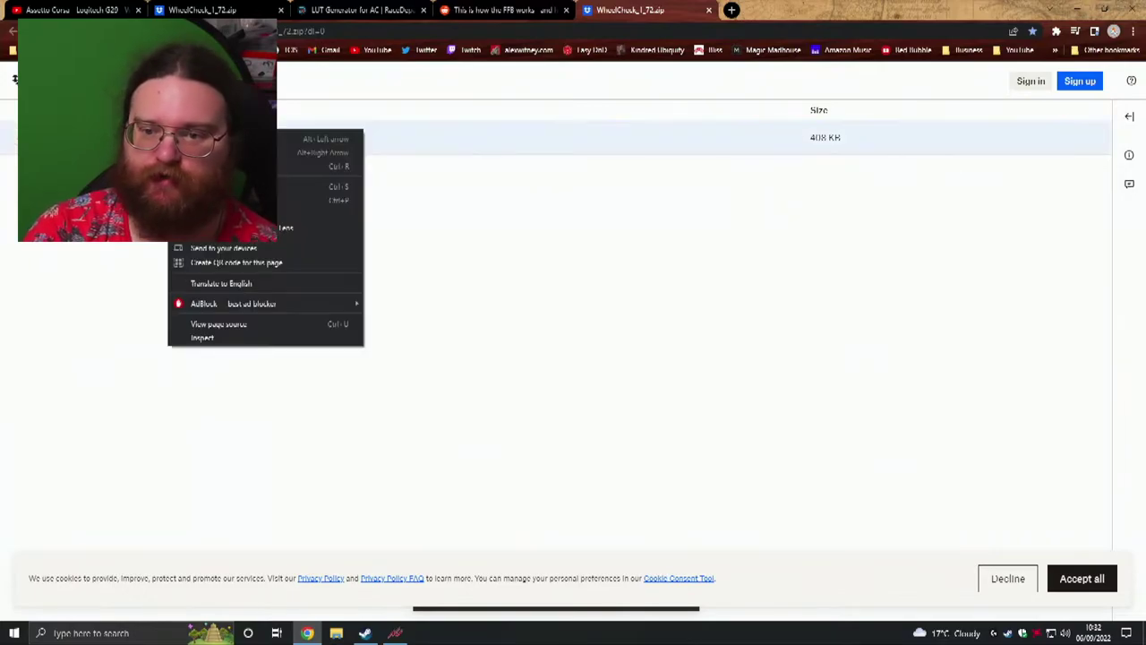
click(169, 131)
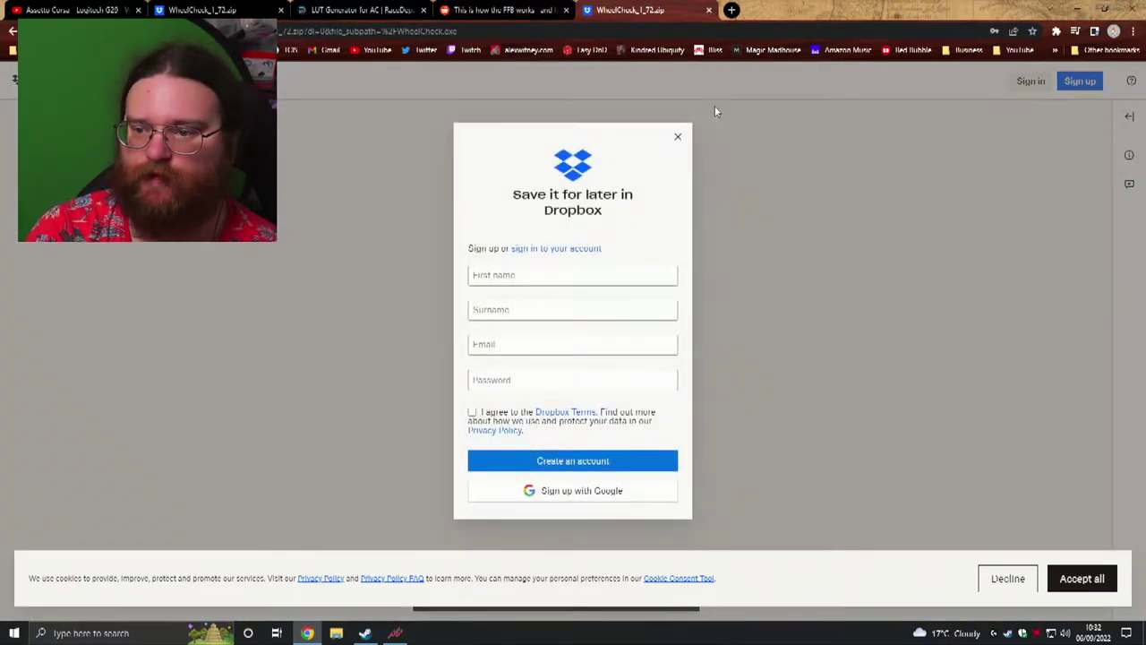
click(678, 136)
click(13, 33)
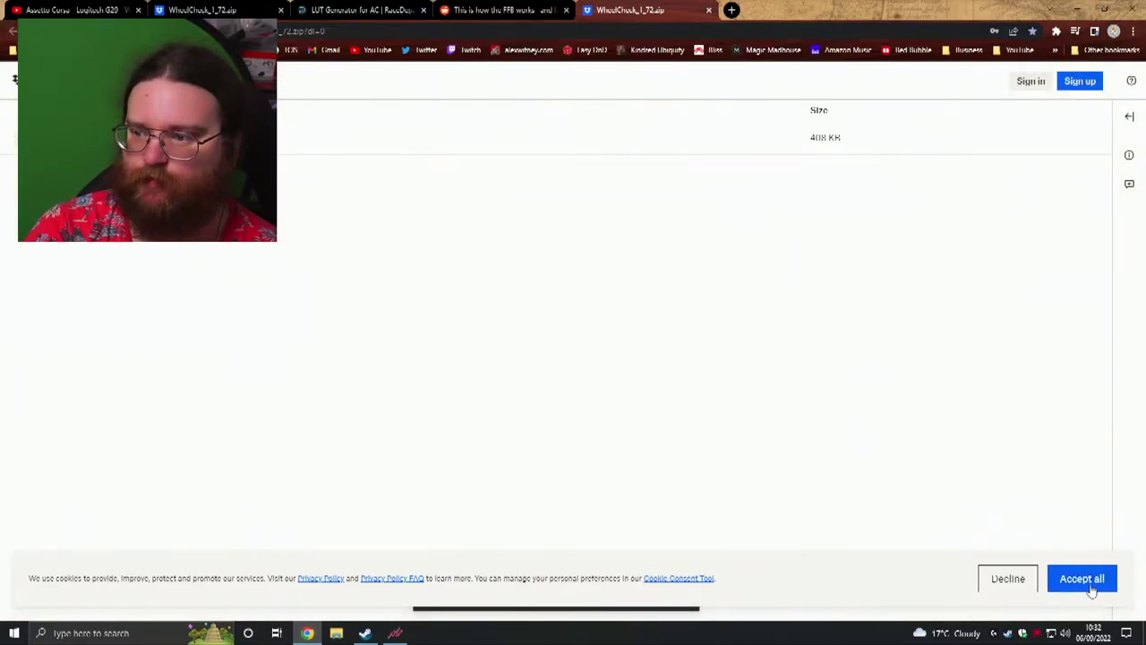
Download WheelCheck_1_72.zip to the Desktop, accepting the site's cookies, and show the file in its folder
click(1081, 580)
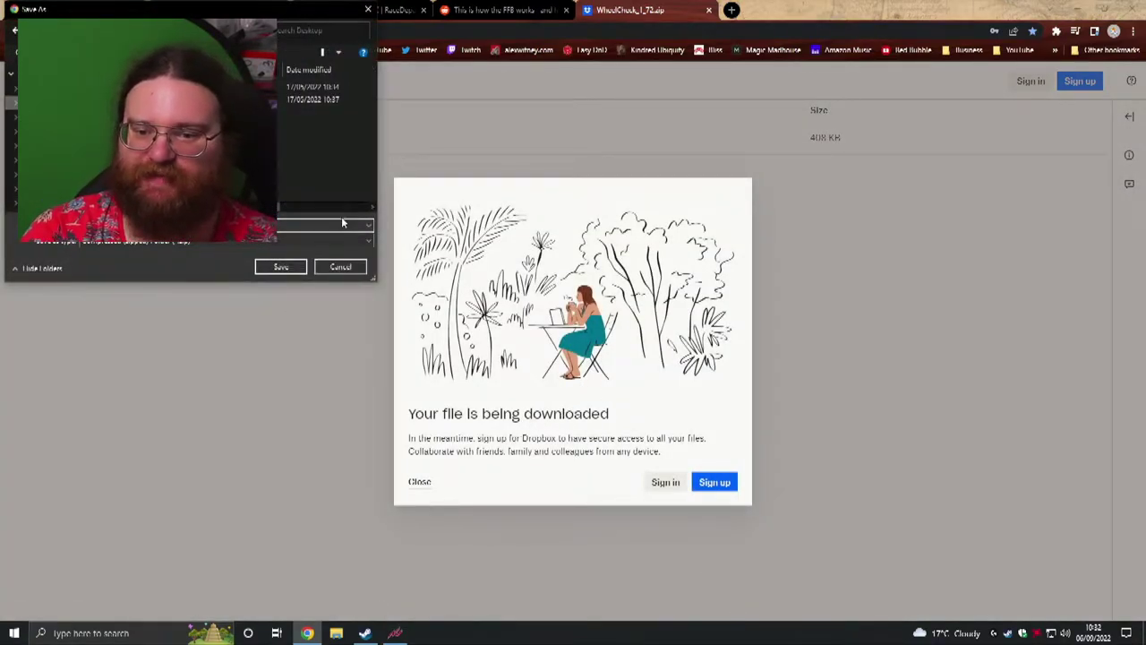
click(281, 268)
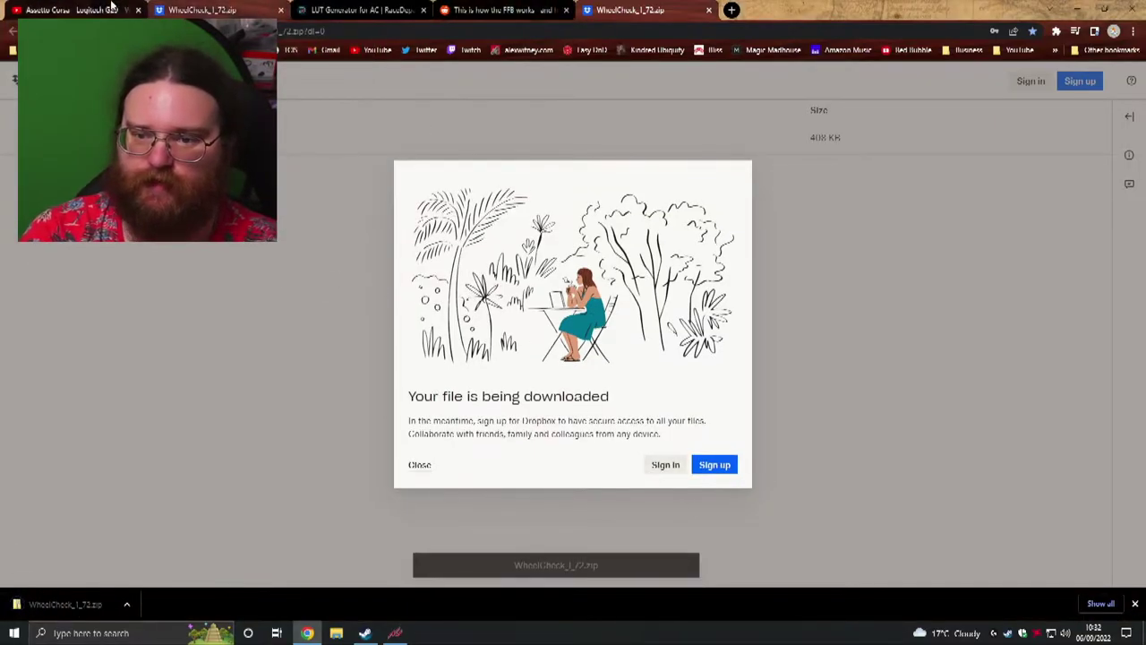
click(76, 10)
click(126, 604)
click(170, 563)
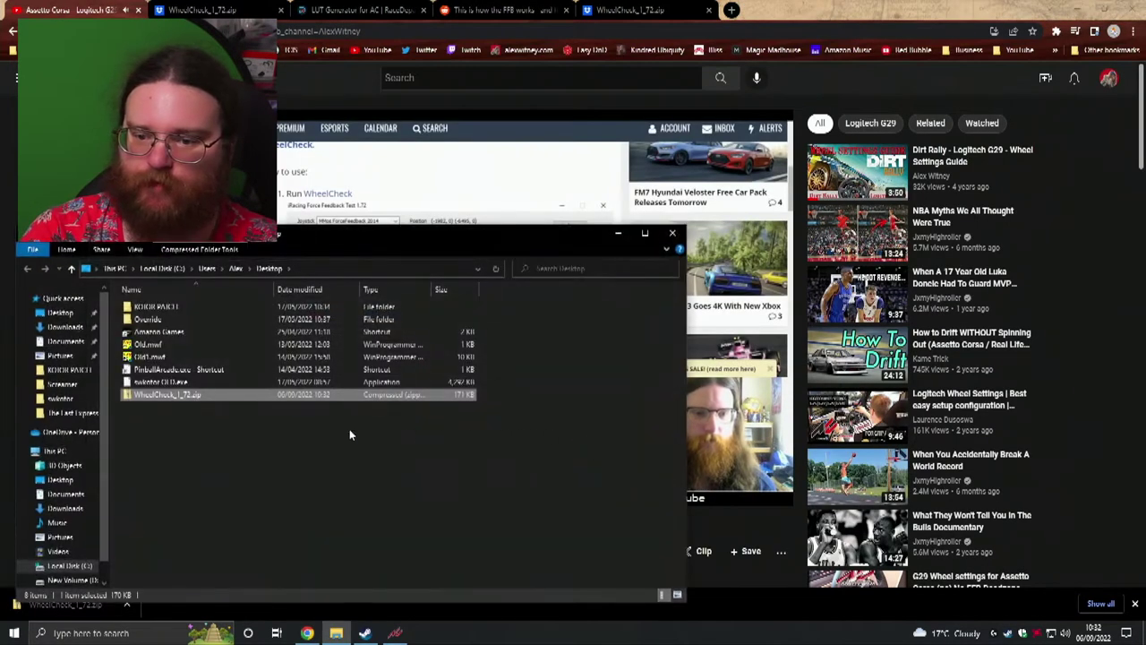
Extract WheelCheck_1_72.zip in place on the Desktop and run WheelCheck.exe
right_click(208, 394)
mouse_move(335, 180)
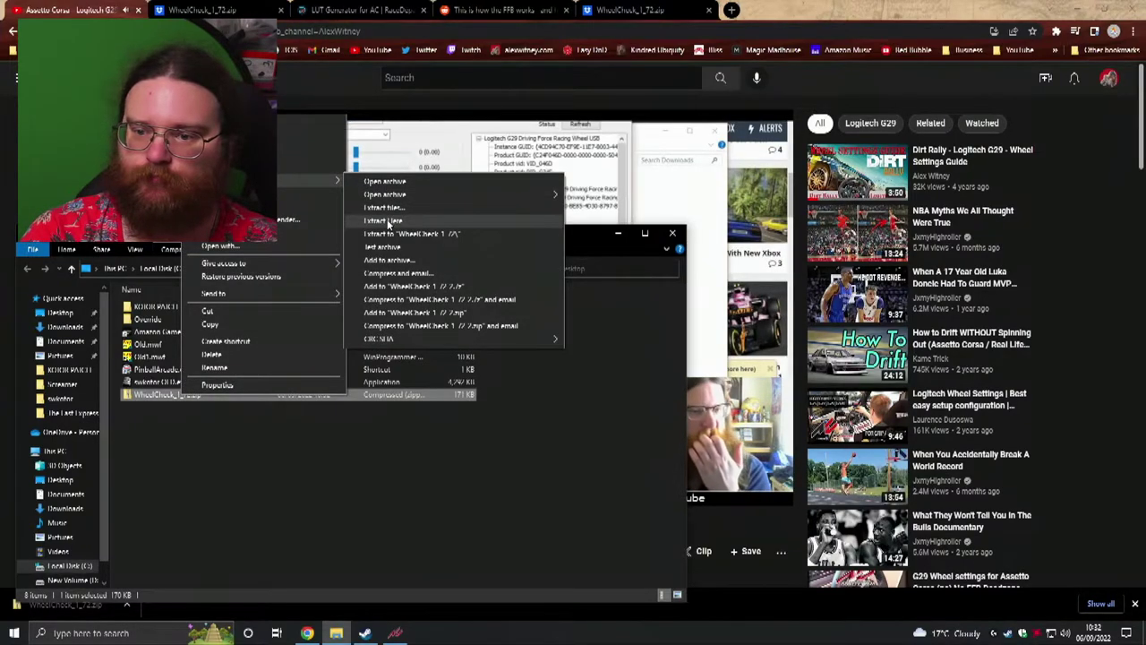
click(388, 222)
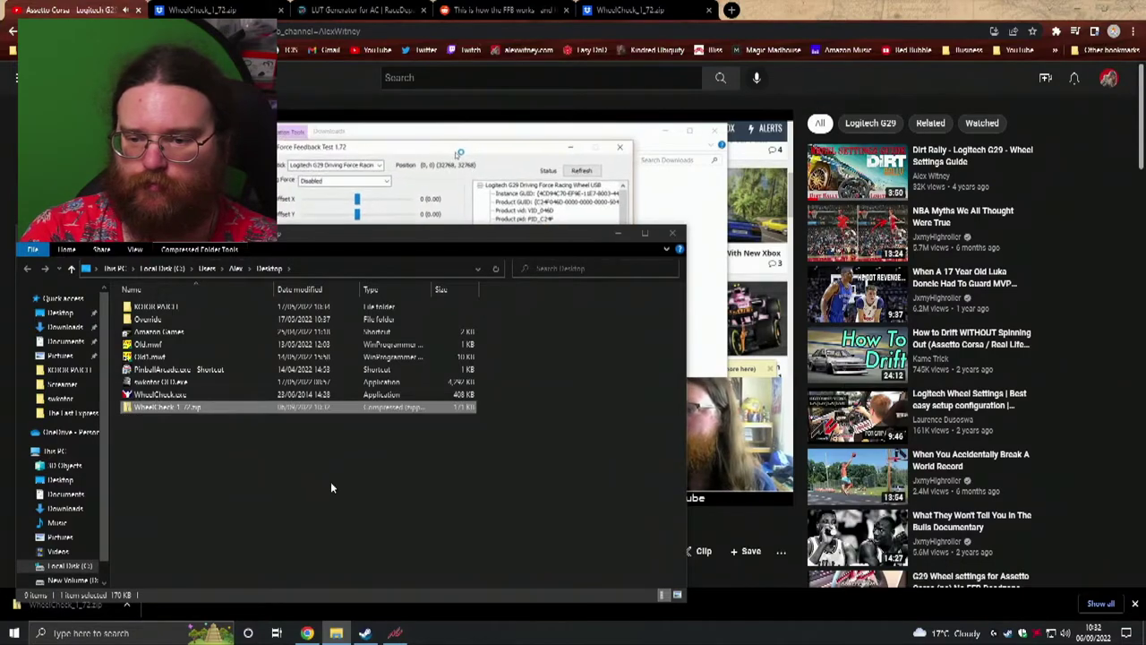
click(251, 396)
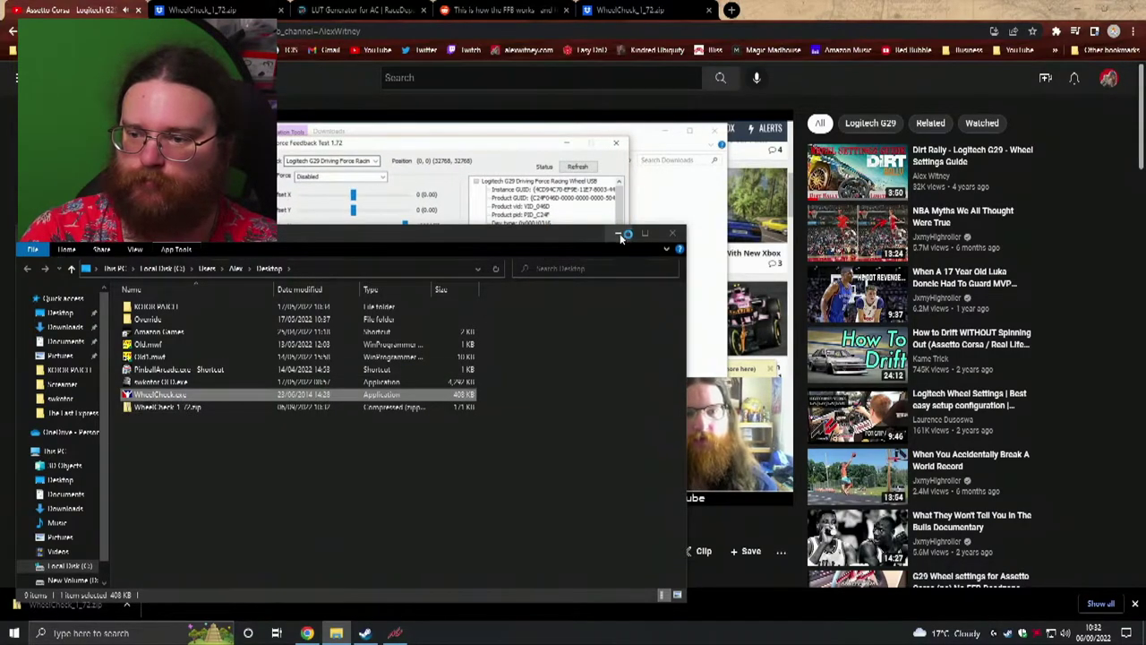
double_click(252, 396)
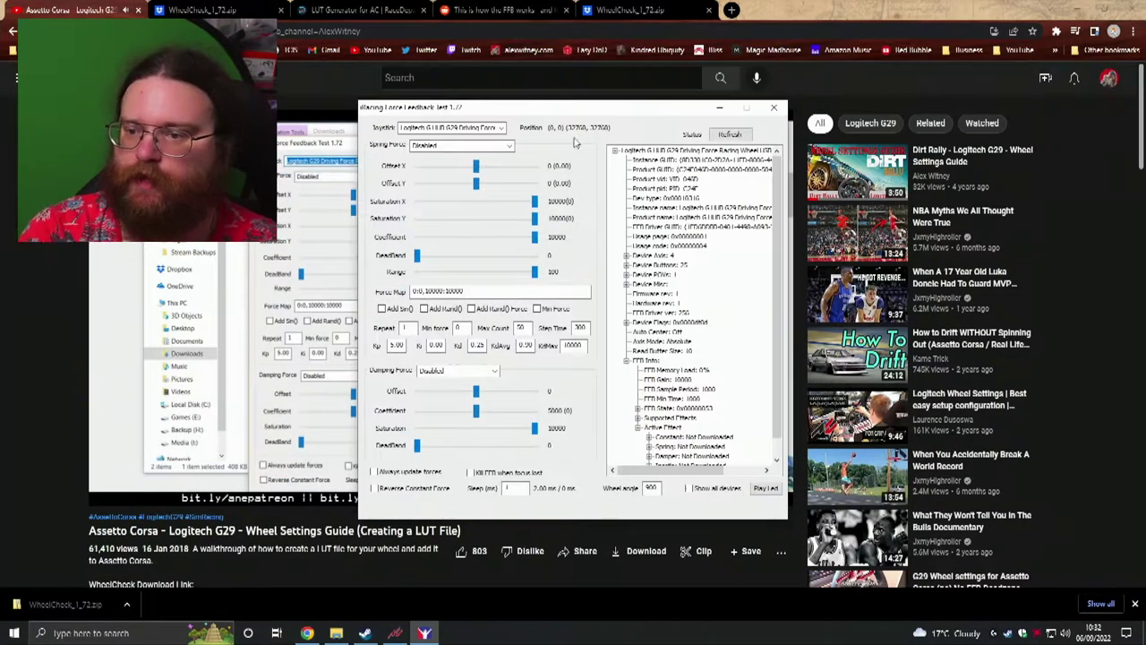
Place WheelCheck beside the guide video and run Step Log 2 (linear force test) on the Logitech G HUB G29 wheel
drag(581, 111, 903, 119)
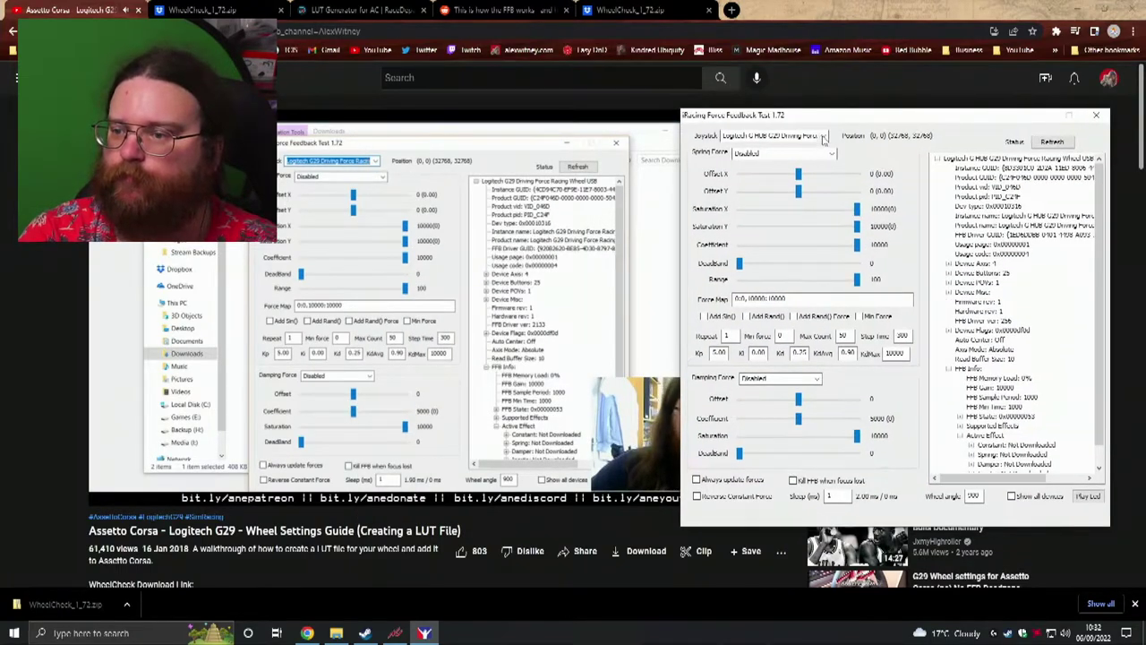
click(822, 137)
click(799, 150)
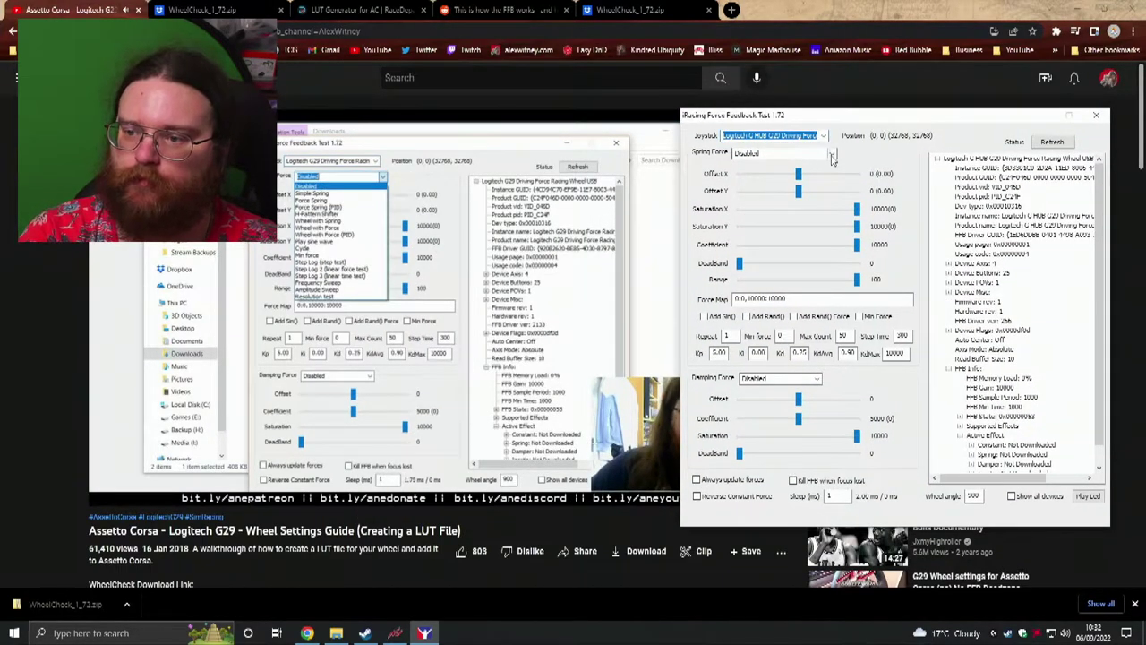
click(830, 154)
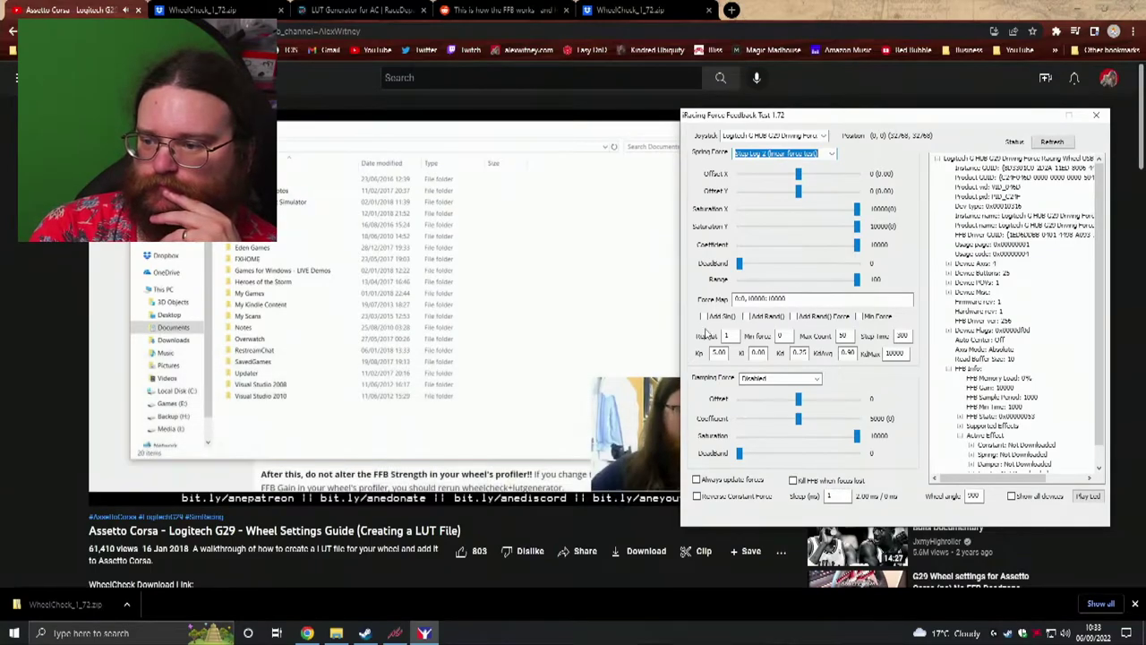
Inspect the log2 CSV files in the Documents folder, placing the folder window beside the guide video
click(336, 633)
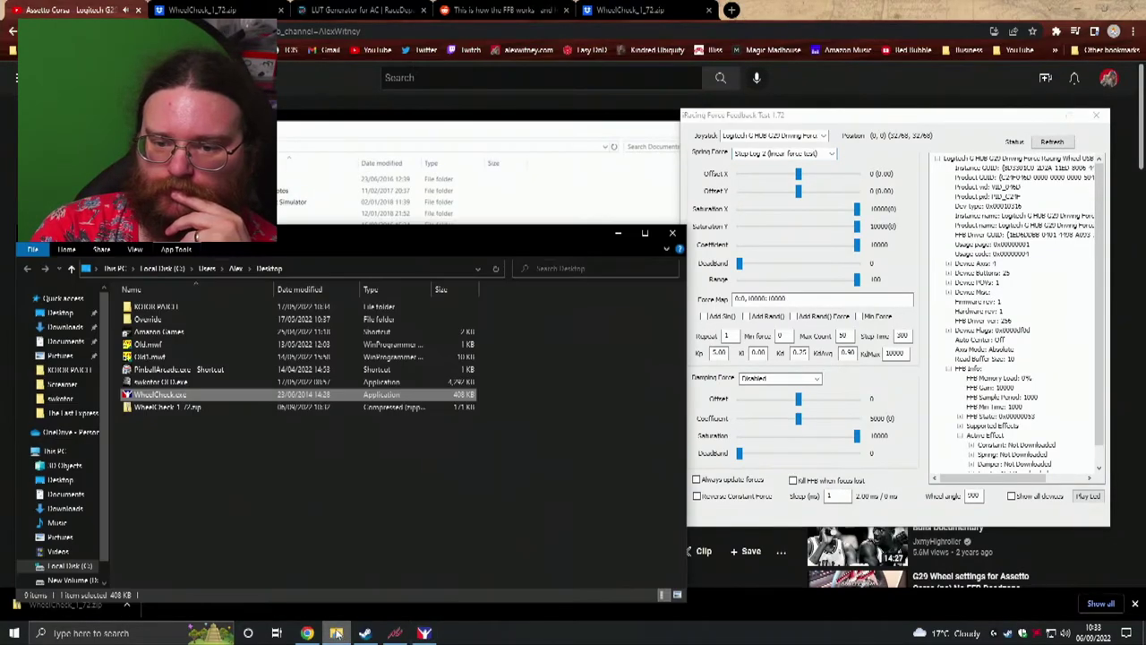
click(71, 344)
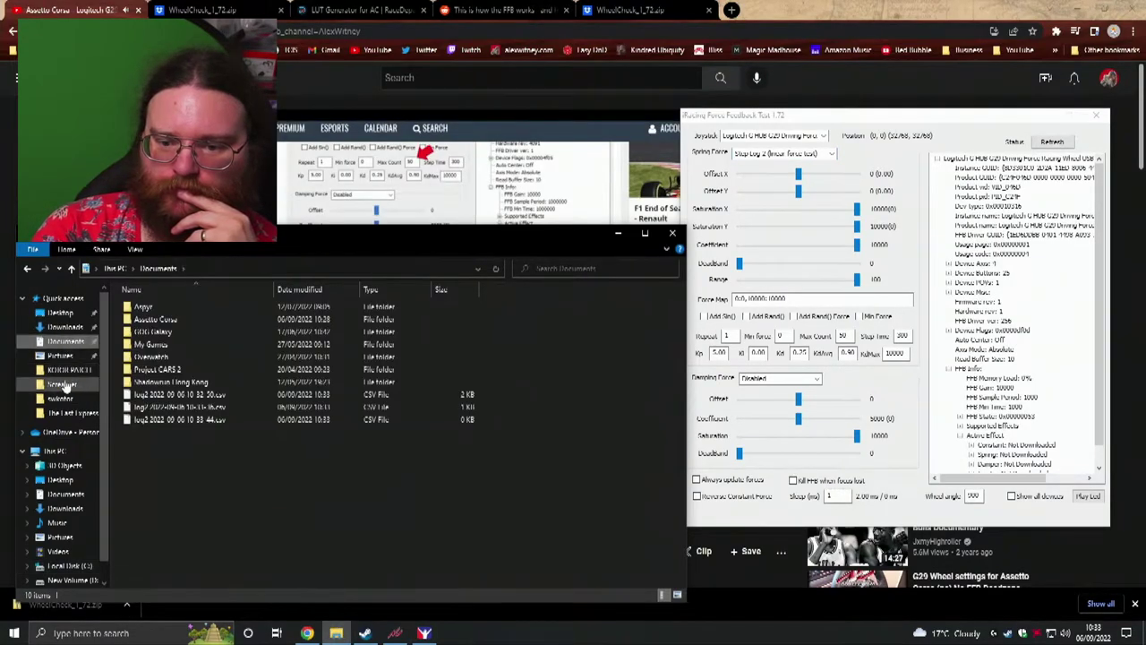
drag(261, 234, 941, 192)
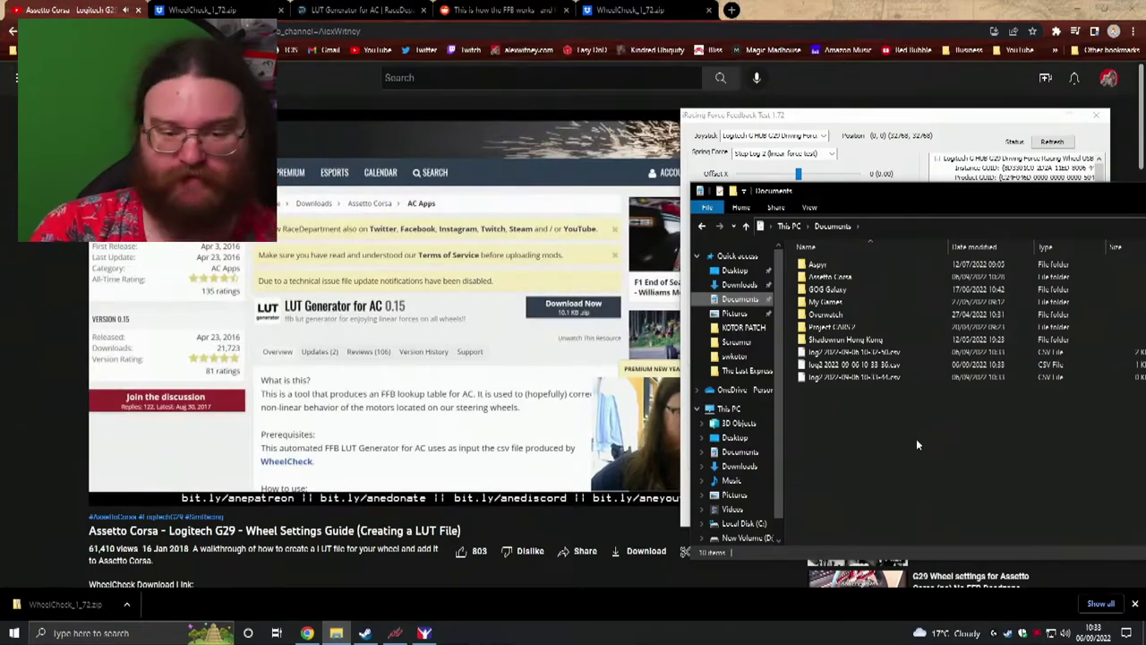
click(381, 402)
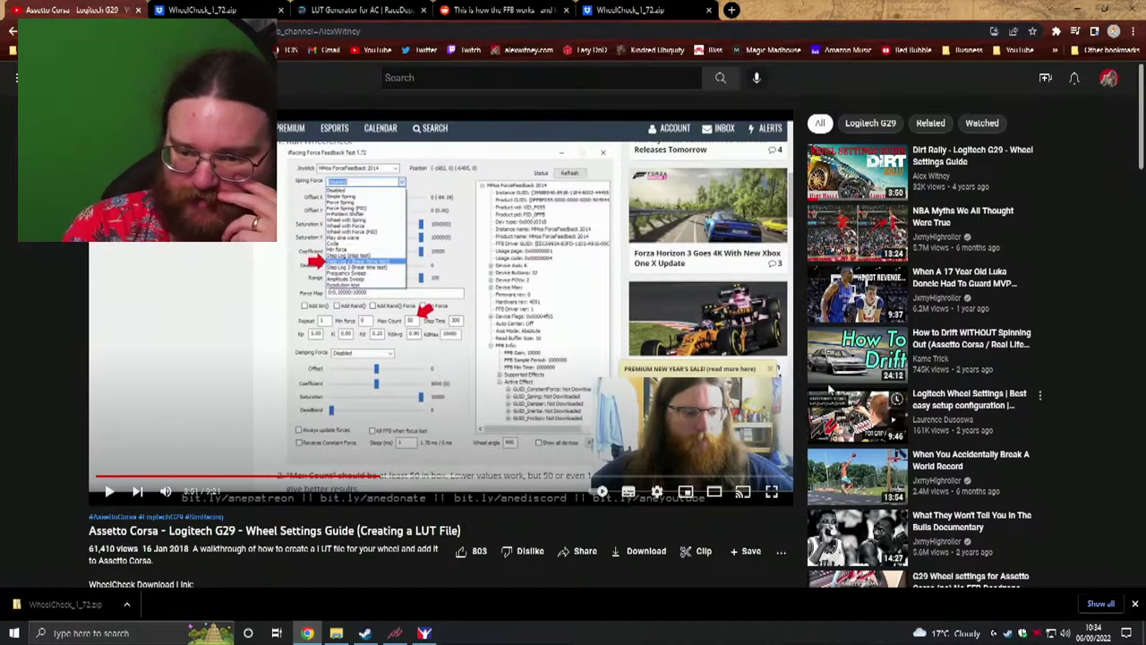
click(336, 632)
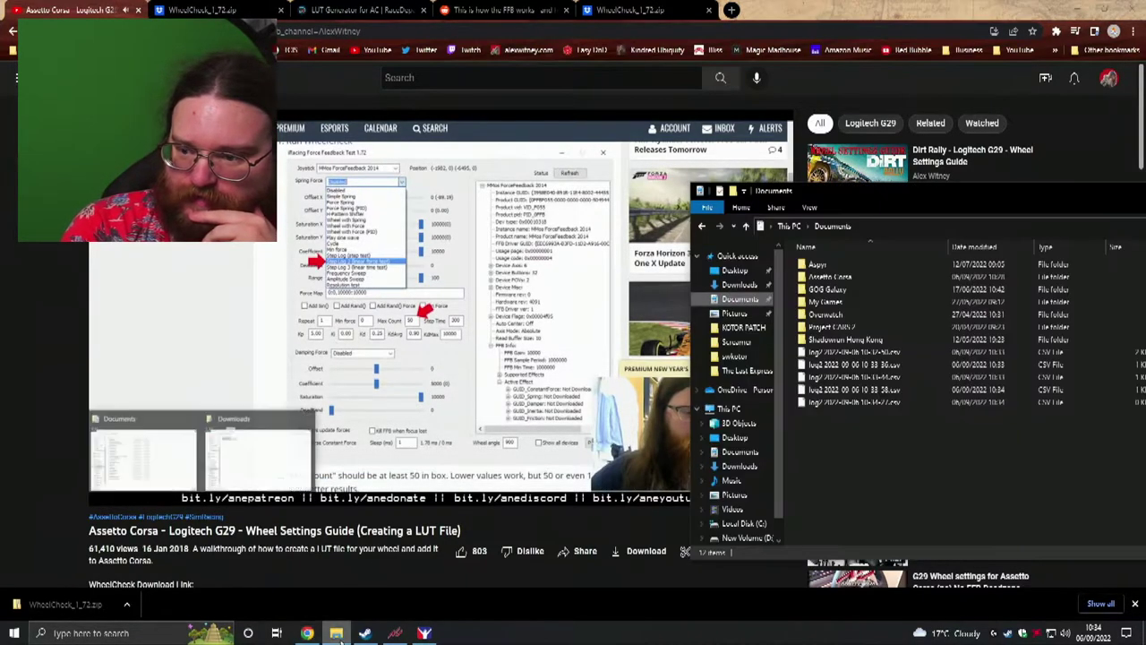
Return to the browser and read the LUT Generator for AC page's instructions on Max Count and the linear force test
click(66, 308)
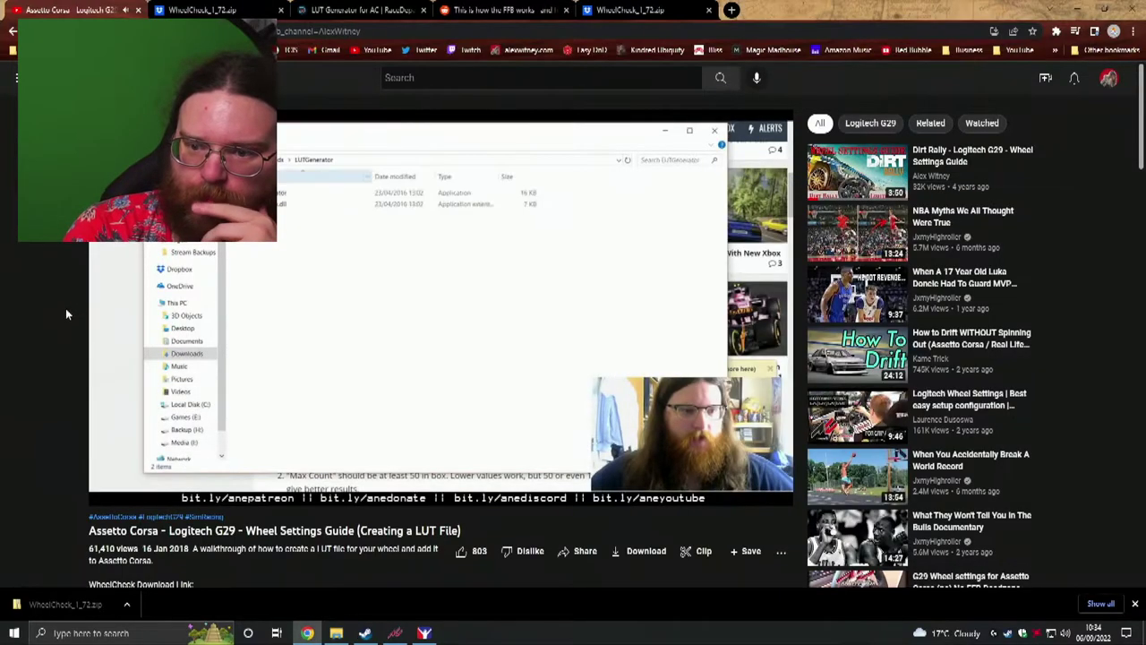
click(361, 314)
click(362, 11)
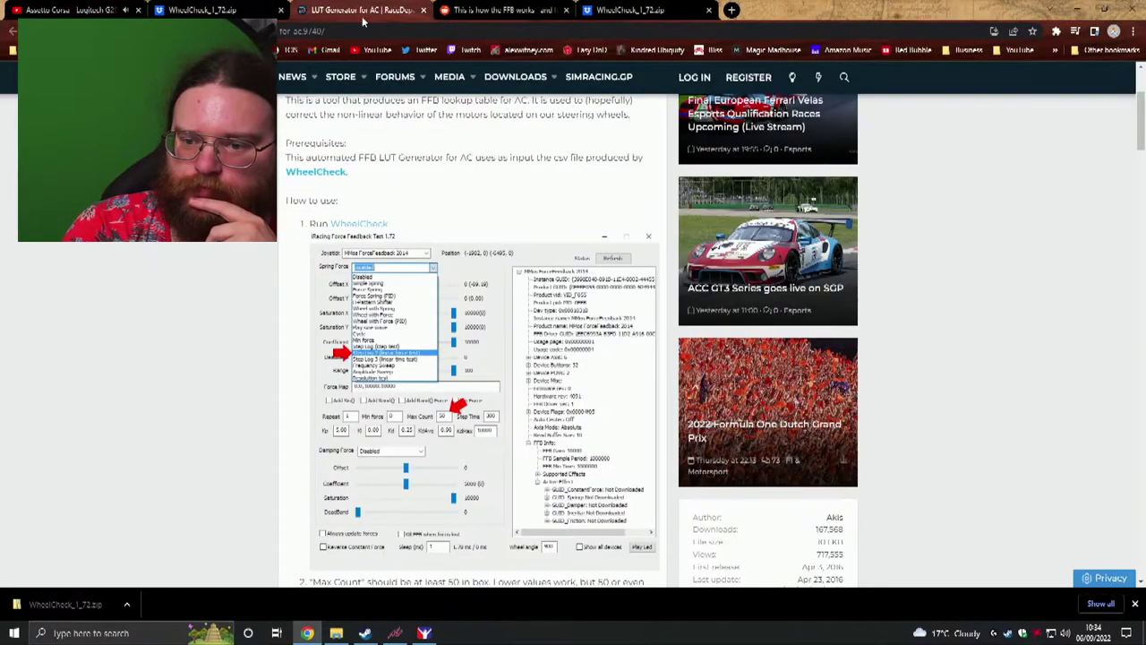
scroll(219, 310, down, 4)
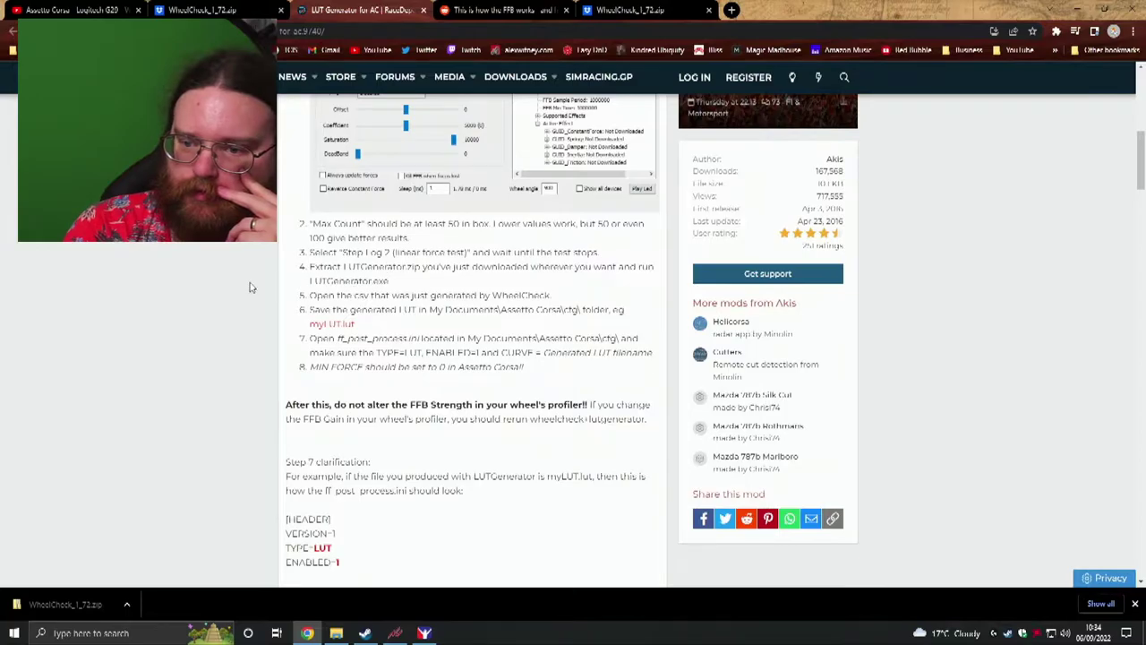
scroll(250, 287, up, 4)
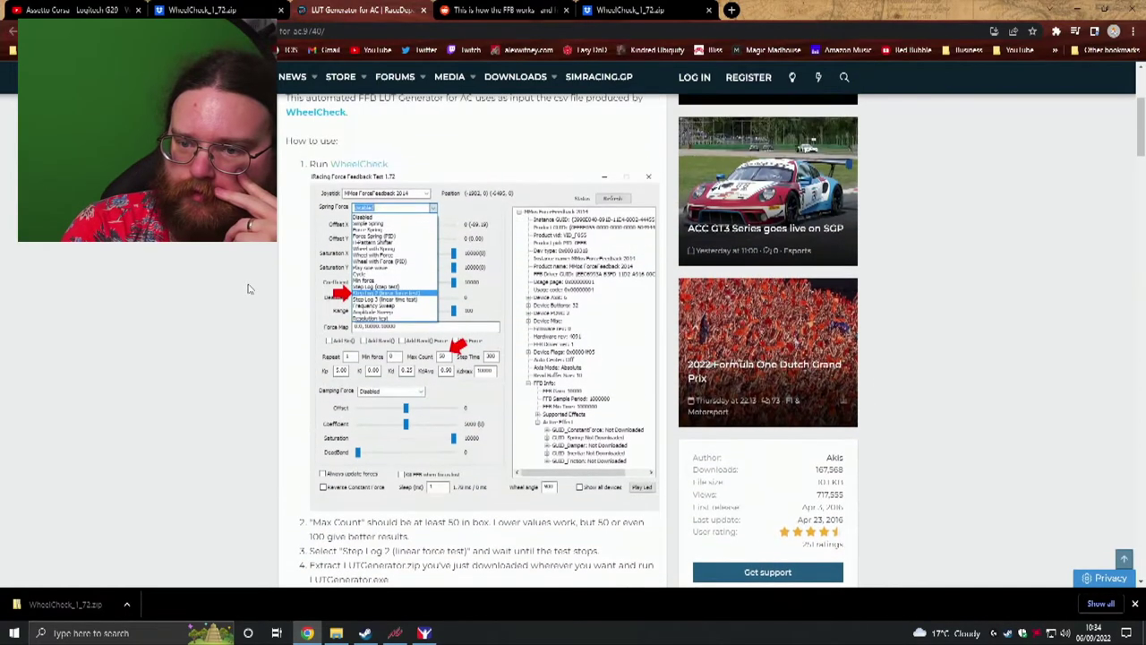
Reread the LUT Generator for AC usage instructions and replay the guide video from its LUT Generator page section at about 3:46
scroll(250, 288, down, 3)
scroll(250, 288, up, 5)
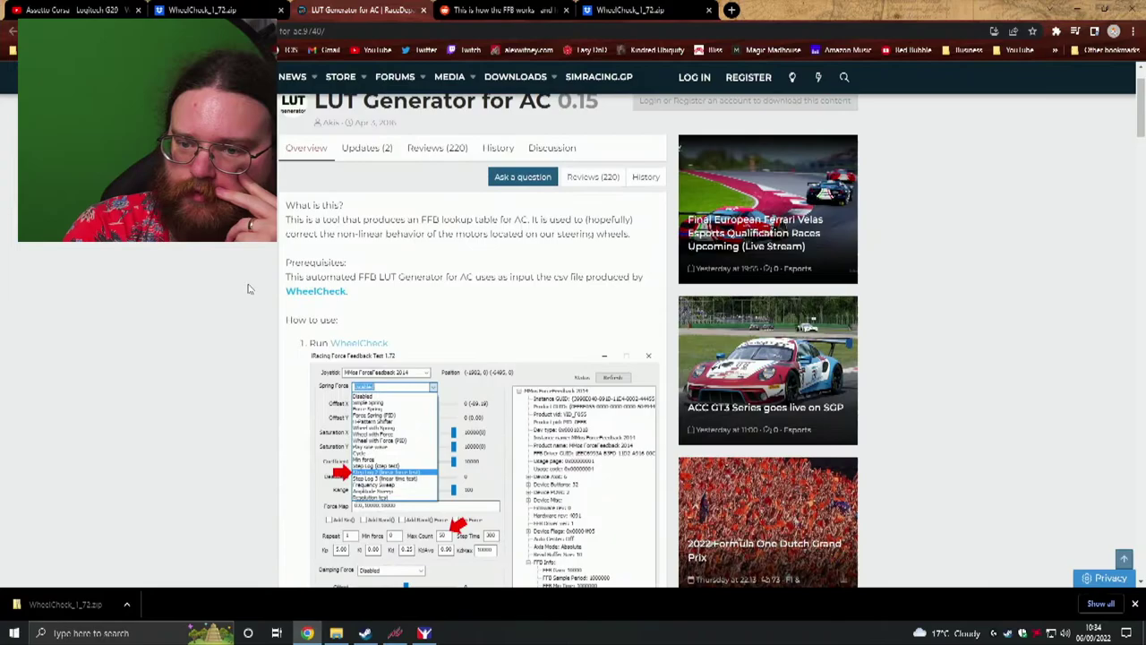
scroll(249, 288, down, 10)
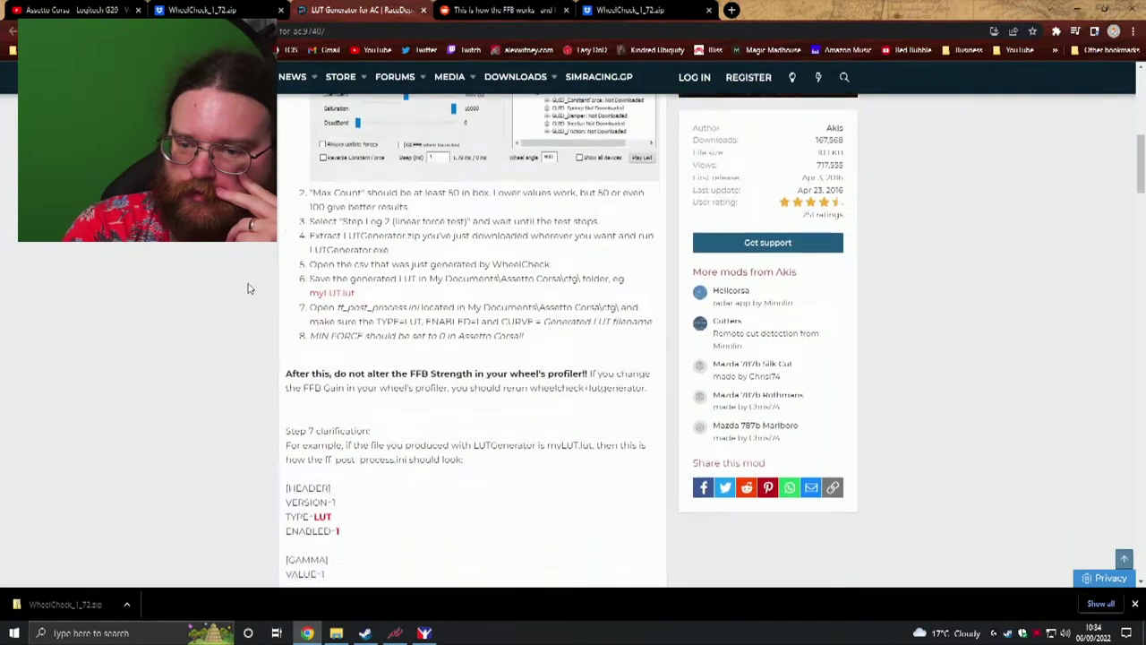
click(89, 8)
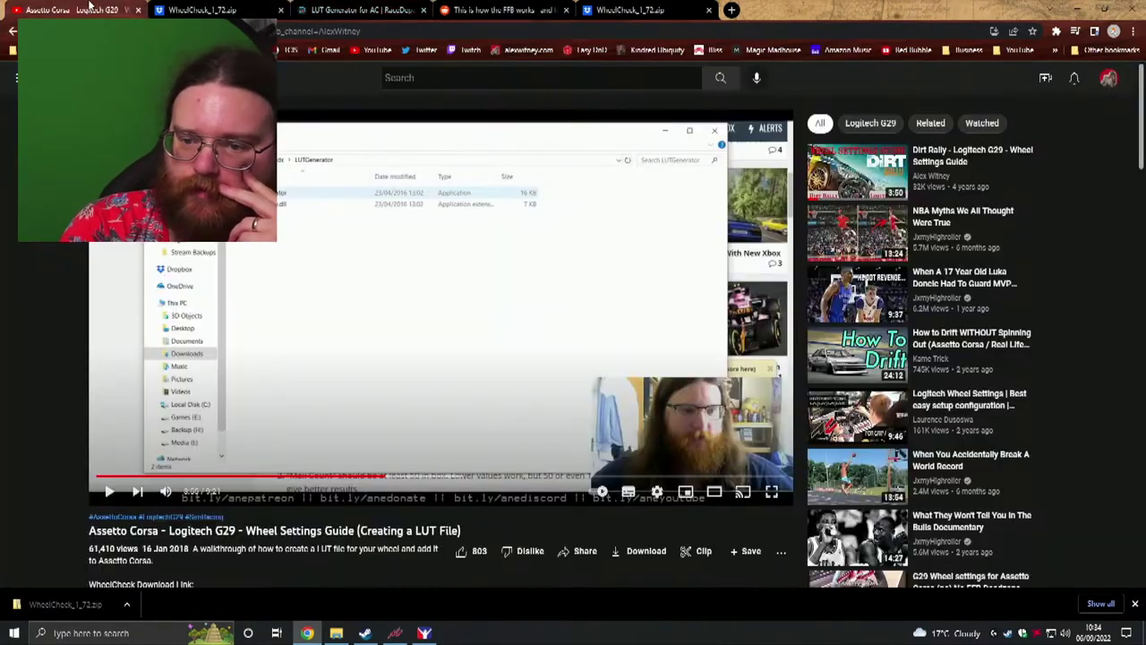
click(369, 477)
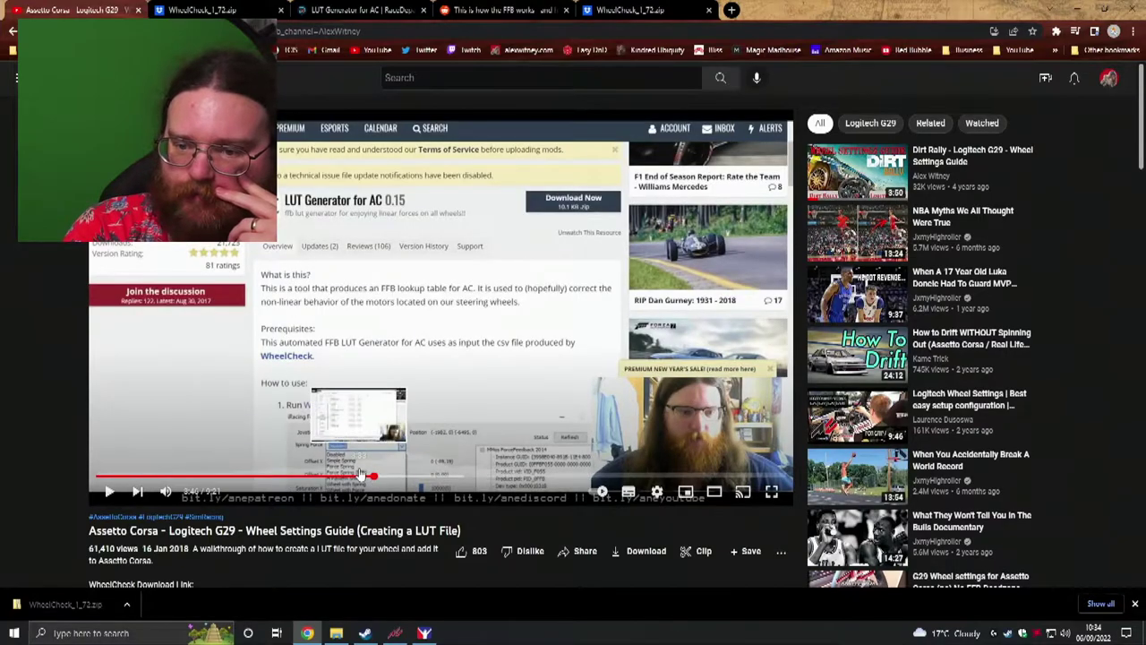
click(362, 374)
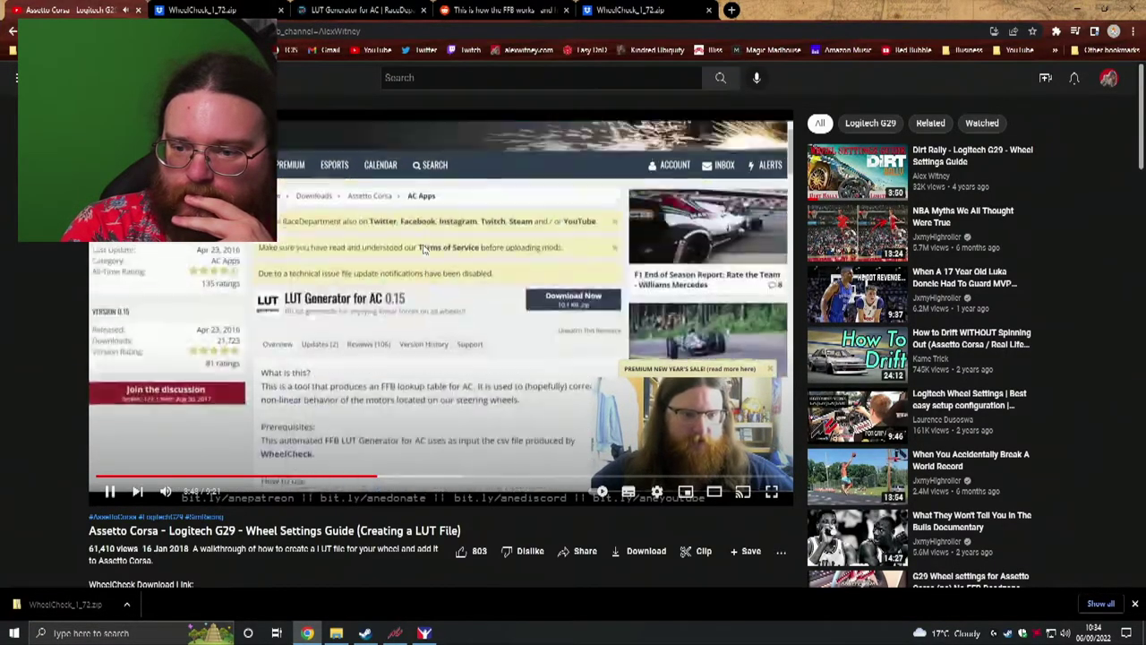
Open the RaceDepartment login form from the LUT Generator for AC page and fill in the account's e-mail address
click(338, 11)
scroll(466, 201, up, 15)
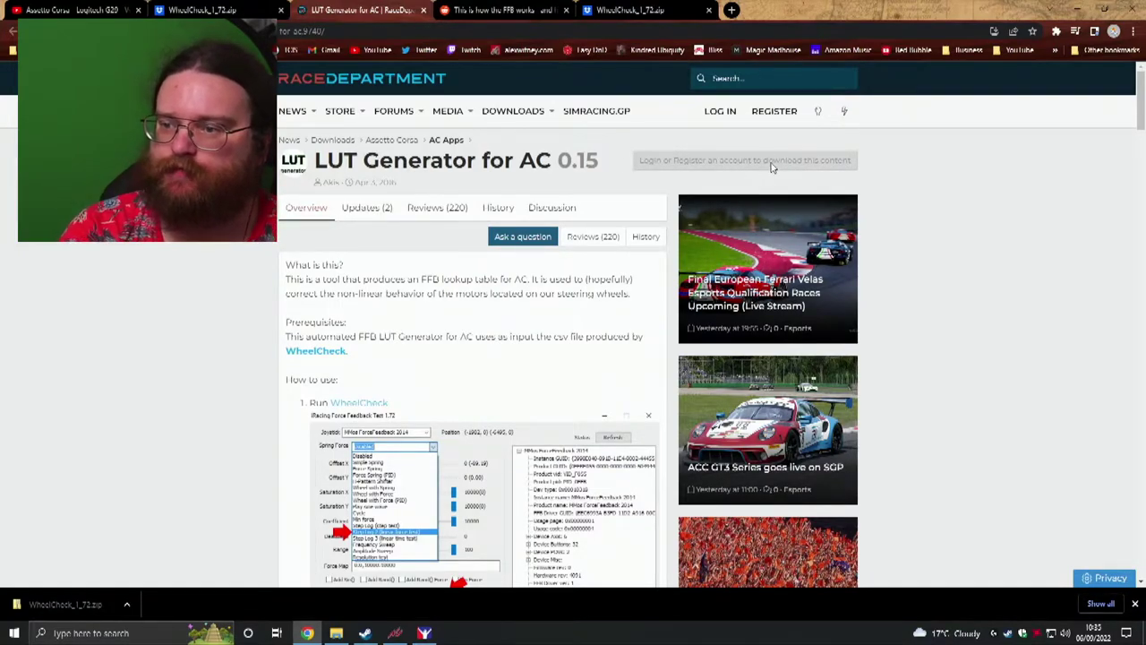
click(715, 117)
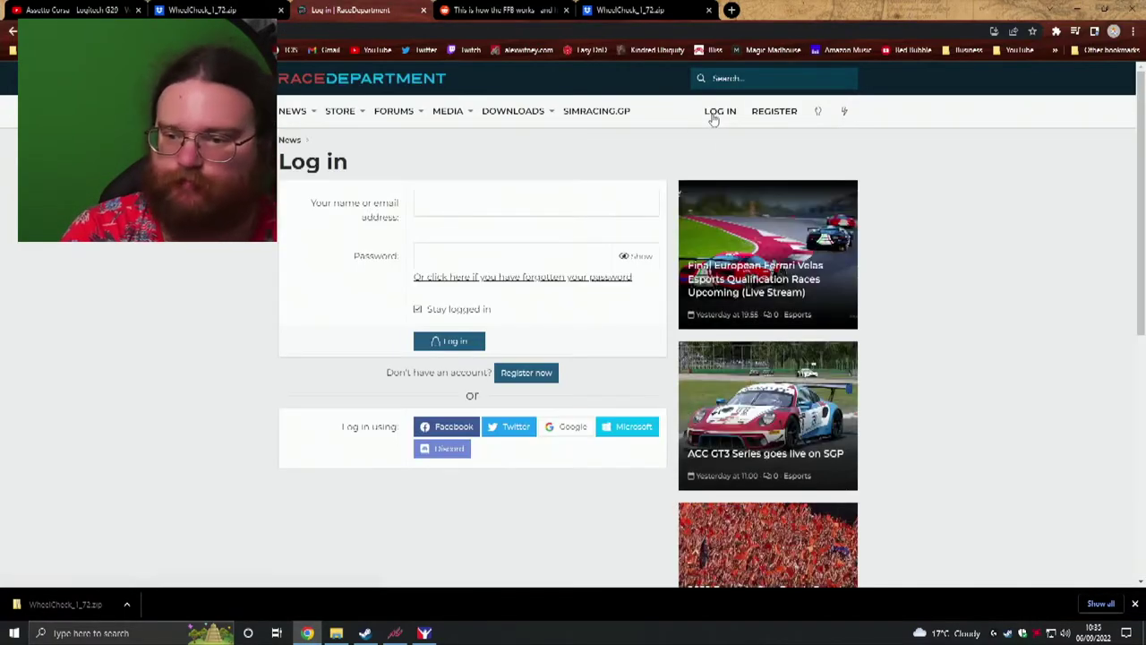
click(437, 203)
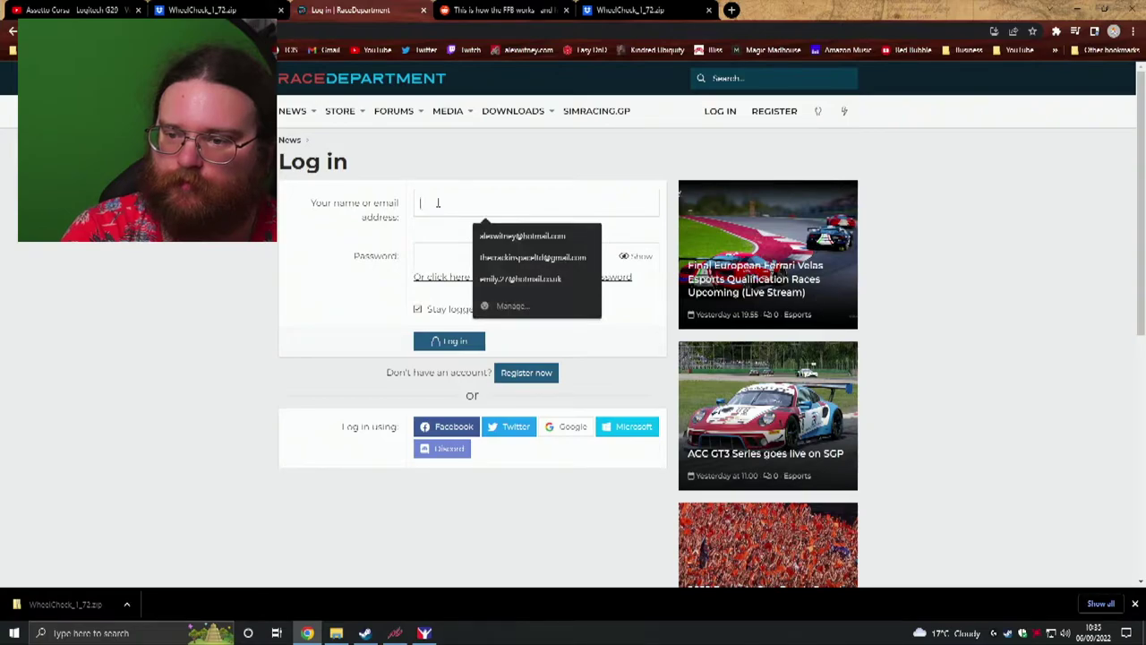
click(535, 232)
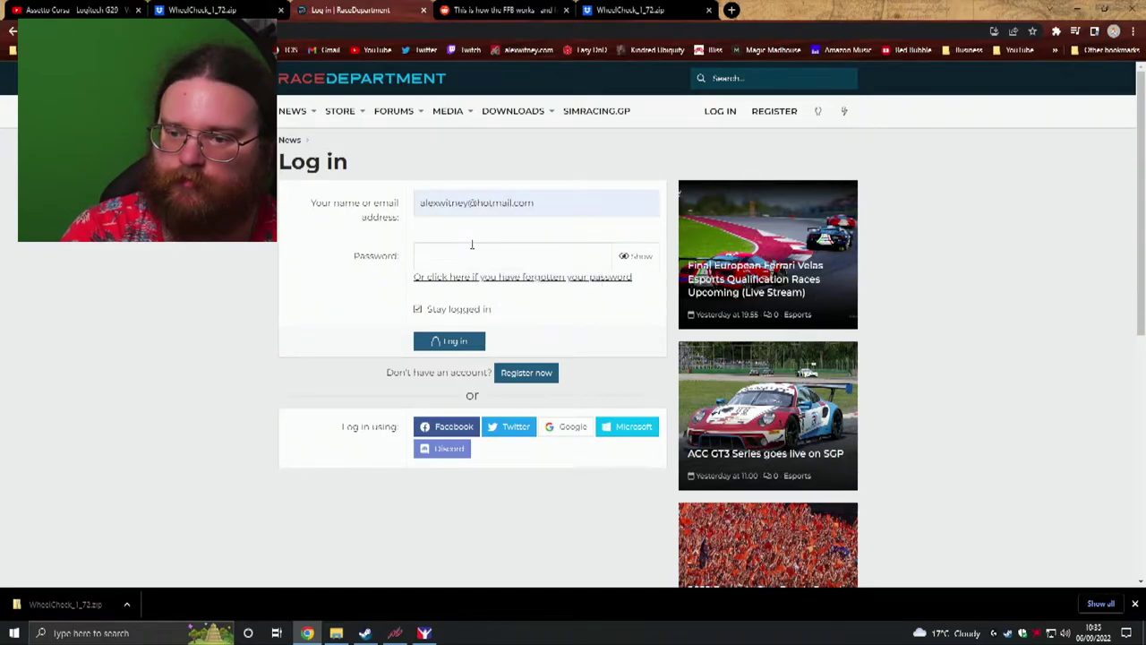
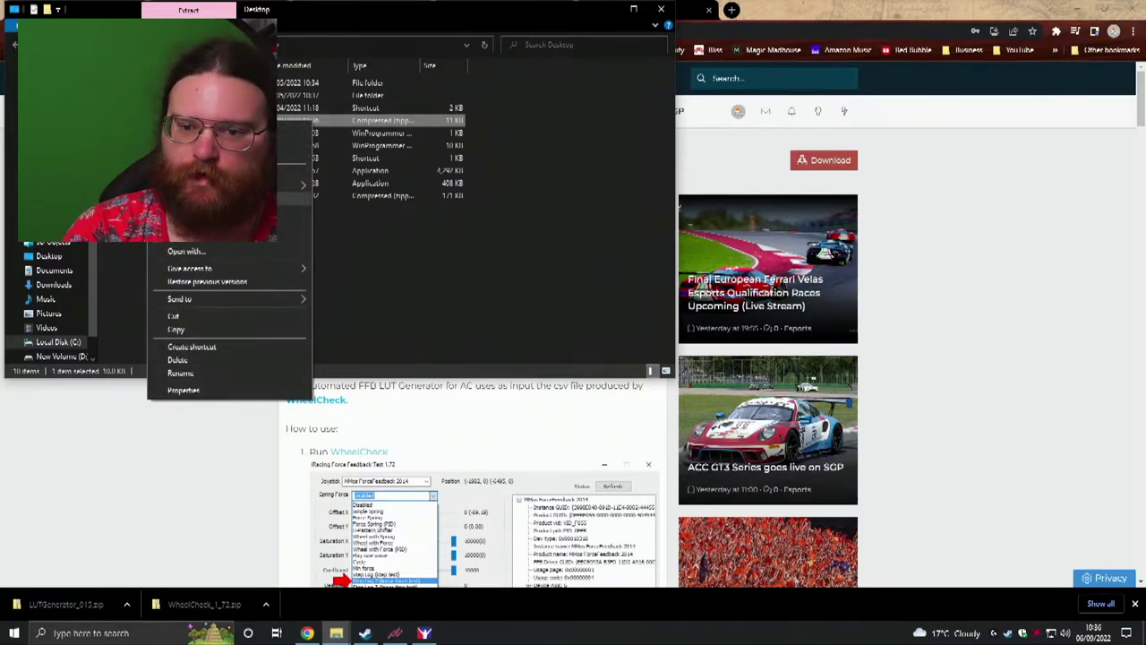
Extract LUTGenerator_015.zip in place on the Desktop and open the extracted LUTGenerator folder
mouse_move(295, 184)
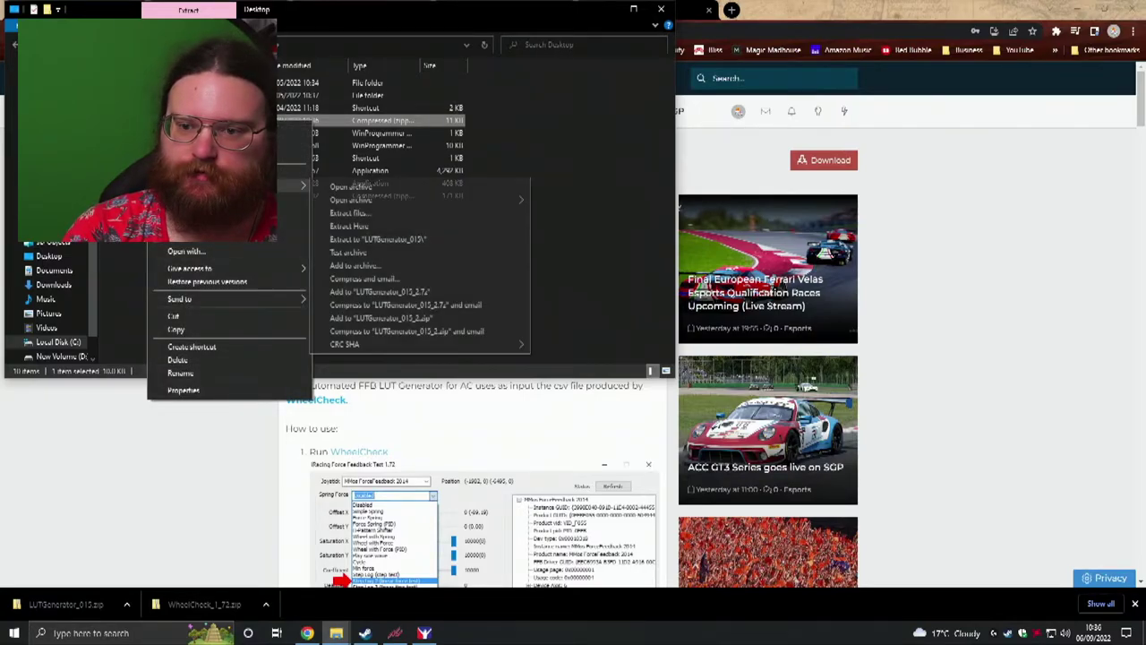
click(380, 227)
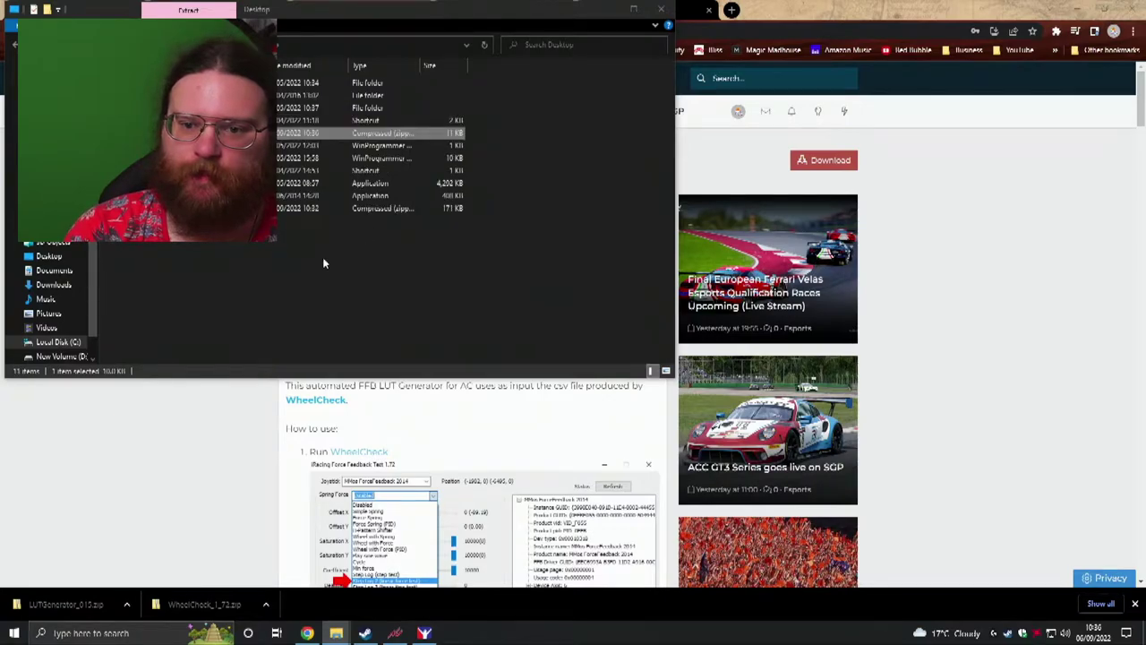
double_click(179, 108)
Resume the guide video with the LUTGenerator and Documents folder windows in front of it, and check the WheelCheck window
click(195, 463)
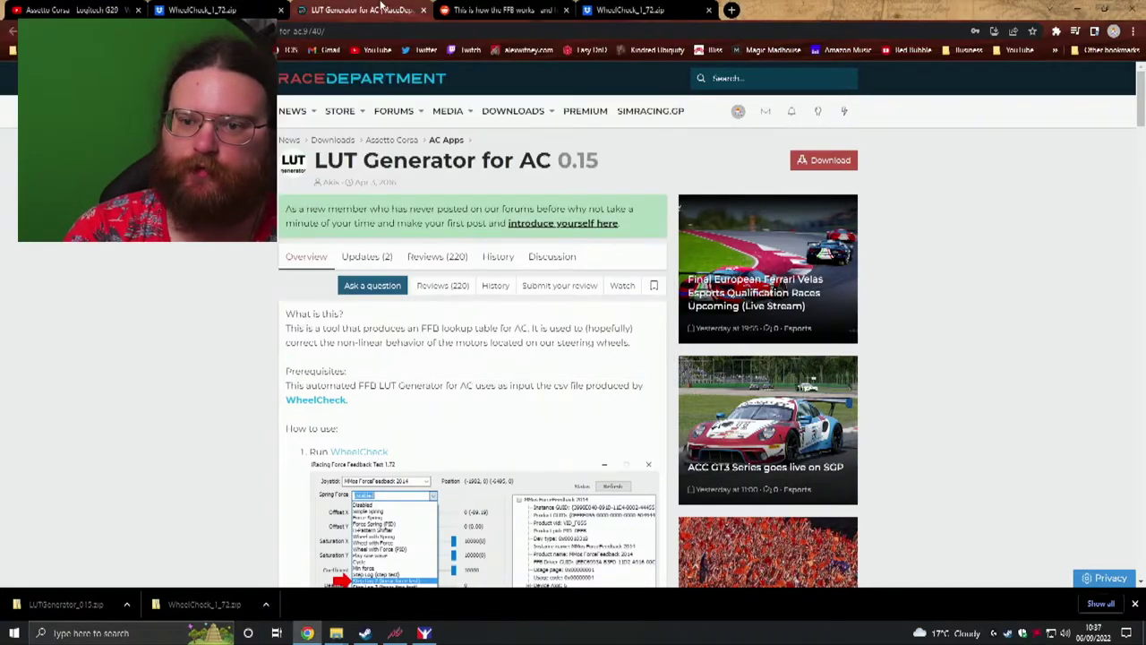
click(98, 9)
click(351, 319)
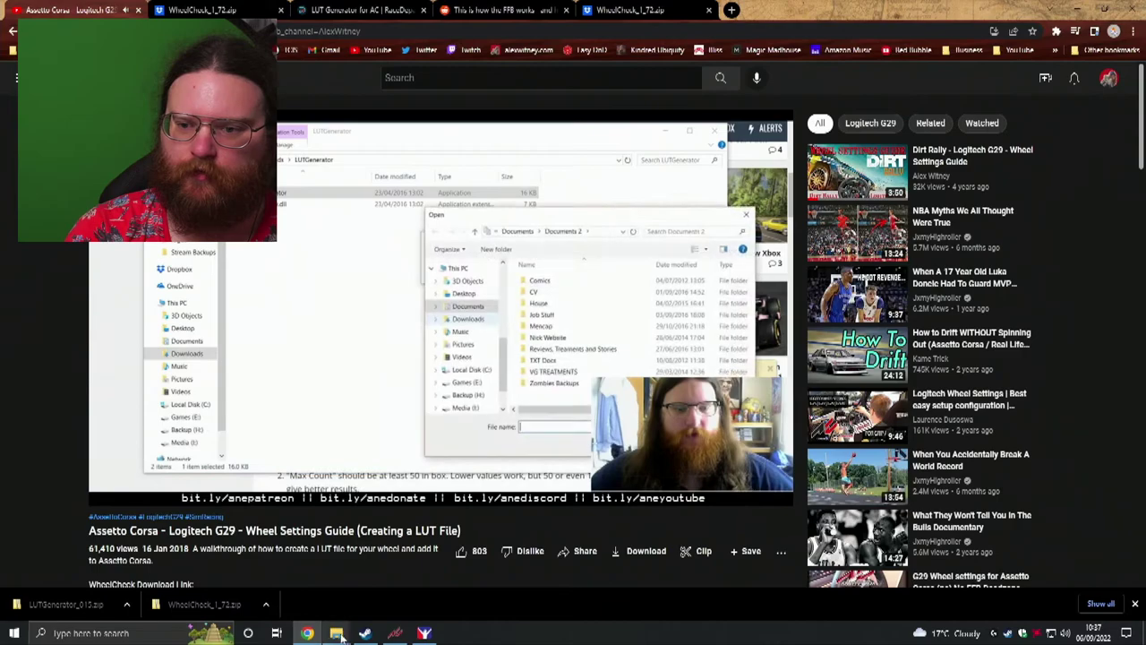
mouse_move(338, 634)
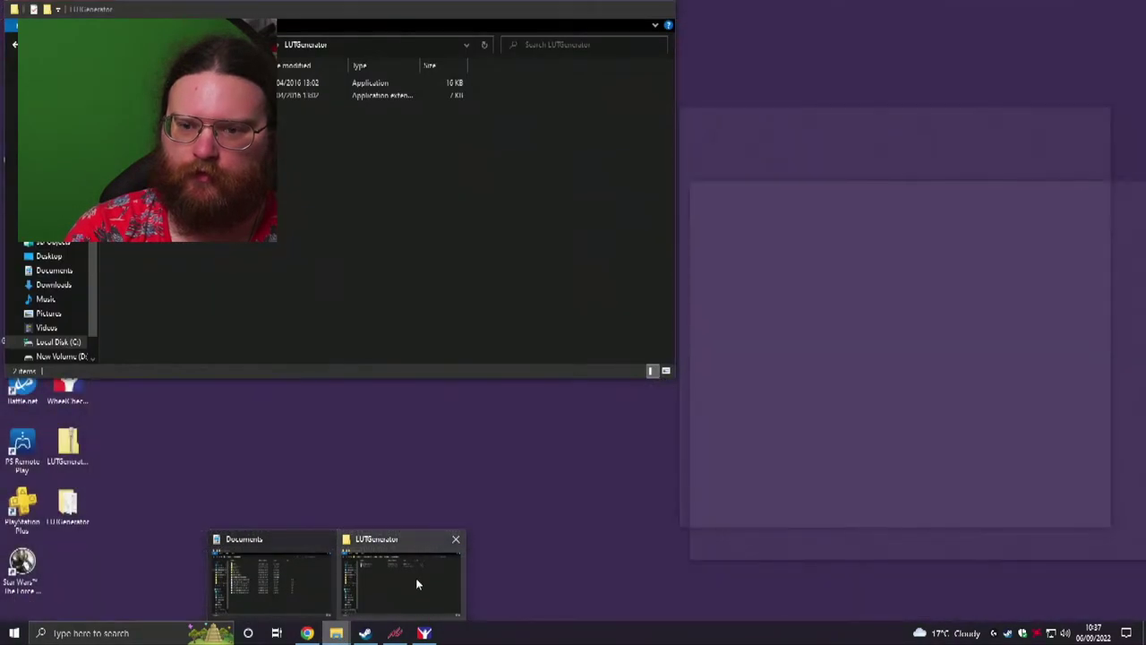
click(416, 578)
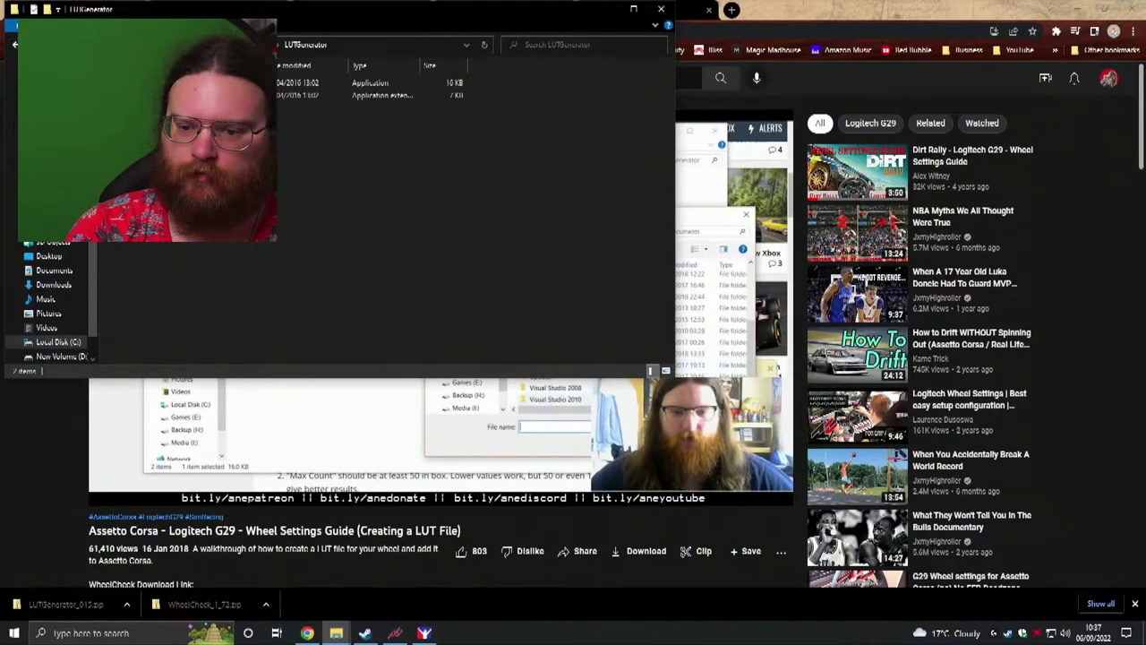
mouse_move(337, 632)
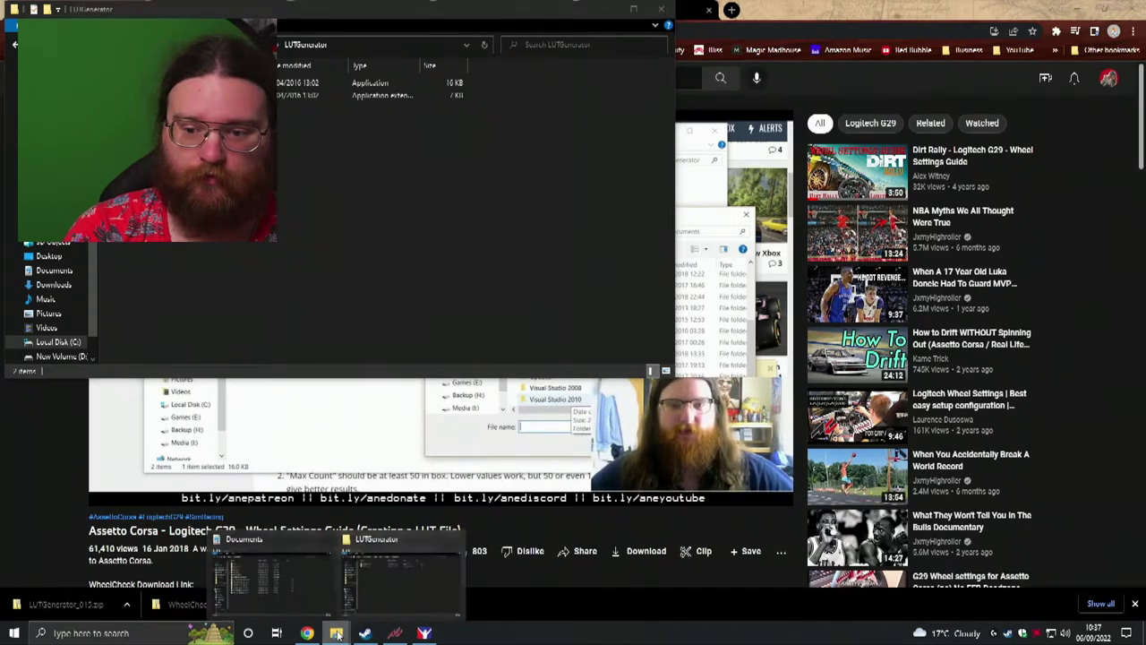
click(264, 573)
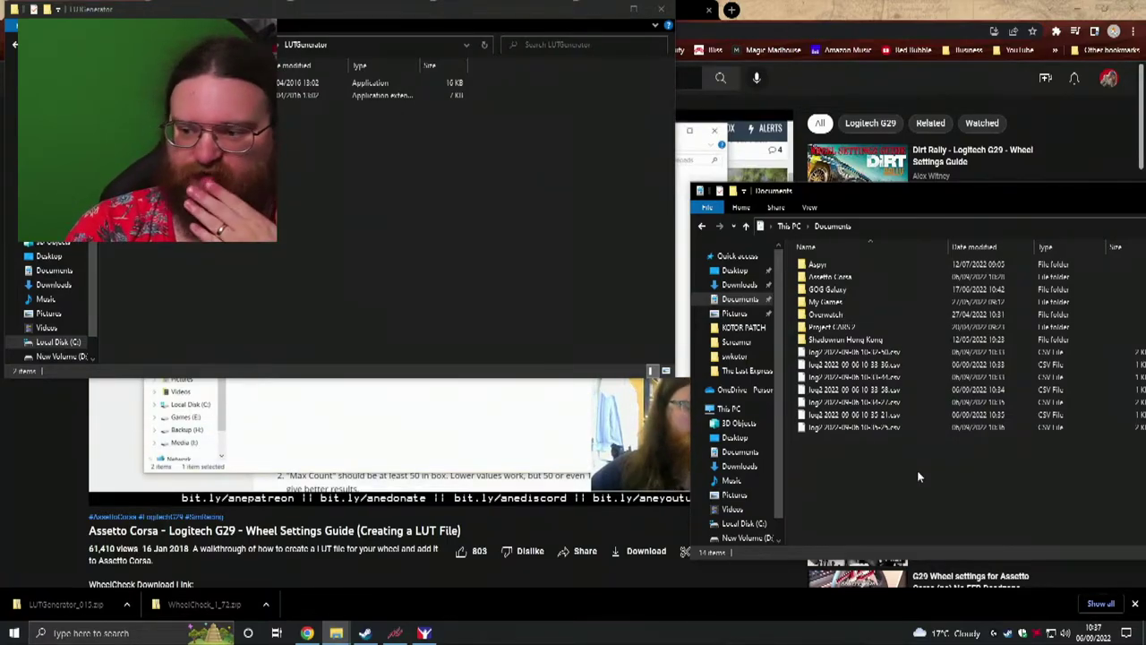
click(424, 633)
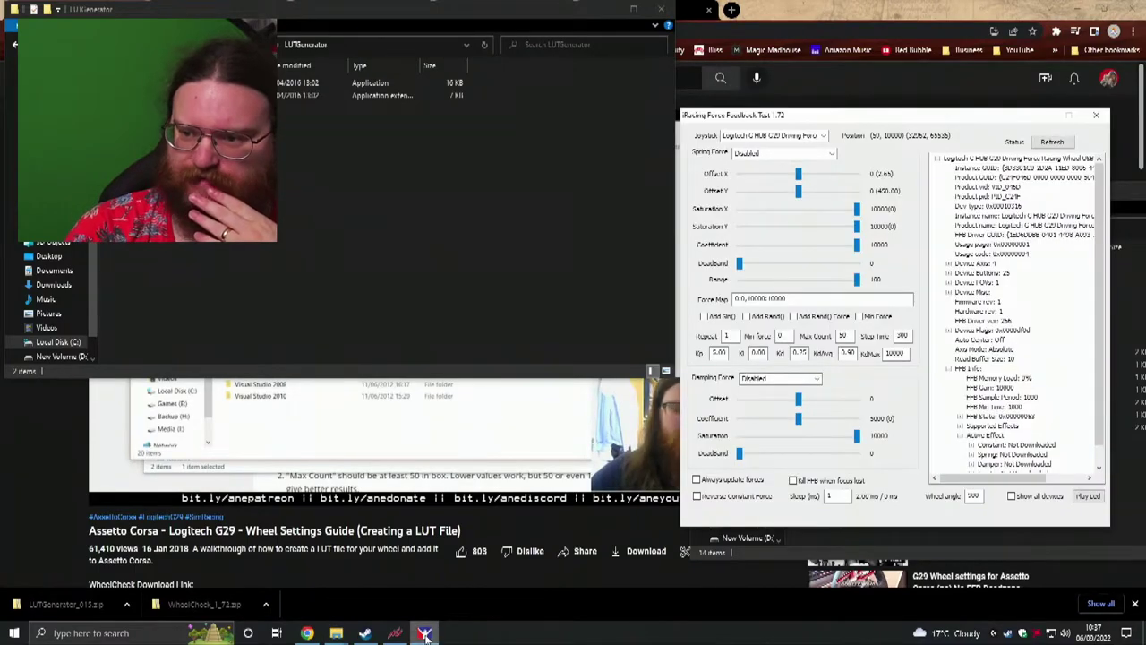
click(424, 633)
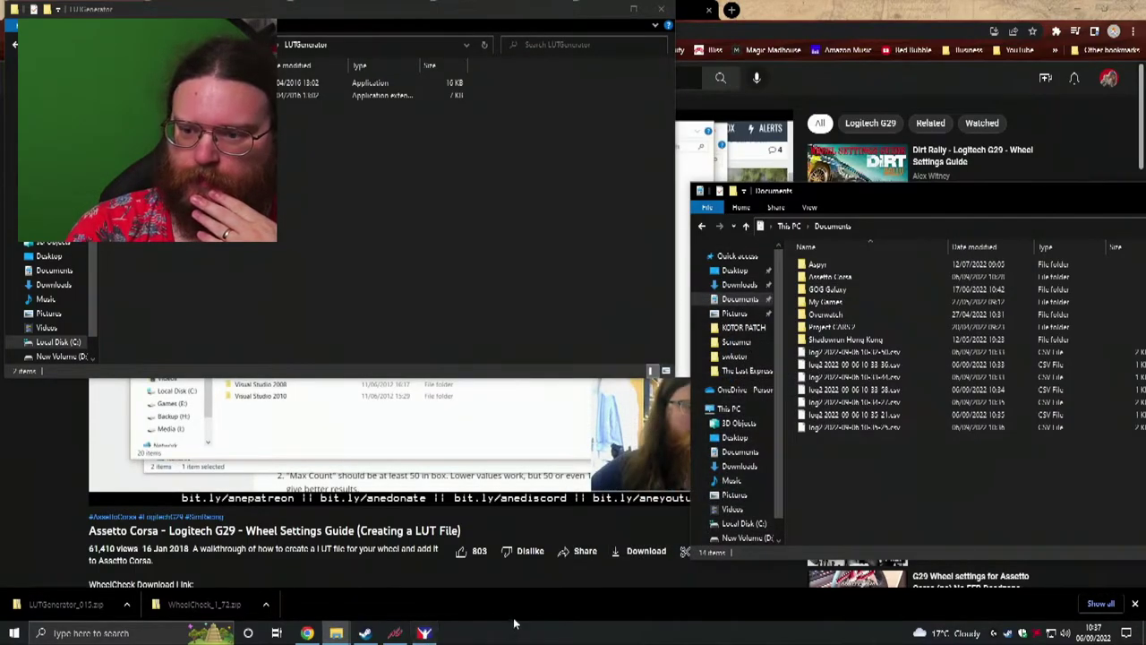
Pause the guide video and bring the LUTGenerator and Documents folder windows back in front of the browser
click(399, 484)
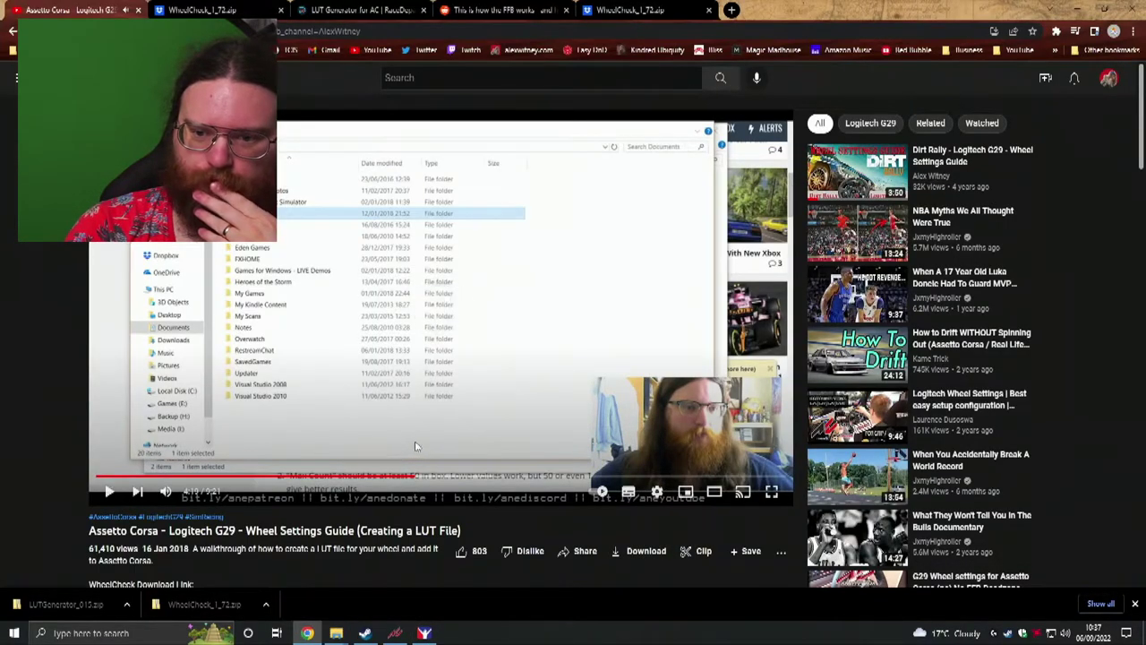
mouse_move(335, 633)
click(370, 585)
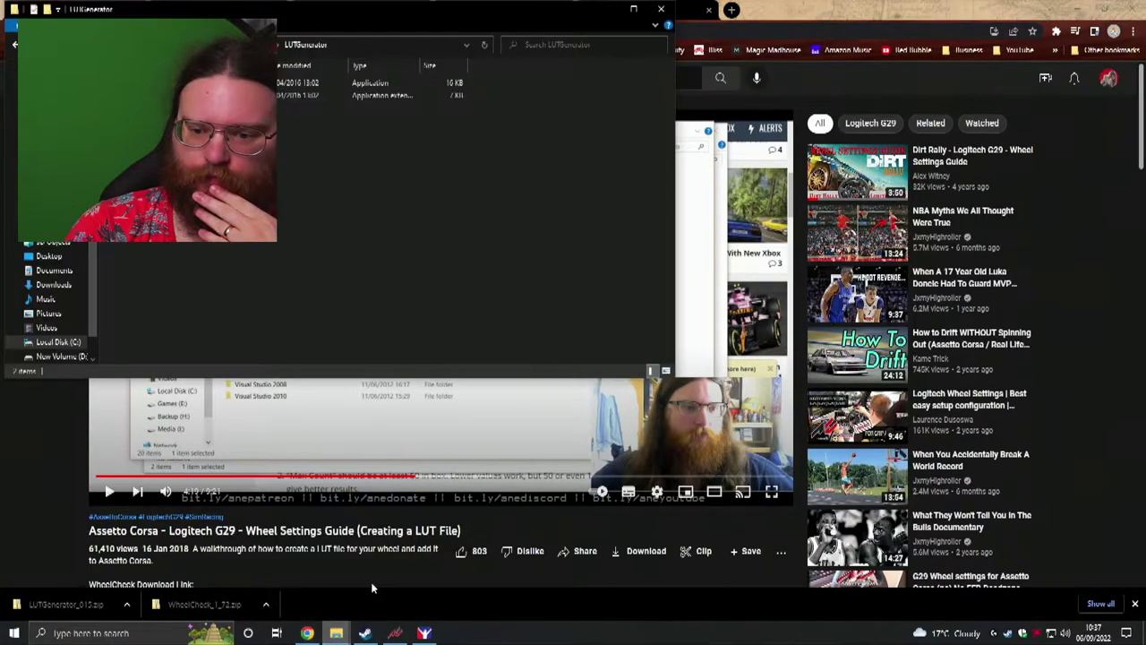
click(265, 565)
click(376, 83)
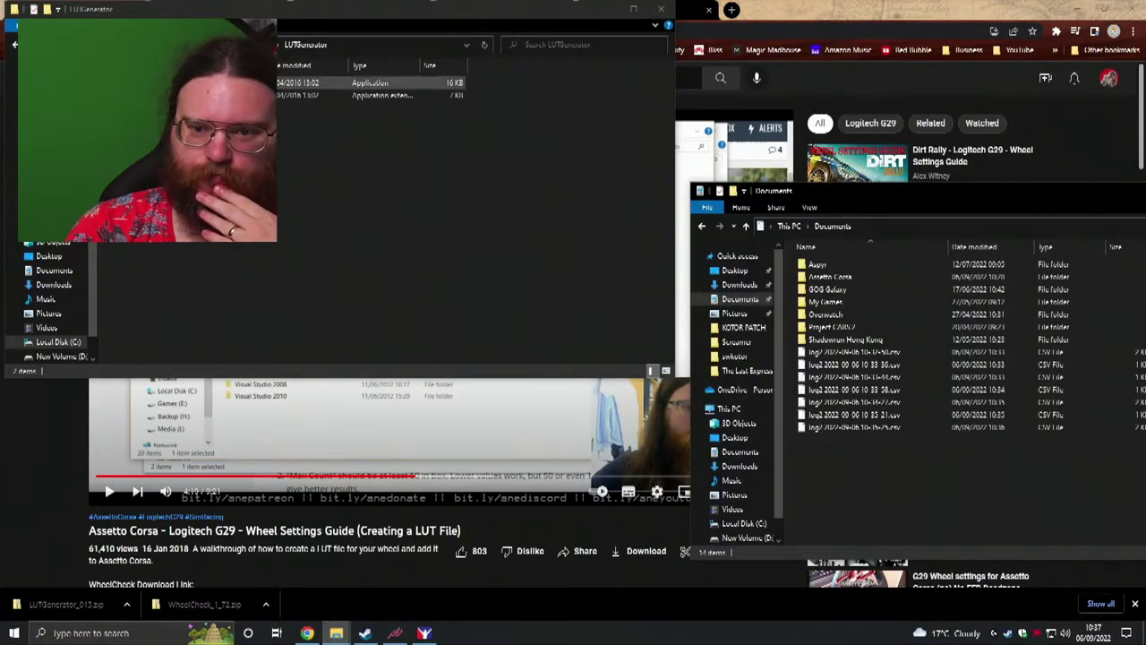
drag(402, 270, 440, 330)
click(442, 347)
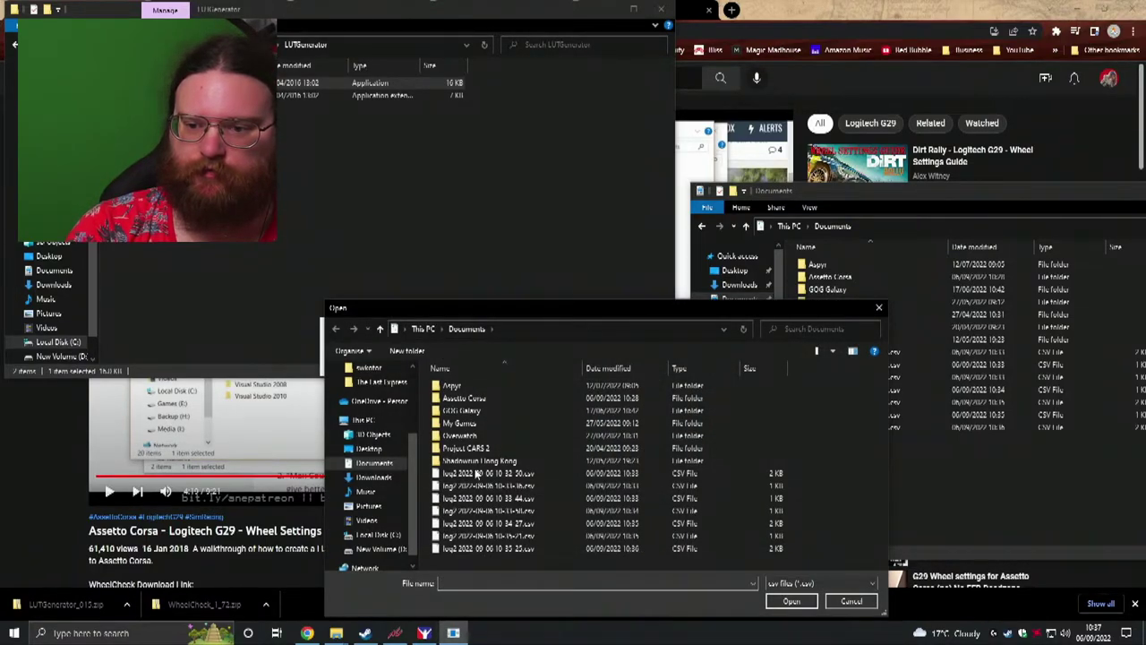
click(478, 476)
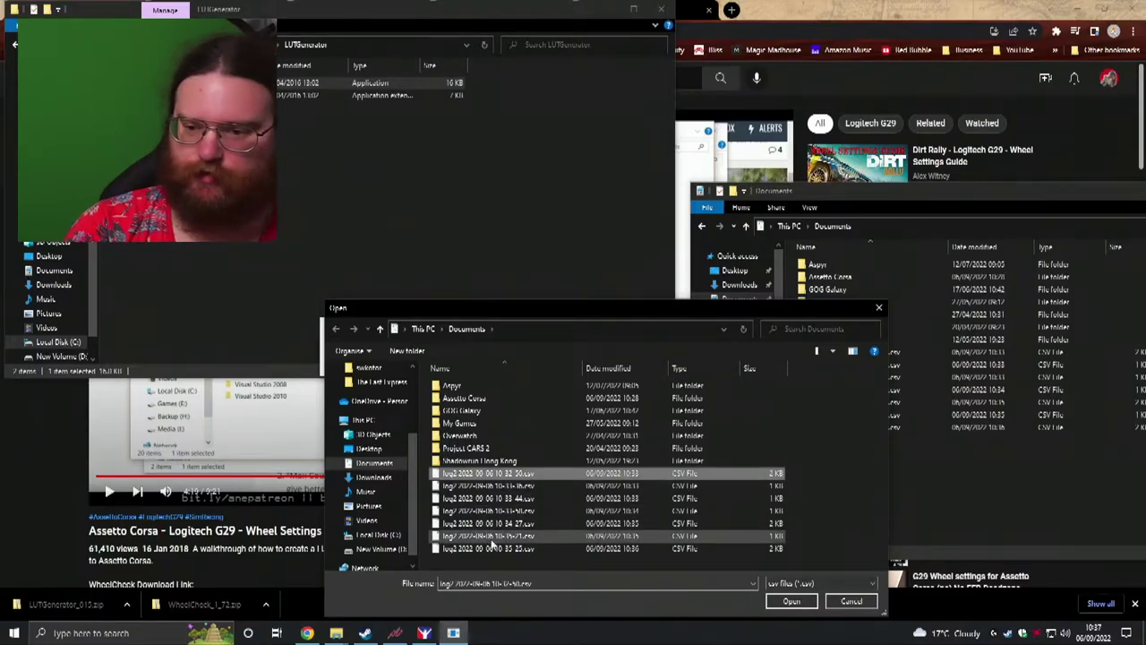
click(497, 549)
click(477, 477)
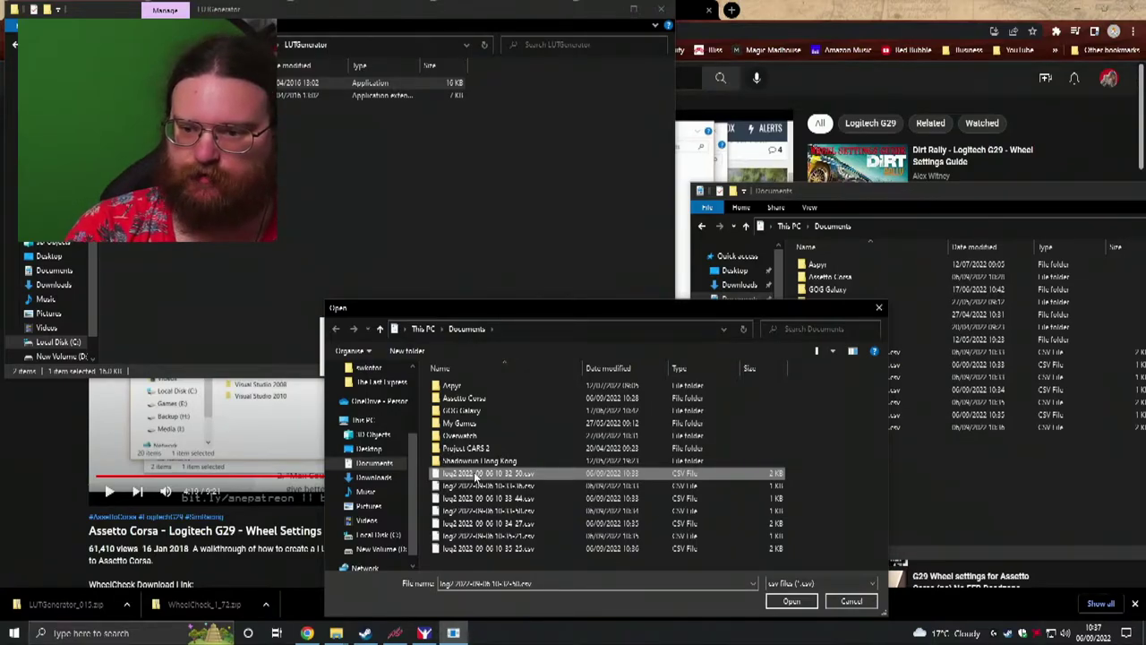
Replay the guide video's CSV-opening part from about 4:03 and reread the LUT Generator page's steps on opening the CSV and saving the LUT
click(268, 442)
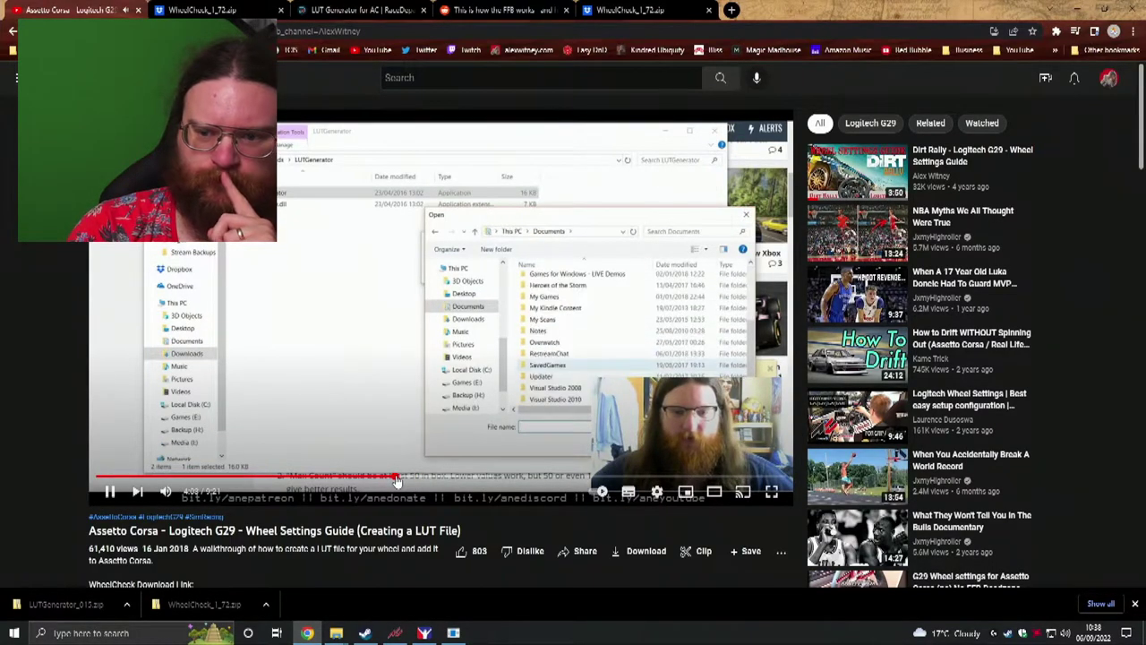
click(367, 390)
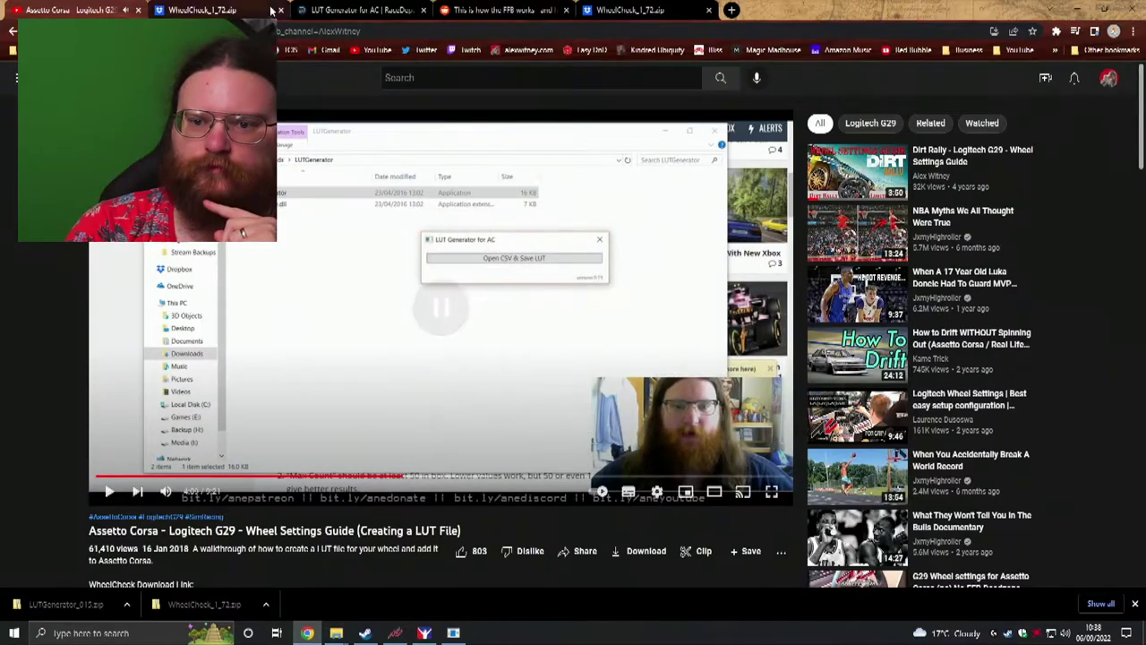
click(358, 10)
scroll(224, 402, down, 6)
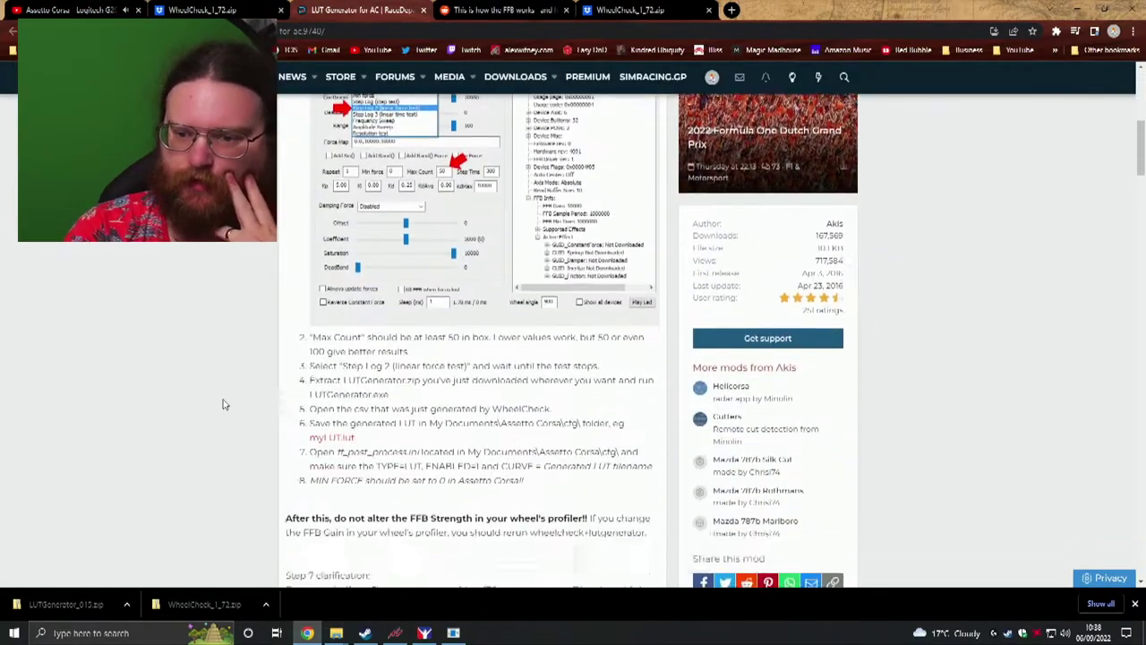
scroll(225, 403, down, 1)
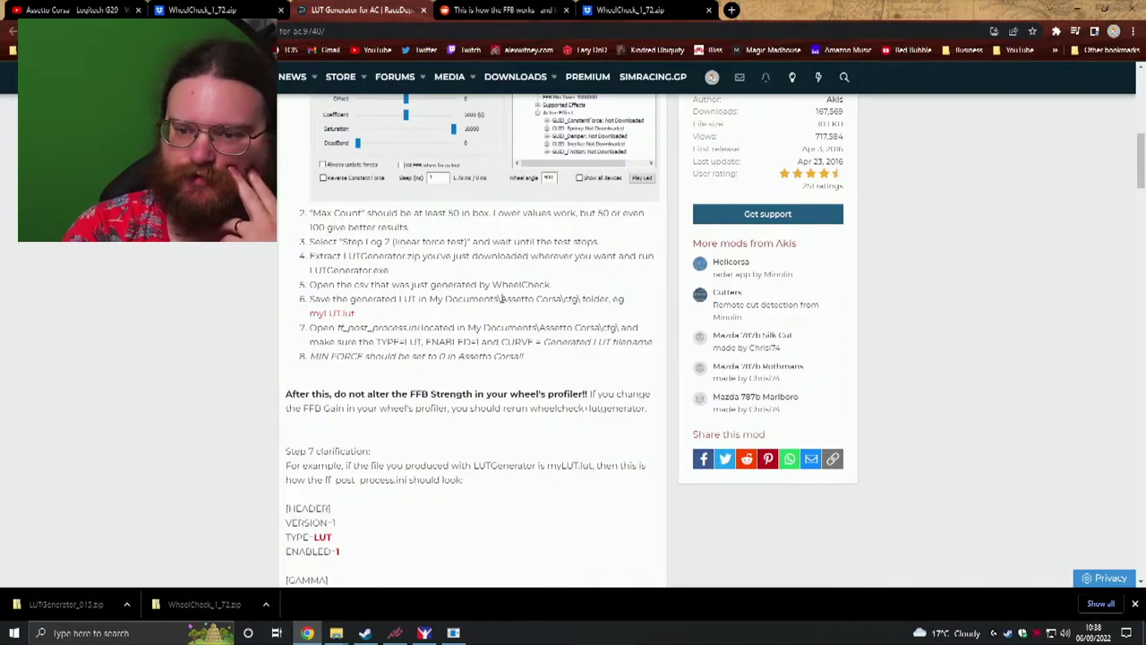
Examine the log2 CSV files in the Documents folder and read the latest user reviews on the LUT Generator for AC page
click(335, 632)
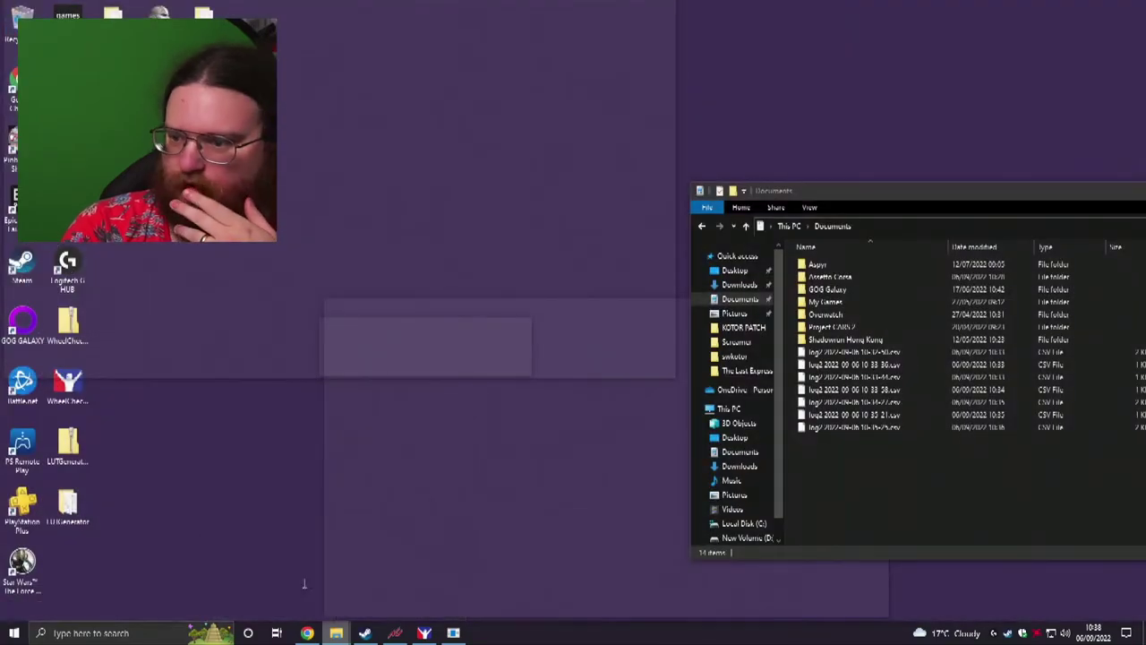
click(302, 581)
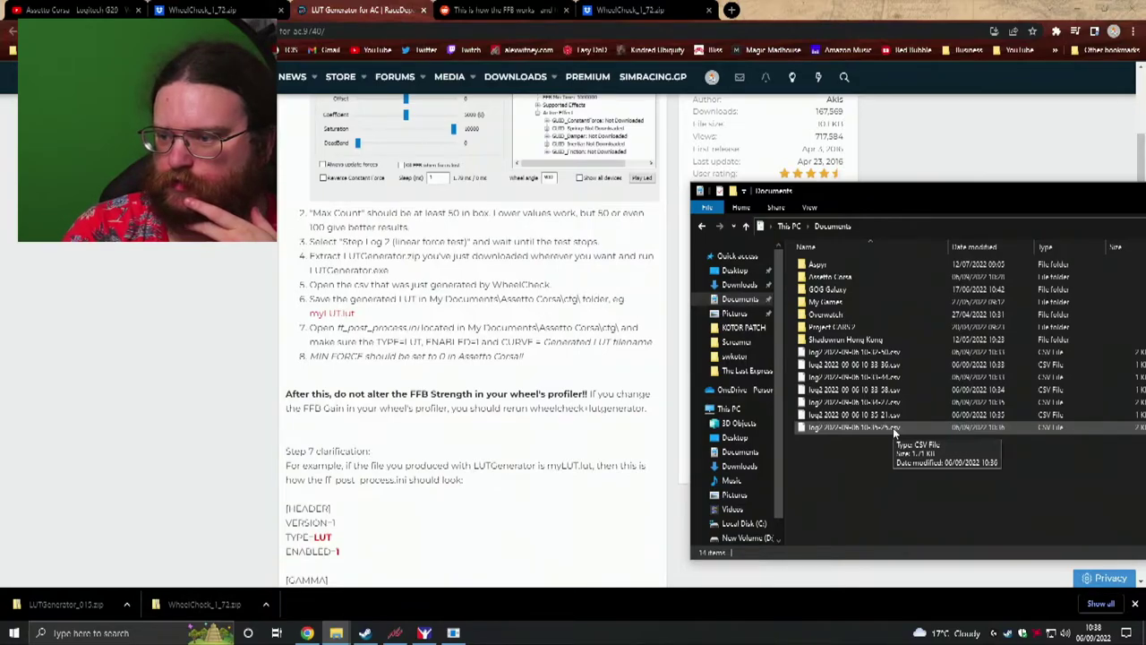
click(574, 384)
scroll(578, 382, down, 3)
scroll(578, 382, down, 3)
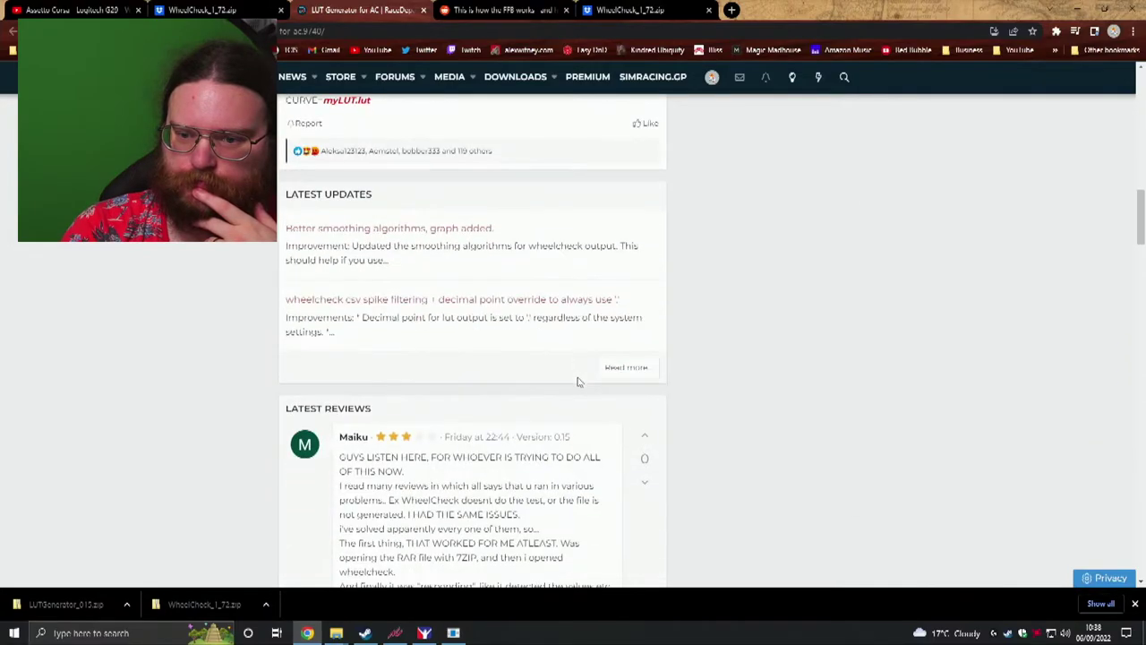
scroll(578, 383, down, 3)
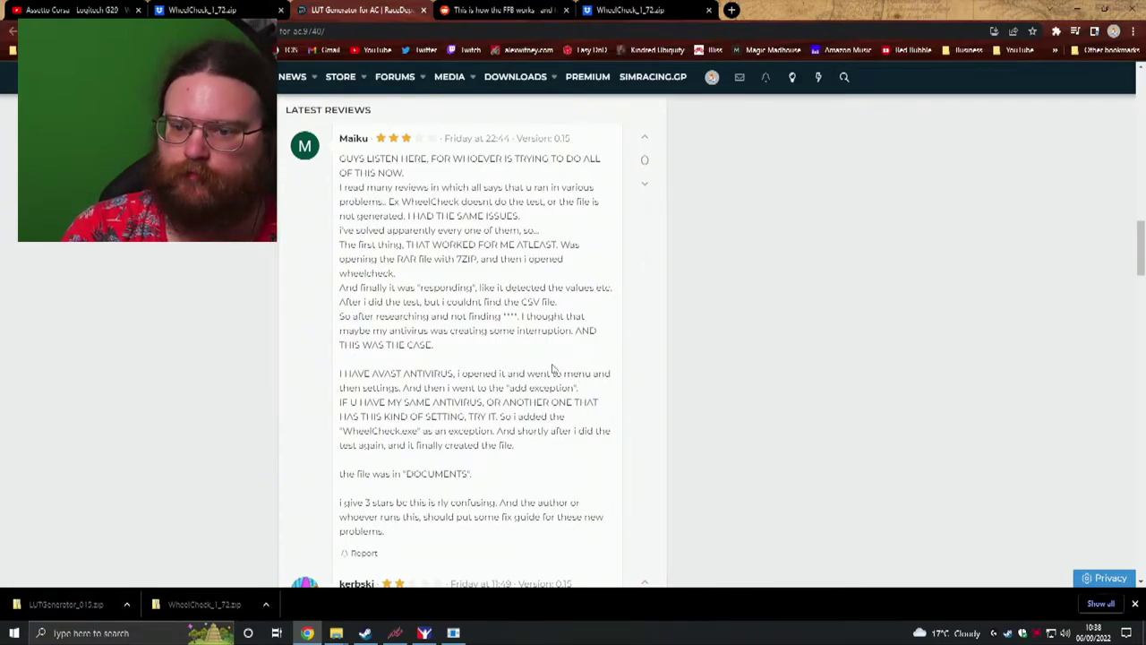
scroll(552, 370, down, 1)
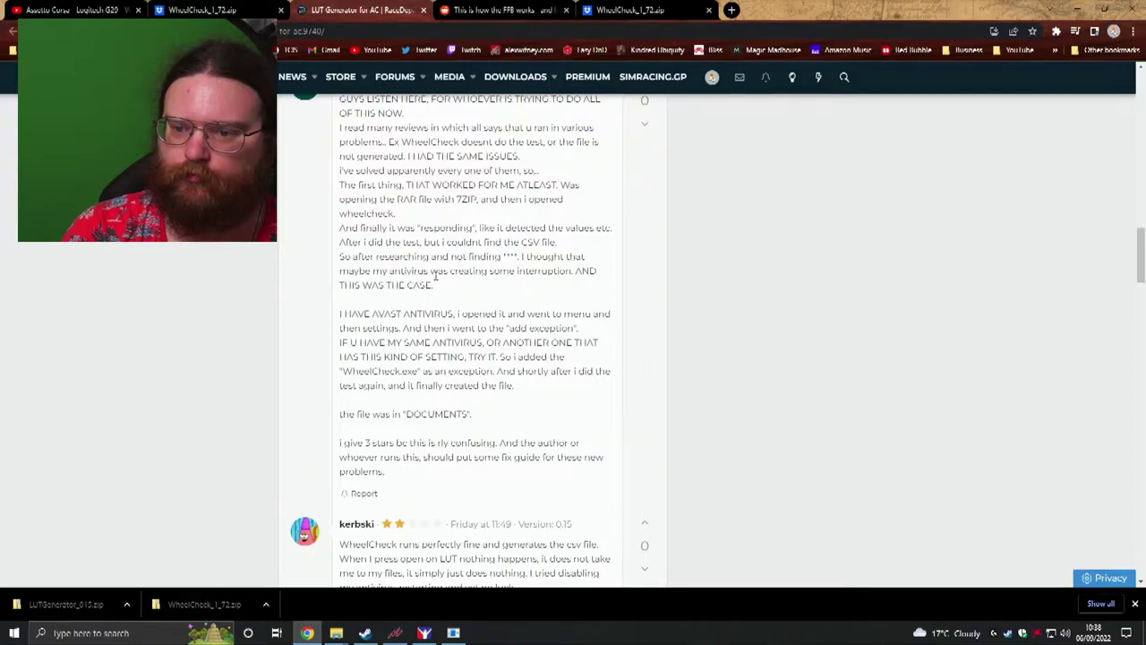
Read the rest of the latest reviews on the LUT Generator for AC page, through the December 2021 entries
scroll(487, 354, down, 1)
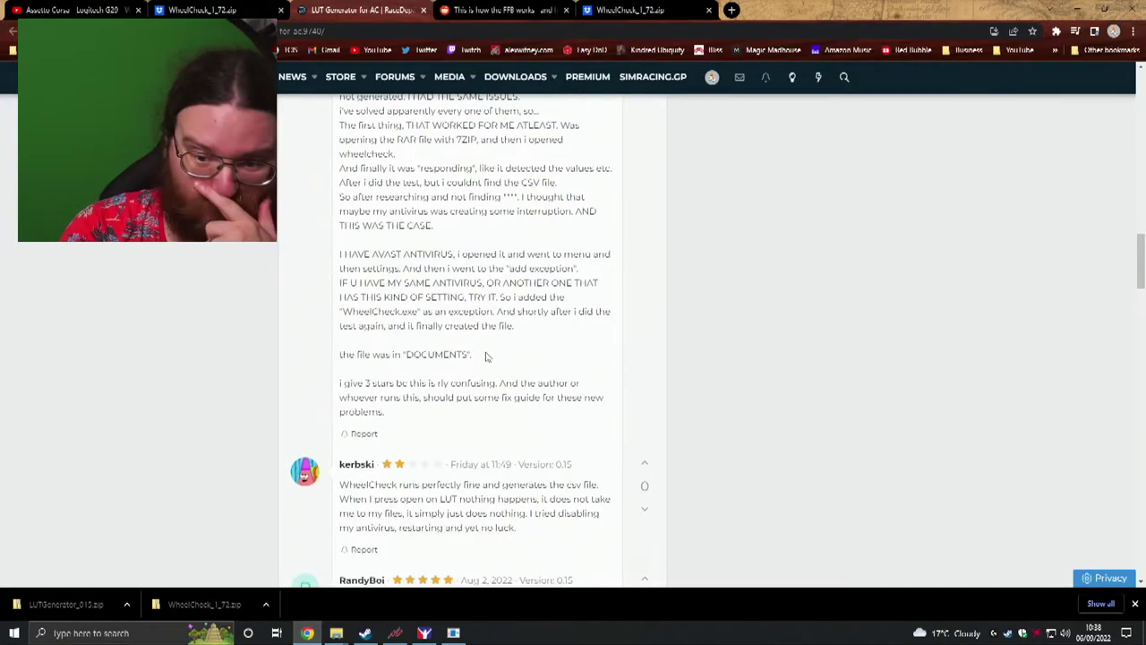
scroll(488, 355, down, 2)
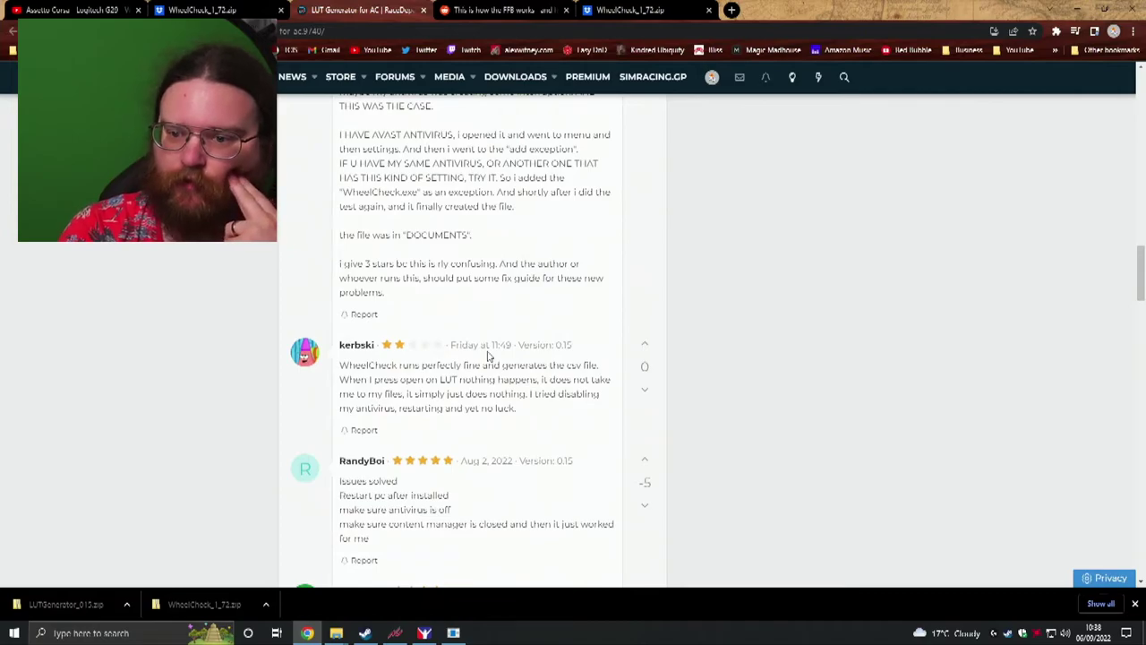
scroll(488, 356, down, 2)
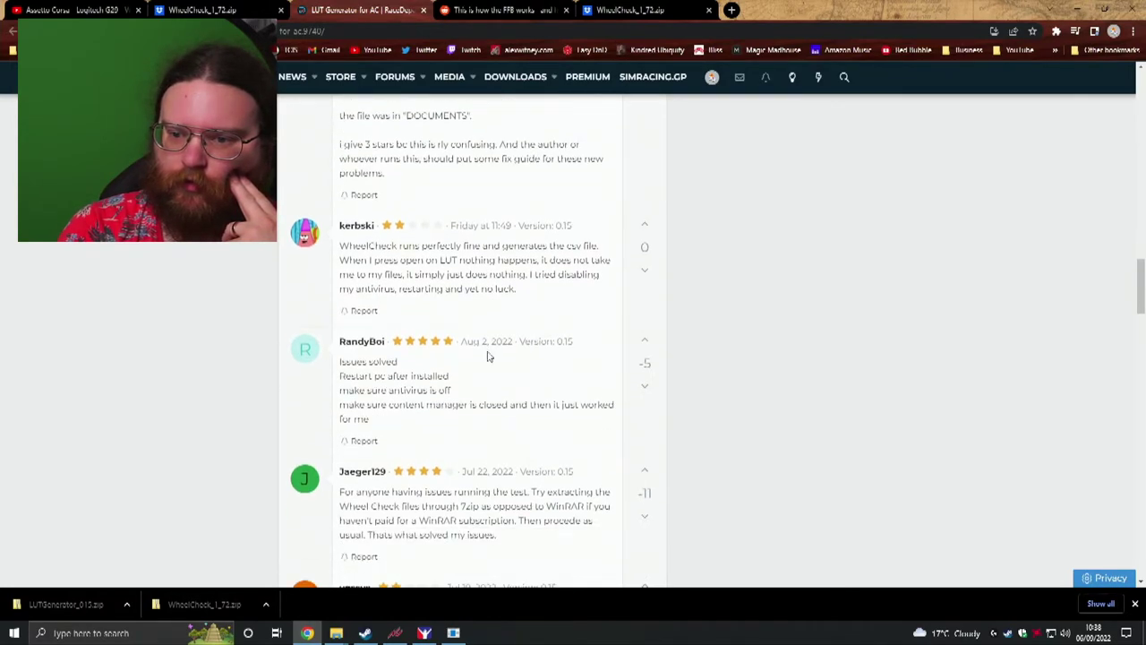
scroll(488, 356, down, 1)
scroll(488, 356, down, 1)
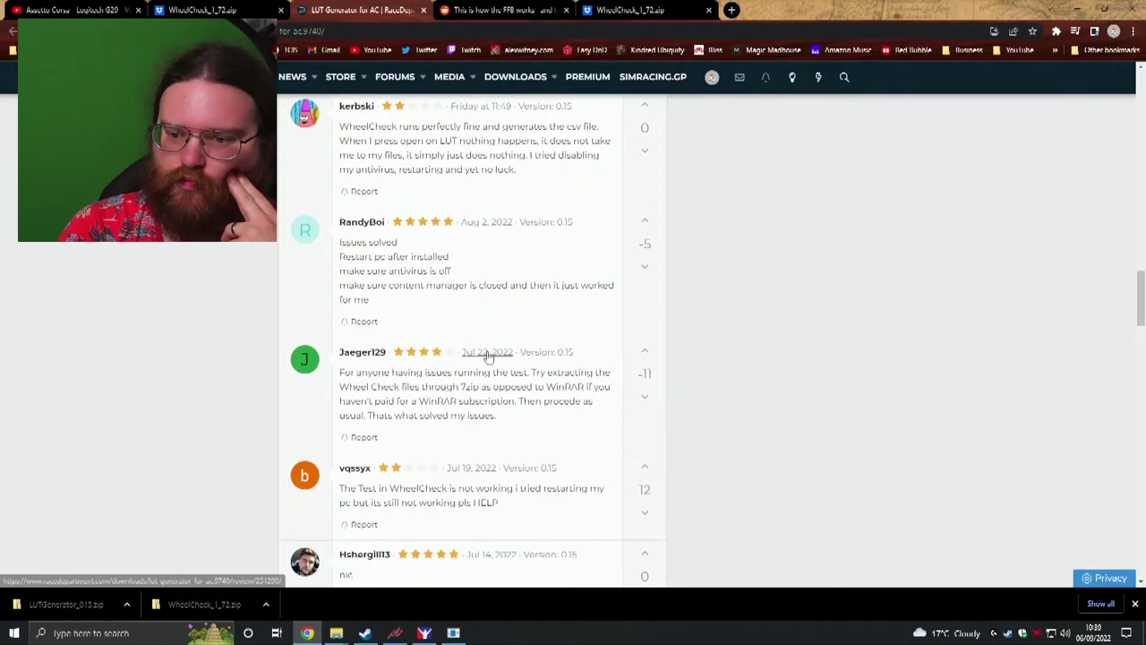
scroll(488, 355, down, 4)
scroll(488, 356, down, 3)
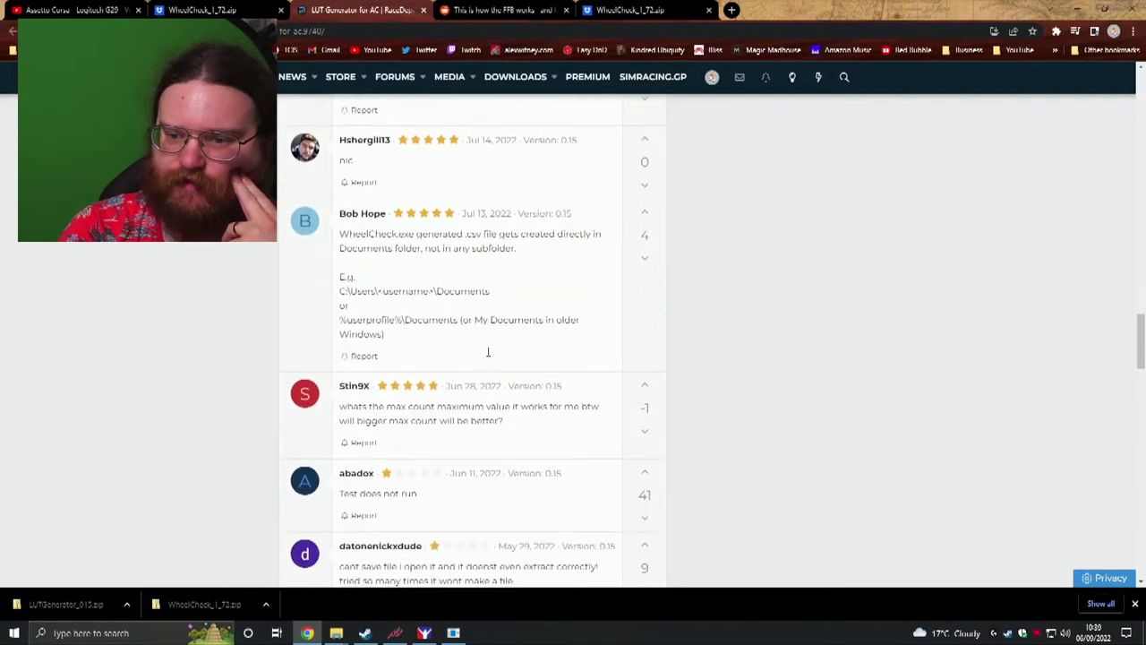
scroll(487, 355, down, 2)
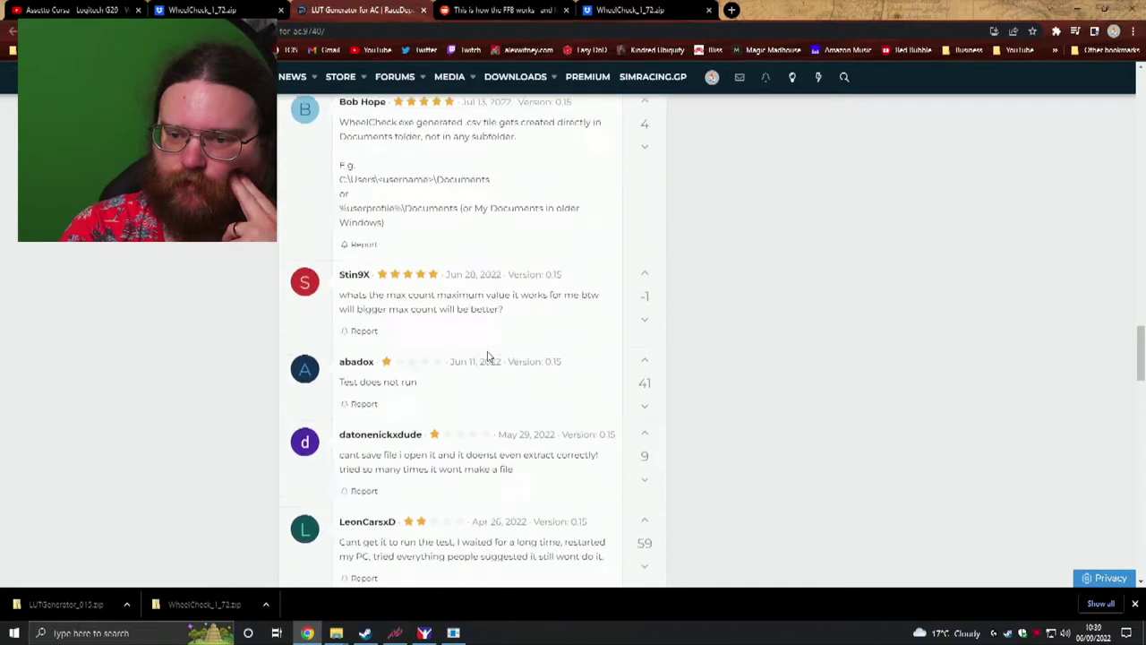
scroll(488, 356, down, 1)
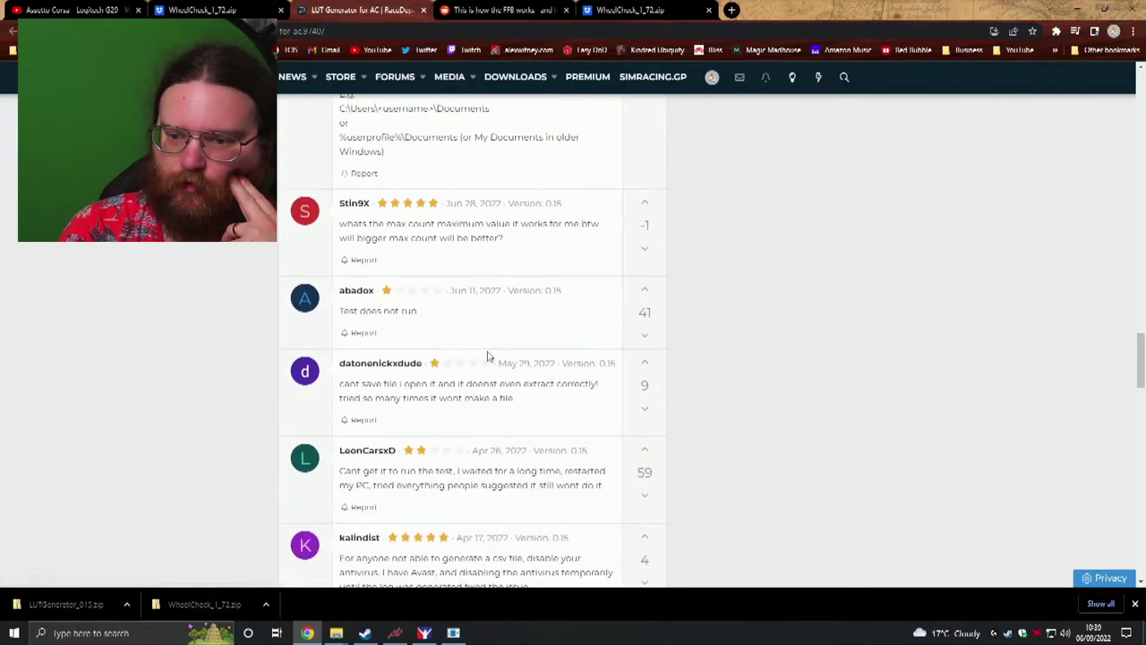
scroll(488, 356, down, 4)
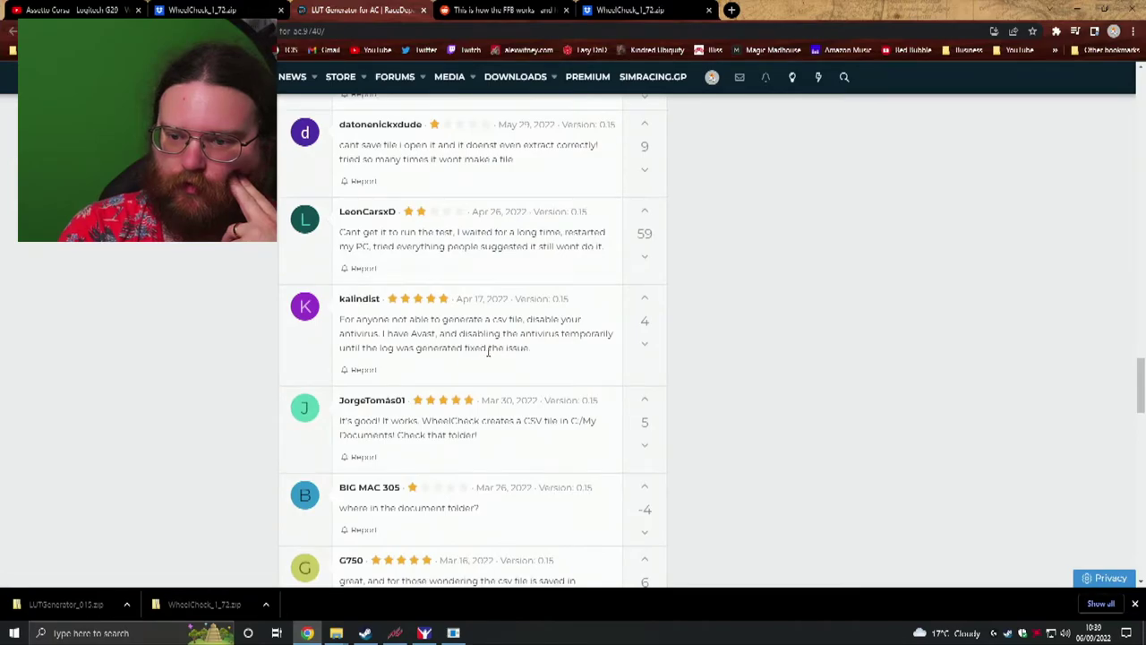
scroll(488, 352, down, 1)
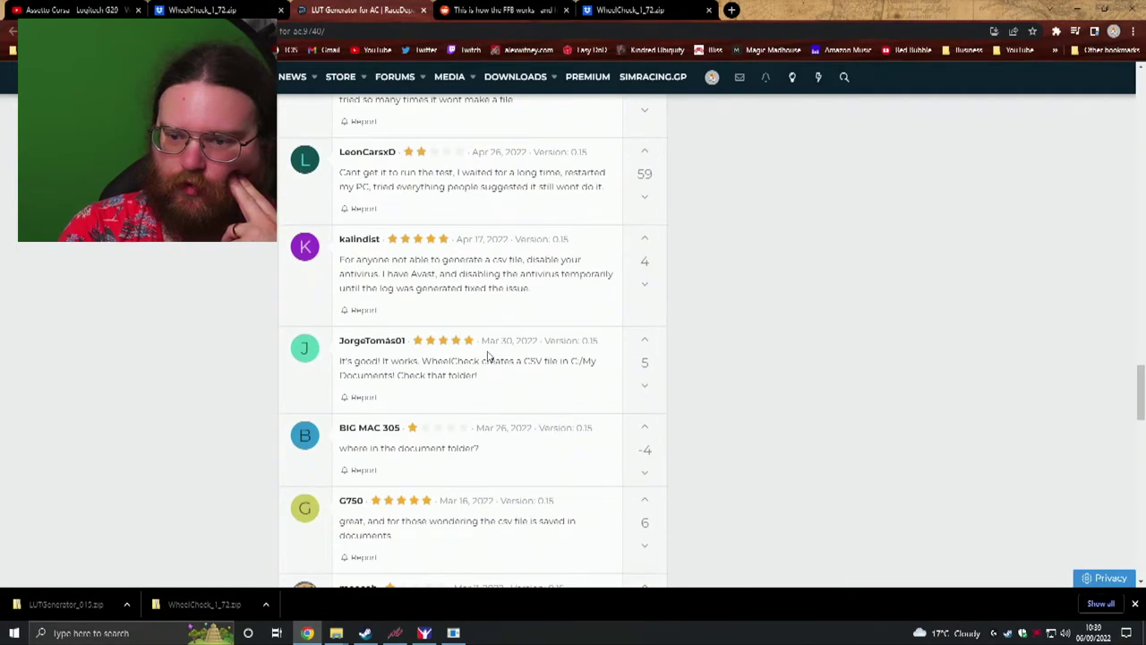
scroll(625, 303, down, 3)
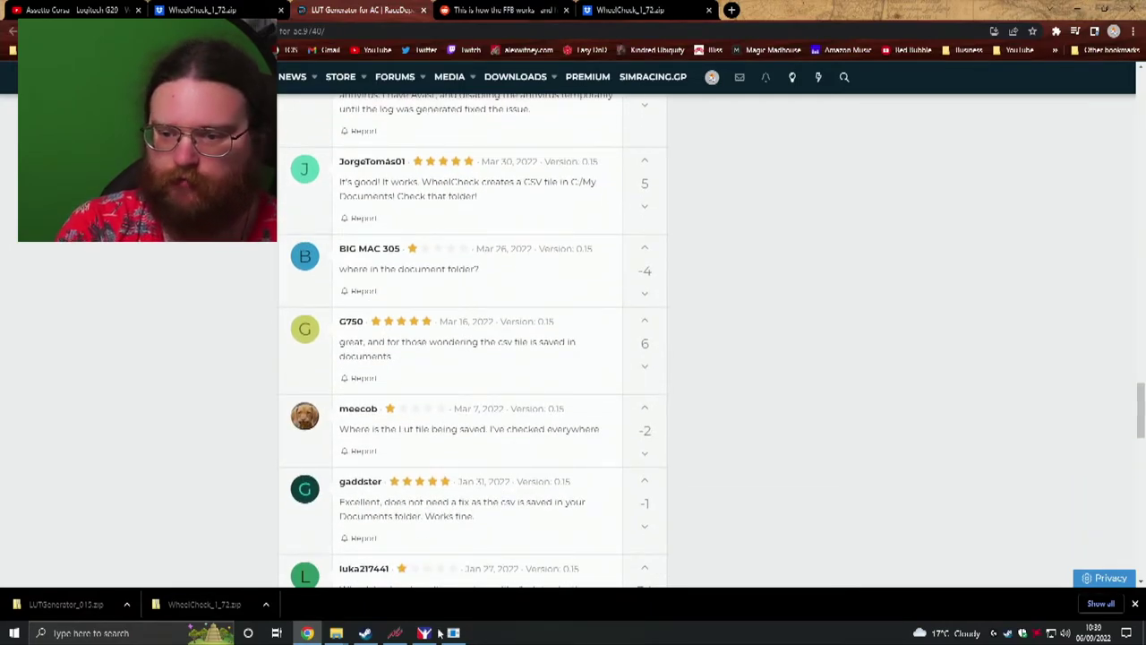
mouse_move(437, 632)
scroll(581, 469, down, 3)
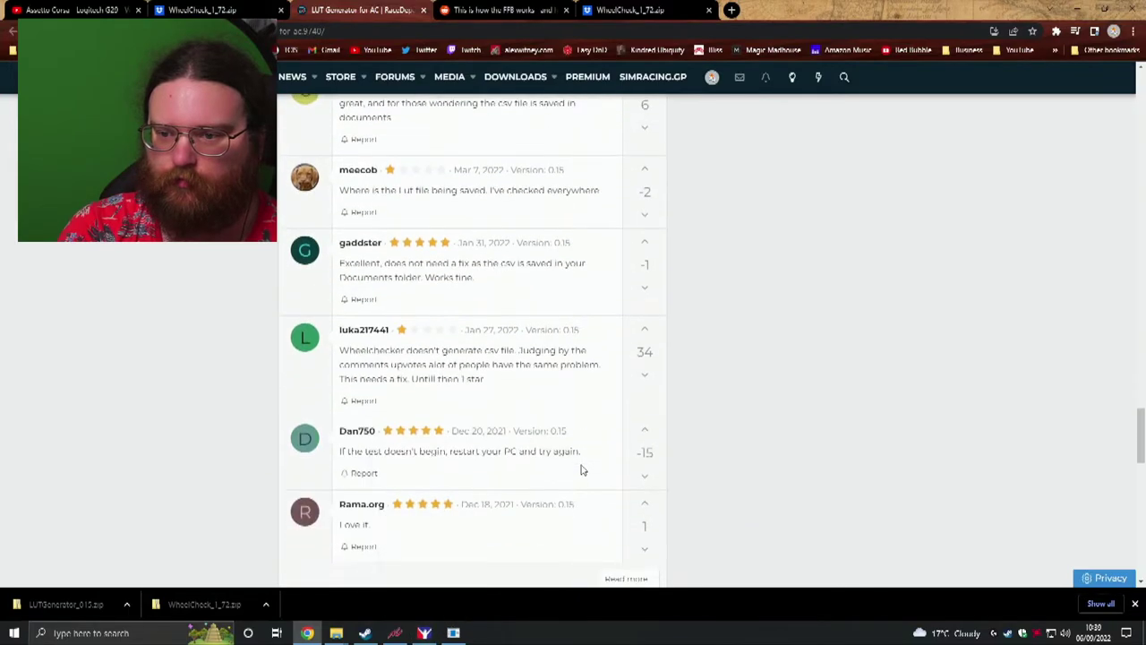
scroll(581, 469, down, 1)
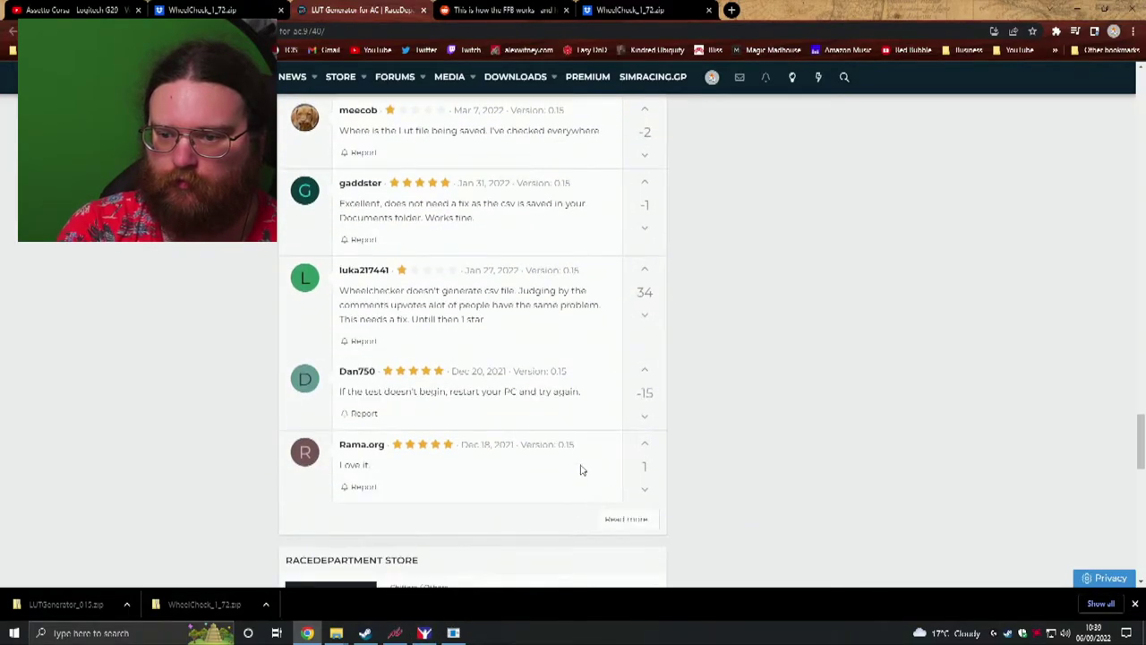
click(426, 633)
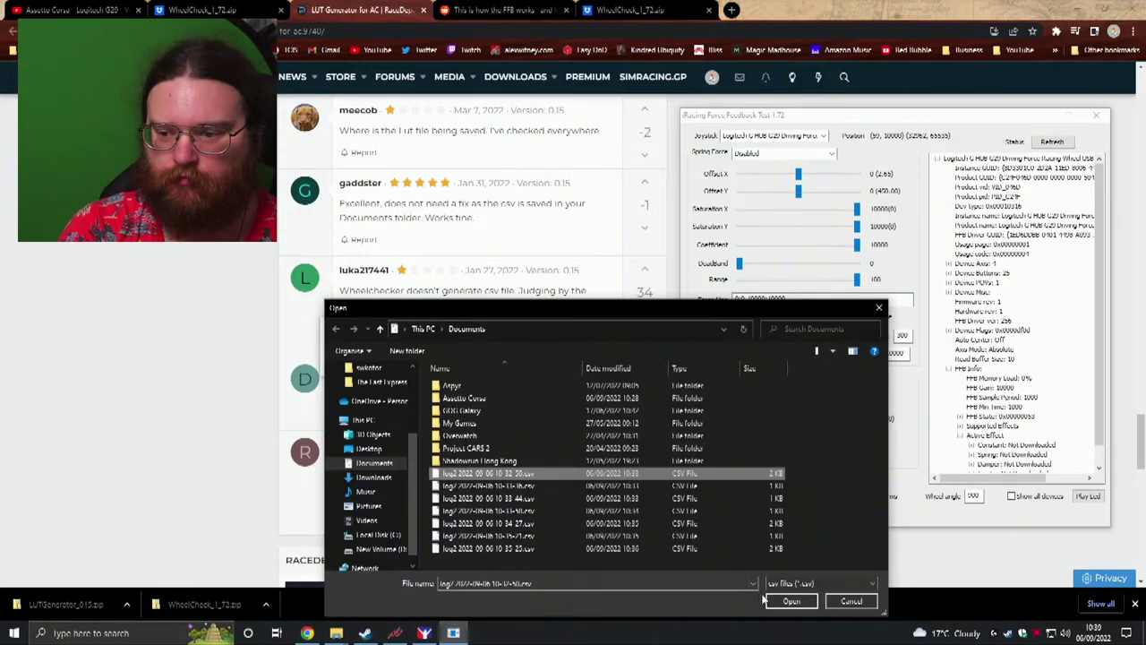
click(791, 601)
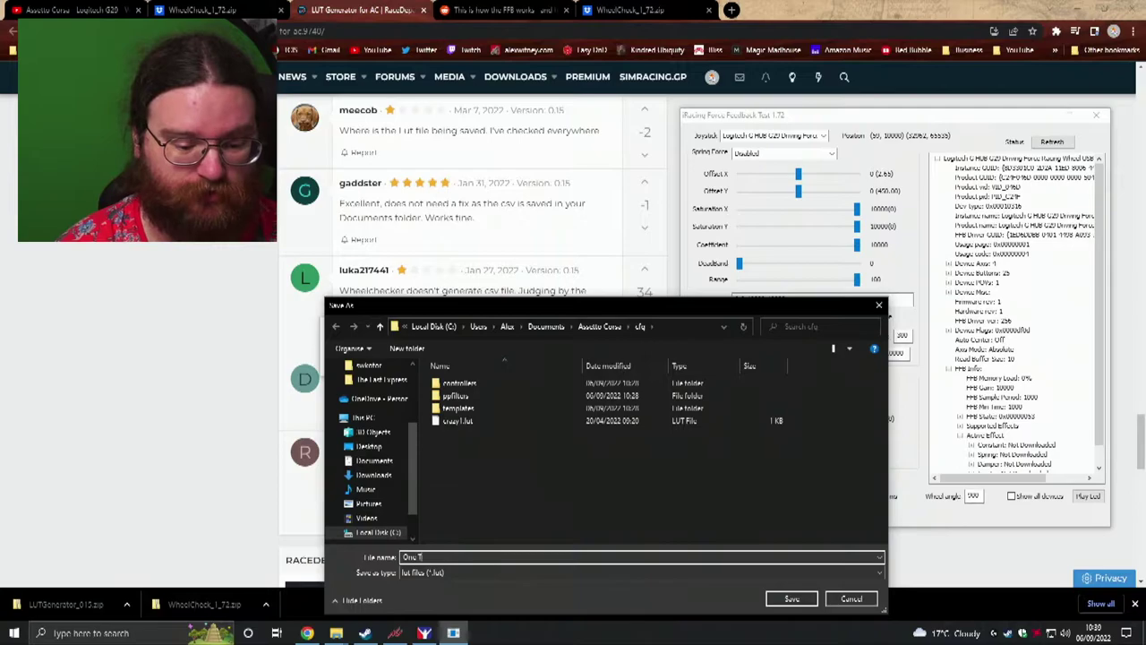
text(wo)
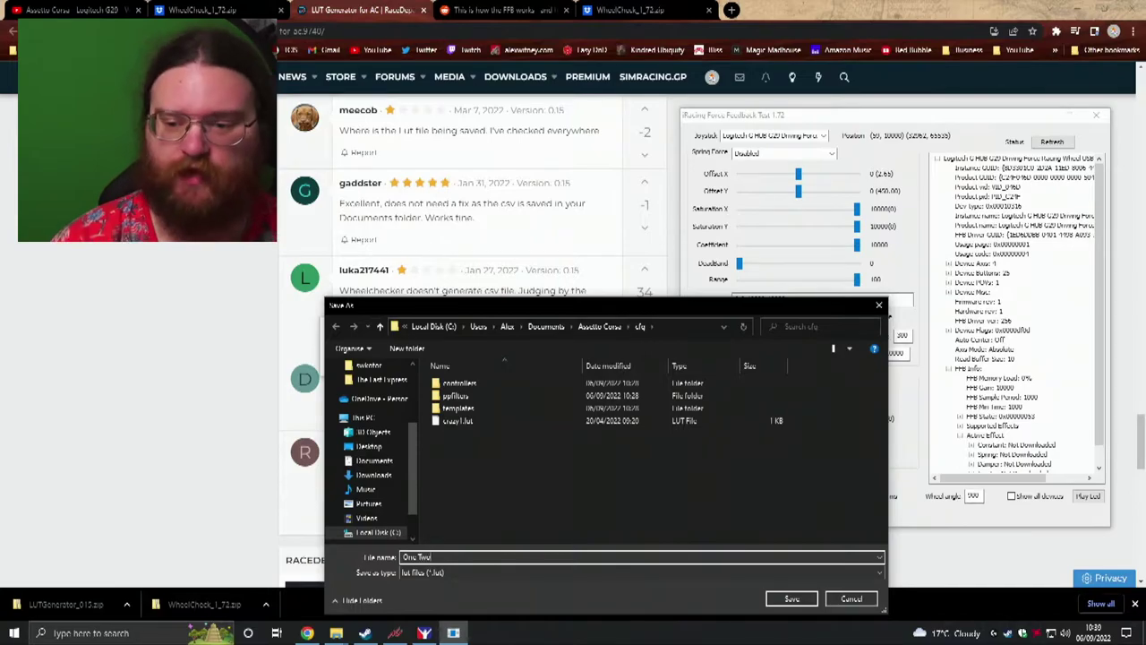
click(805, 602)
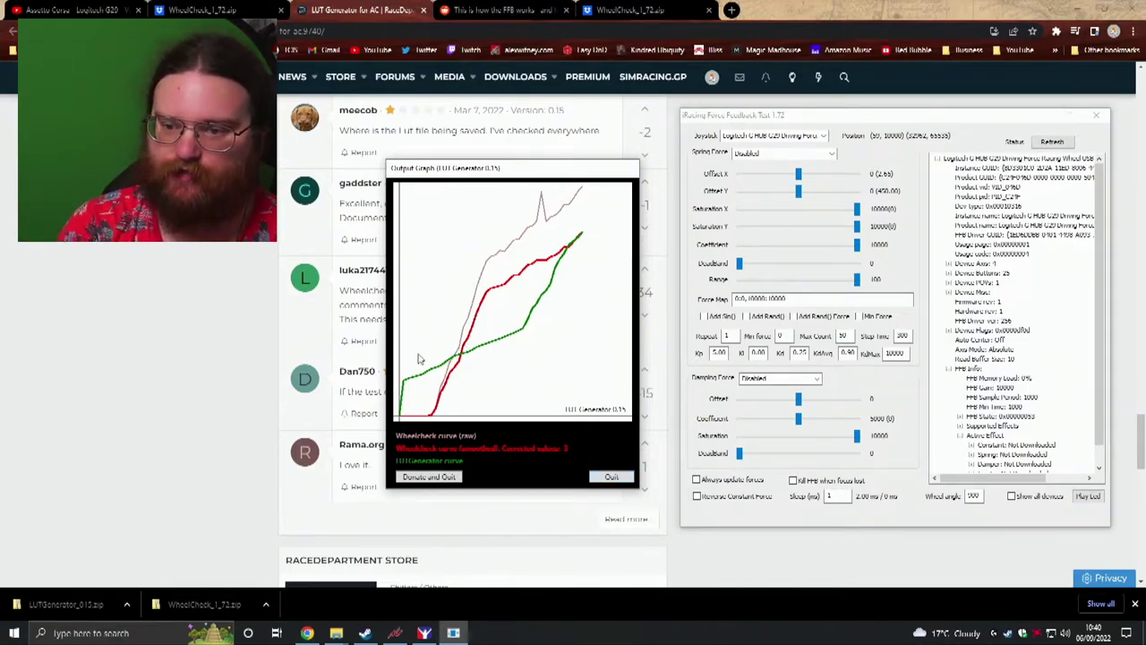
click(612, 476)
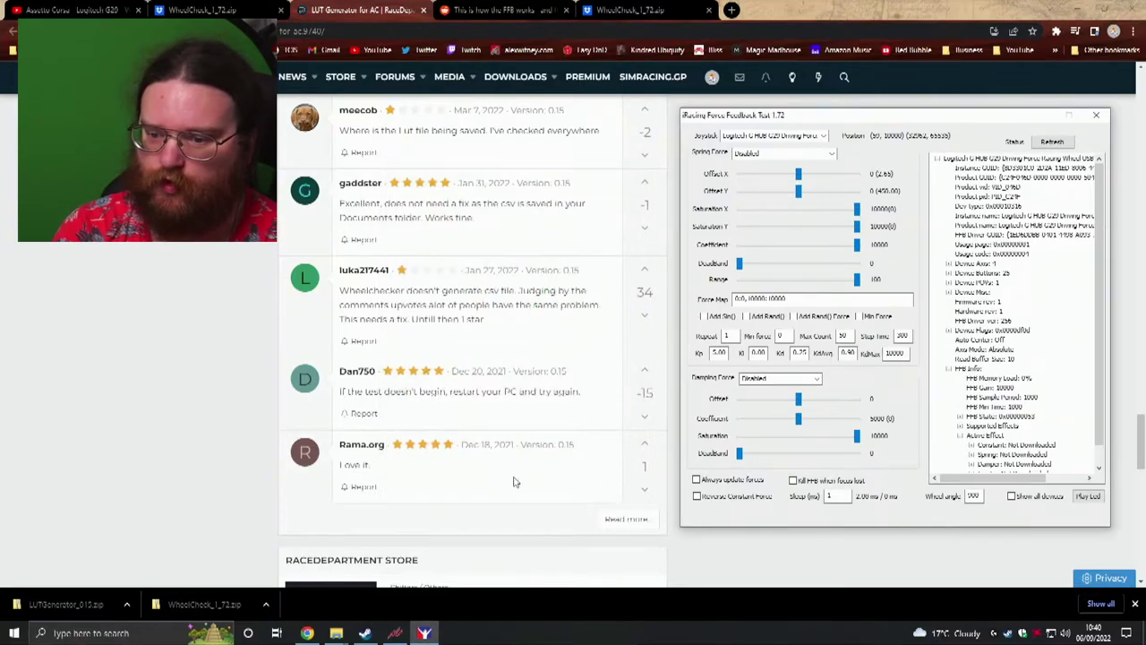
Check the log2 10-32-50 and 10-35-25 CSV files in the Documents folder and glance at Assetto Corsa's advanced wheel settings
mouse_move(346, 629)
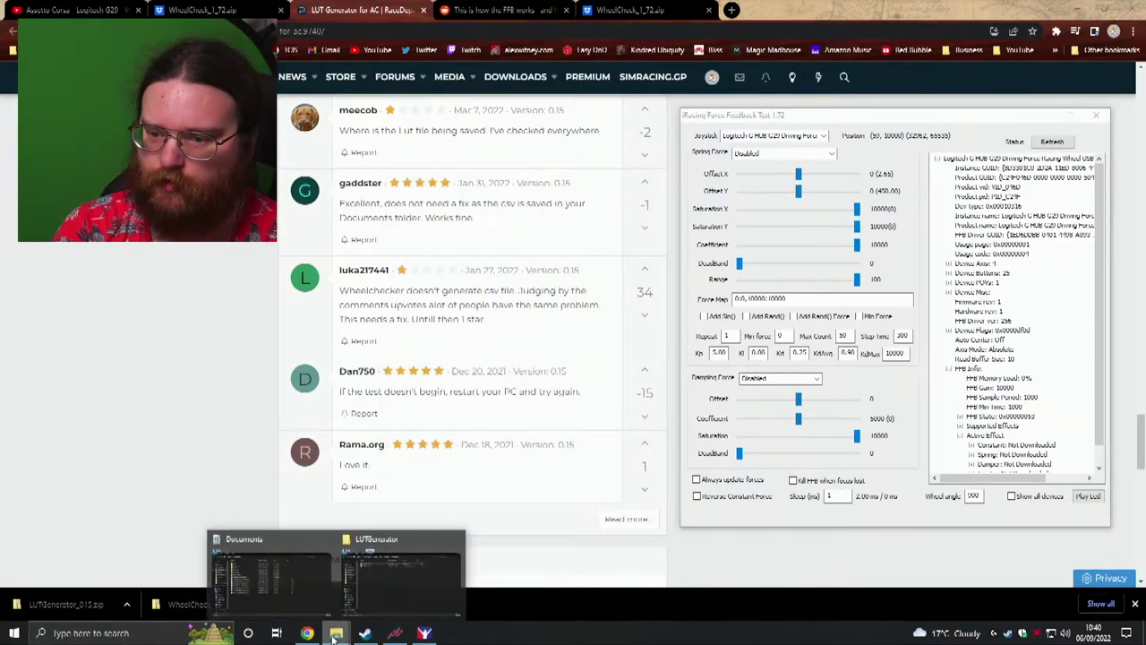
click(308, 587)
click(862, 353)
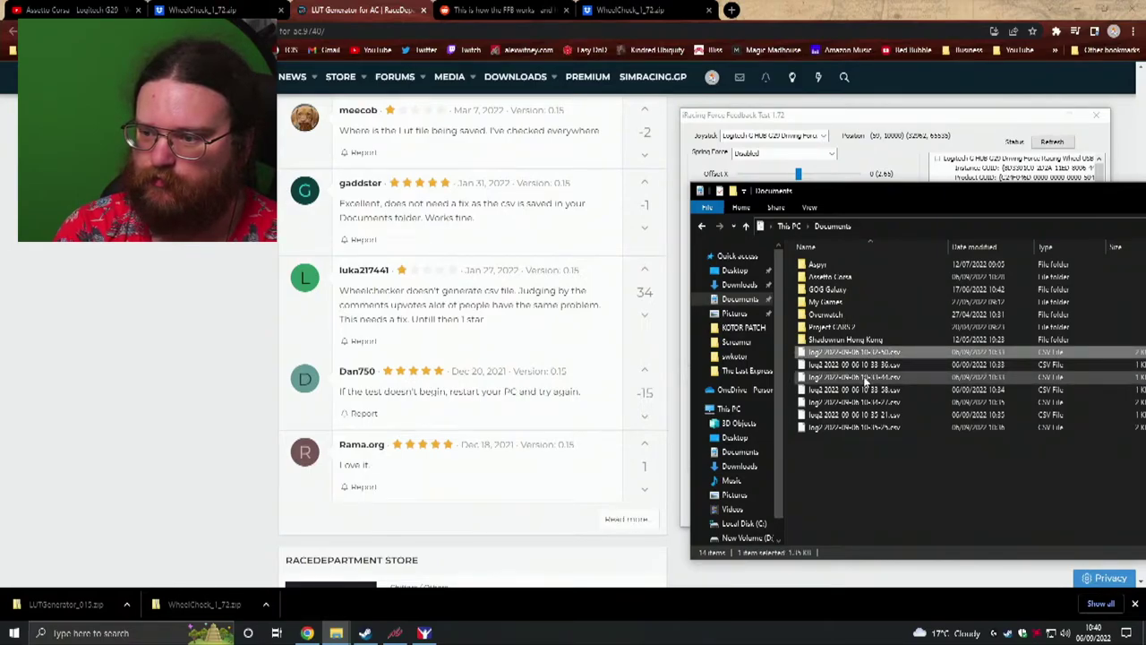
click(862, 428)
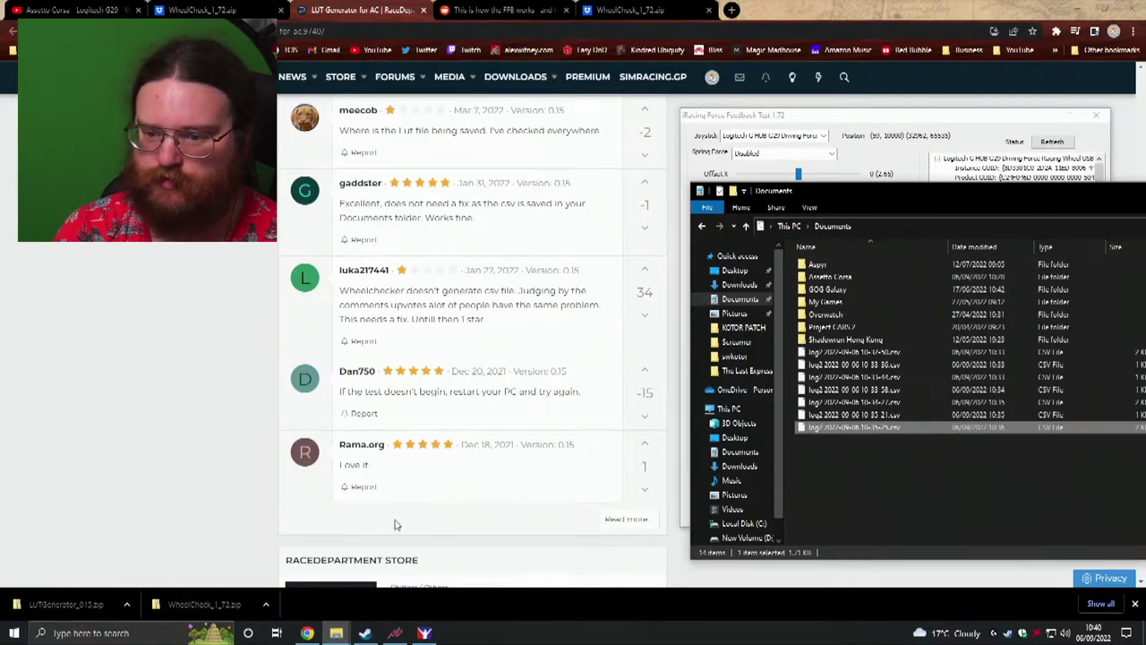
click(395, 635)
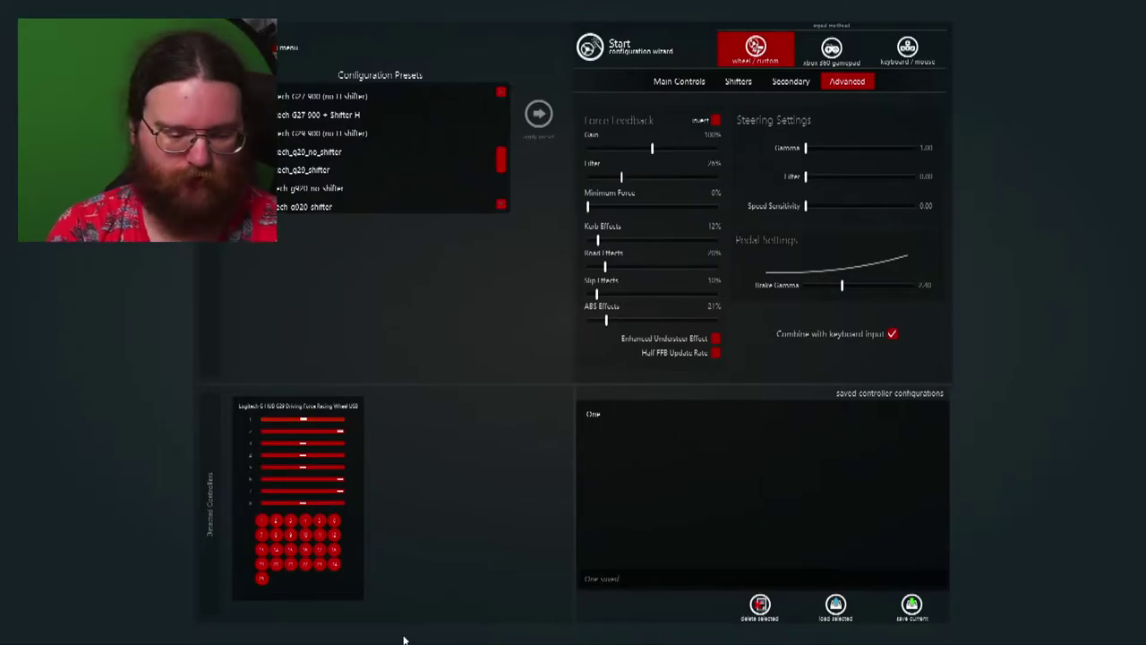
key(alt+Tab)
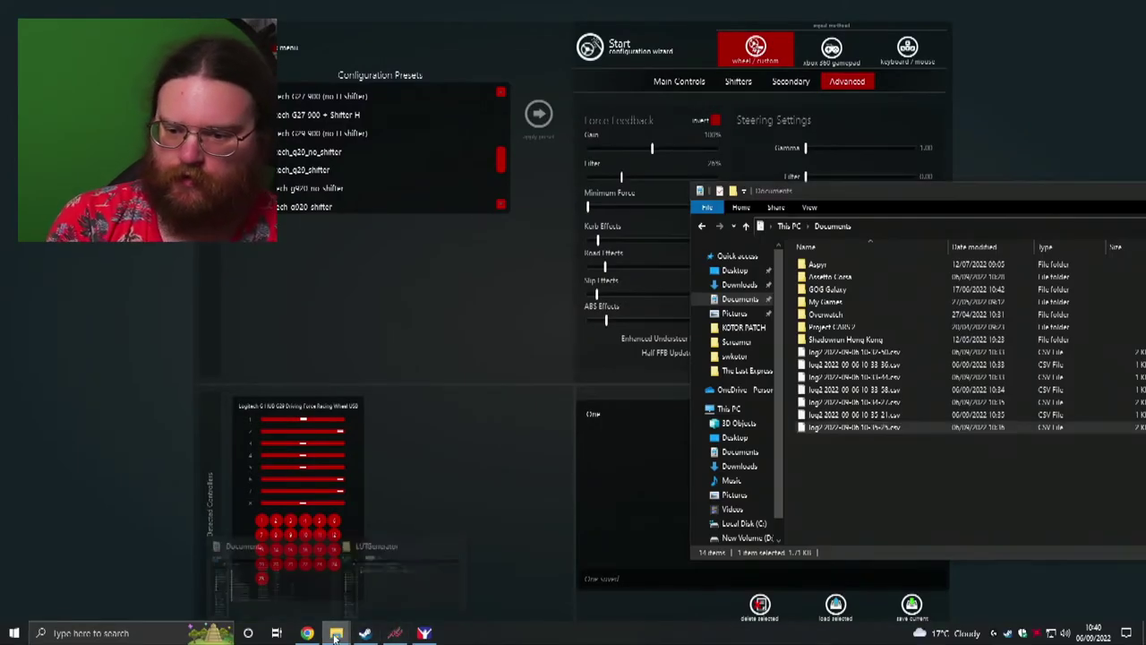
Run LUT Generator again on a WheelCheck CSV log, saving the LUT as Two Onw in Assetto Corsa's cfg folder, and reposition the output graph
mouse_move(336, 633)
click(400, 585)
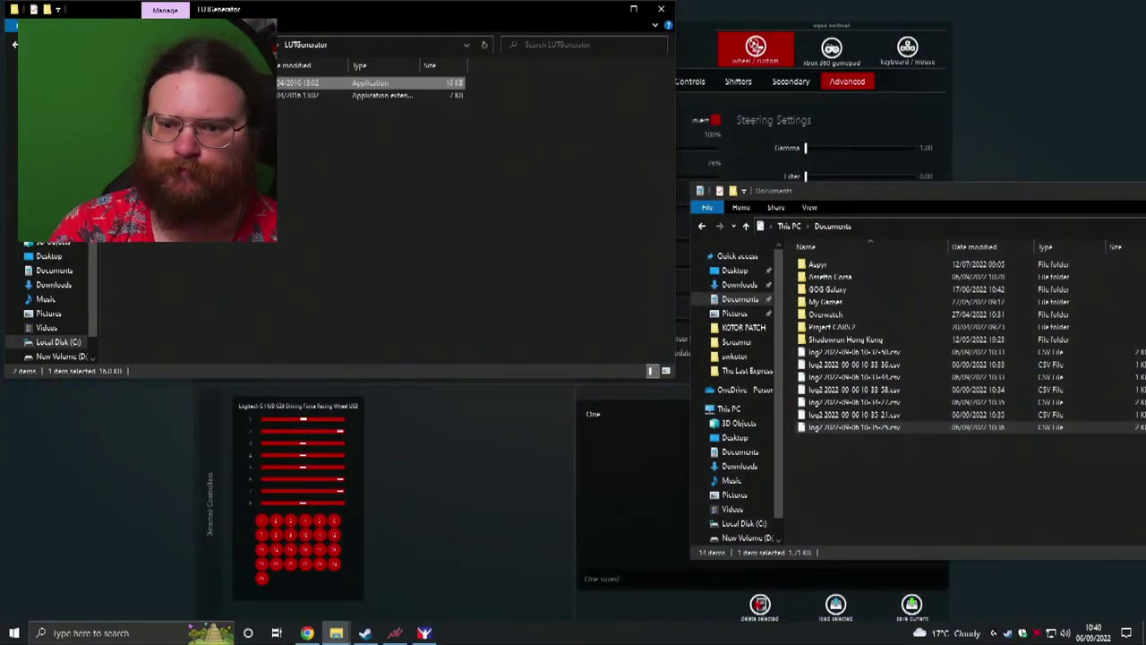
key(Return)
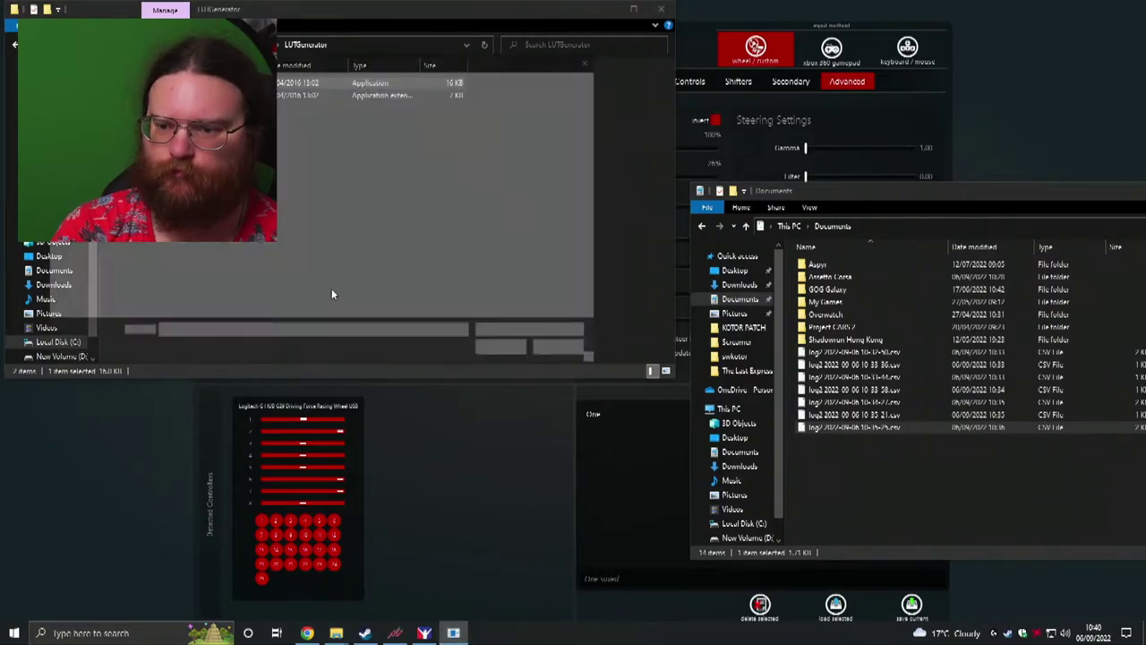
double_click(206, 301)
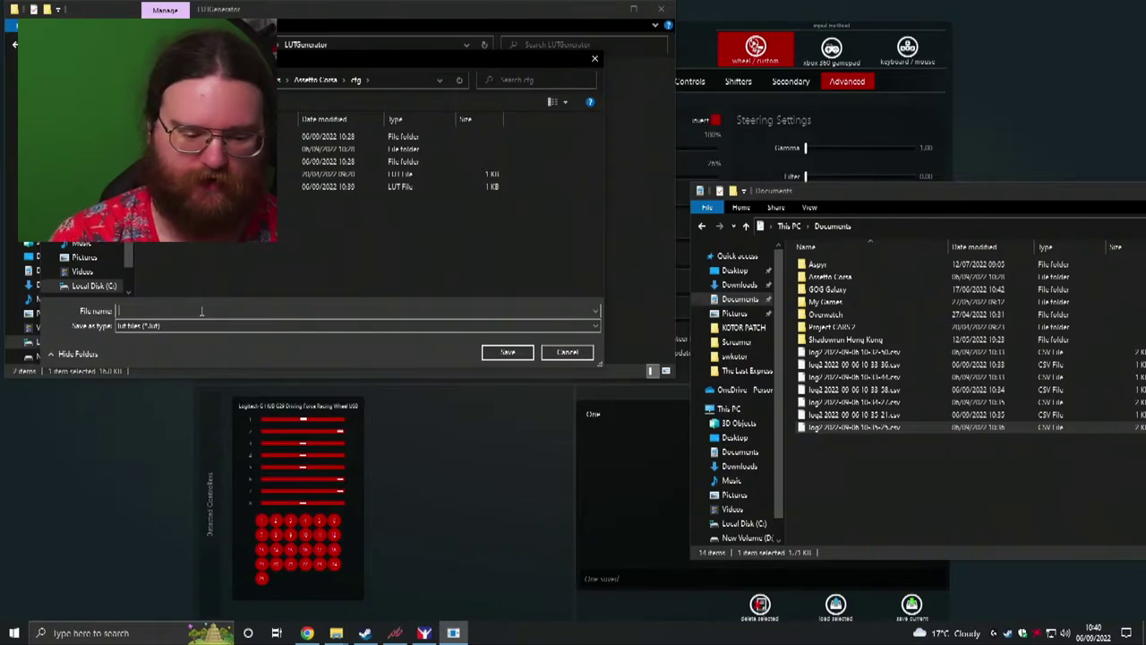
text(lwo Onw)
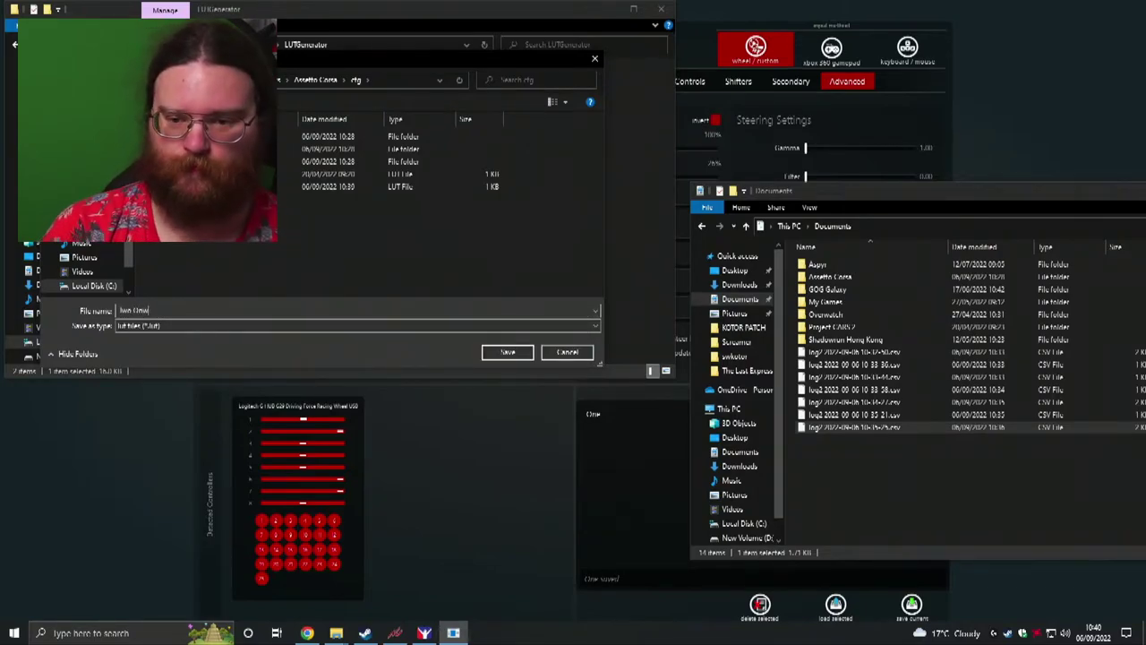
click(508, 351)
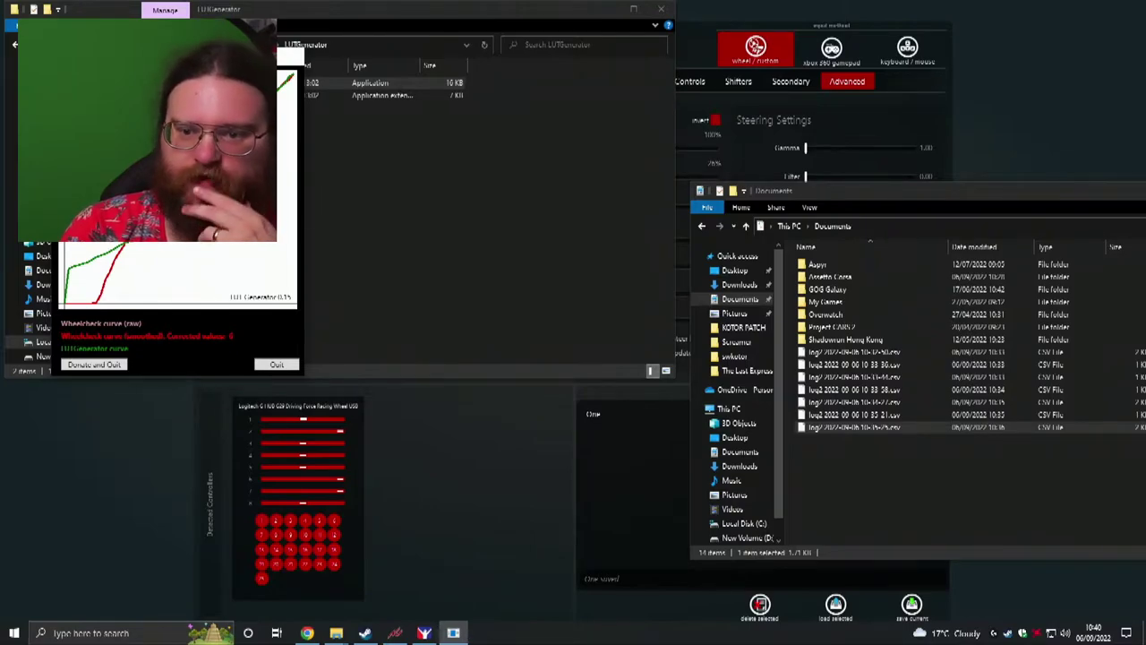
drag(203, 64, 630, 305)
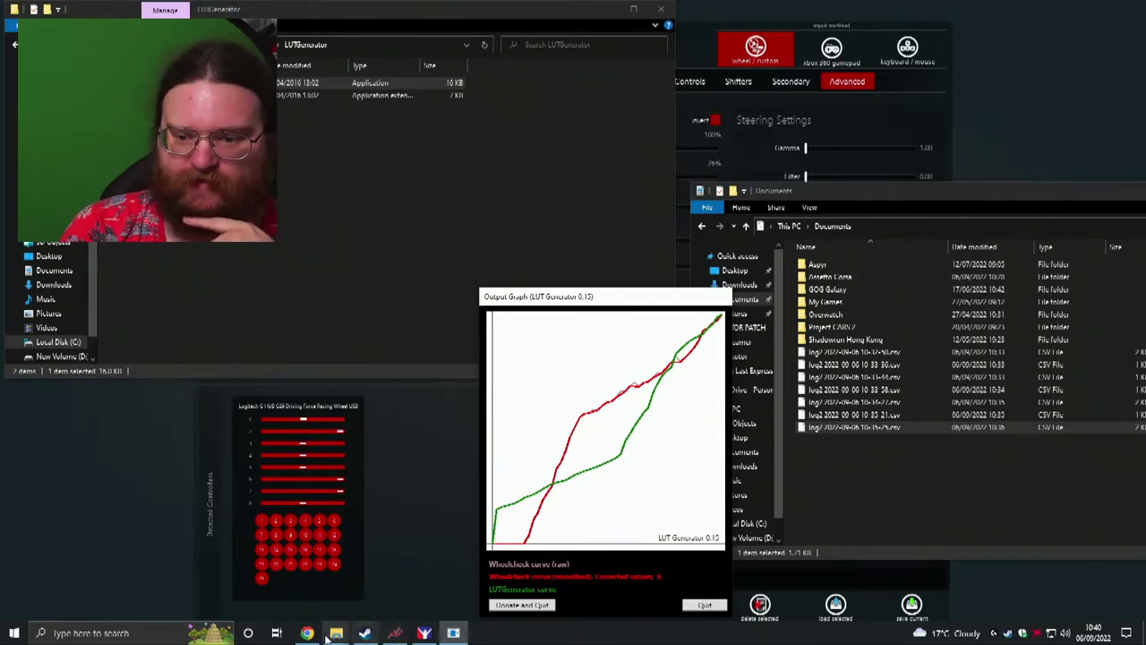
Reread the LUT Generator page's instructions on saving the LUT, editing ff_post_process.ini and setting the minimum force
click(307, 633)
scroll(222, 387, down, 1)
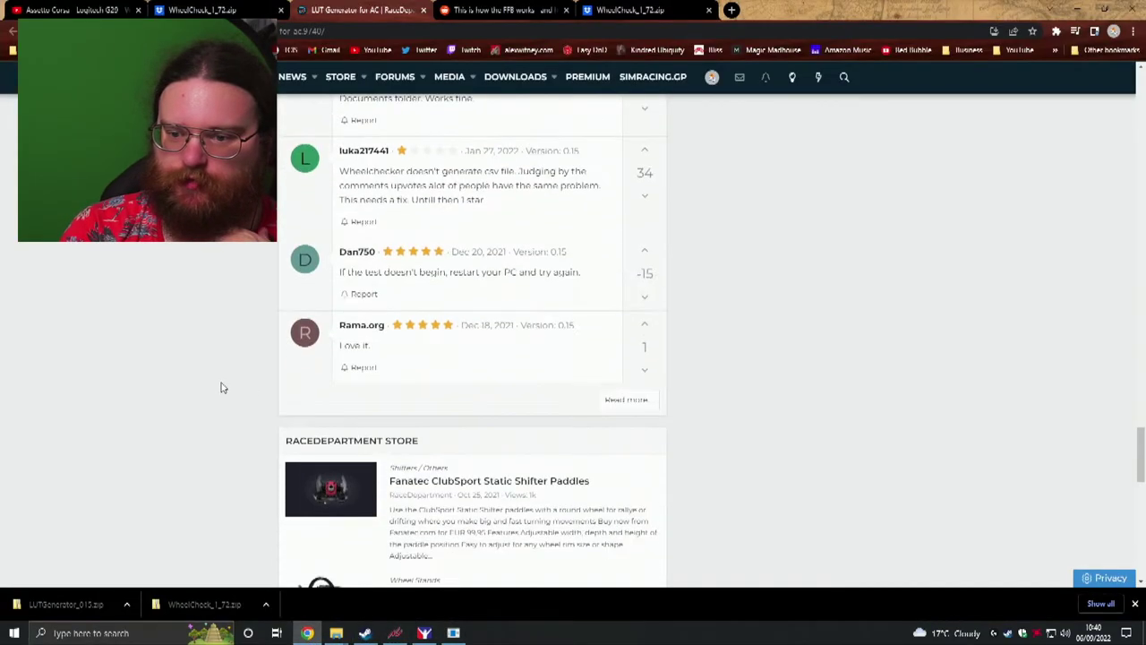
scroll(223, 387, up, 6)
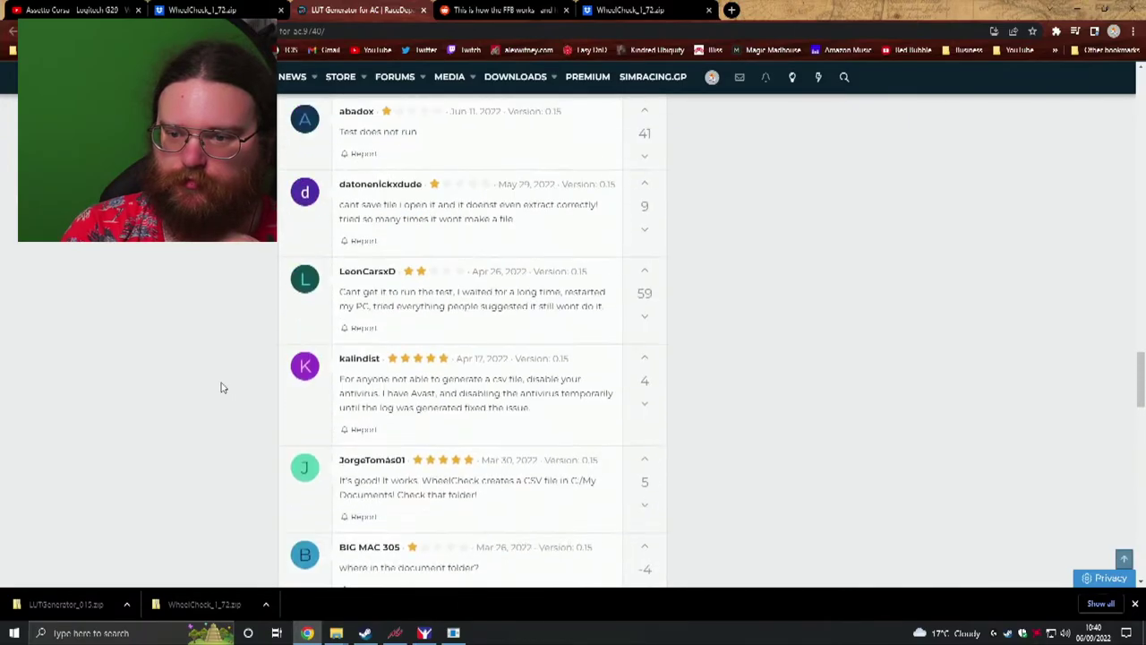
scroll(223, 388, up, 10)
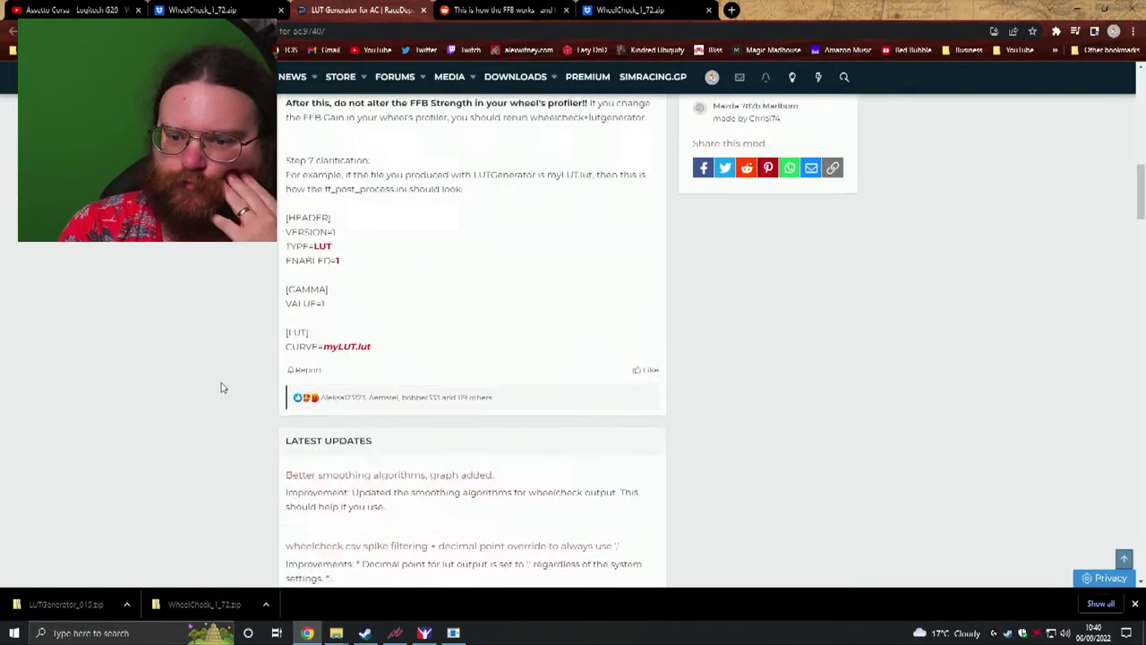
scroll(223, 388, down, 2)
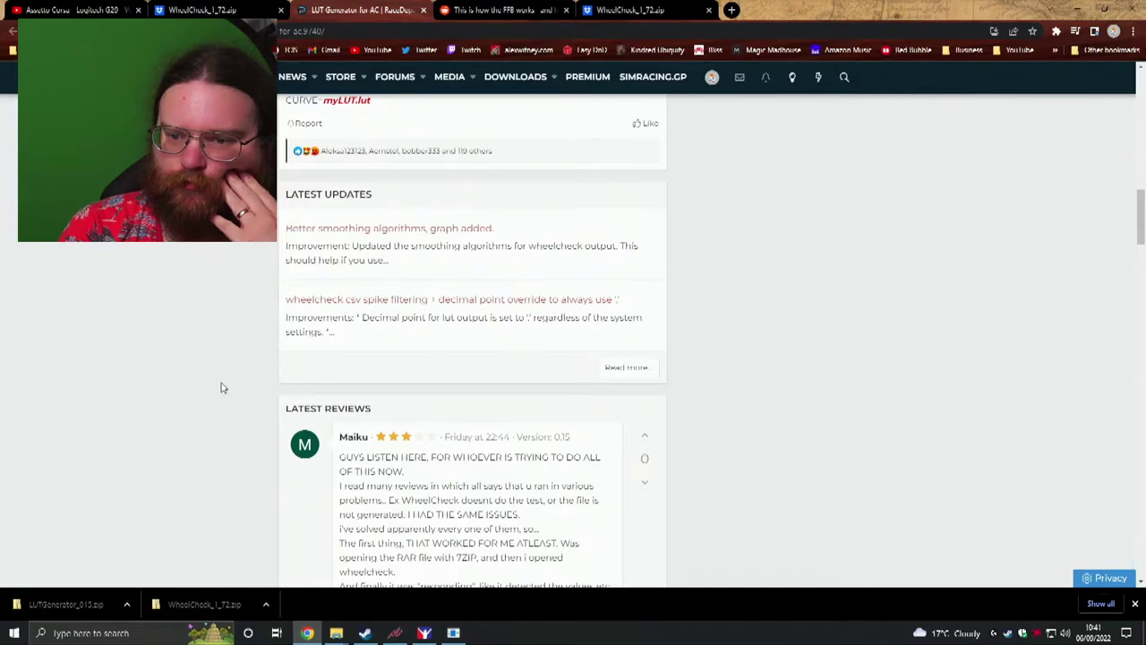
scroll(277, 349, up, 3)
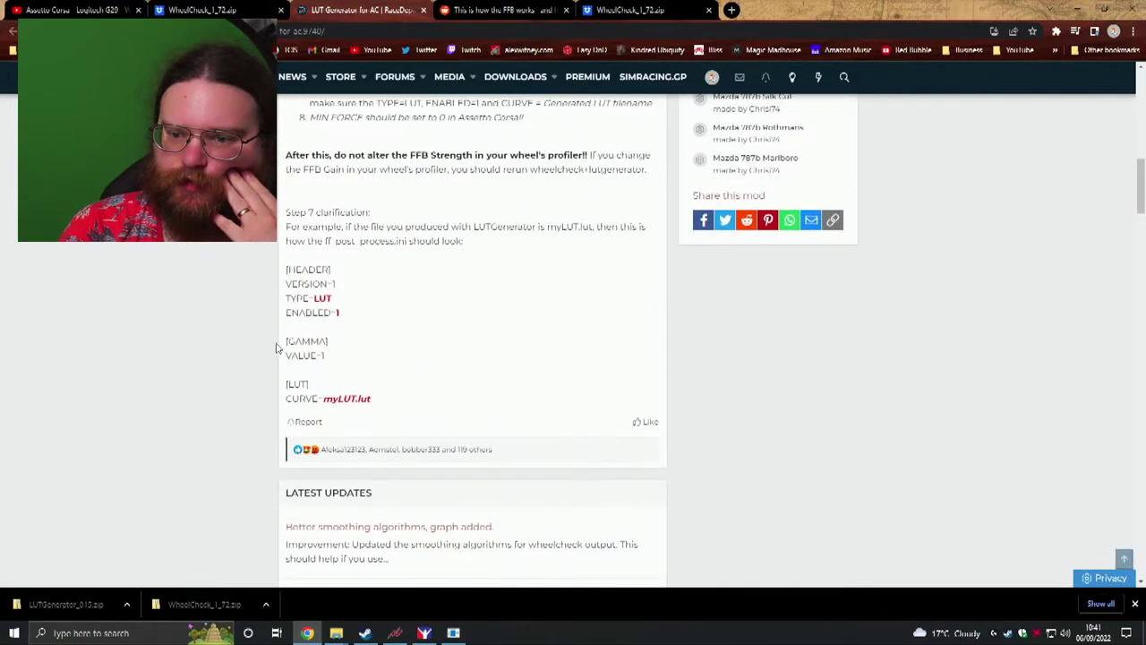
scroll(262, 370, up, 1)
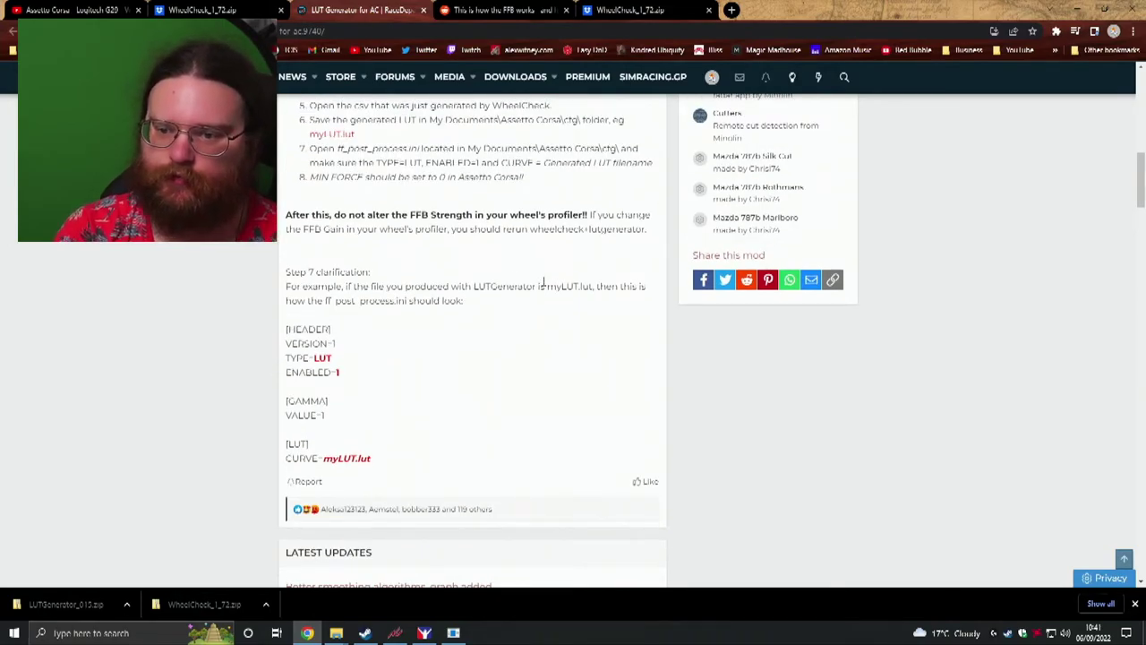
scroll(351, 367, up, 2)
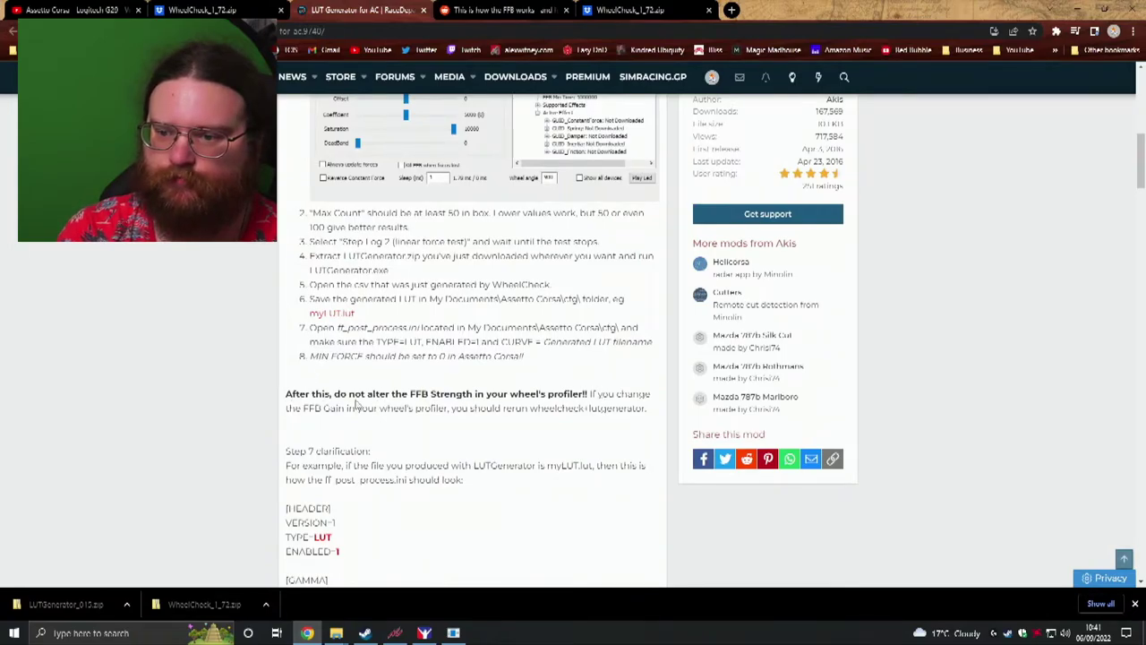
Reread the LUT file and ff_post_process.ini instructions and copy the example LUT name myLUT
scroll(292, 352, up, 1)
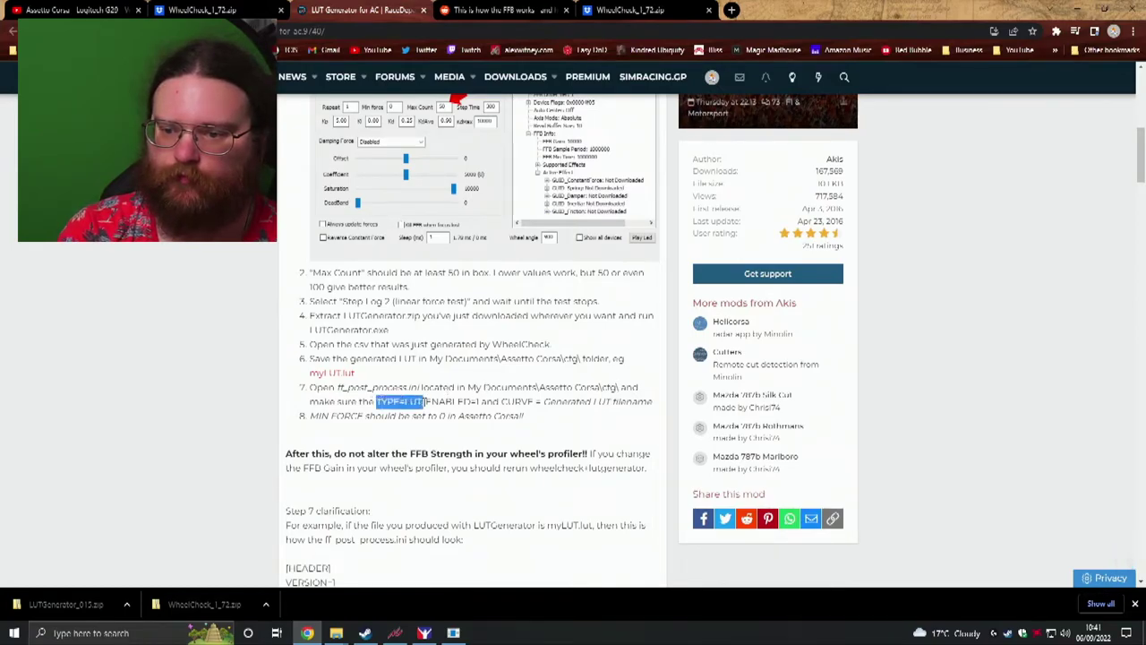
drag(327, 357, 647, 364)
click(378, 382)
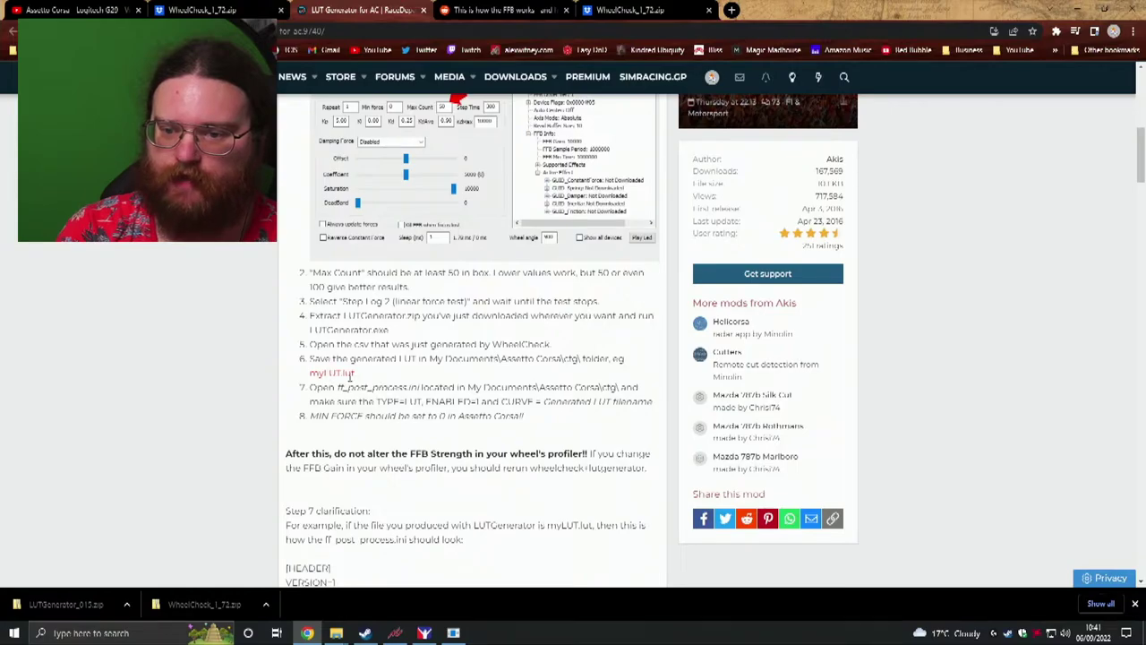
right_click(312, 374)
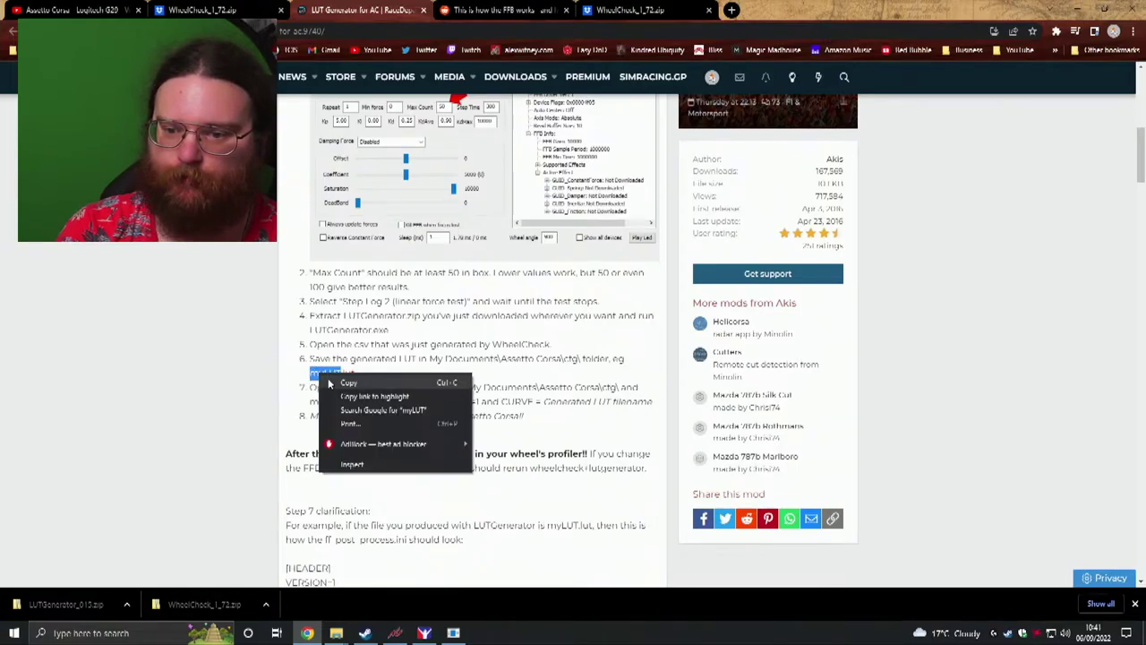
click(333, 385)
Look through the Program Files and Program Files (x86) folders on drive C for the Assetto Corsa installation
mouse_move(337, 634)
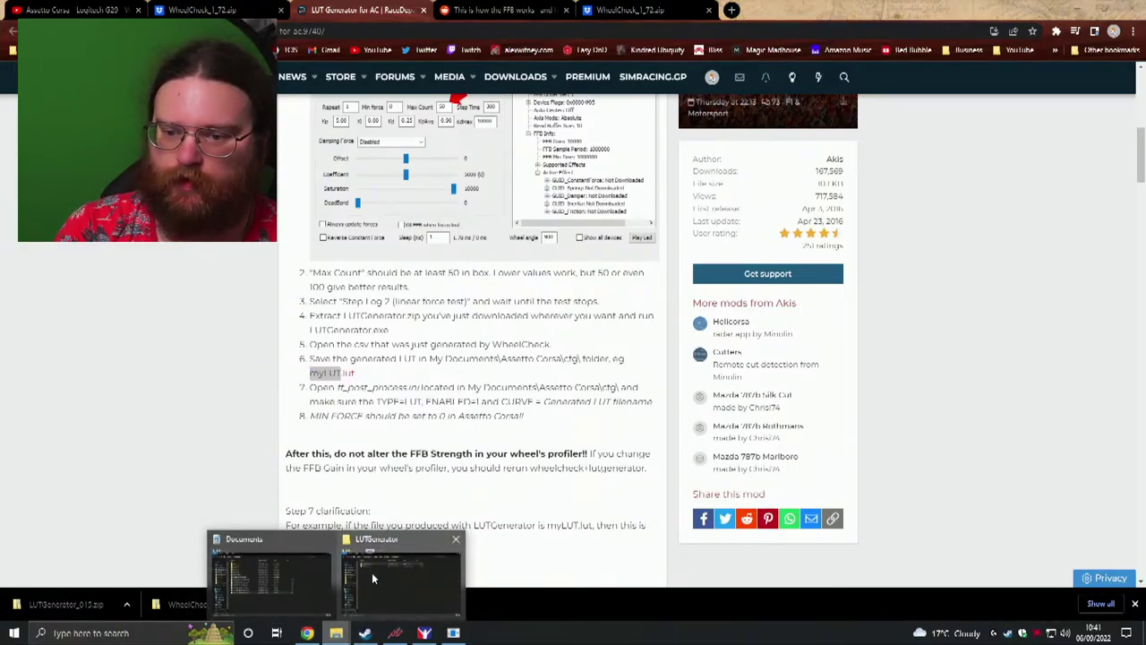
click(301, 572)
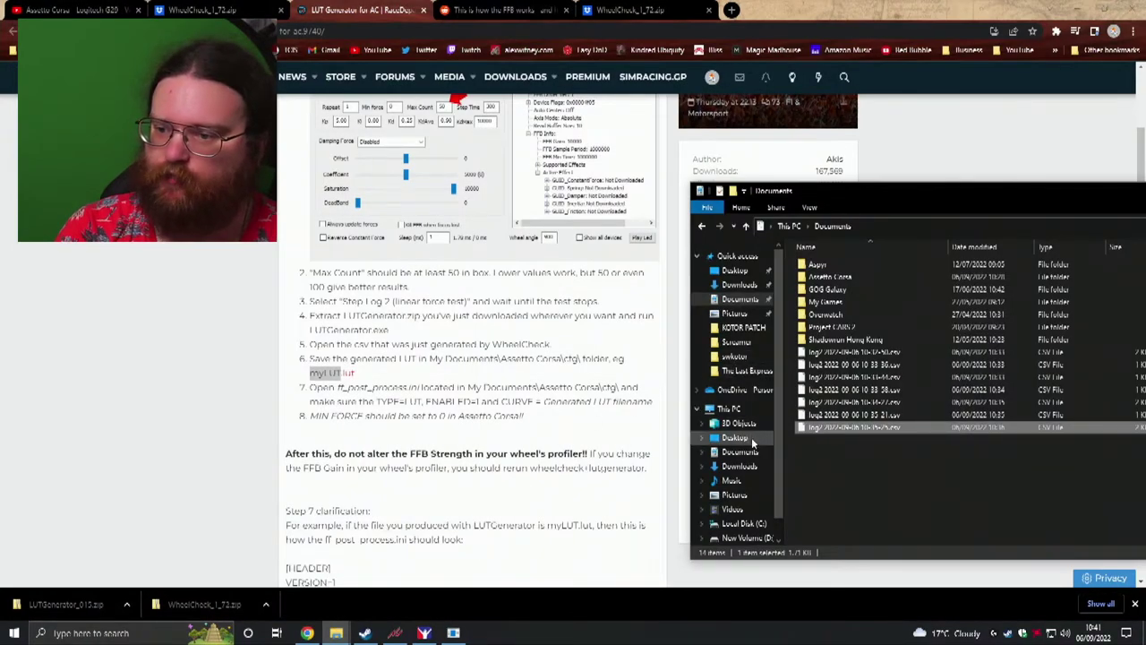
scroll(752, 440, down, 1)
click(748, 499)
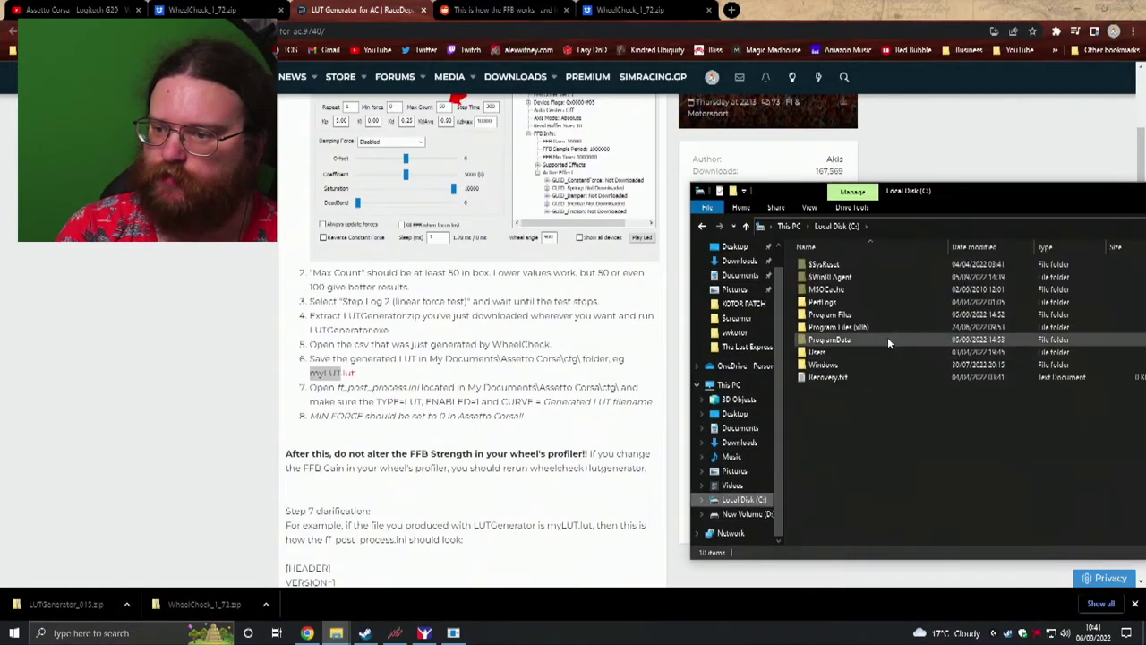
double_click(832, 314)
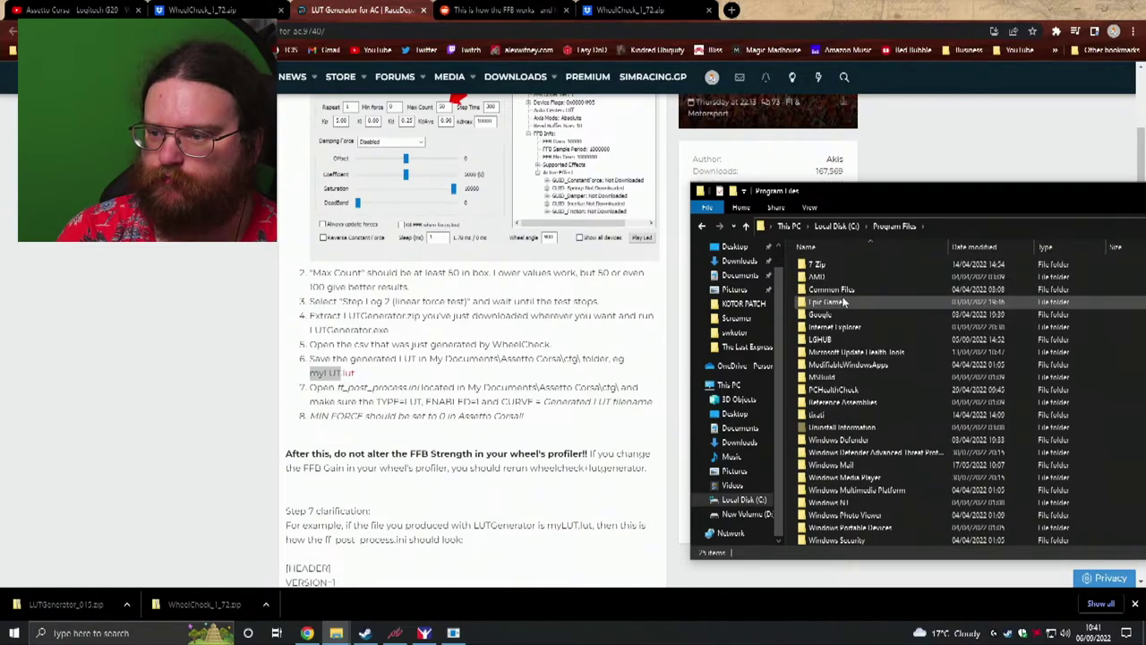
click(837, 225)
double_click(838, 327)
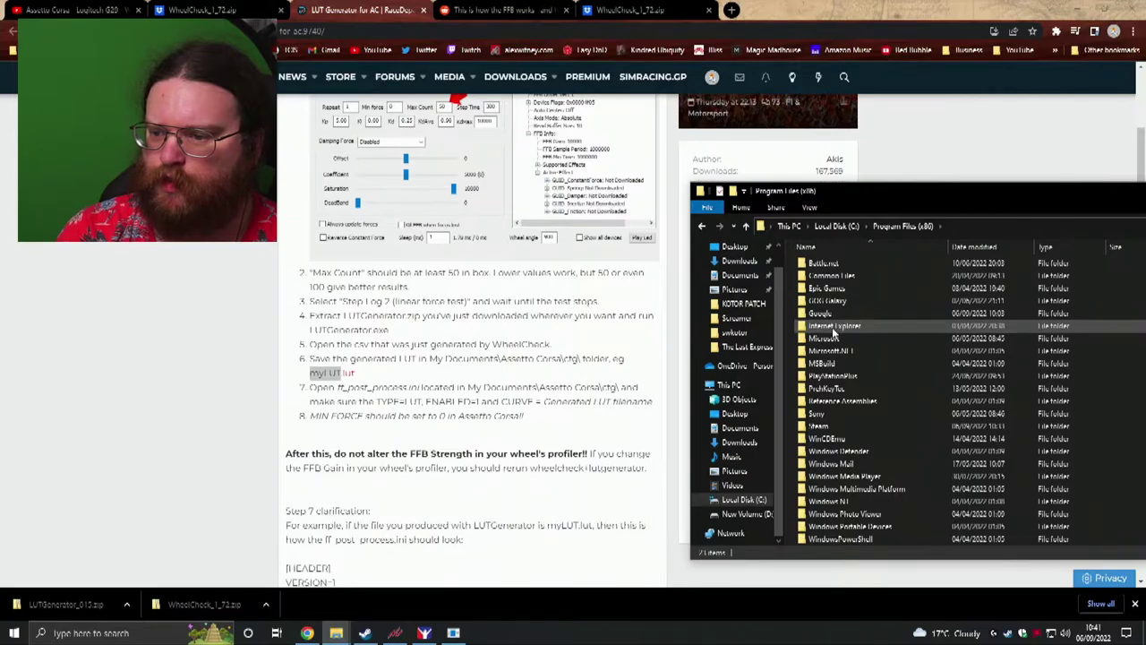
Open D:\SteamLibrary\steamapps\common\assettocorsa\cfg in File Explorer and move the window fully into view
click(736, 514)
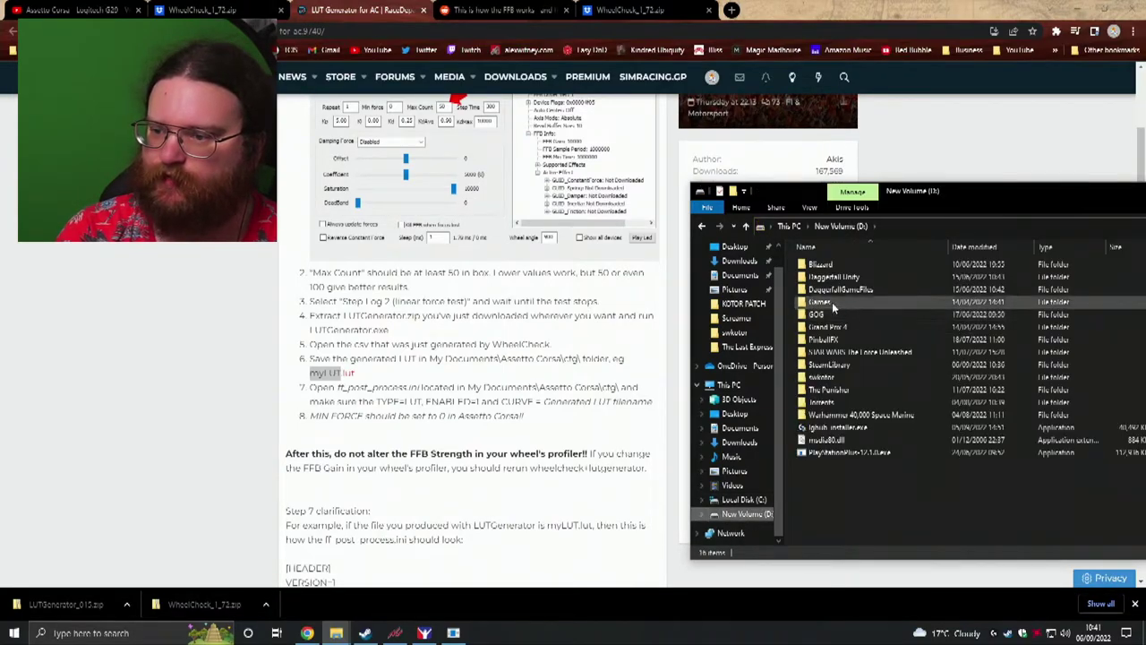
double_click(832, 302)
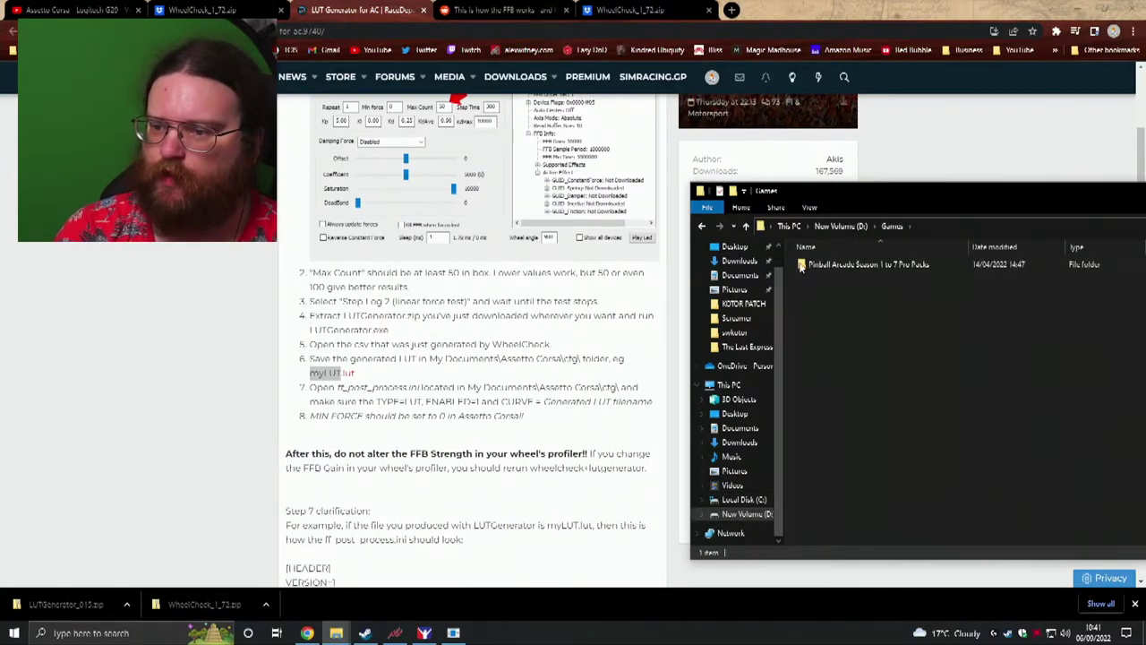
click(702, 226)
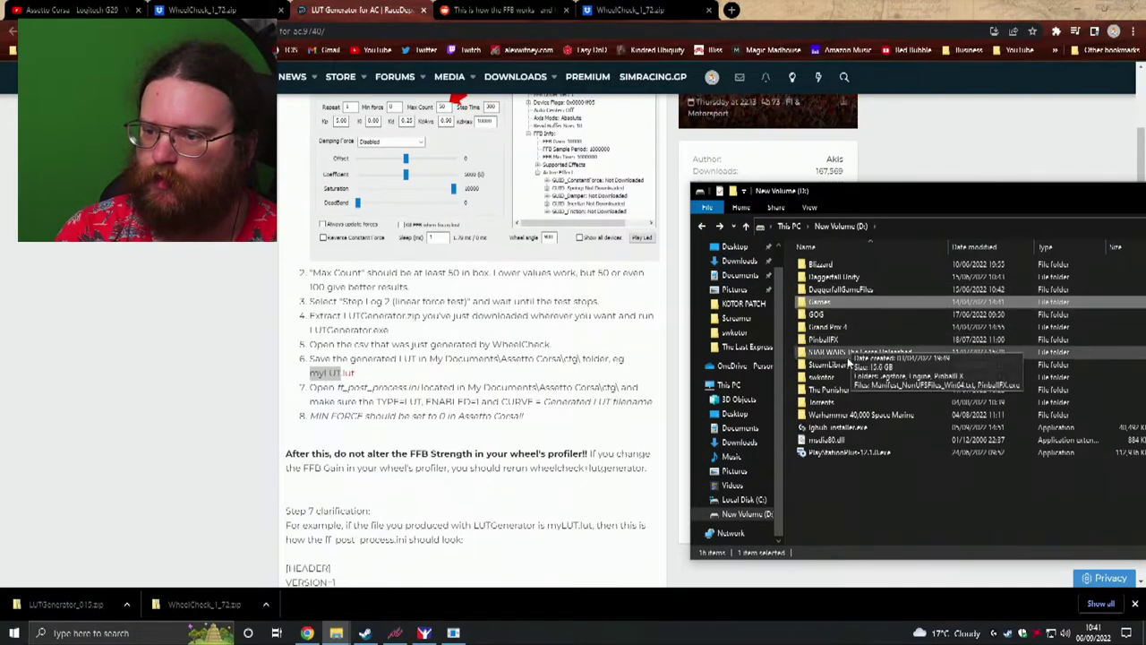
double_click(845, 362)
key(Down)
key(Return)
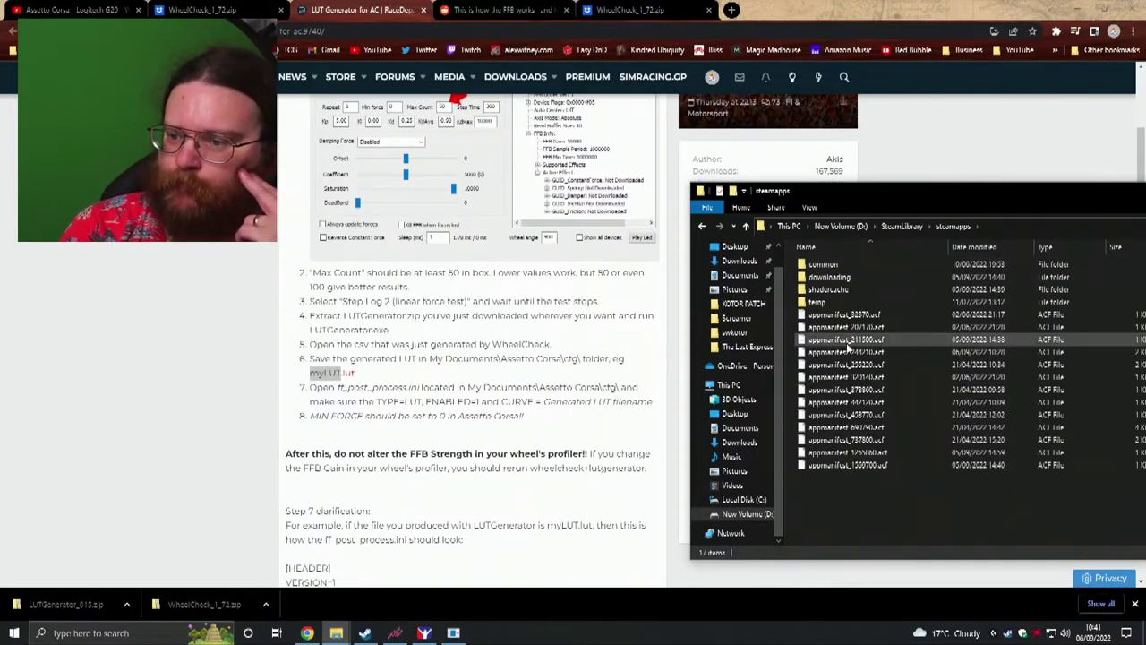
double_click(828, 265)
click(831, 279)
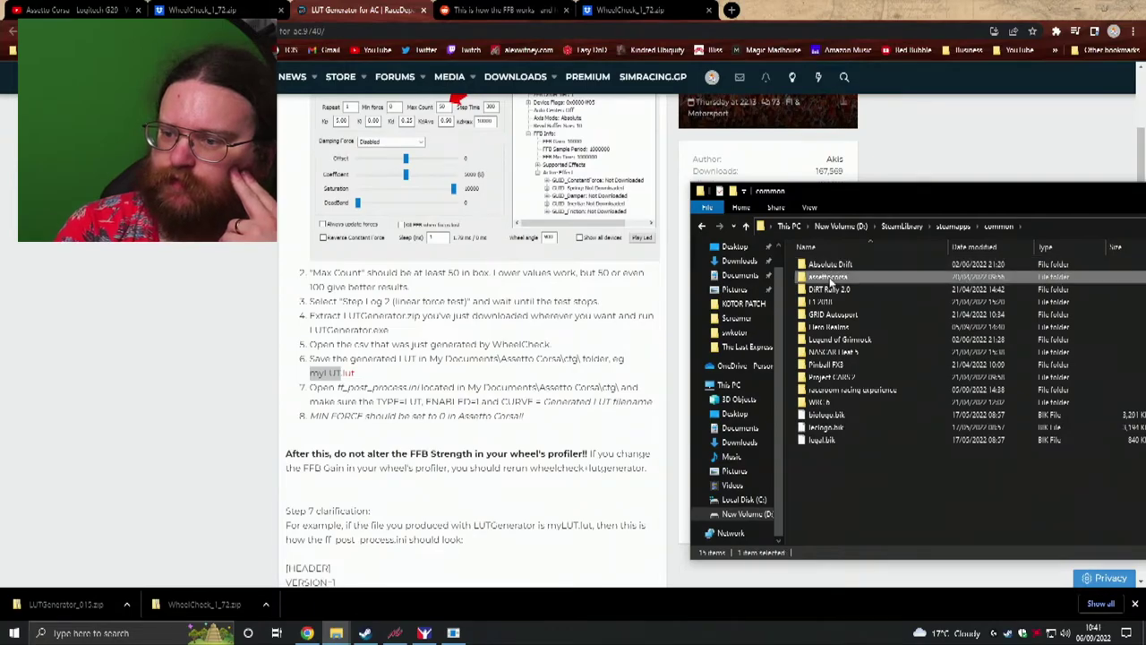
double_click(831, 280)
double_click(831, 279)
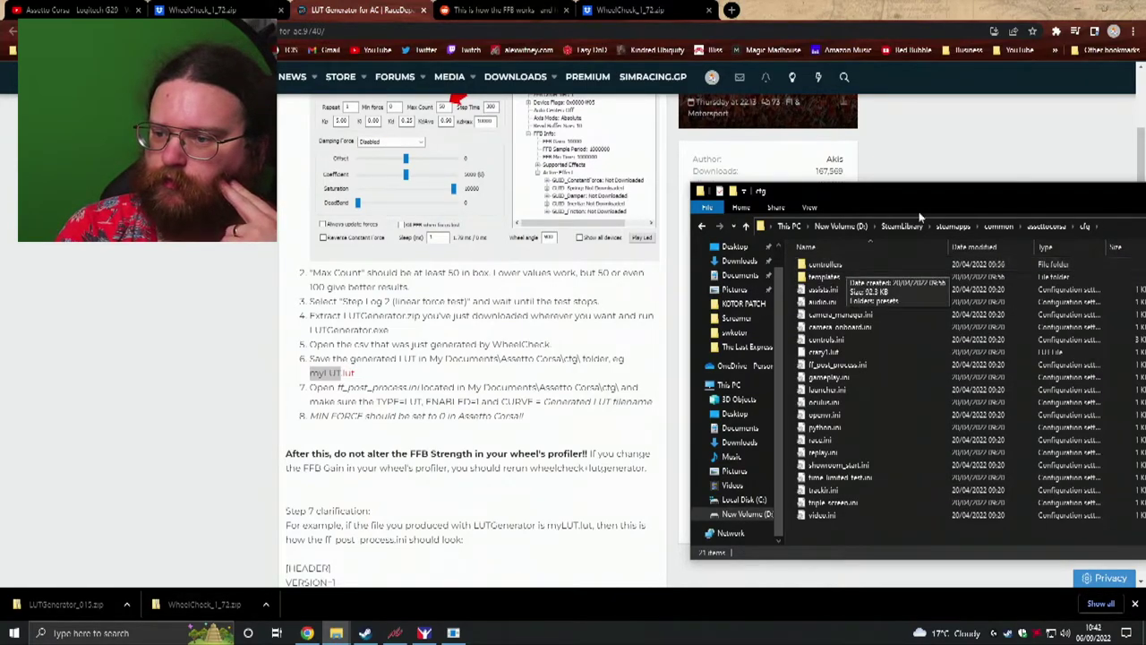
drag(919, 211, 591, 194)
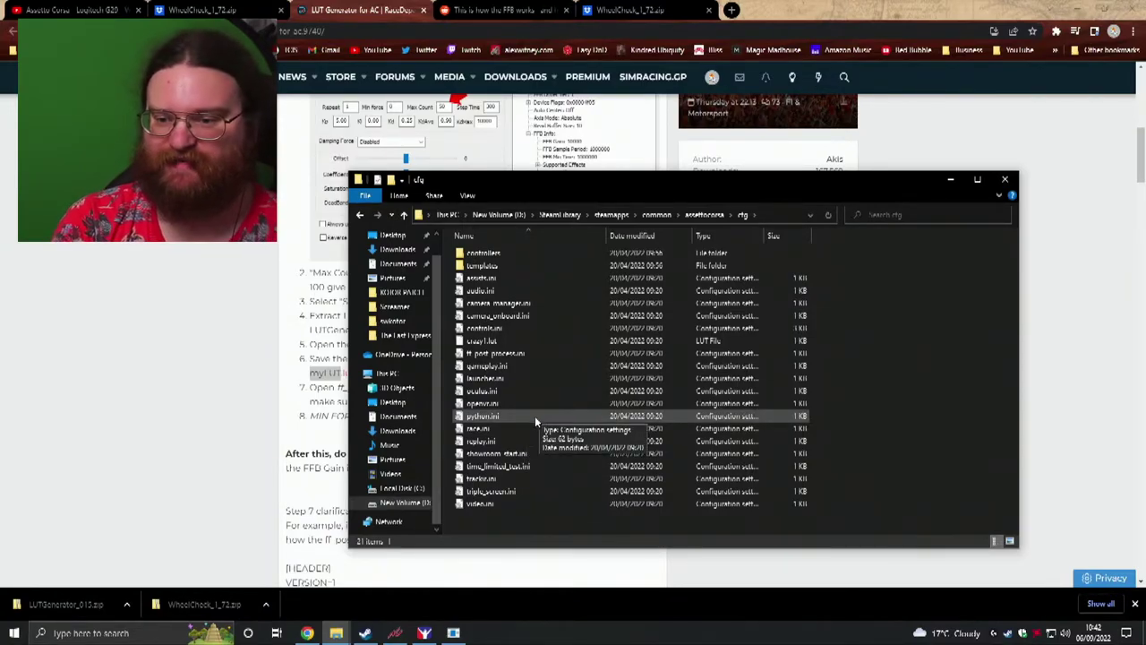
mouse_move(336, 632)
click(398, 582)
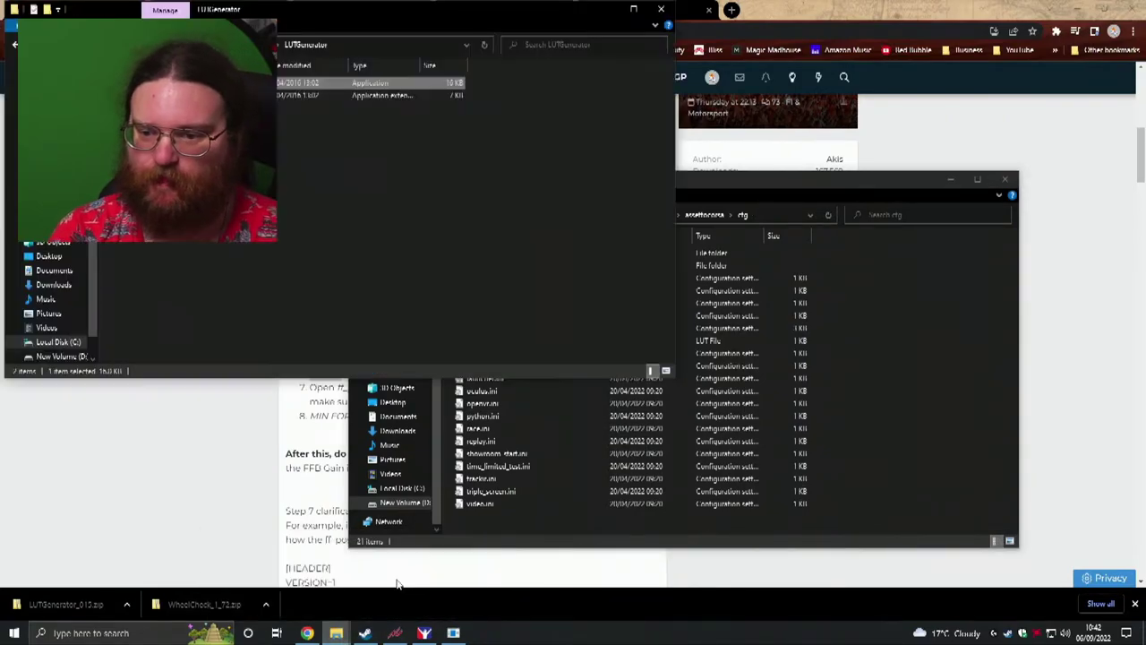
click(66, 272)
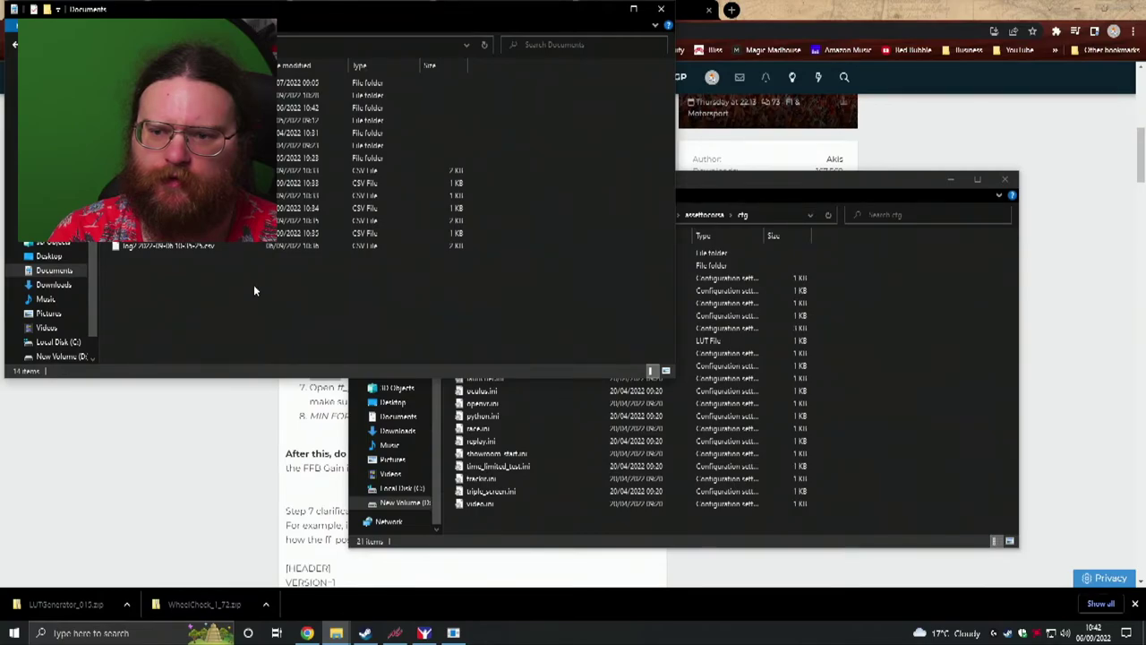
click(48, 256)
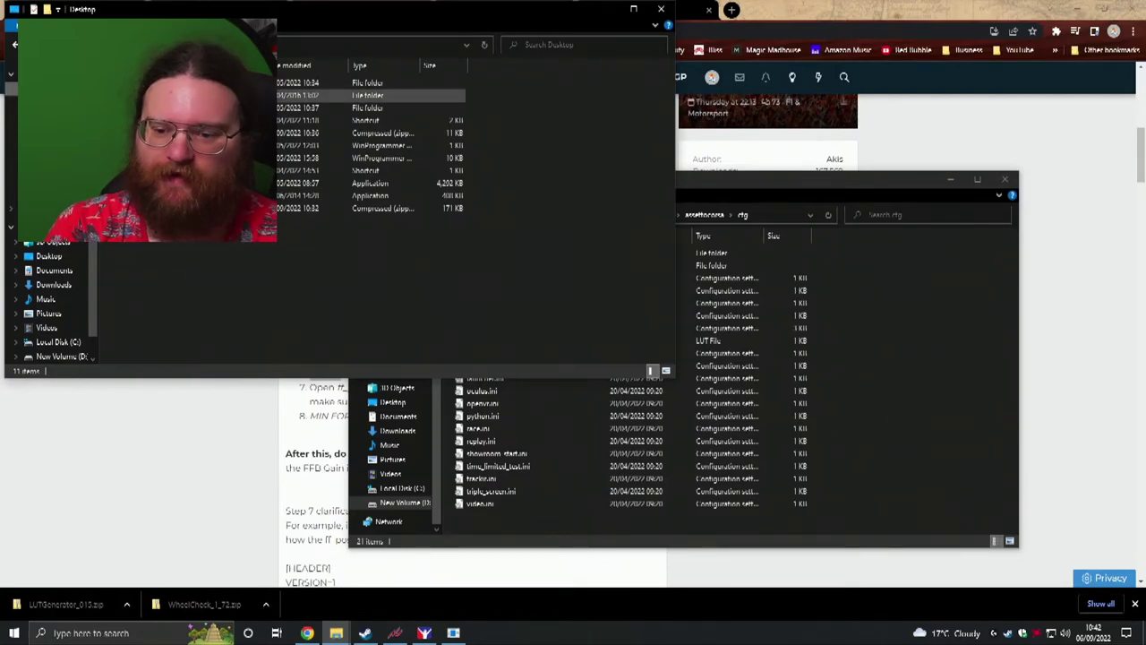
double_click(224, 95)
click(223, 82)
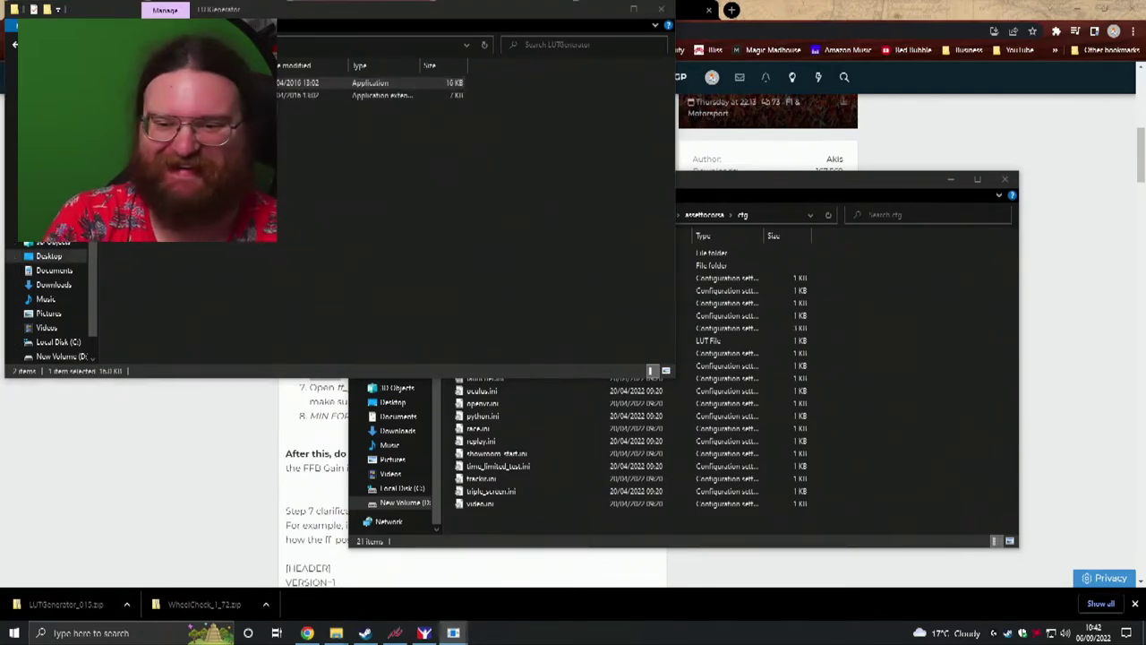
key(Return)
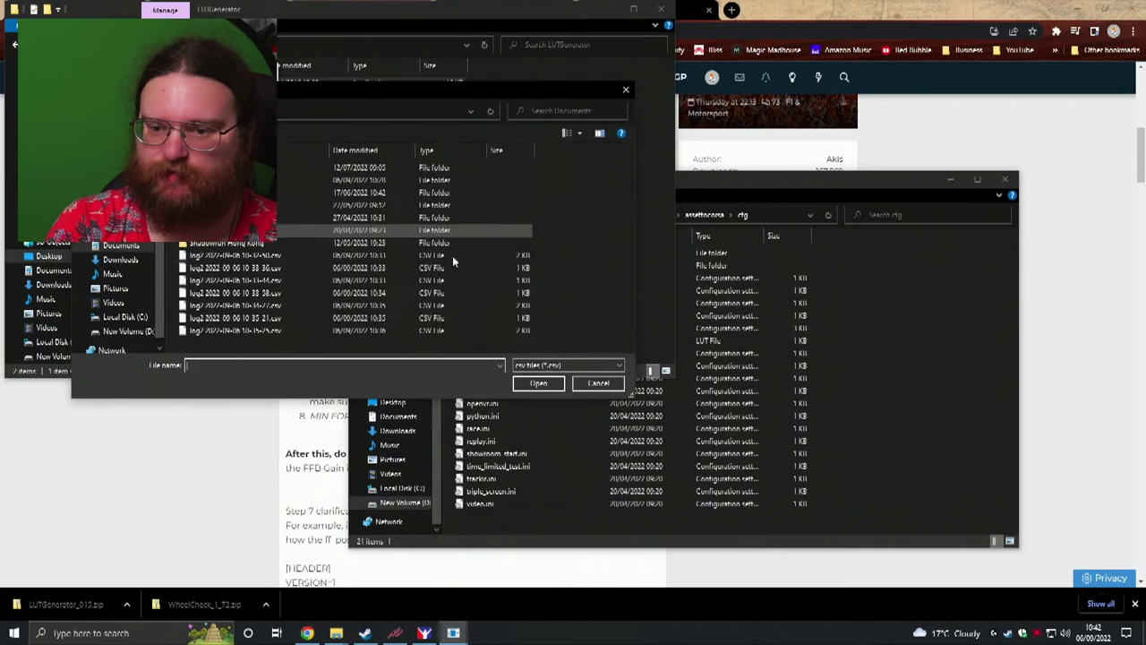
click(277, 332)
click(539, 383)
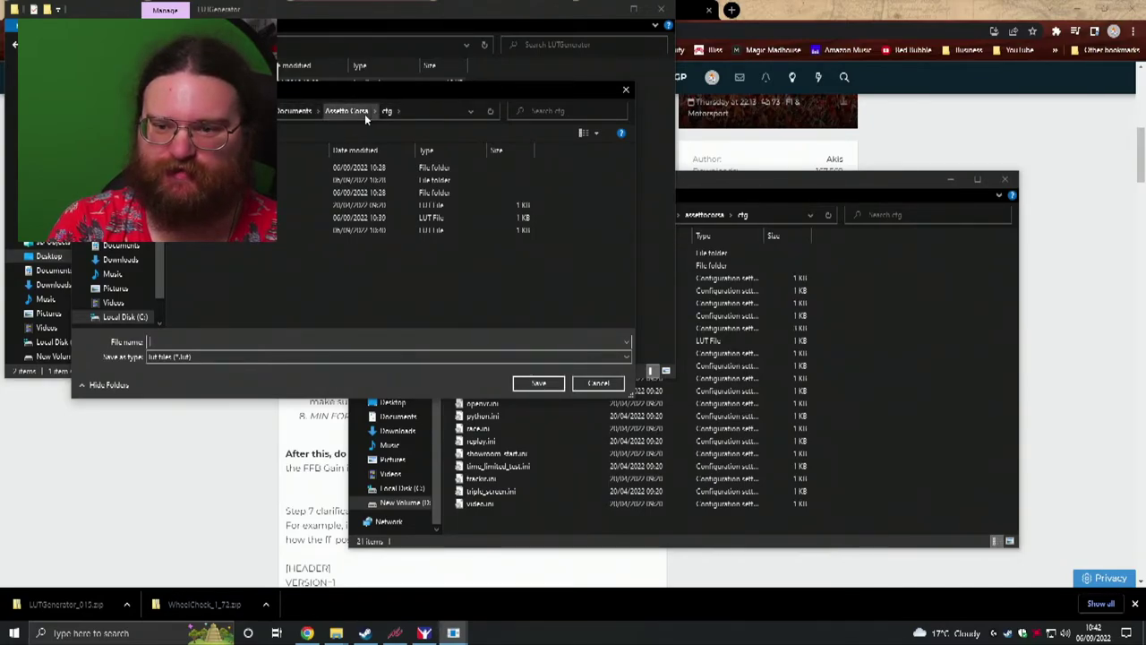
Choose D:\SteamLibrary\steamapps\common\assettocorsa\cfg as the save location for the generated LUT
click(294, 112)
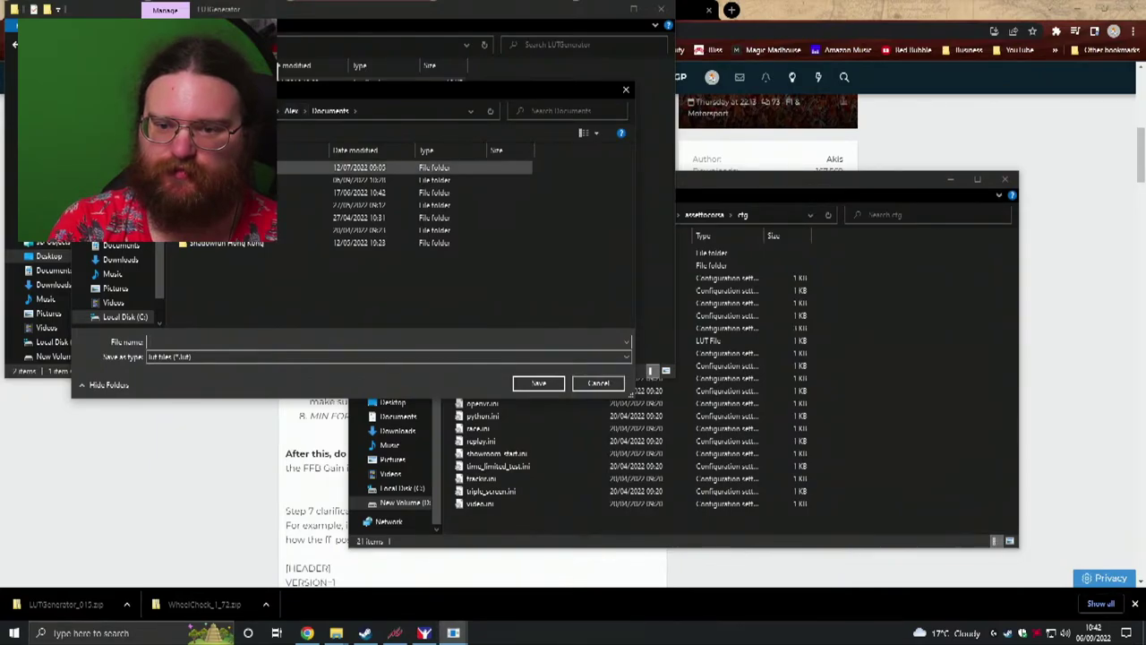
click(251, 180)
double_click(251, 180)
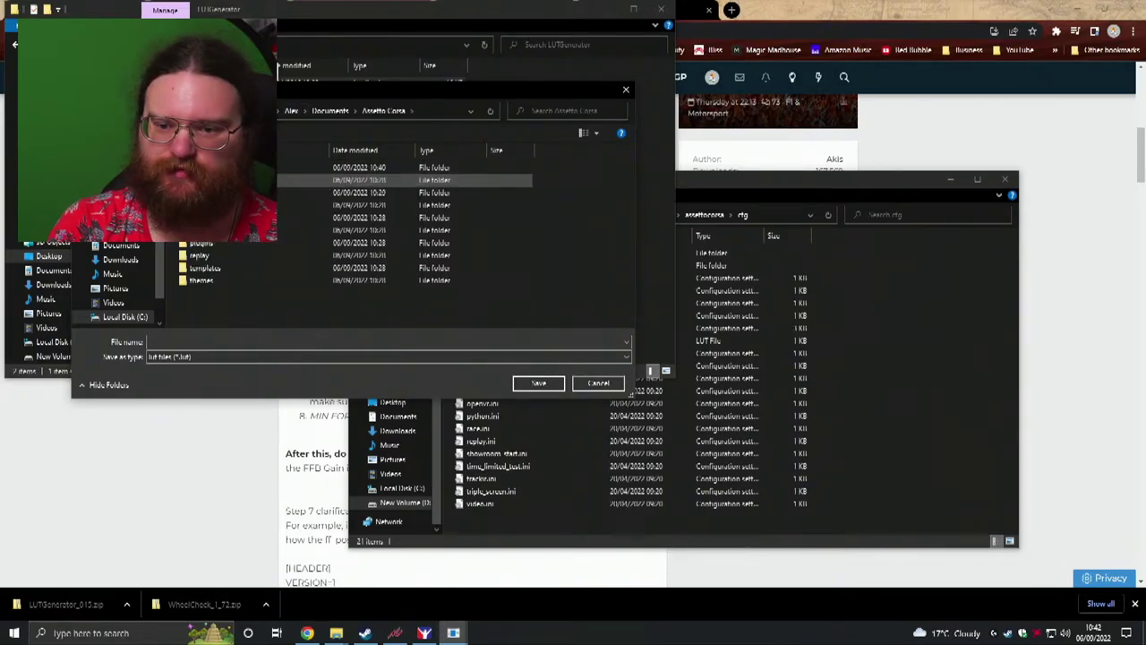
scroll(125, 309, down, 2)
click(126, 283)
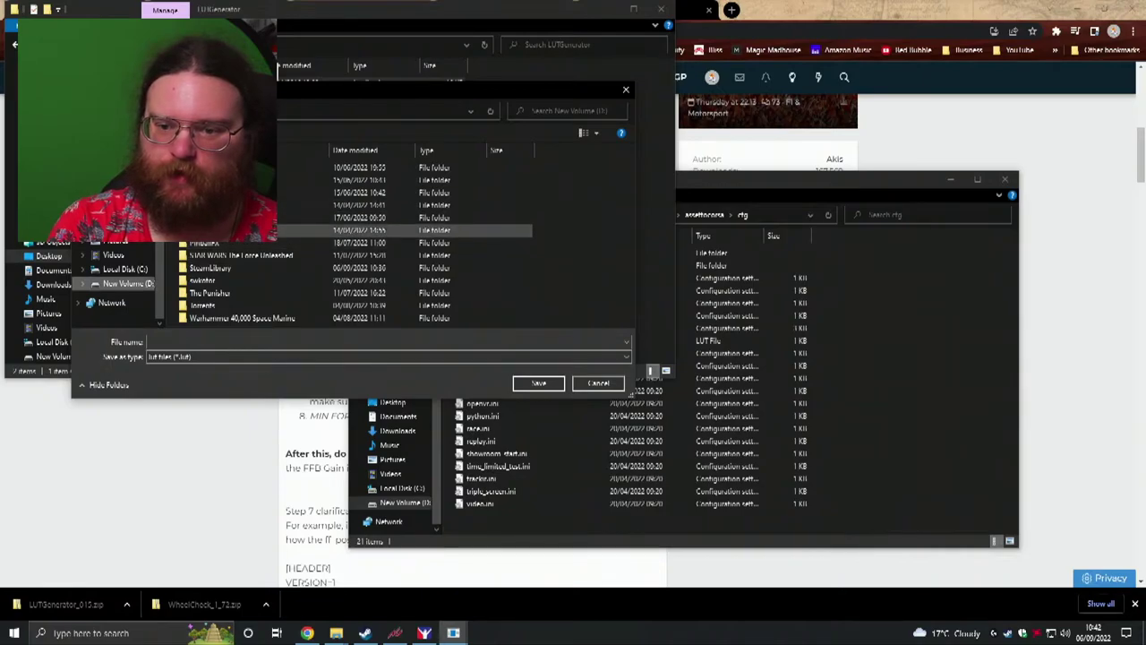
double_click(215, 268)
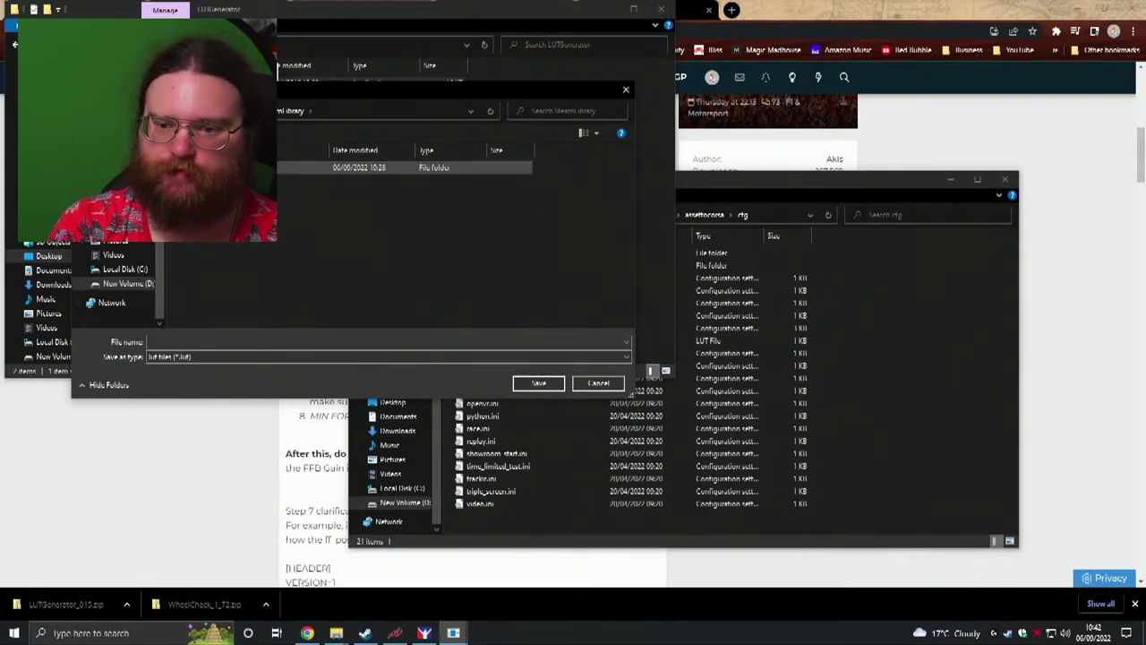
double_click(224, 167)
double_click(224, 168)
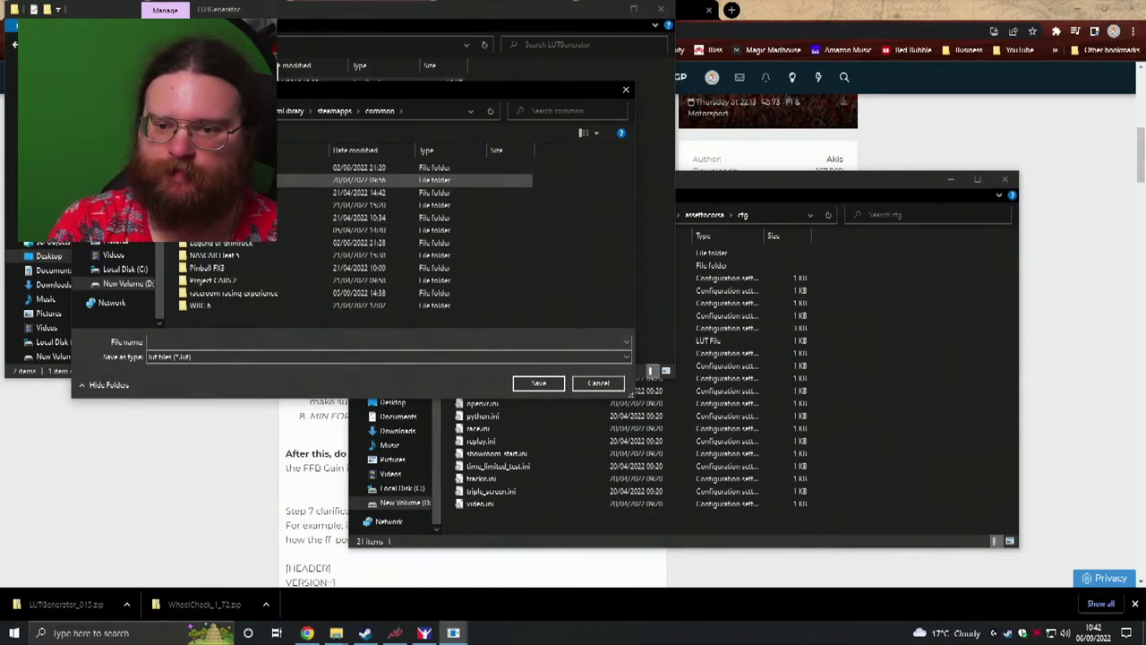
double_click(224, 180)
double_click(224, 180)
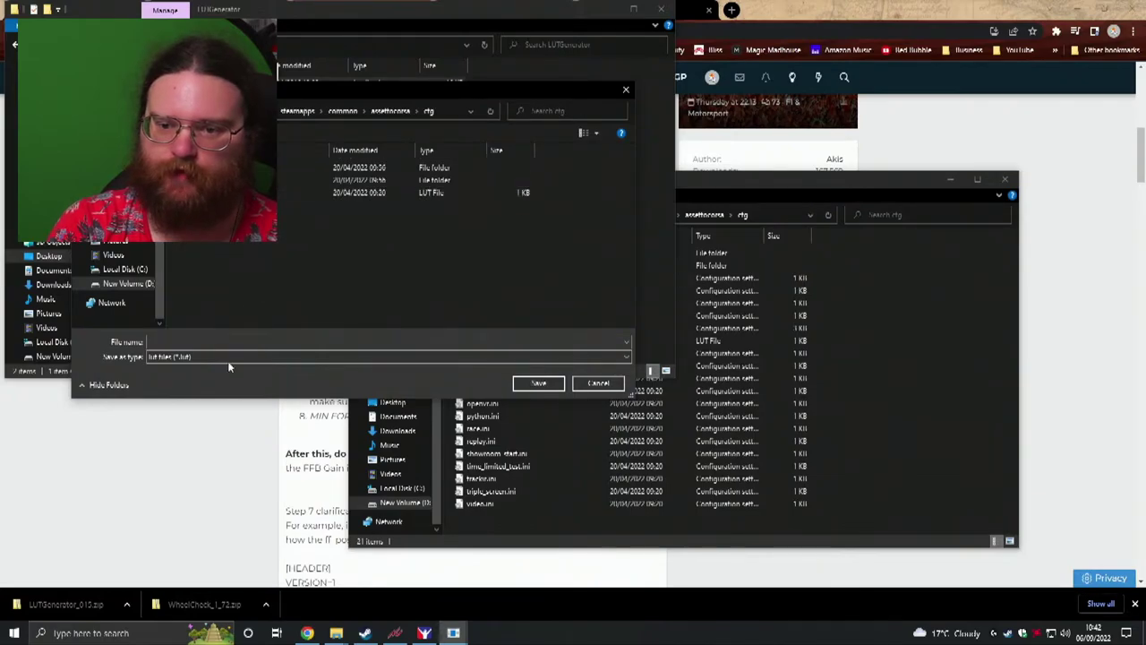
Save the generated LUT as MyLUT and quit the output graph
click(202, 341)
text(My)
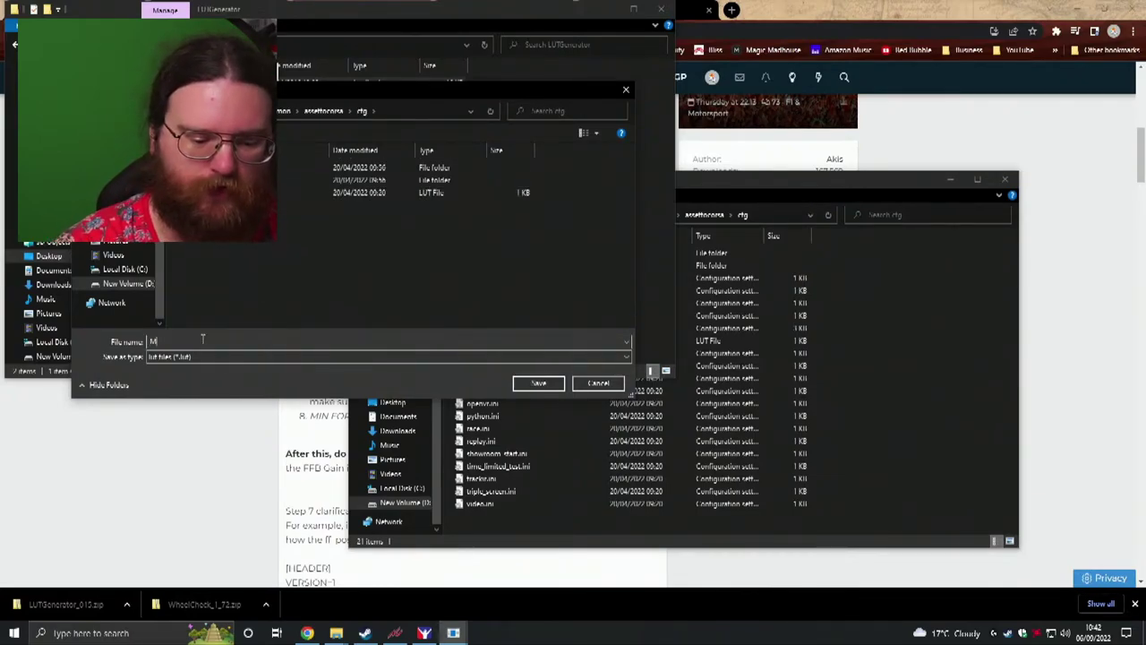
text( LUT)
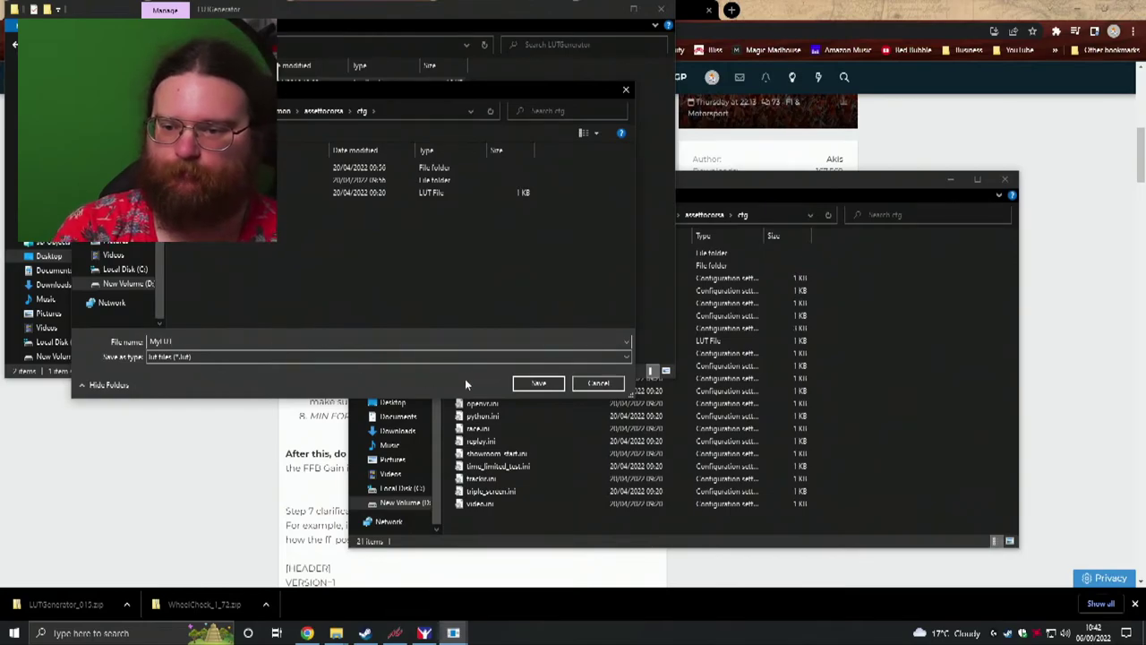
click(539, 384)
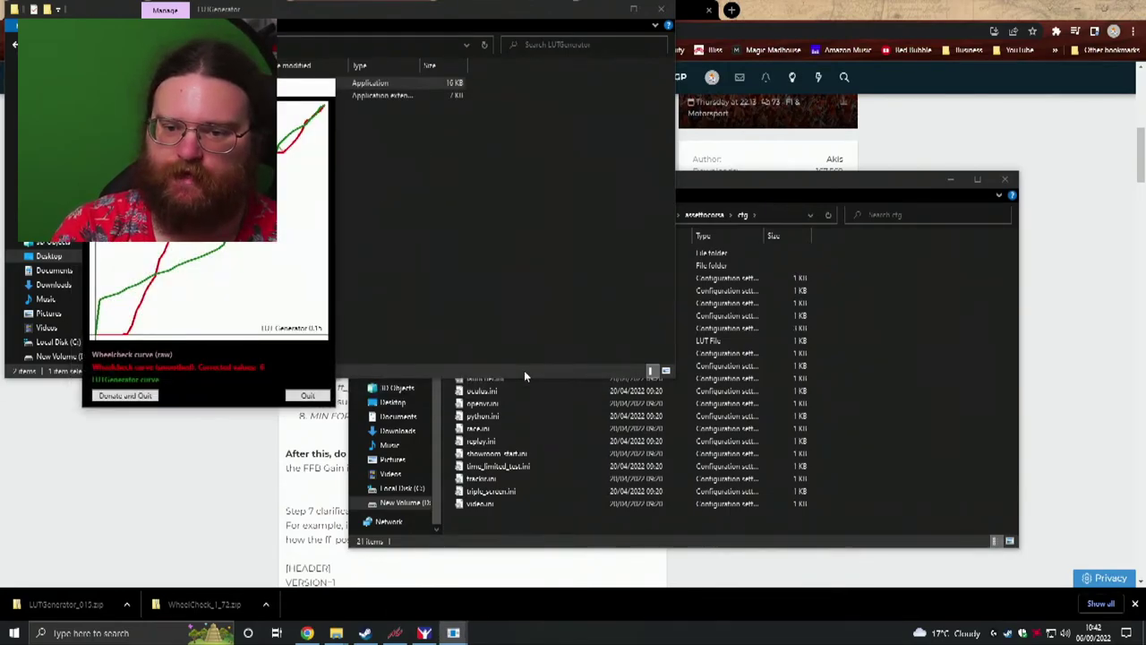
click(307, 397)
Check the Steam library's cfg folder for the new MyLUT.lut file and return to the LUT Generator page
click(895, 399)
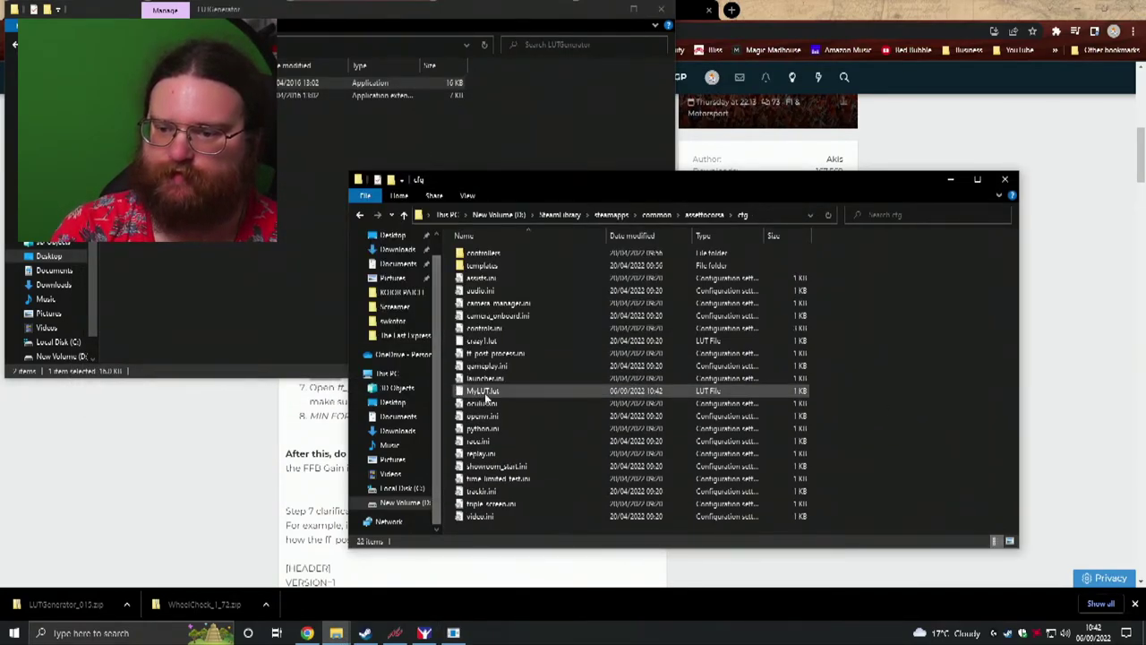
click(607, 9)
click(298, 399)
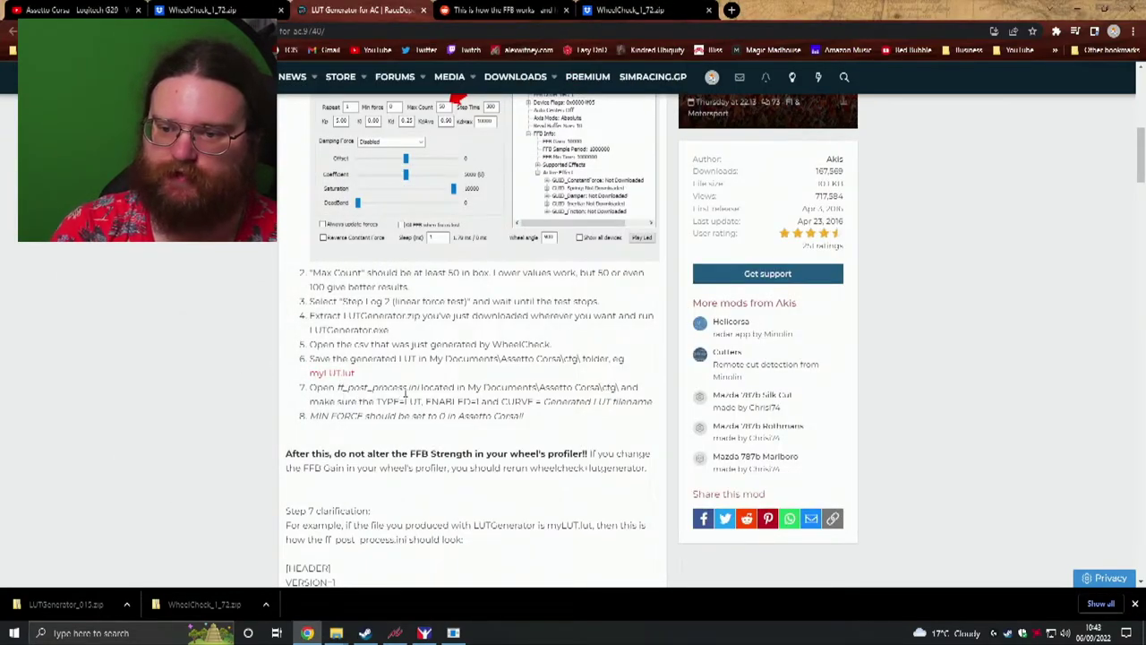
Switch to the YouTube guide on creating a LUT file and close the iRacing Force Feedback Test window
click(72, 10)
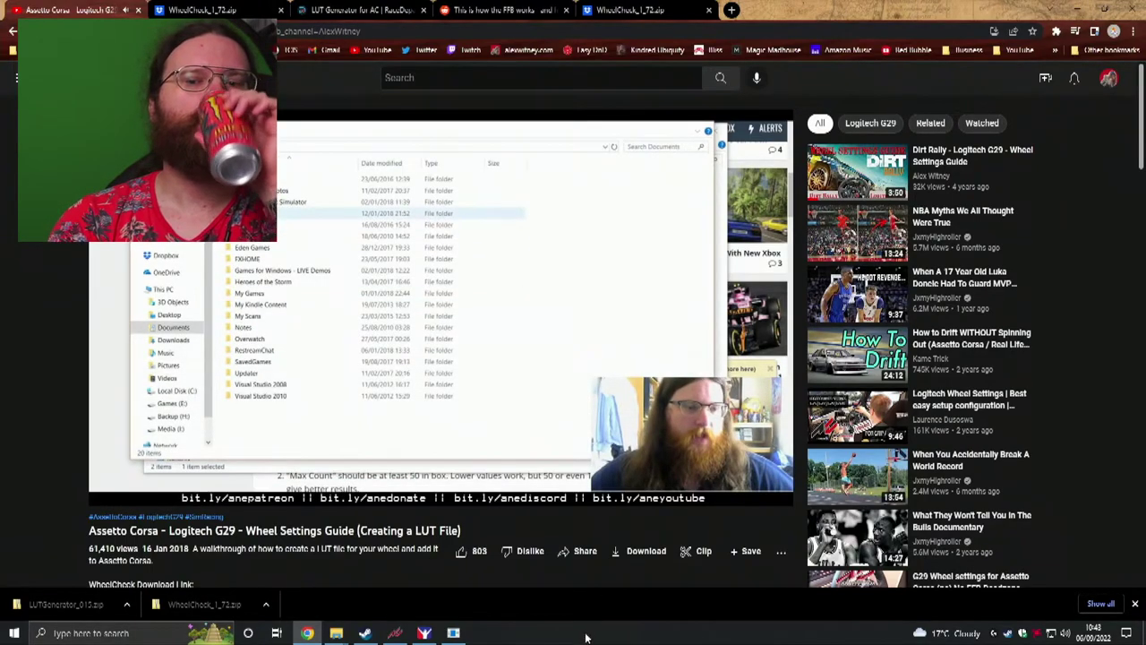
click(435, 634)
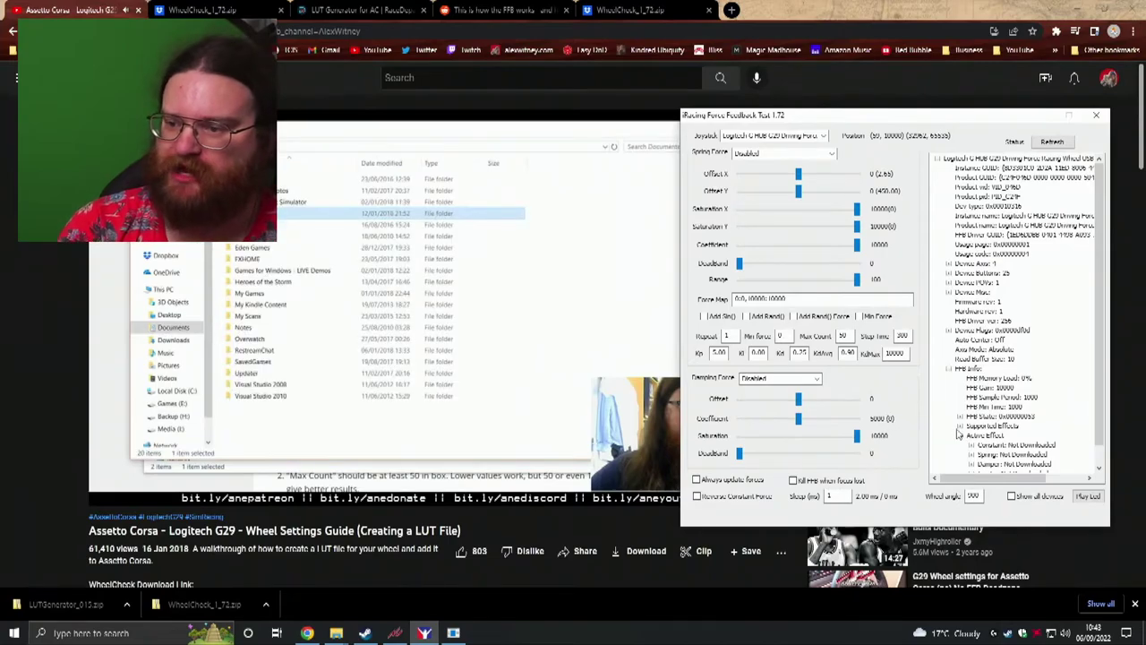
click(1096, 116)
mouse_move(891, 436)
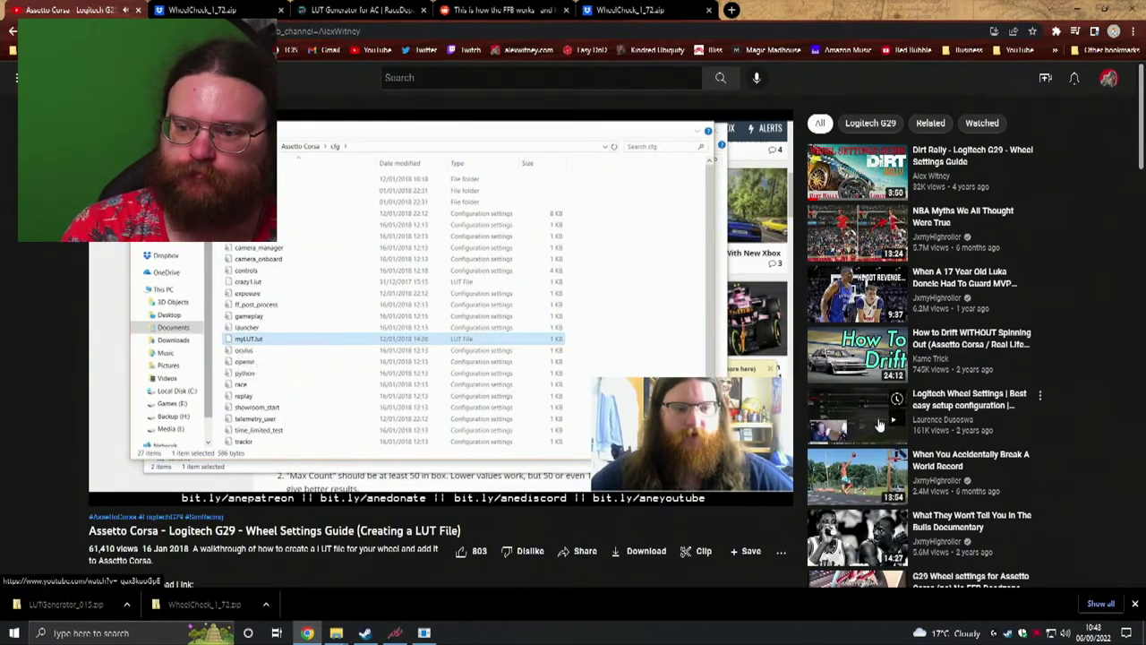
Open ff_post_process.ini from the cfg folder in Notepad, pause the video guide and place the file beside it for comparison
mouse_move(593, 499)
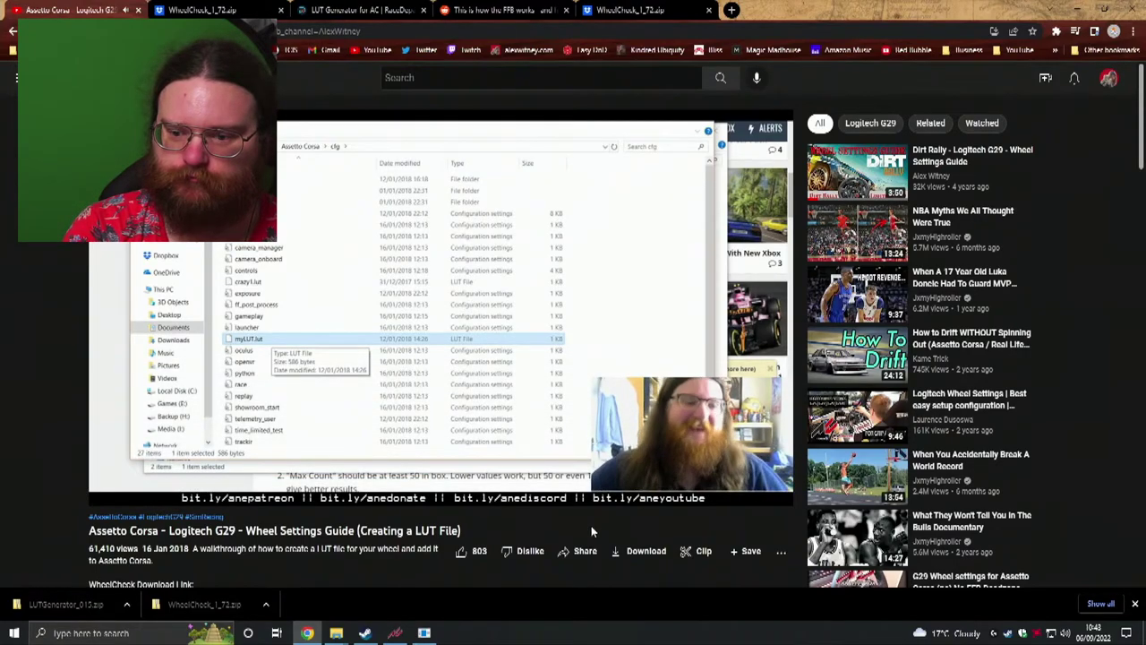
mouse_move(335, 633)
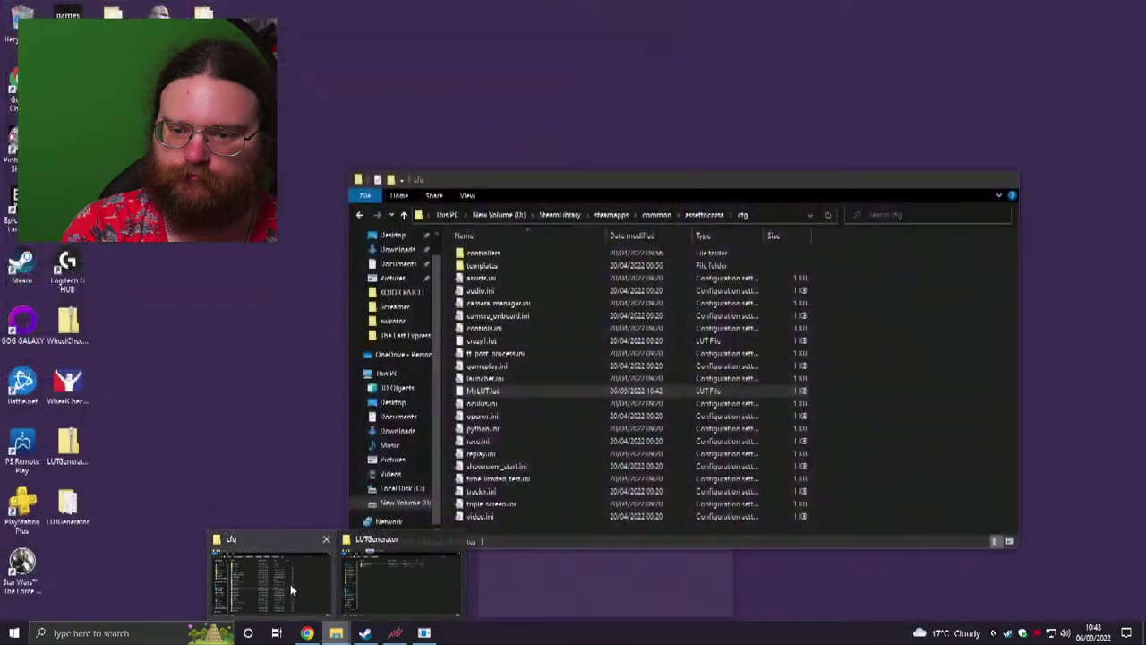
click(290, 583)
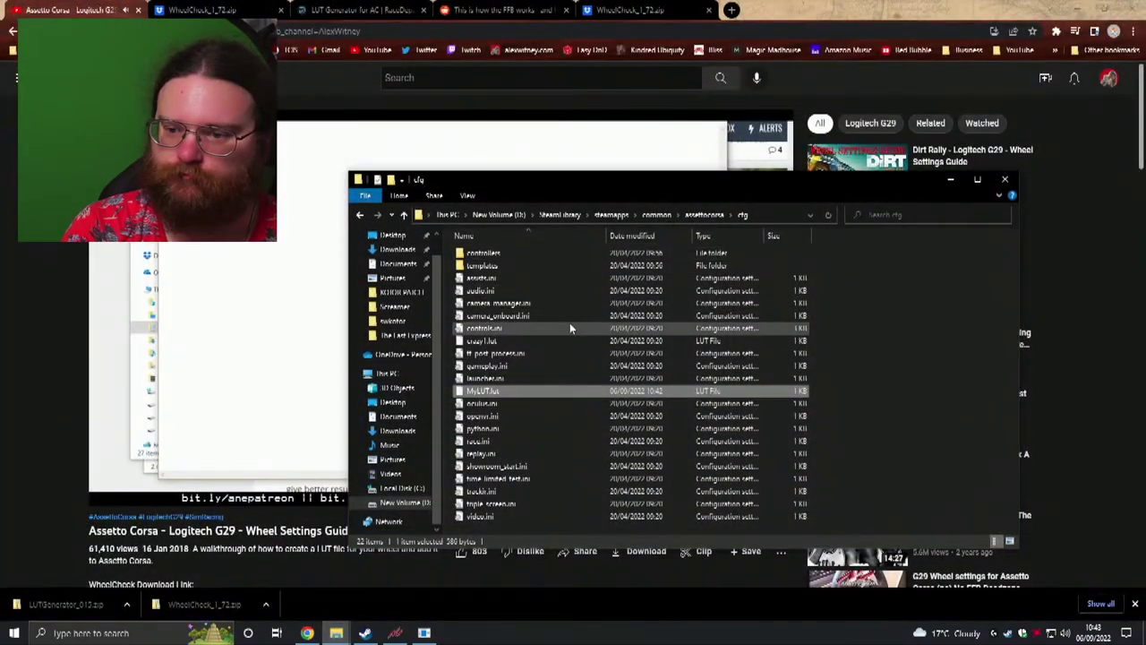
double_click(537, 354)
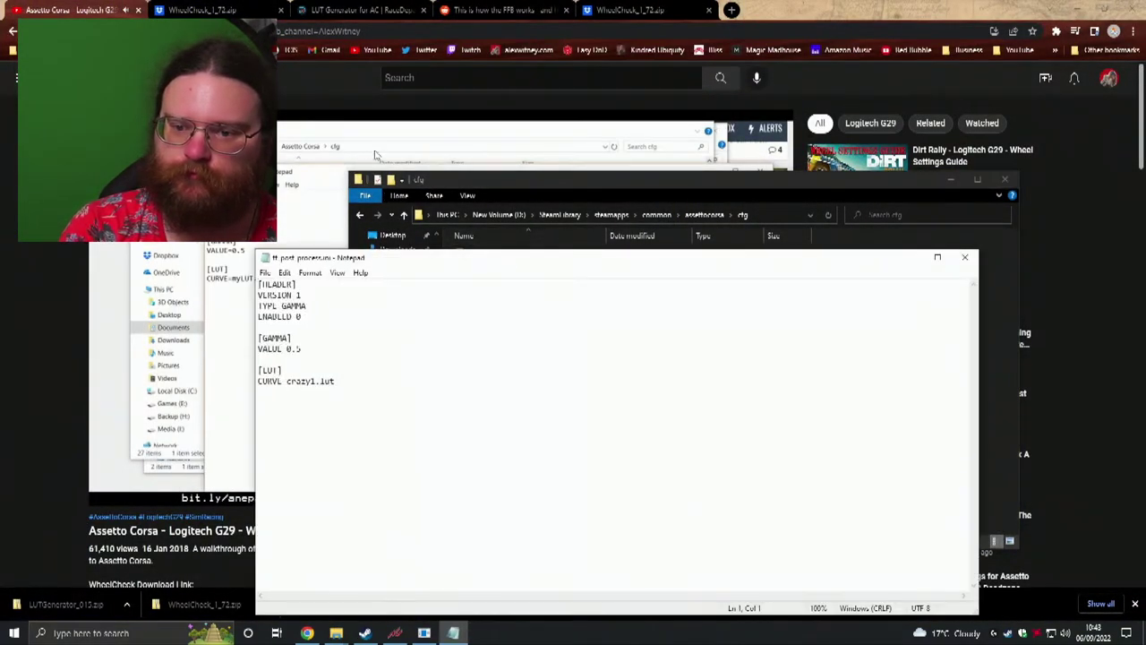
click(376, 155)
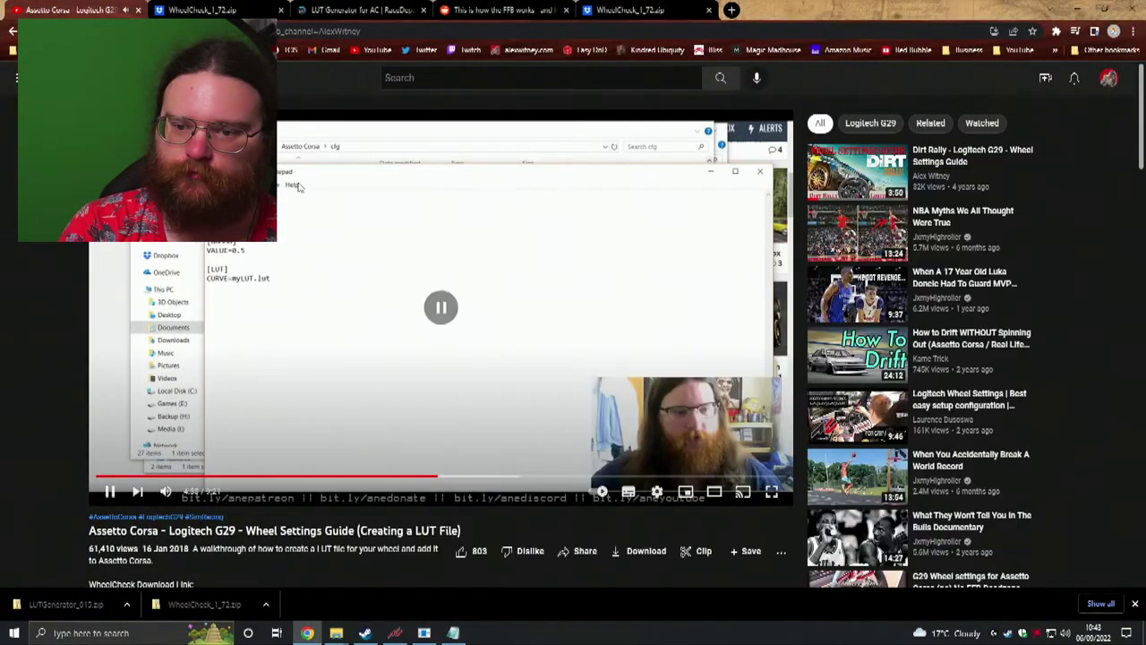
click(454, 634)
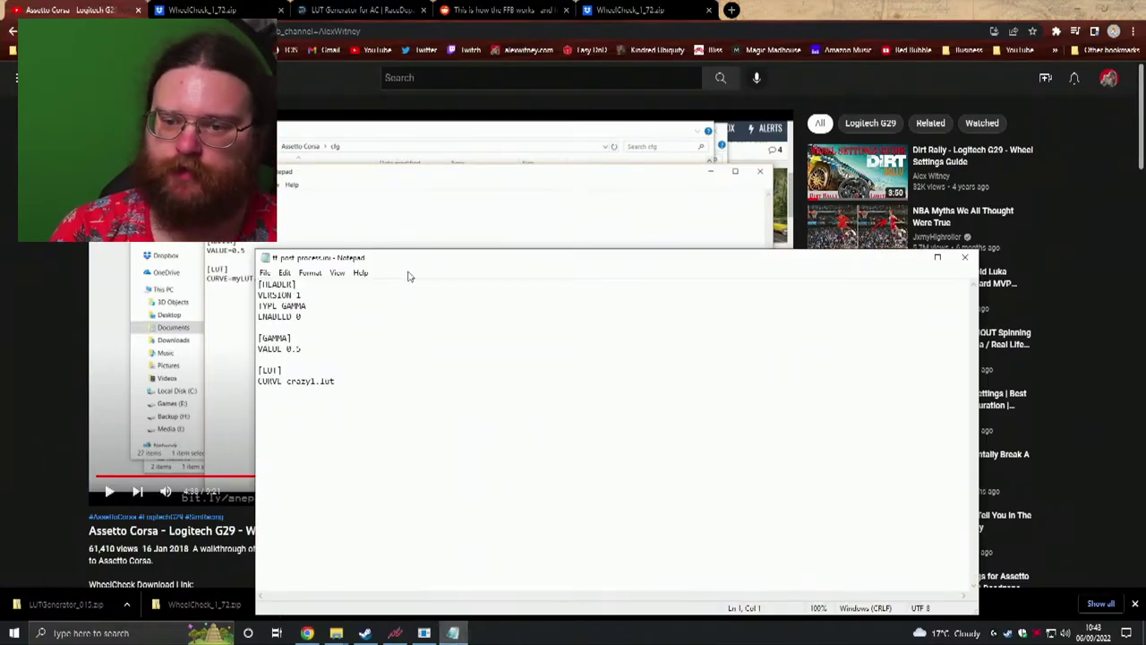
drag(409, 263, 503, 264)
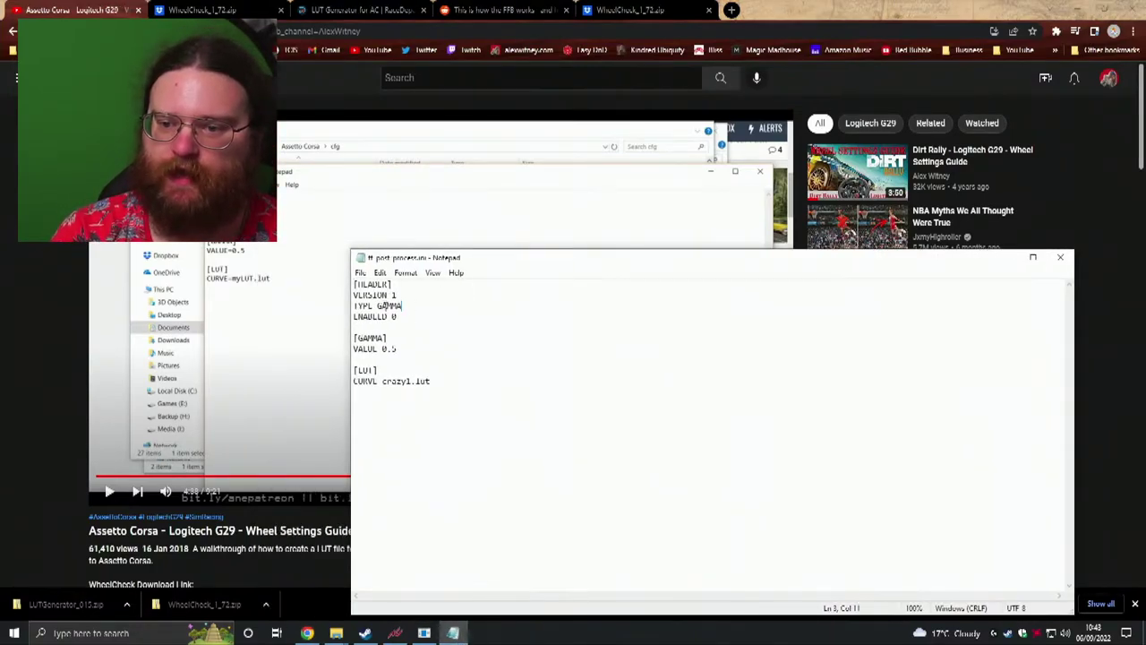
Edit ff_post_process.ini so that TYPE is LUT, ENABLED is 1 and the LUT CURVE is MyLUT.lut
drag(402, 306, 379, 306)
text(LUT)
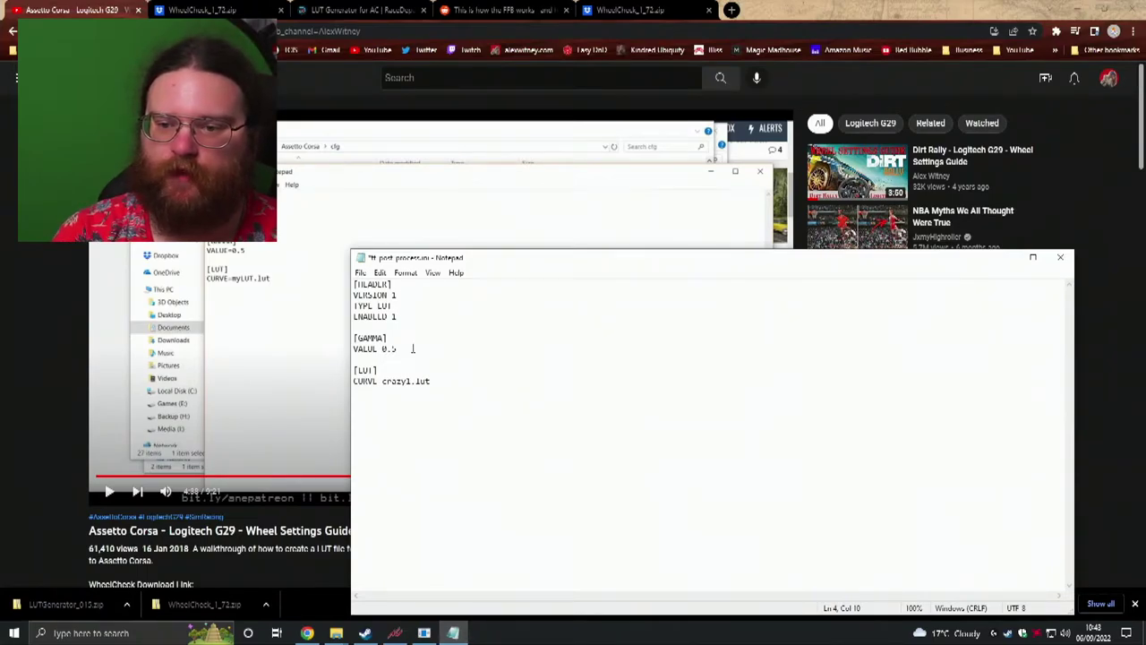
mouse_move(405, 380)
mouse_down()
mouse_move(354, 381)
mouse_move(387, 380)
mouse_up()
click(407, 380)
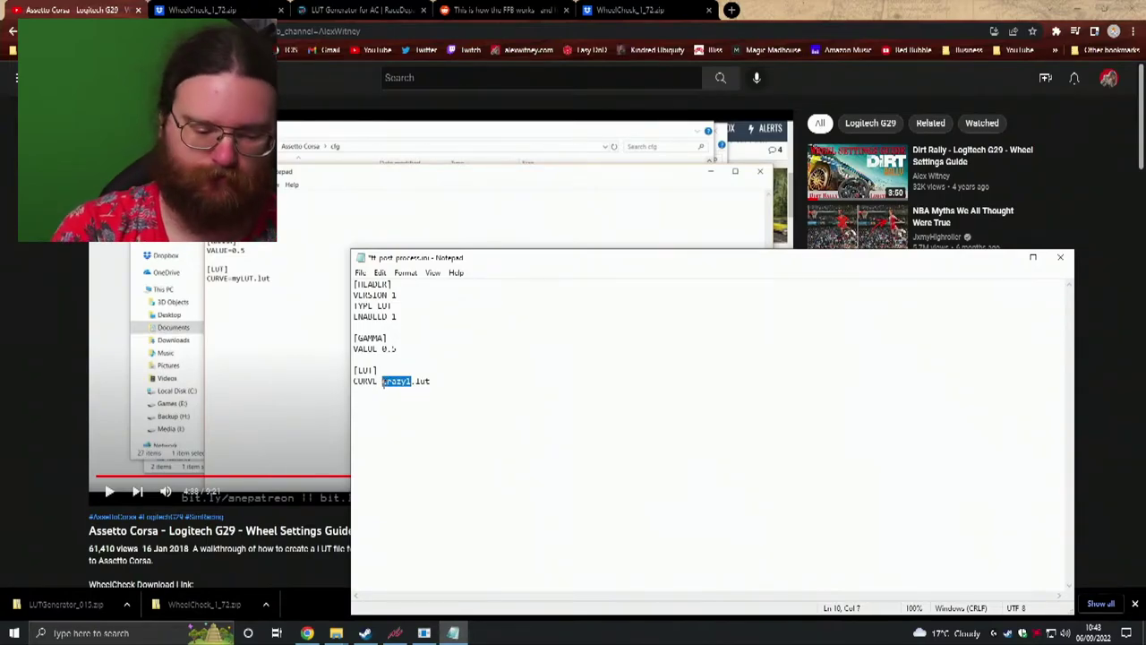
text(MyLUT)
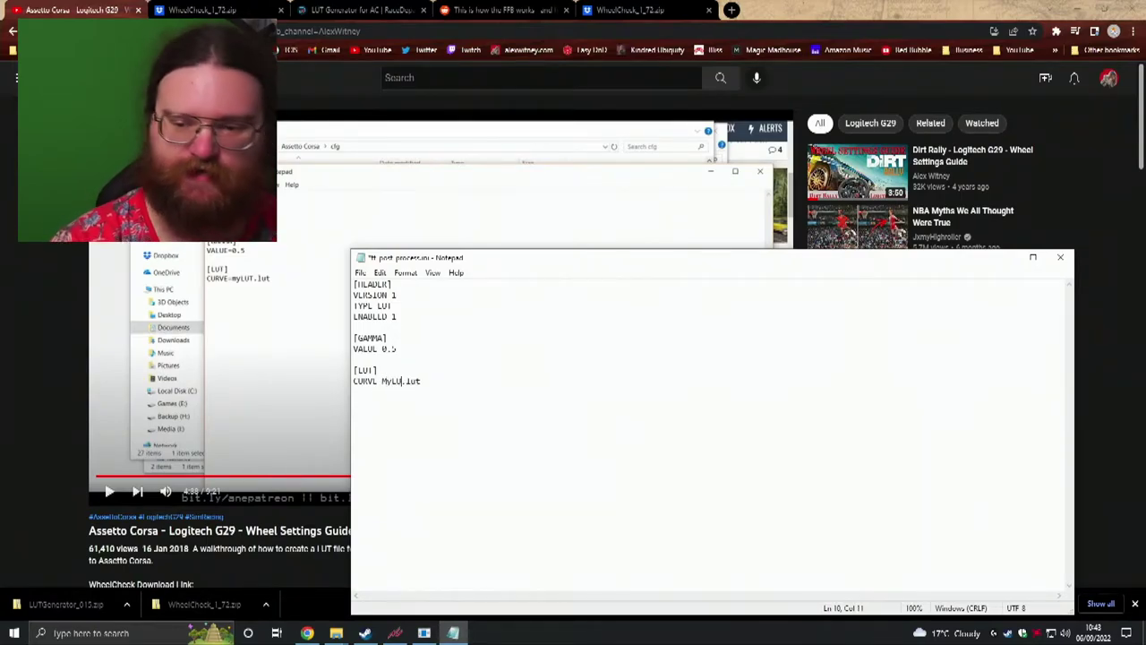
Save and close ff_post_process.ini, and resume playing the LUT video guide
click(360, 272)
click(377, 322)
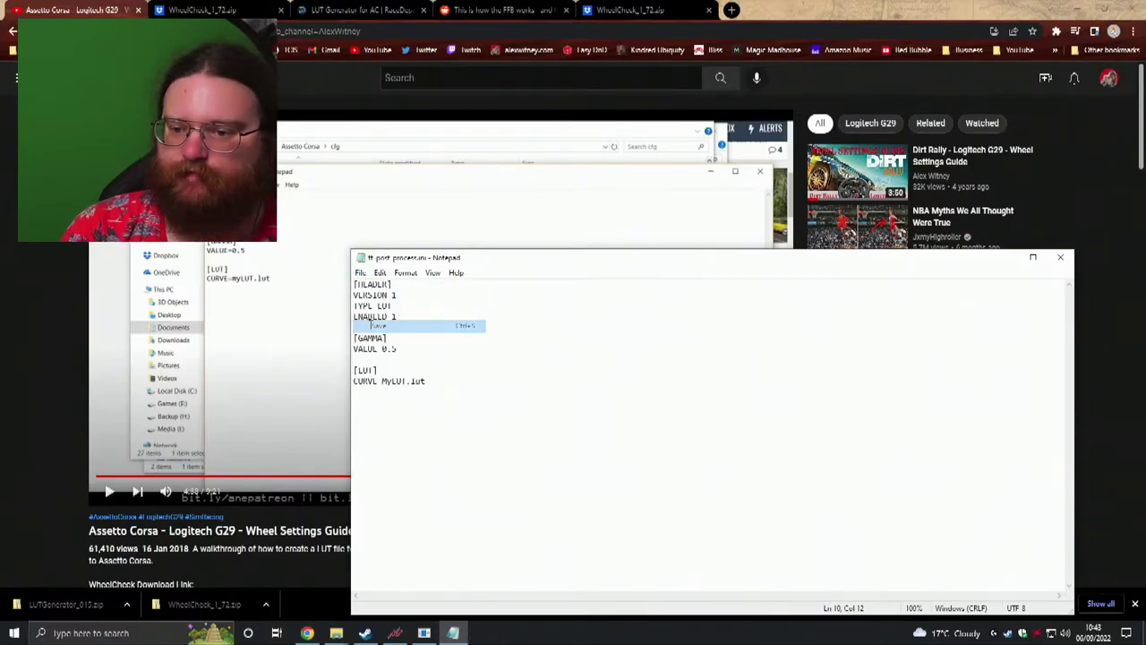
click(1062, 258)
click(382, 376)
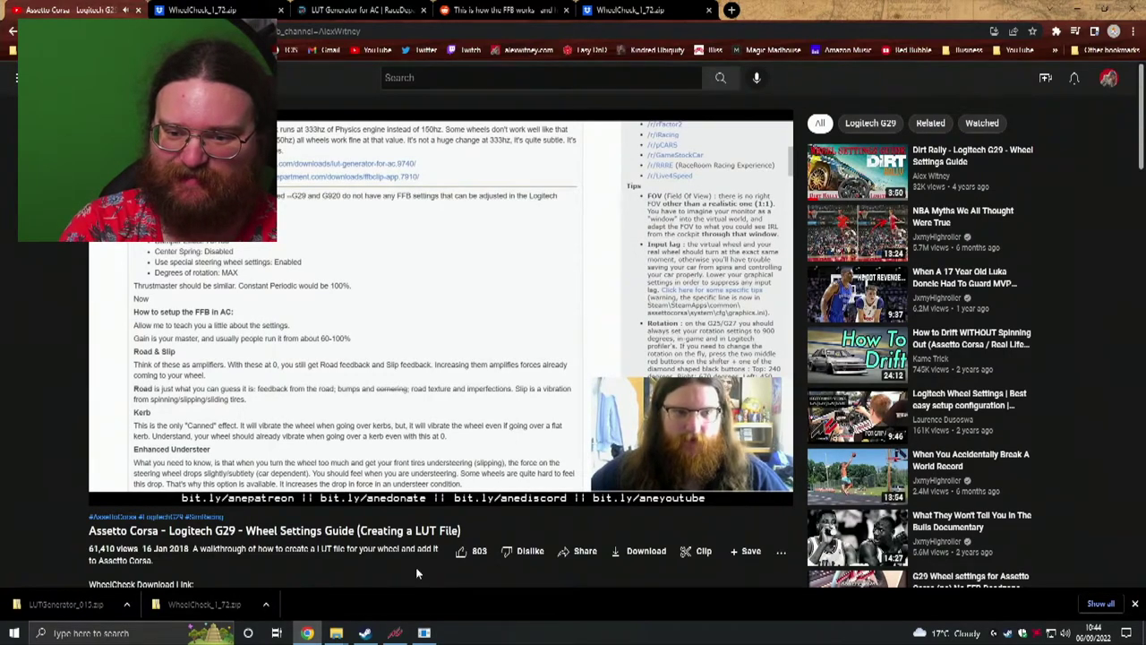
Review the Reddit post's recommended Gain, Road, Kerb, Slip and Understeer settings and tuning order, and return to the video guide
key(ctrl+4)
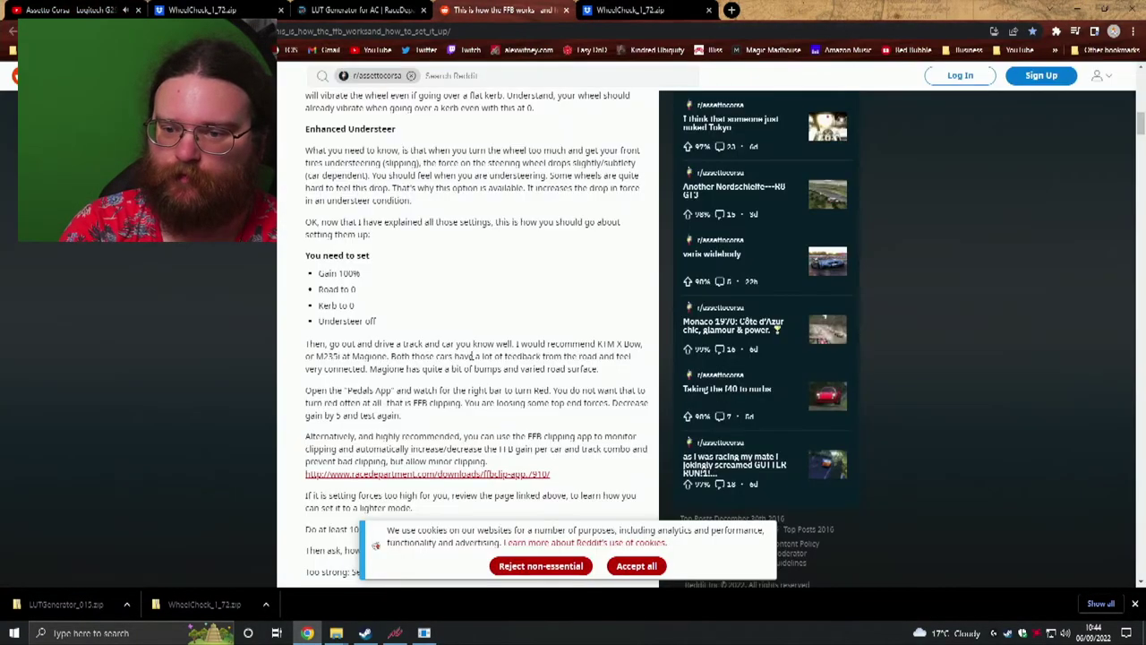
scroll(233, 342, up, 3)
scroll(243, 342, up, 3)
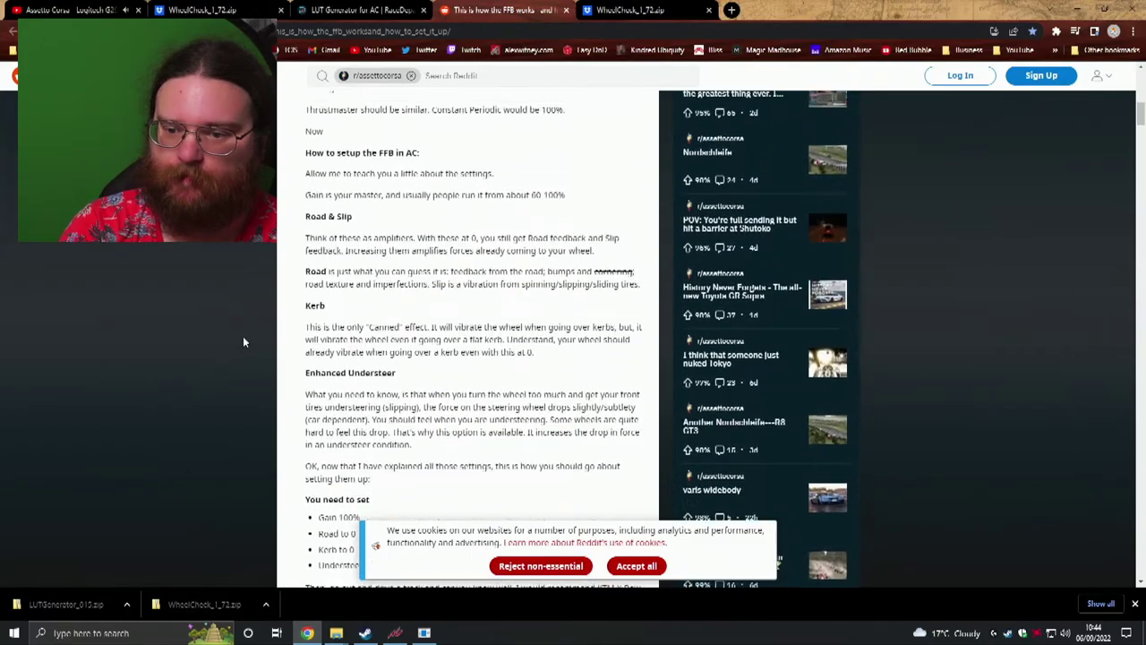
scroll(243, 342, down, 3)
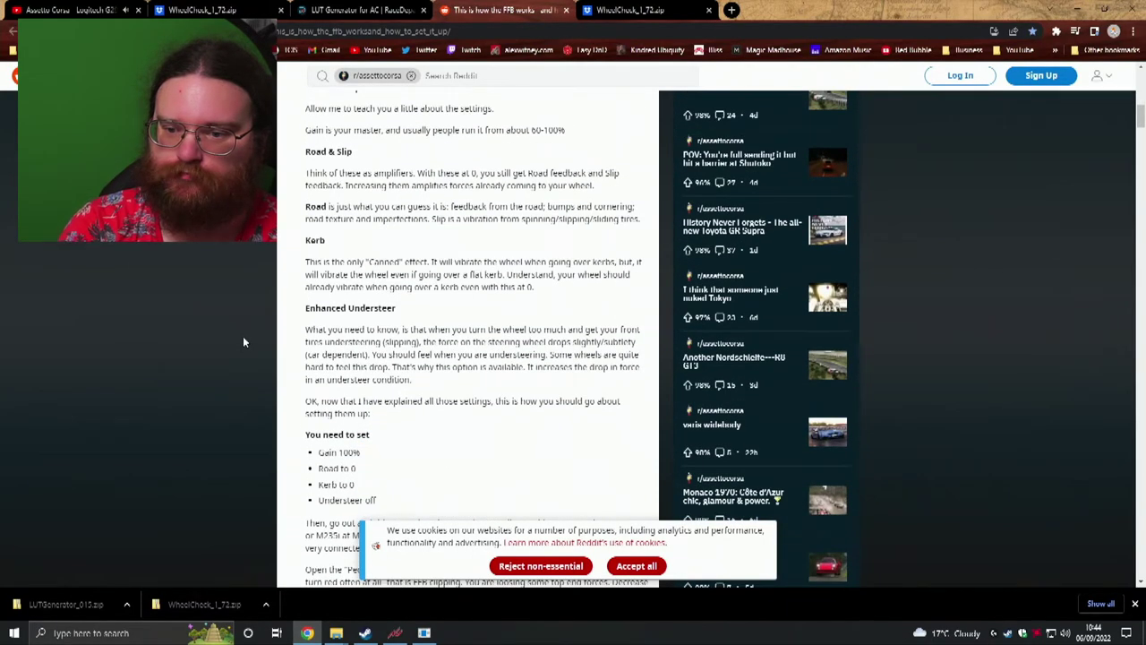
scroll(243, 342, down, 8)
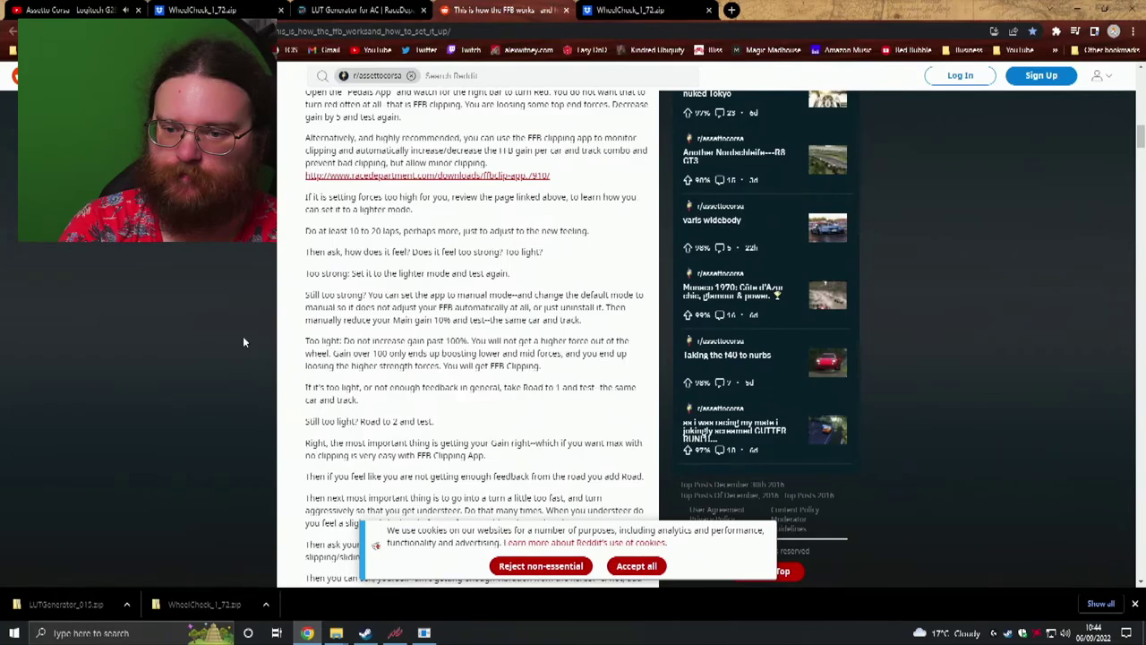
scroll(243, 342, down, 9)
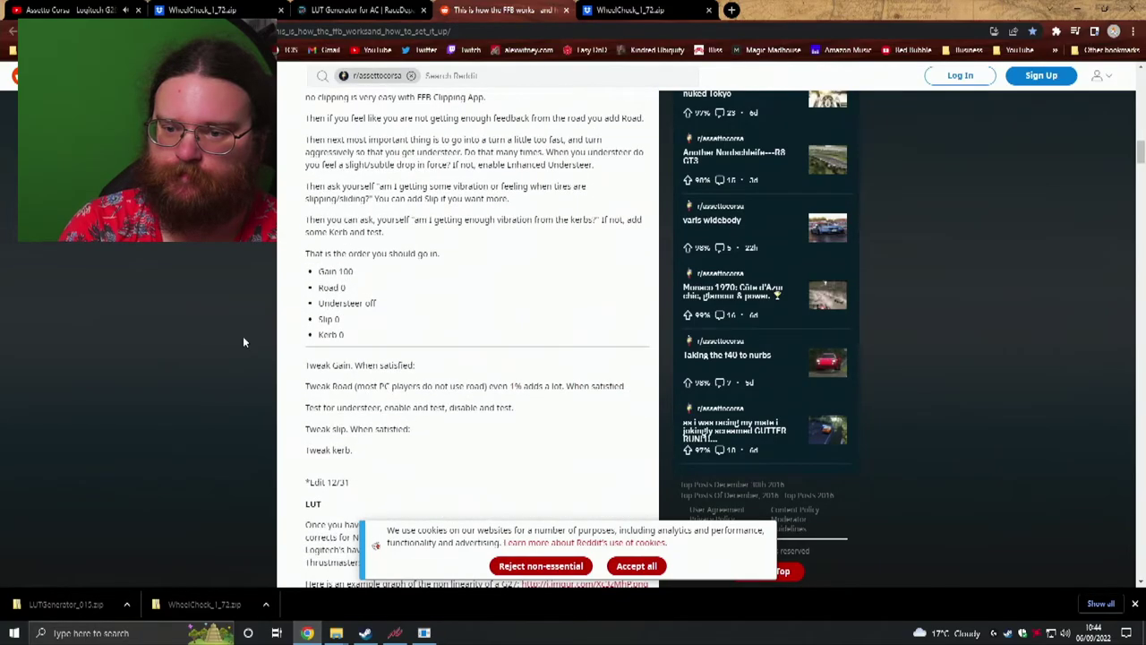
scroll(243, 341, up, 7)
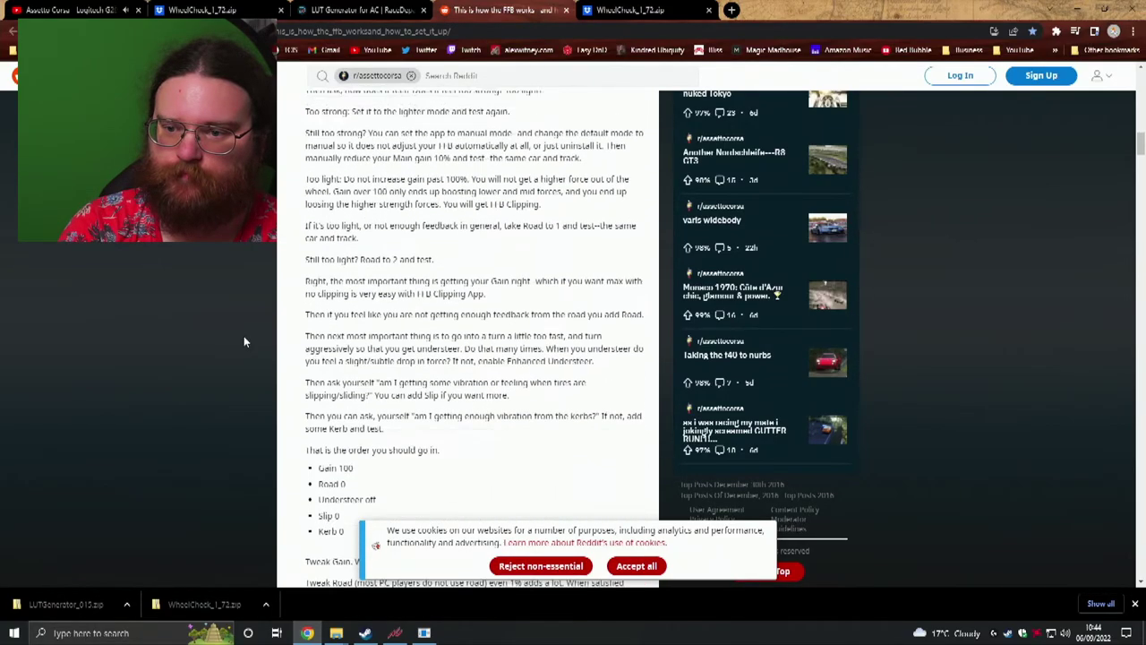
scroll(243, 341, down, 14)
scroll(242, 341, up, 3)
key(ctrl+1)
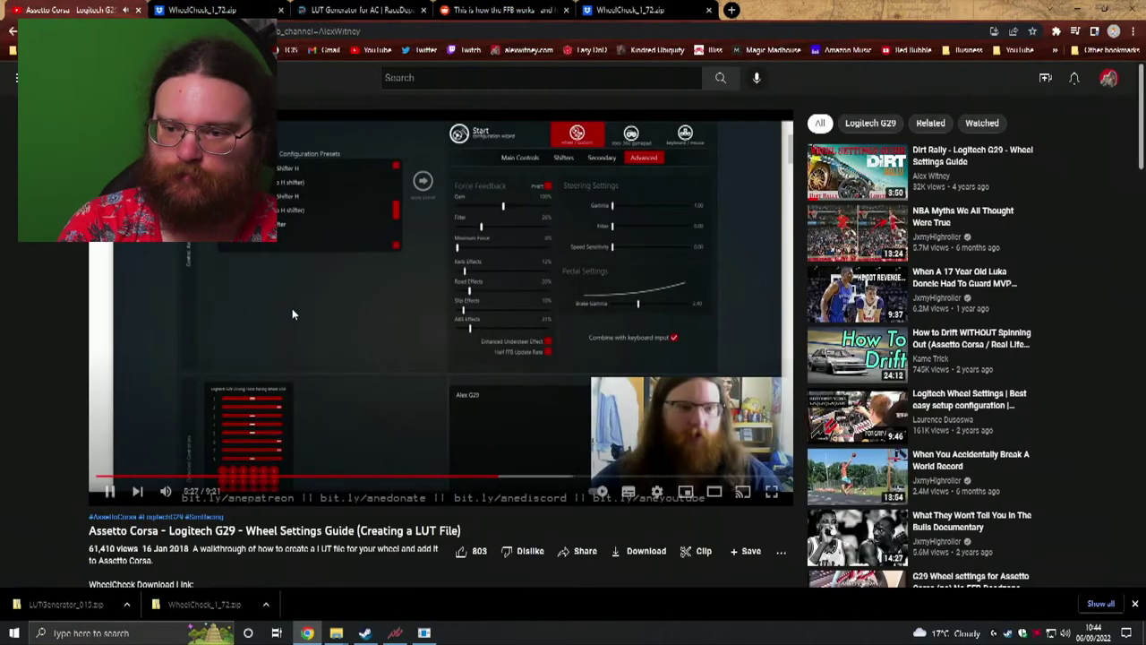
Check the launcher's advanced force feedback settings, exit Assetto Corsa and quit the LUT Generator output graph
mouse_move(394, 634)
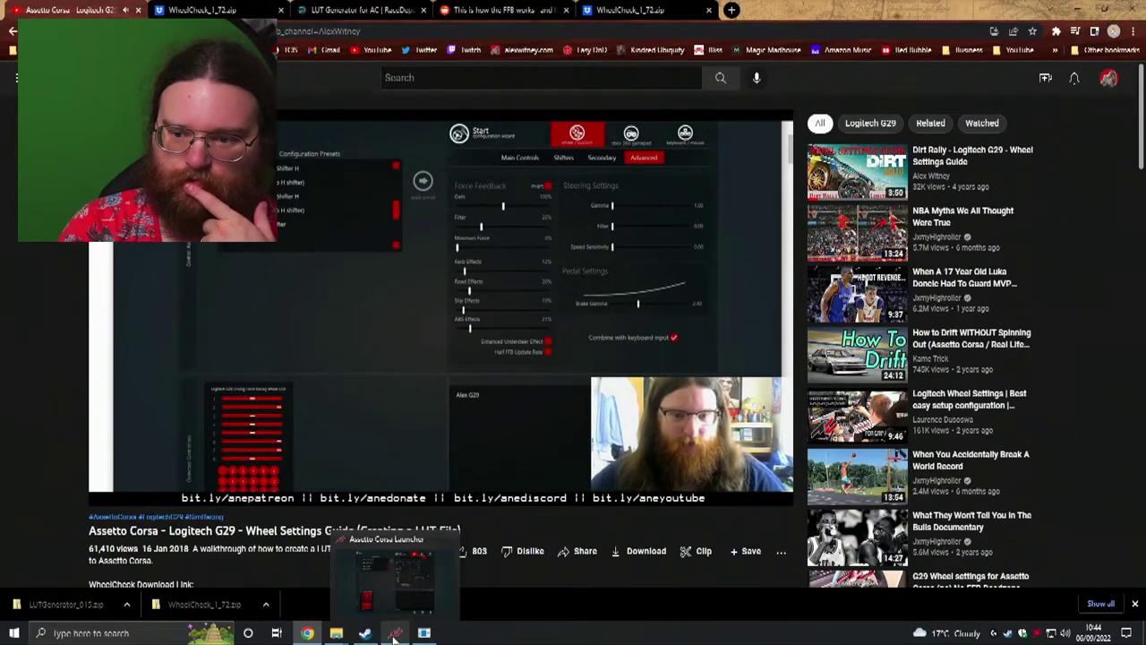
click(394, 634)
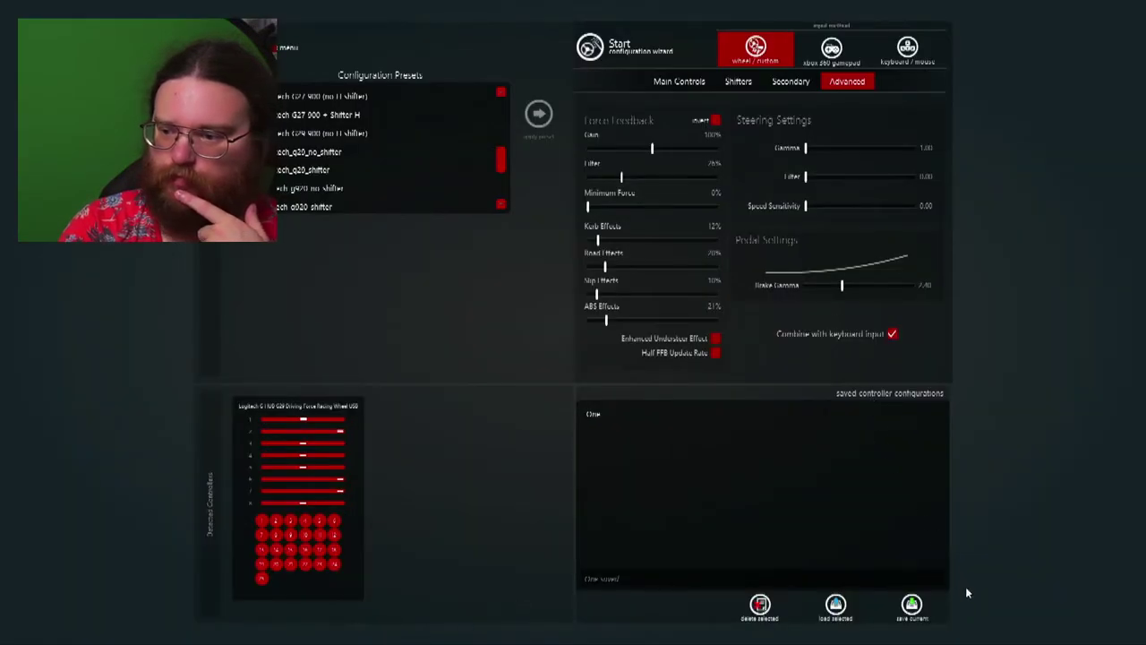
click(340, 313)
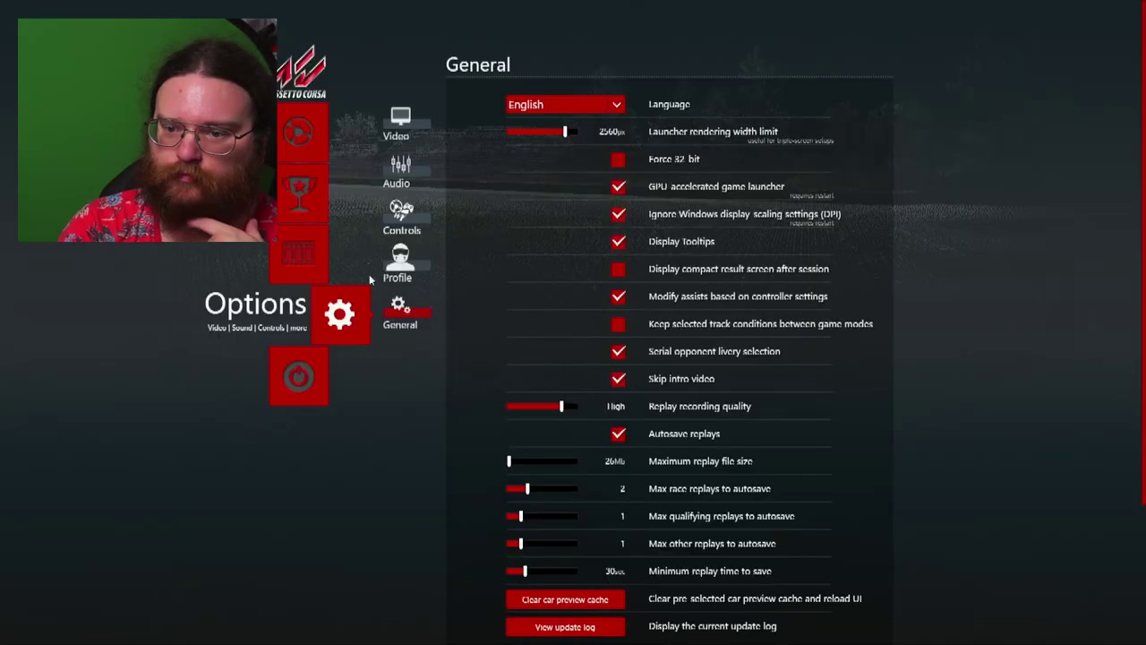
click(320, 385)
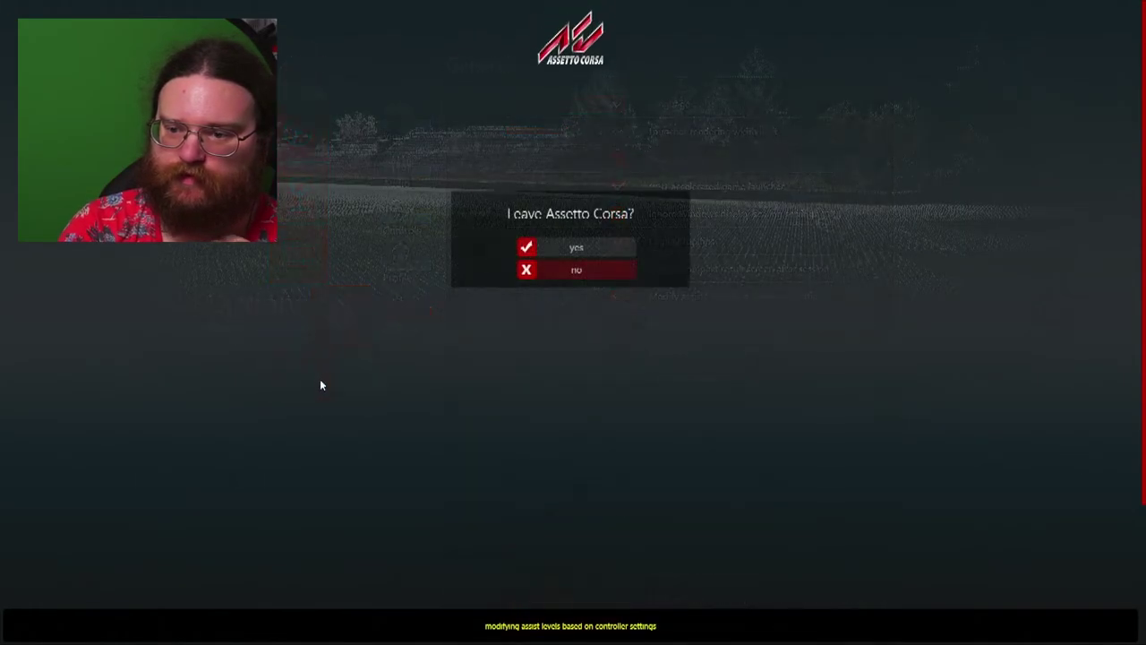
click(573, 248)
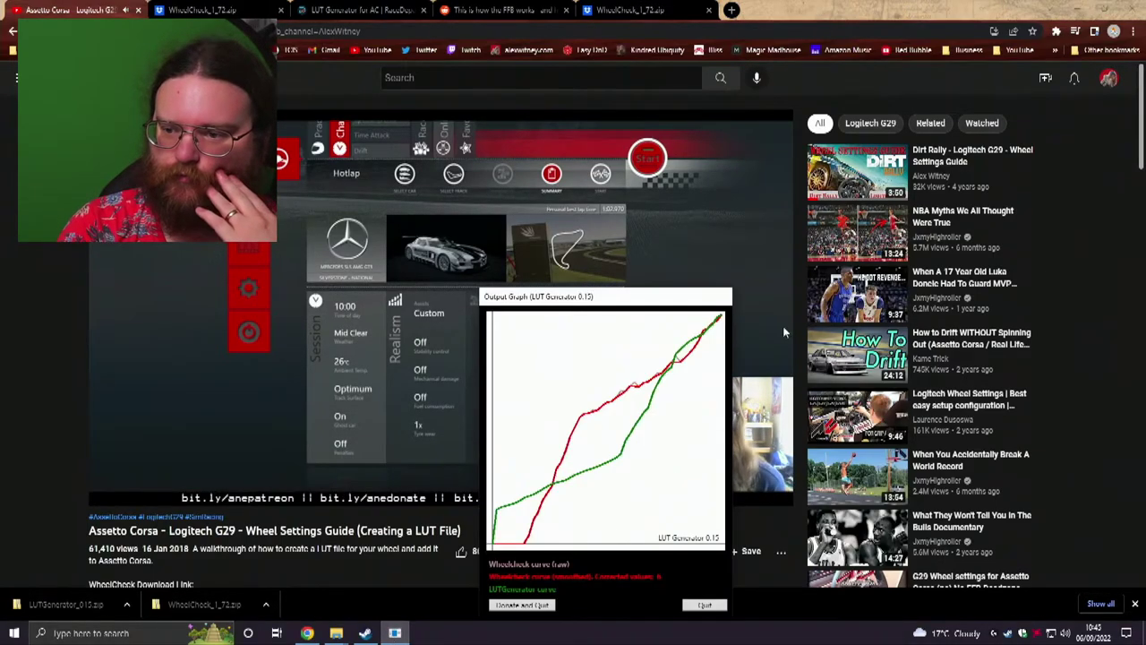
click(704, 606)
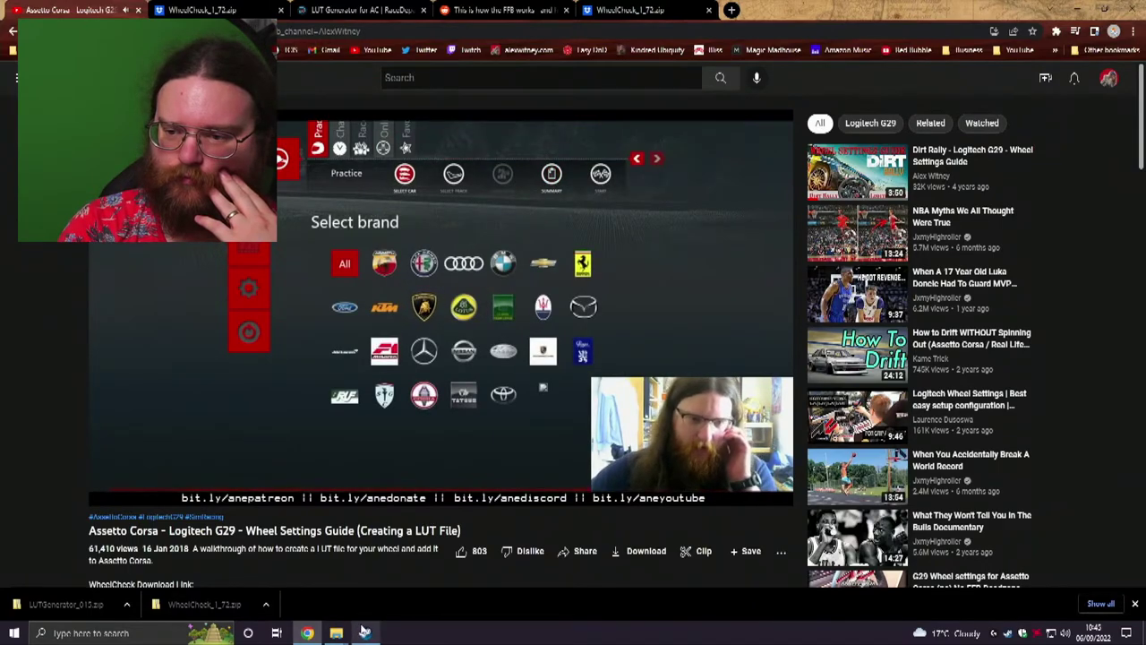
Launch WheelCheck.exe from the Desktop folder, choose the Logitech G HUB G29 joystick and move the test window clear of the file list
mouse_move(365, 632)
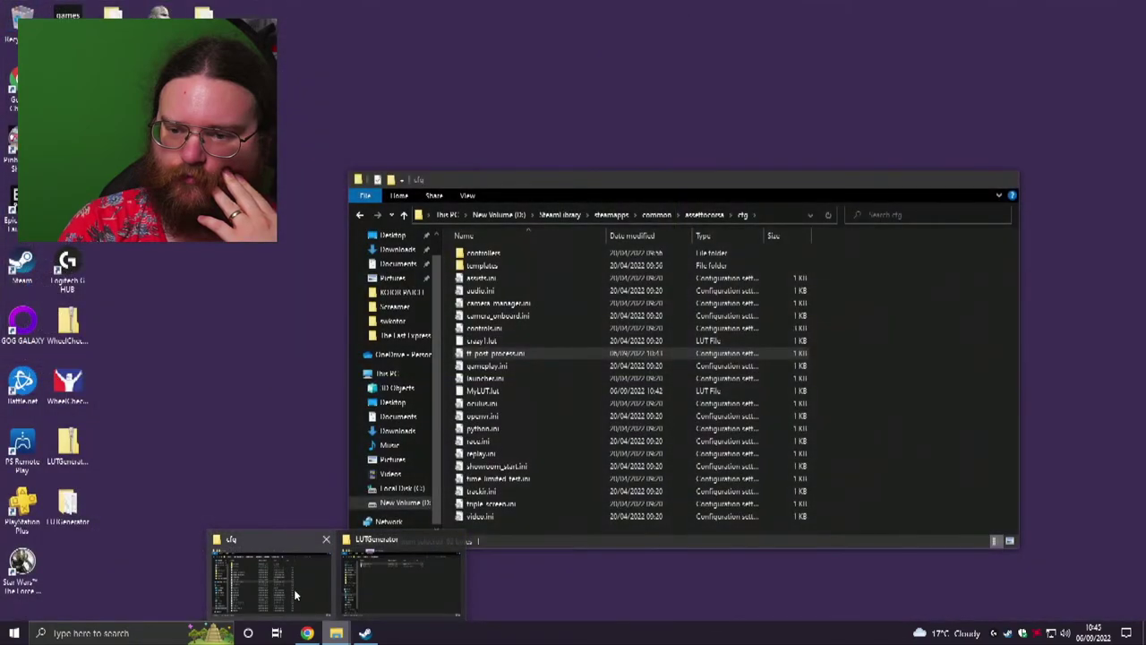
click(294, 588)
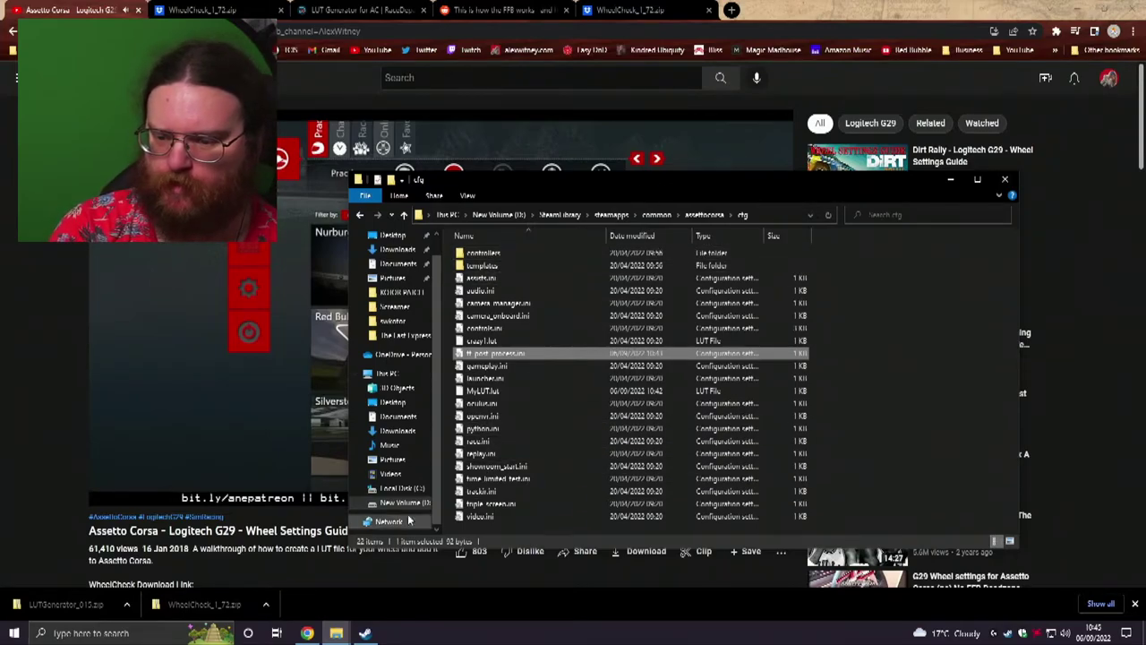
click(399, 250)
click(398, 259)
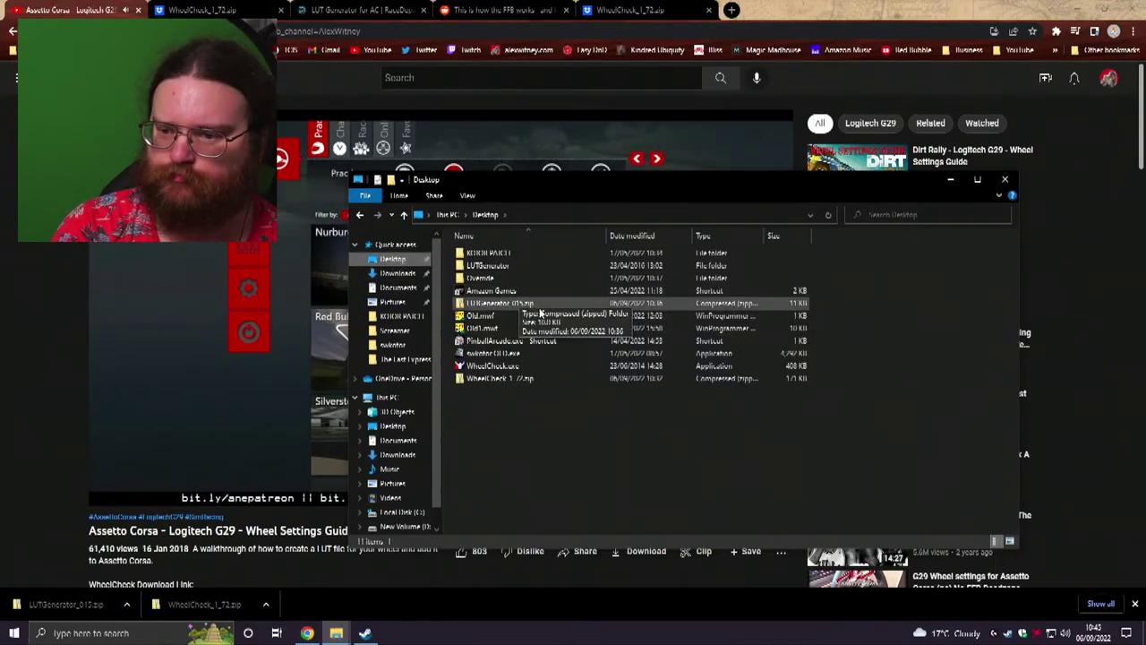
double_click(494, 366)
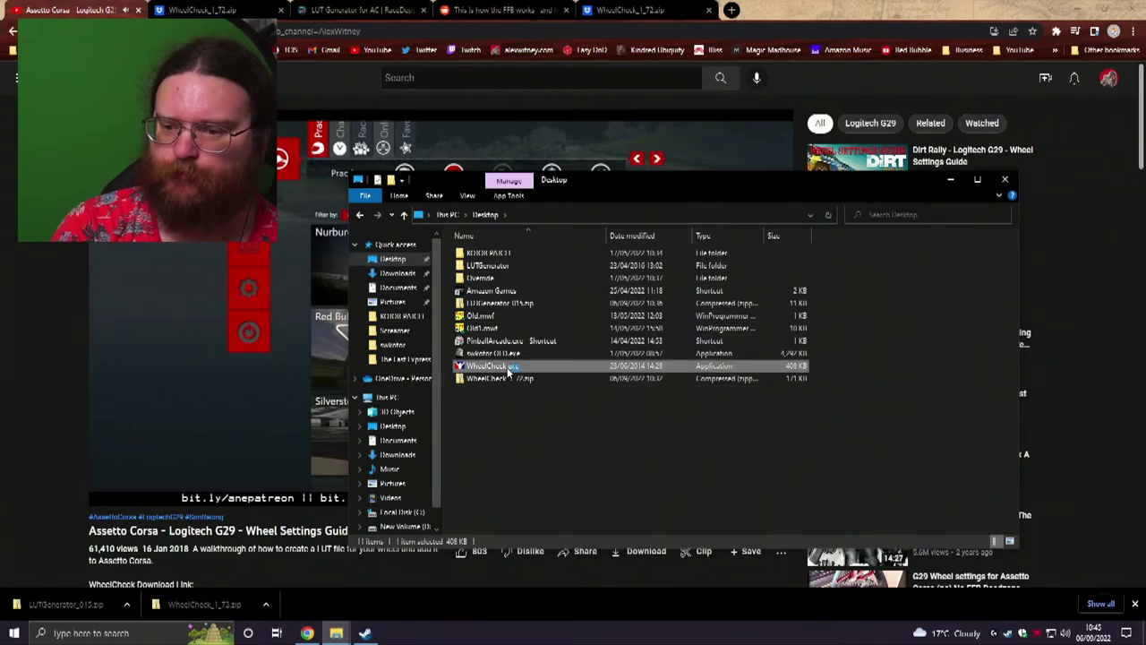
click(499, 130)
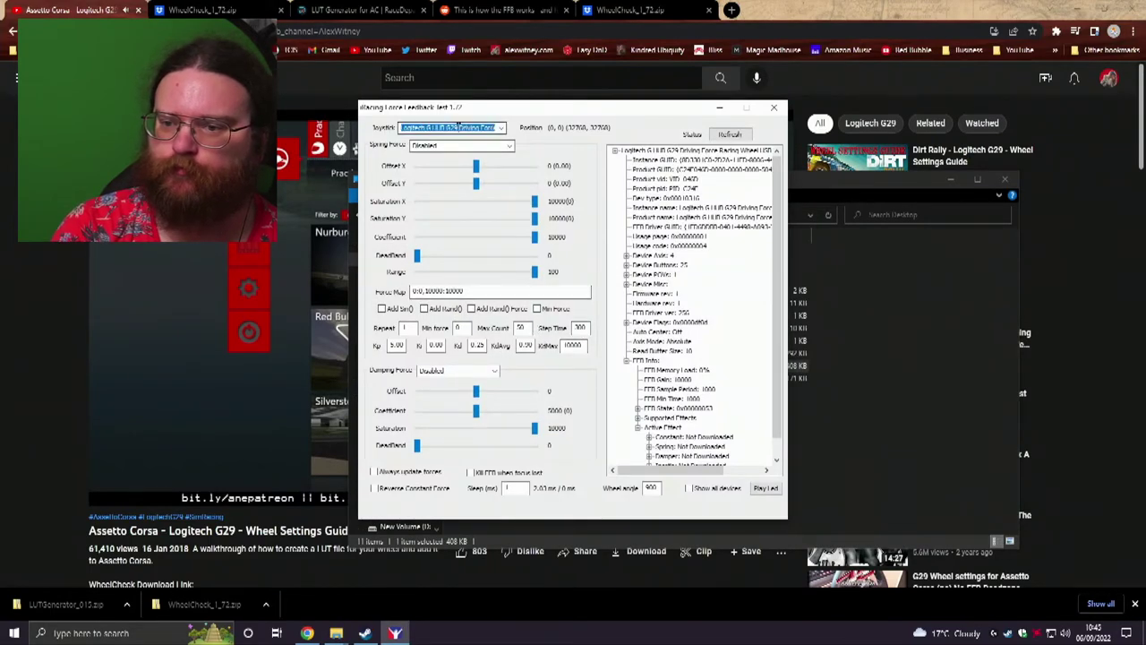
click(499, 130)
click(488, 141)
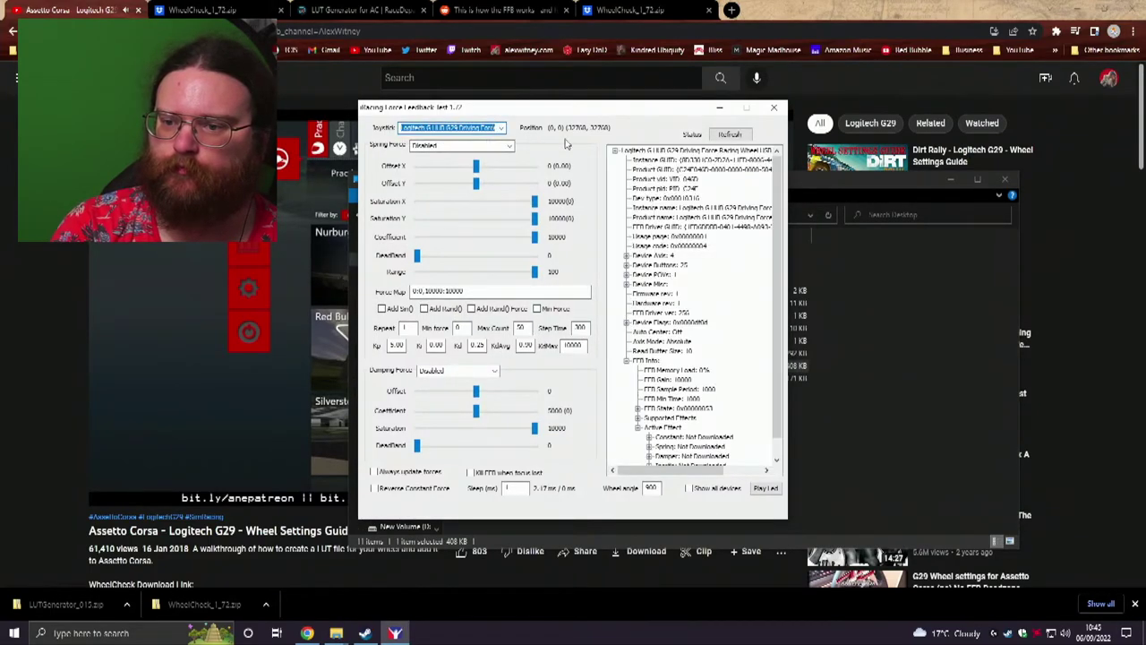
drag(611, 109, 882, 161)
Bring up the LUTGenerator folder window and browse to Documents, where the WheelCheck CSV logs are stored
mouse_move(336, 632)
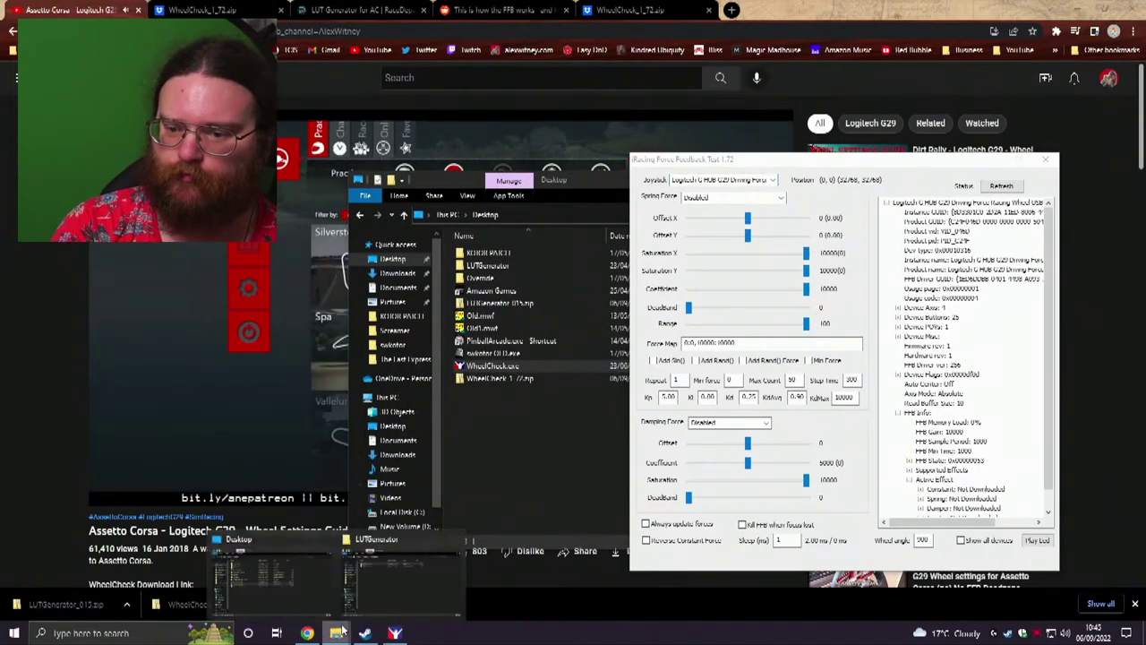
click(390, 569)
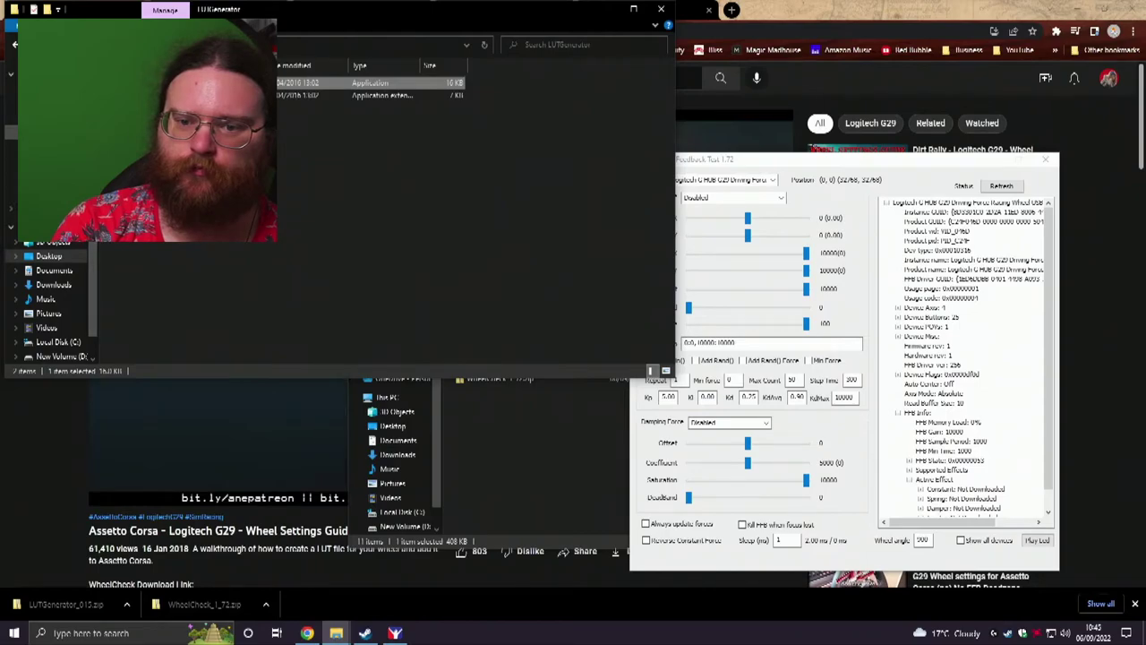
click(13, 134)
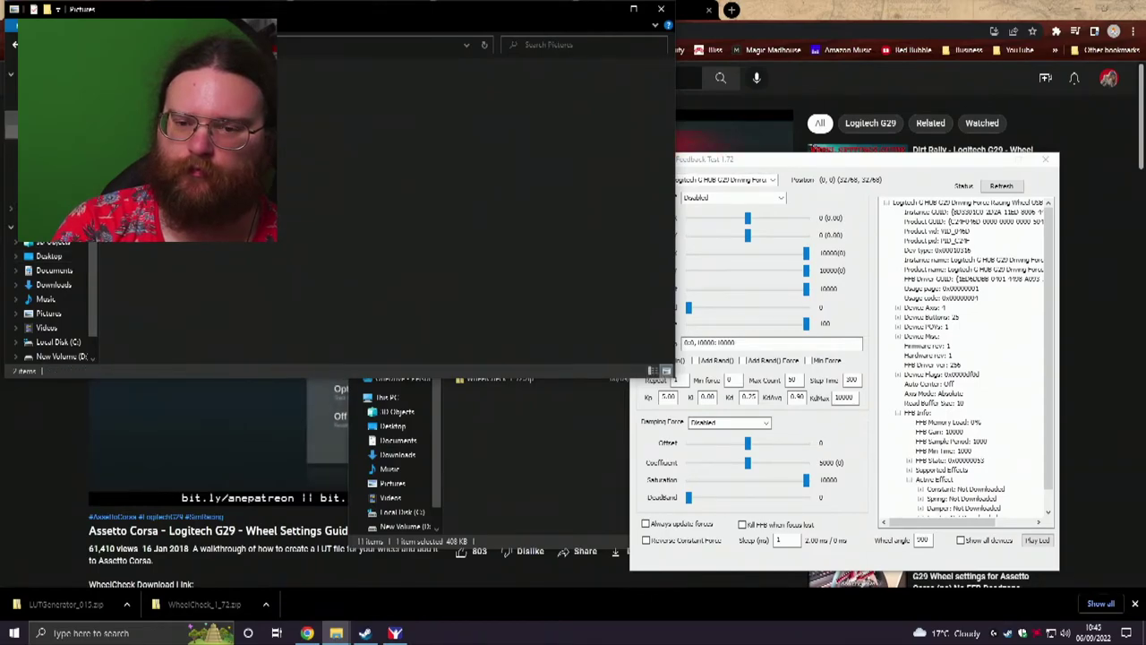
click(11, 125)
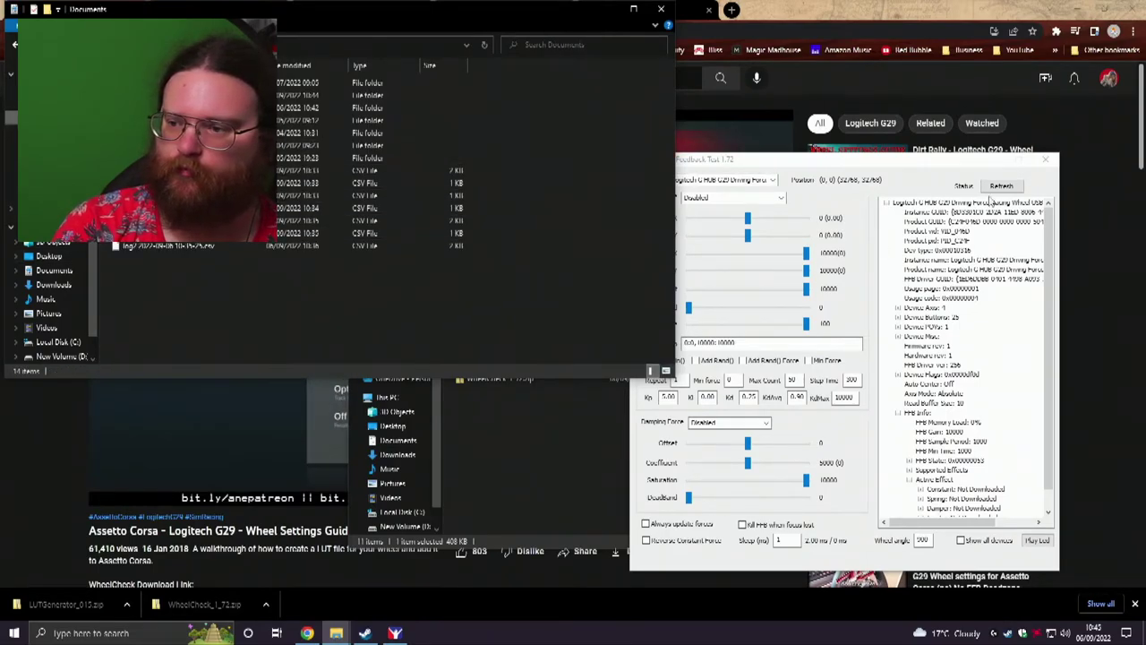
Close the WheelCheck test window and delete all the old CSV log files from Documents
click(1045, 159)
drag(170, 246, 195, 193)
right_click(196, 195)
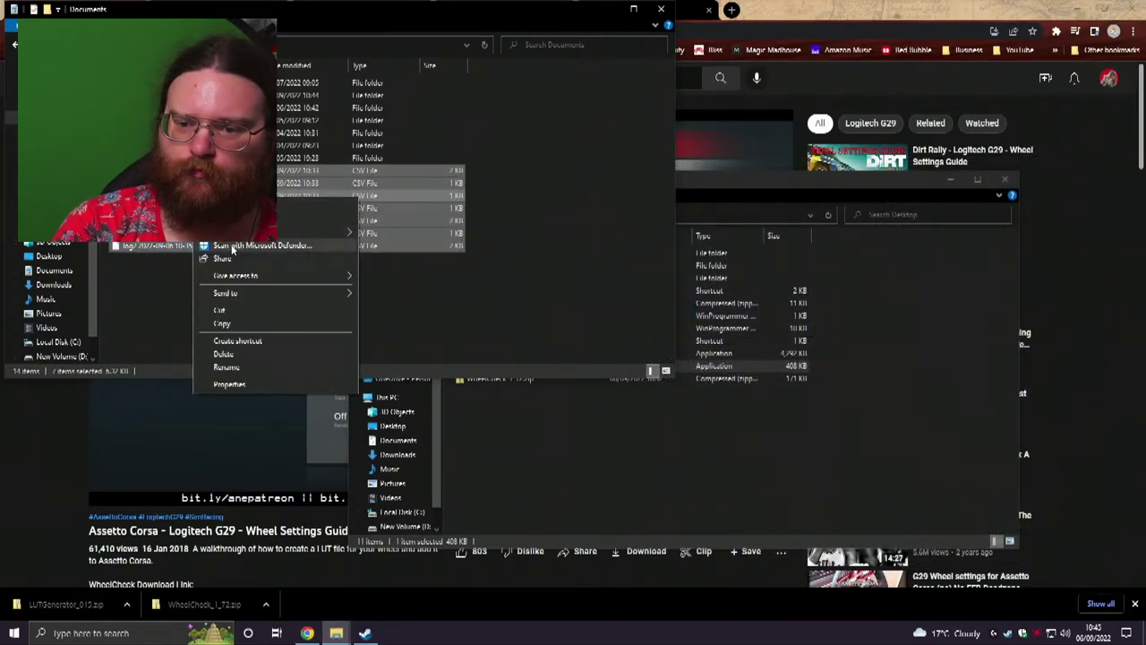
click(244, 355)
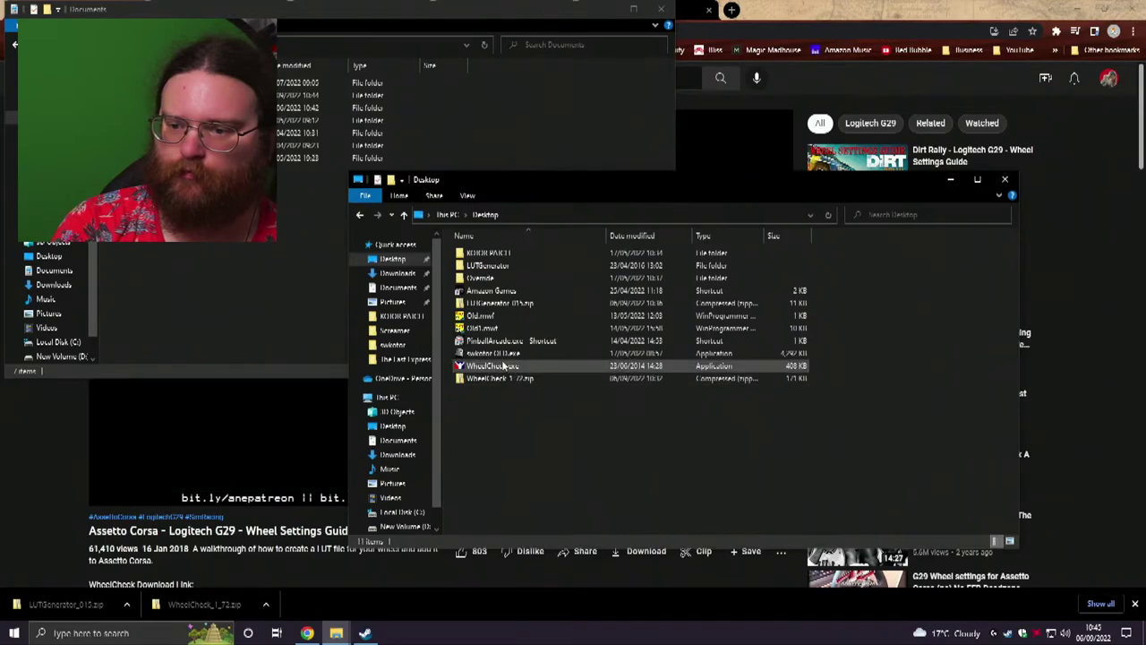
Relaunch WheelCheck.exe, run the Step Log 2 (linear force test), and arrange the windows so the Documents files are visible
double_click(525, 366)
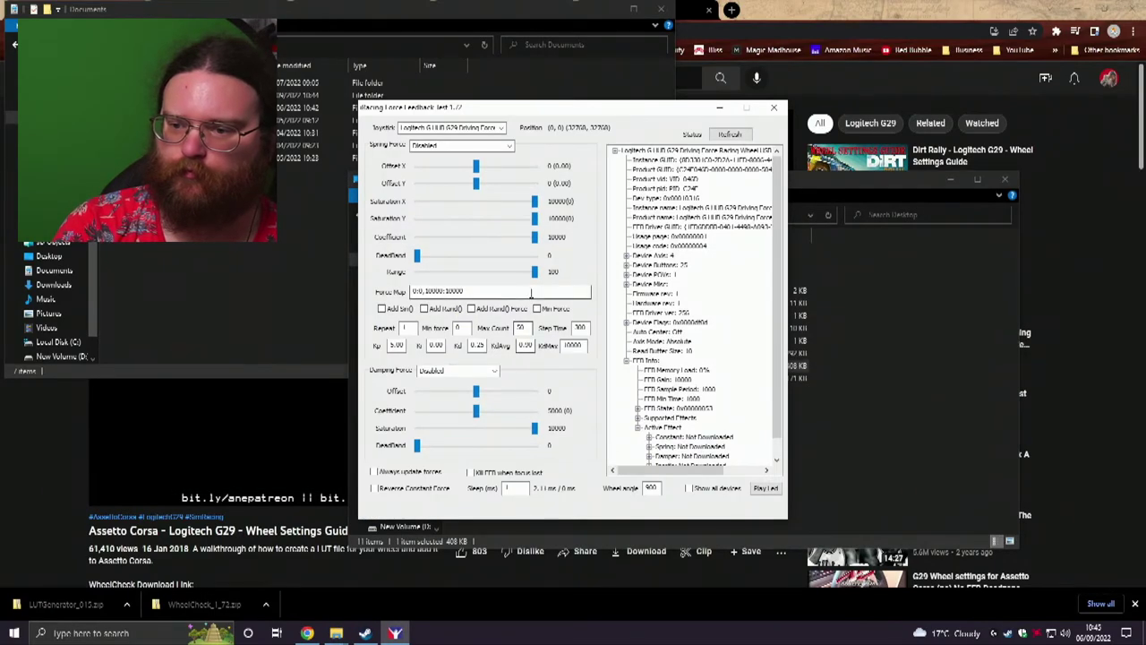
click(484, 144)
click(485, 144)
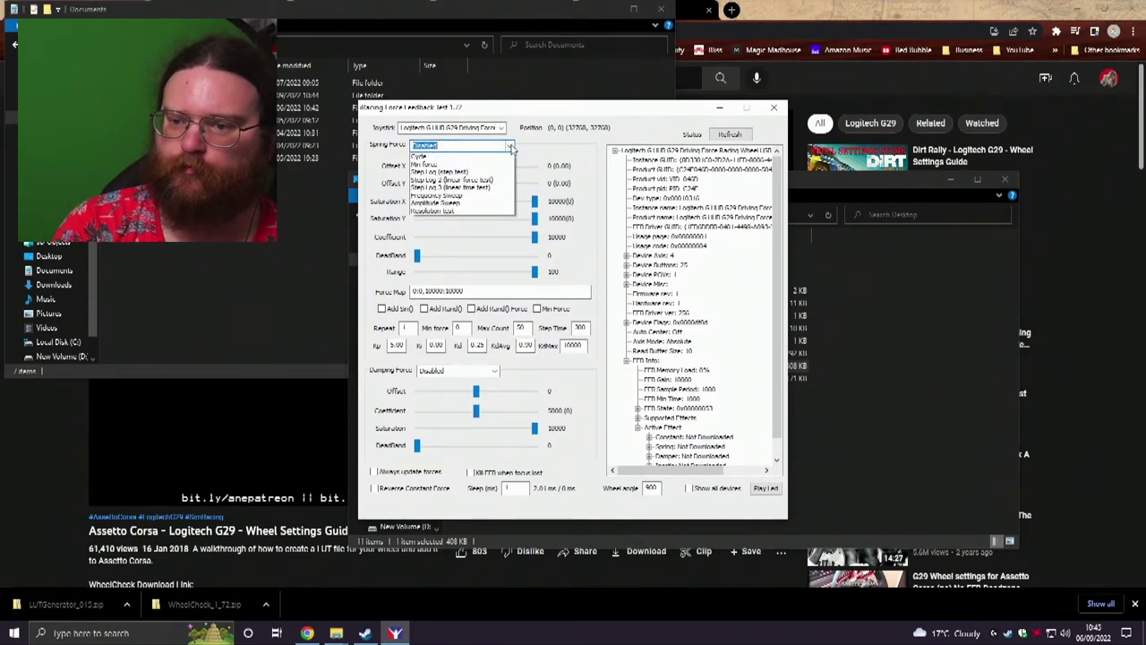
click(489, 252)
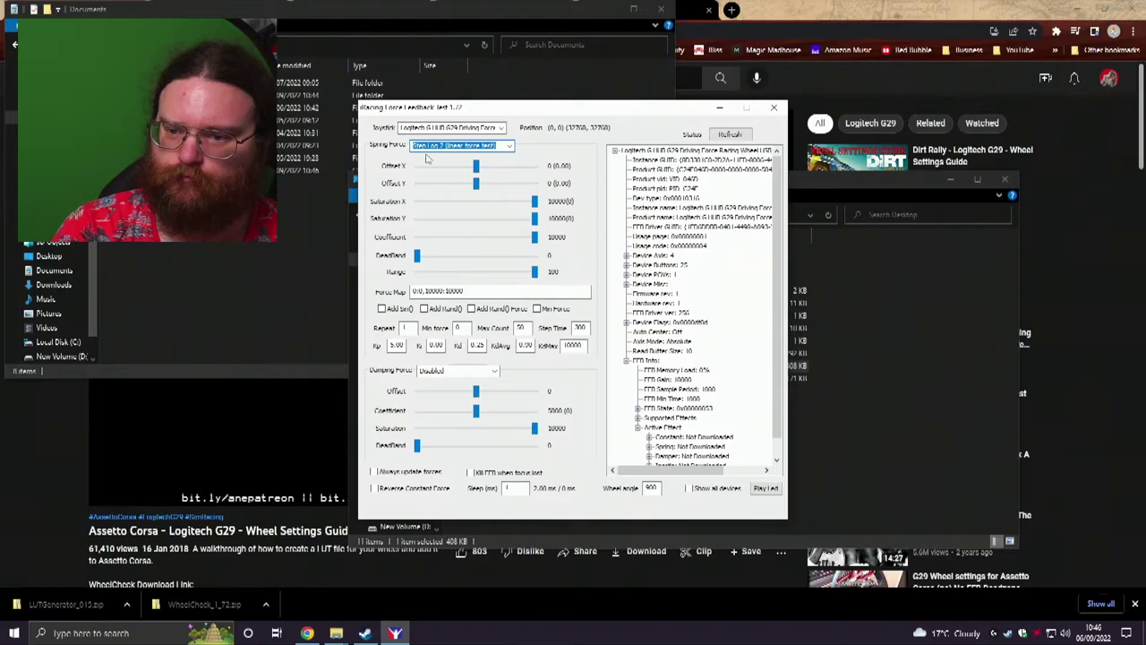
drag(467, 115, 815, 197)
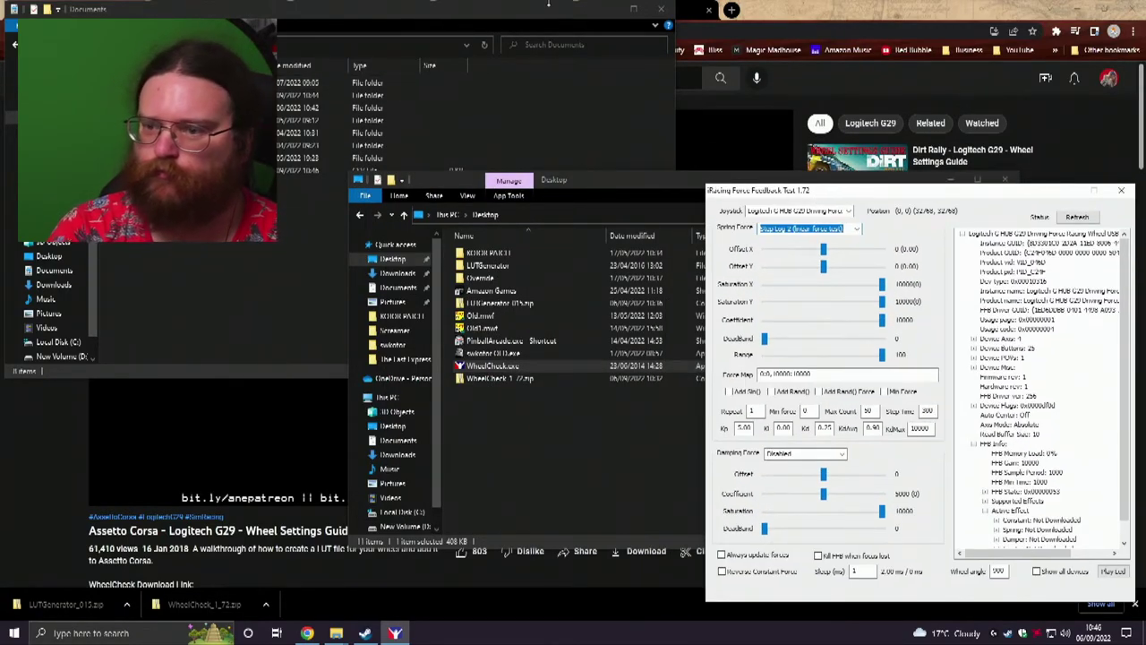
drag(559, 18, 552, 311)
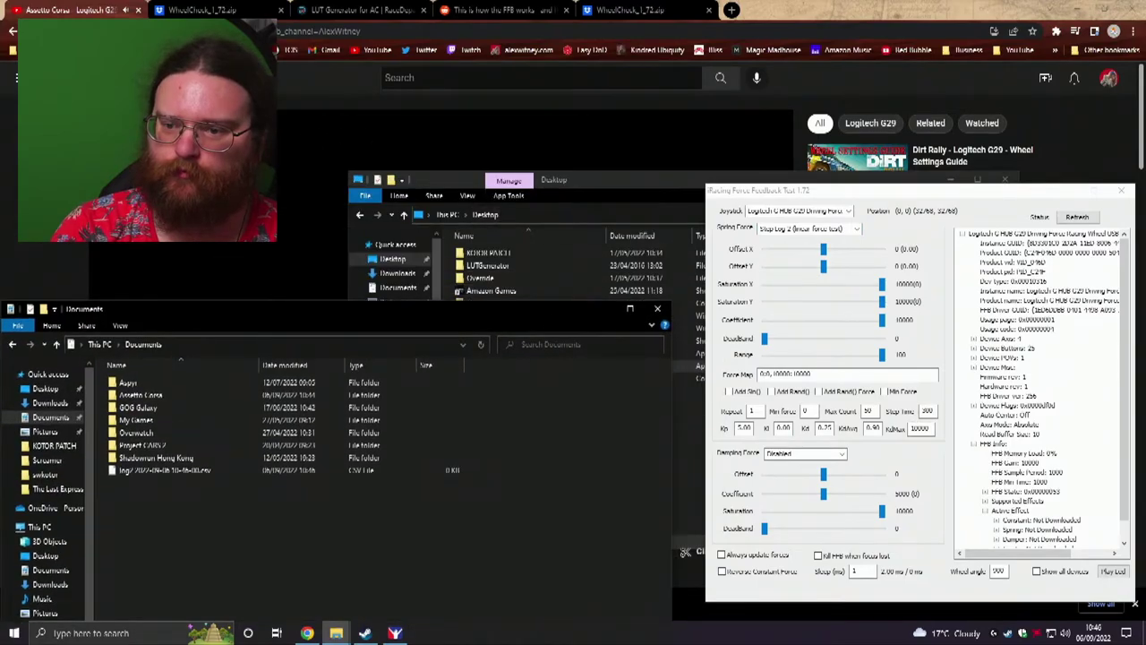
Review the LUT Generator page's instructions on Max Count, Step Log 2 and ff_post_process.ini alongside the video guide and the Documents log
click(287, 144)
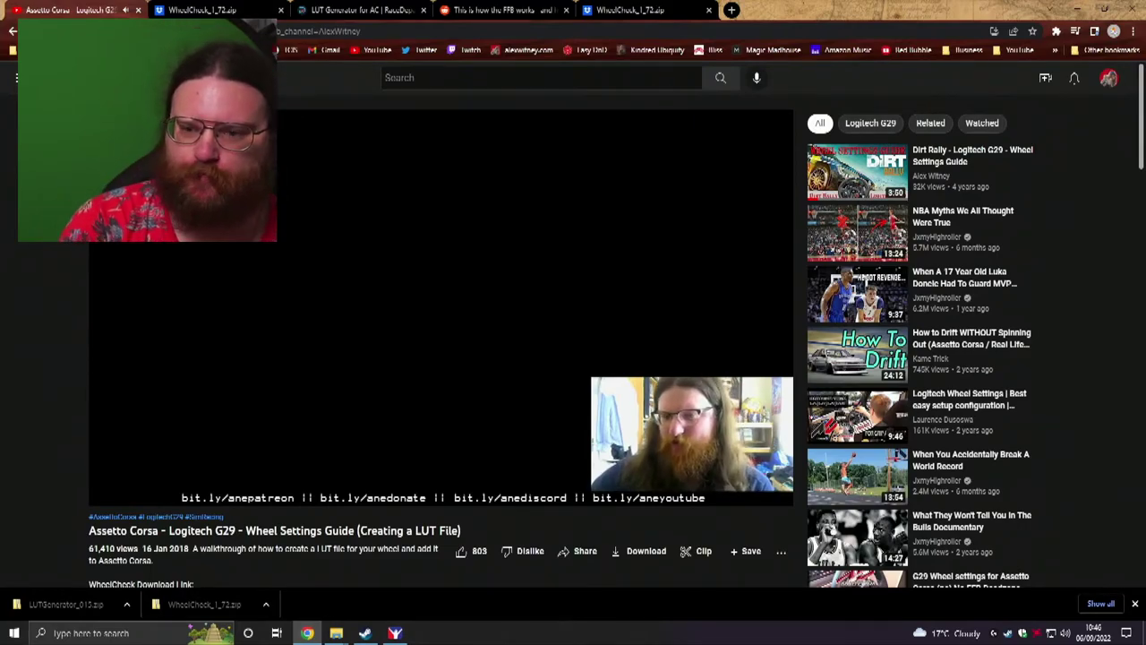
click(363, 9)
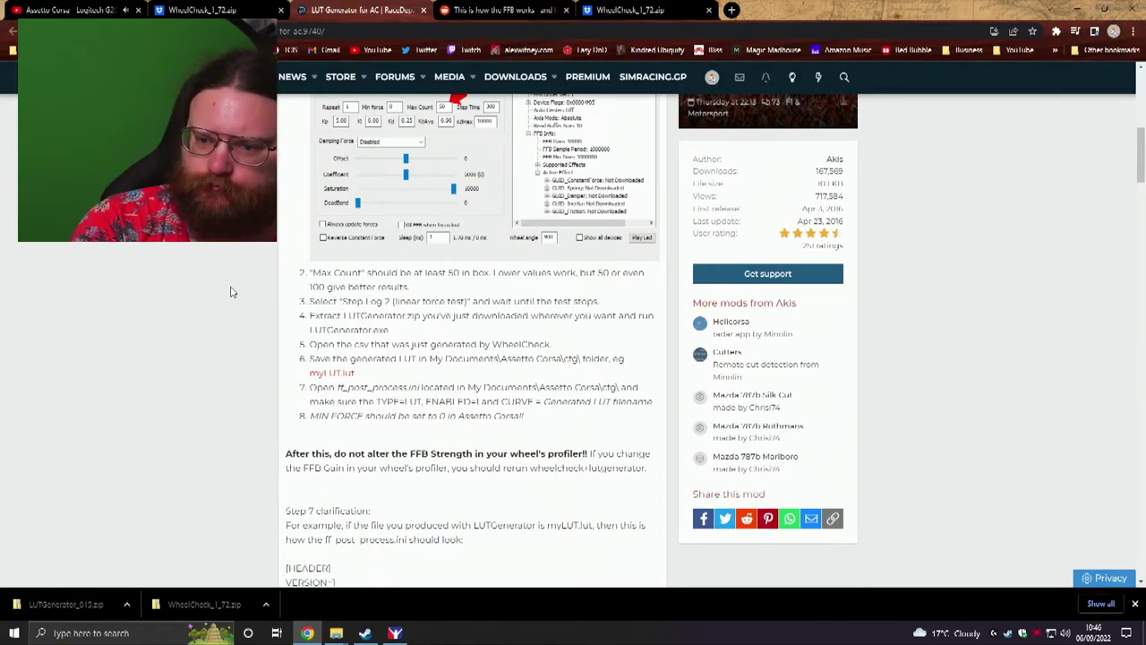
scroll(230, 292, up, 1)
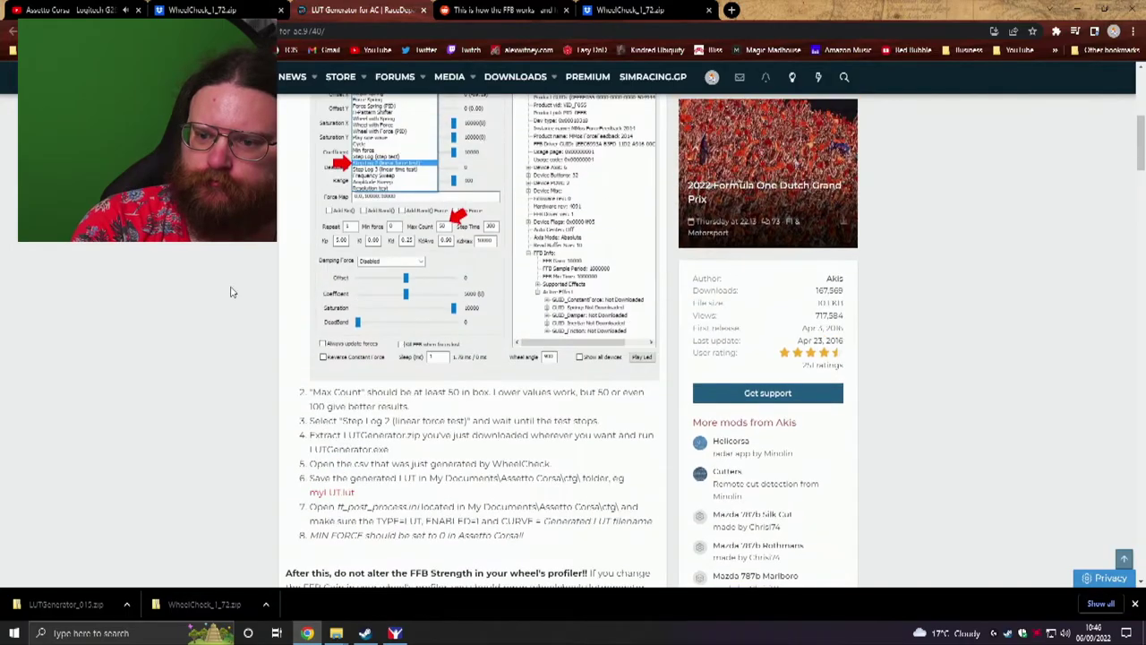
scroll(231, 292, up, 2)
scroll(230, 292, down, 4)
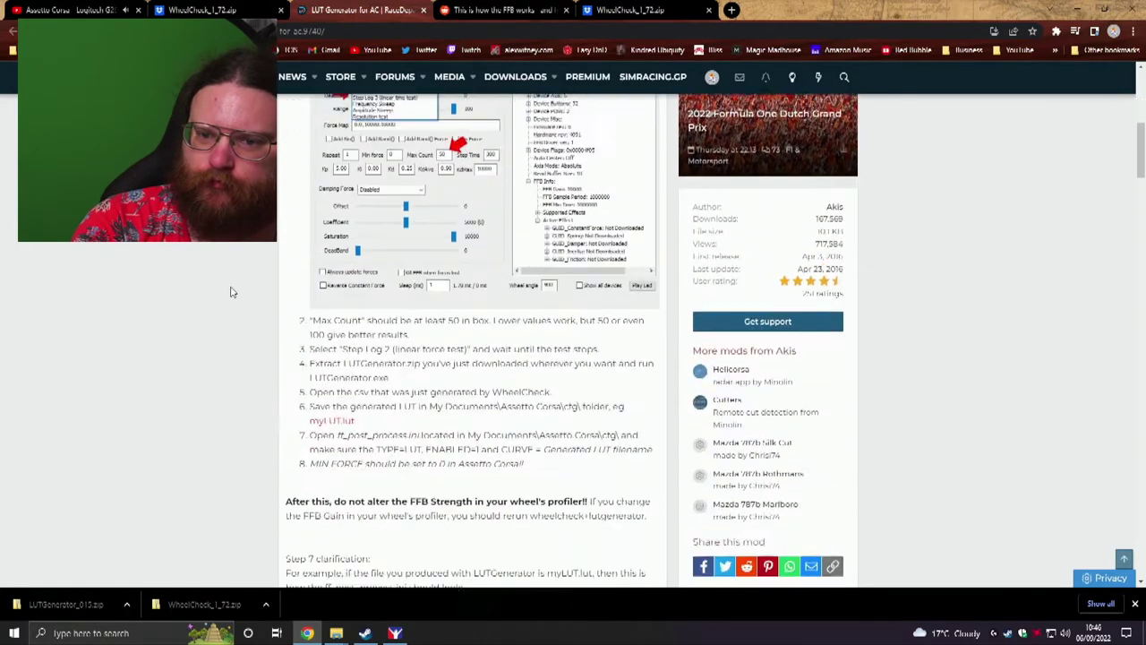
click(72, 10)
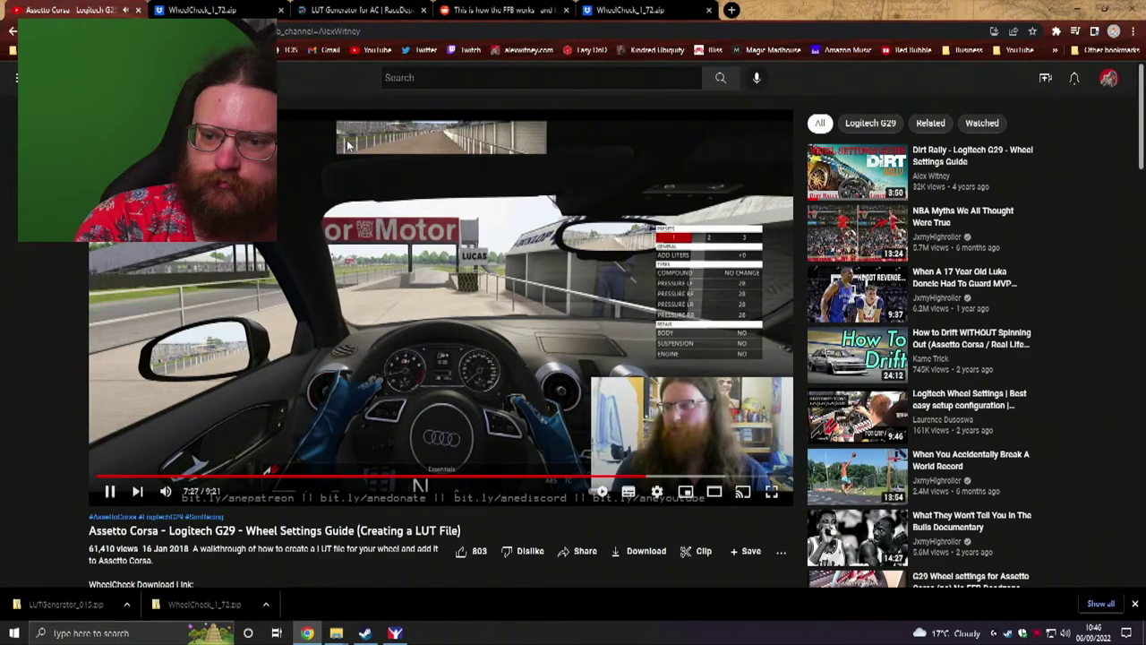
click(345, 8)
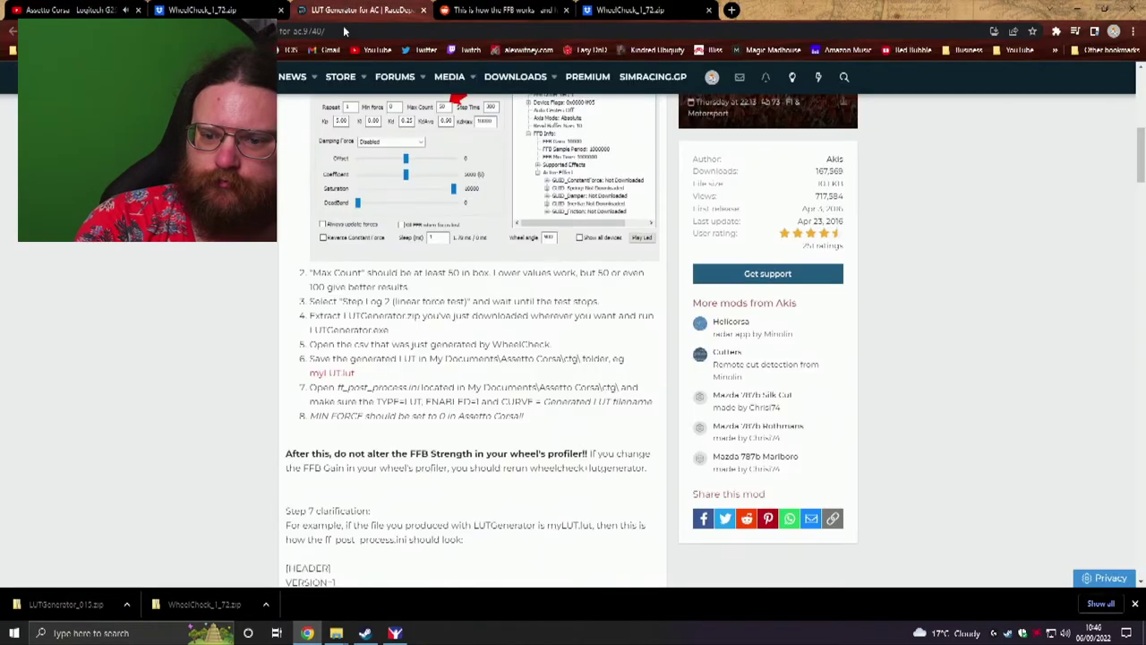
mouse_move(336, 633)
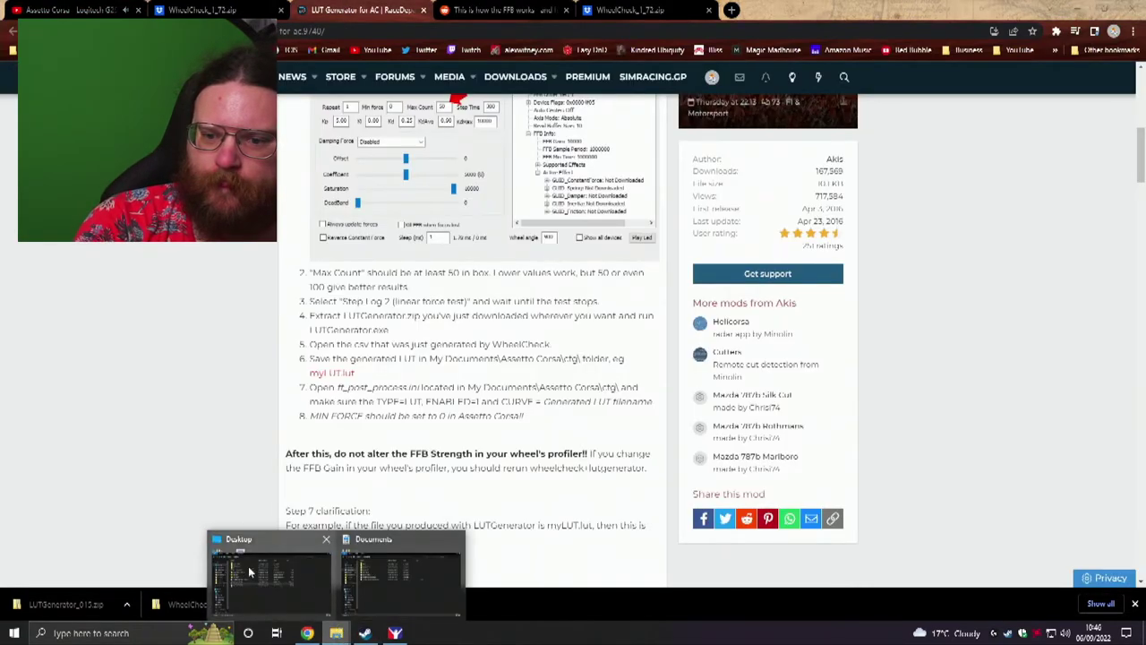
click(387, 571)
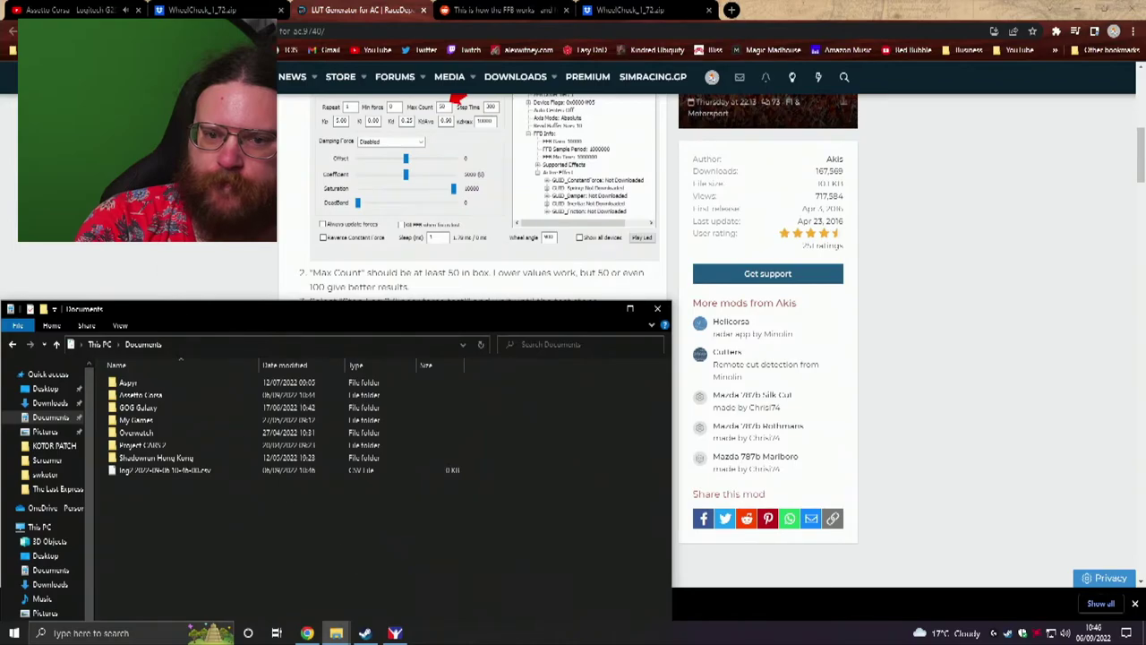
key(alt+Tab)
key(ctrl+1)
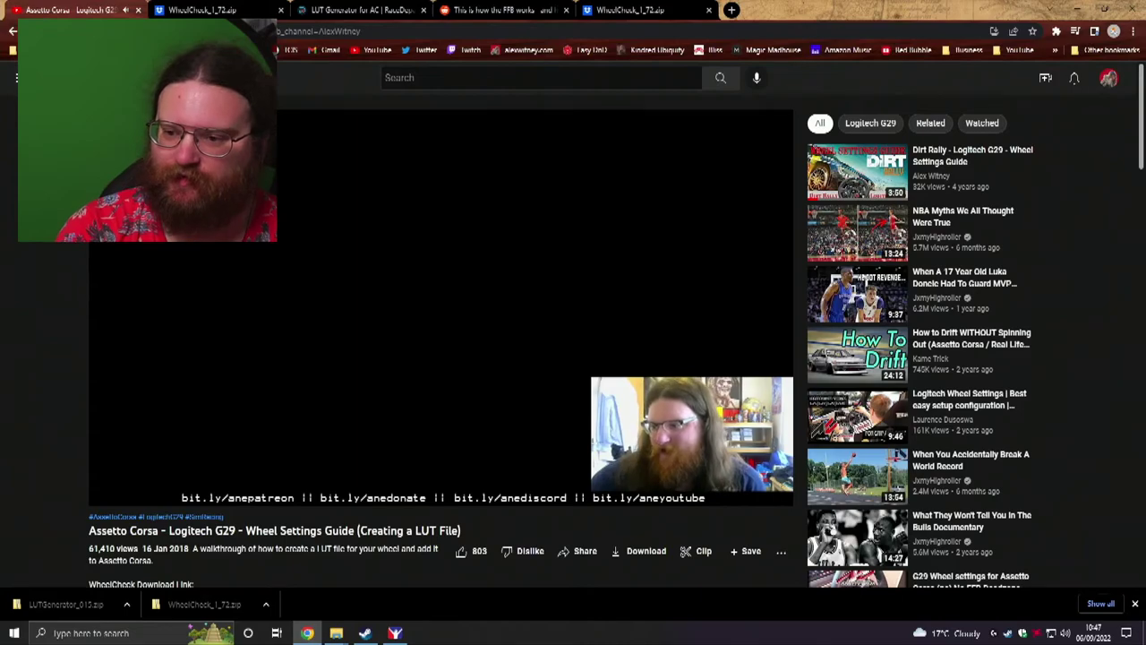
Check the finished force test in WheelCheck and its new log in Documents, and close WheelCheck
click(391, 630)
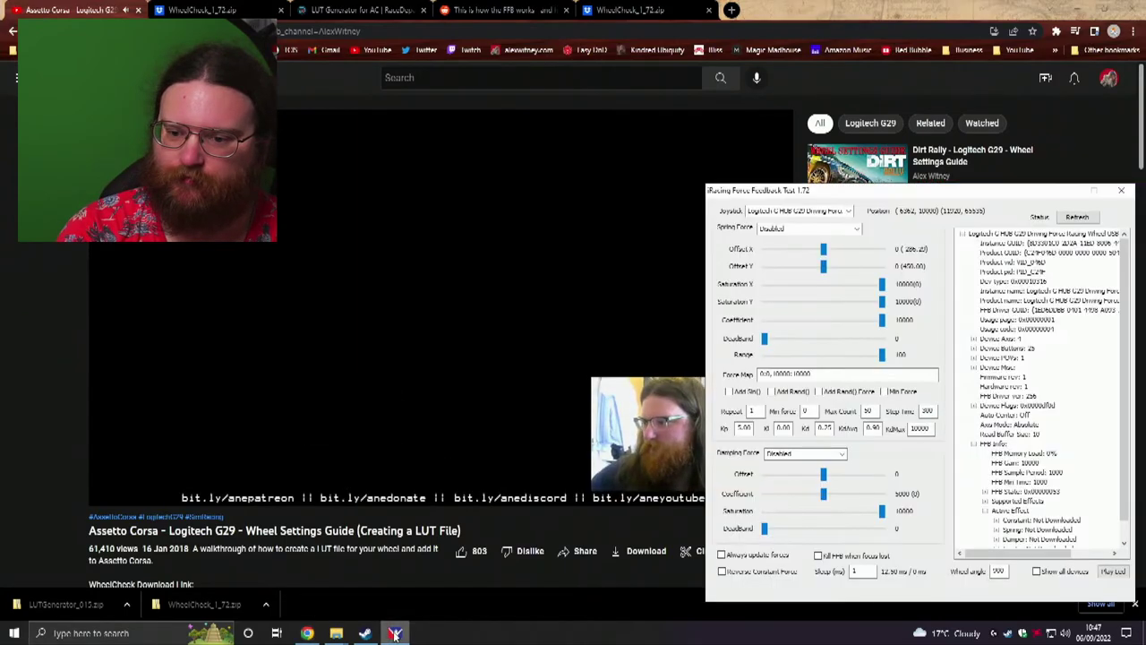
mouse_move(336, 632)
click(279, 595)
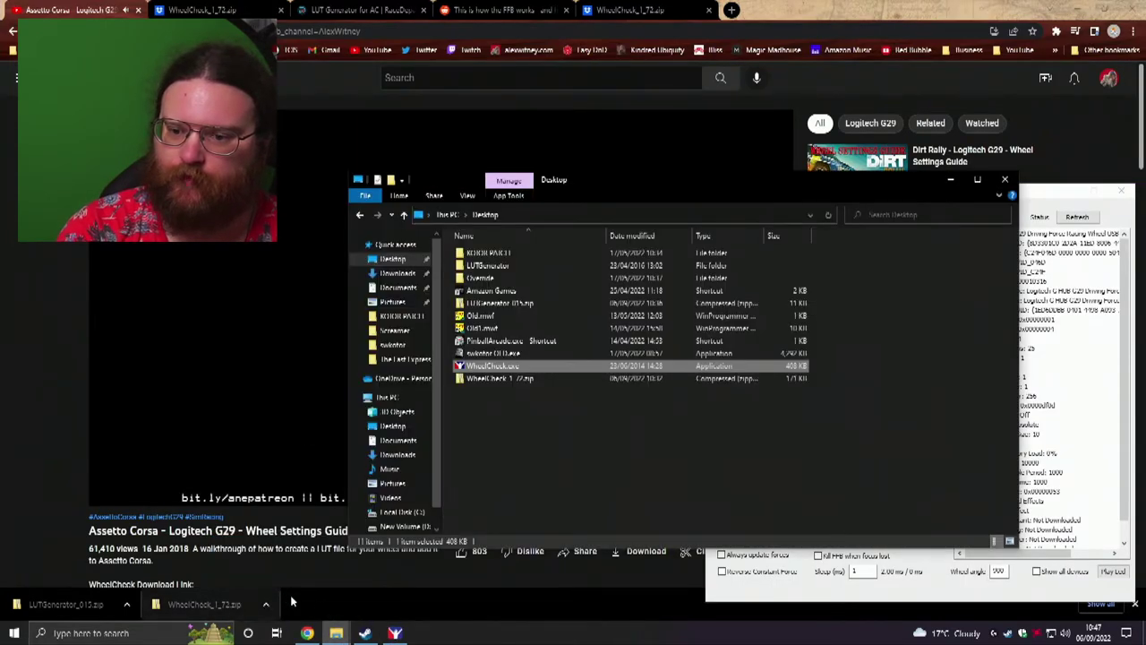
click(387, 573)
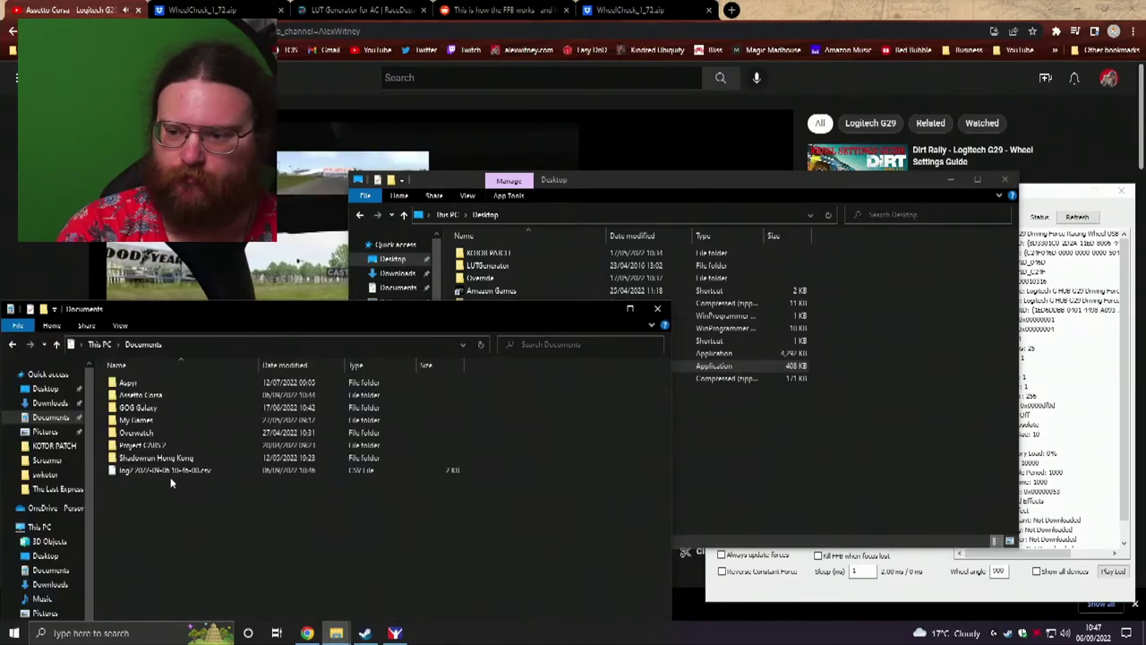
click(1056, 597)
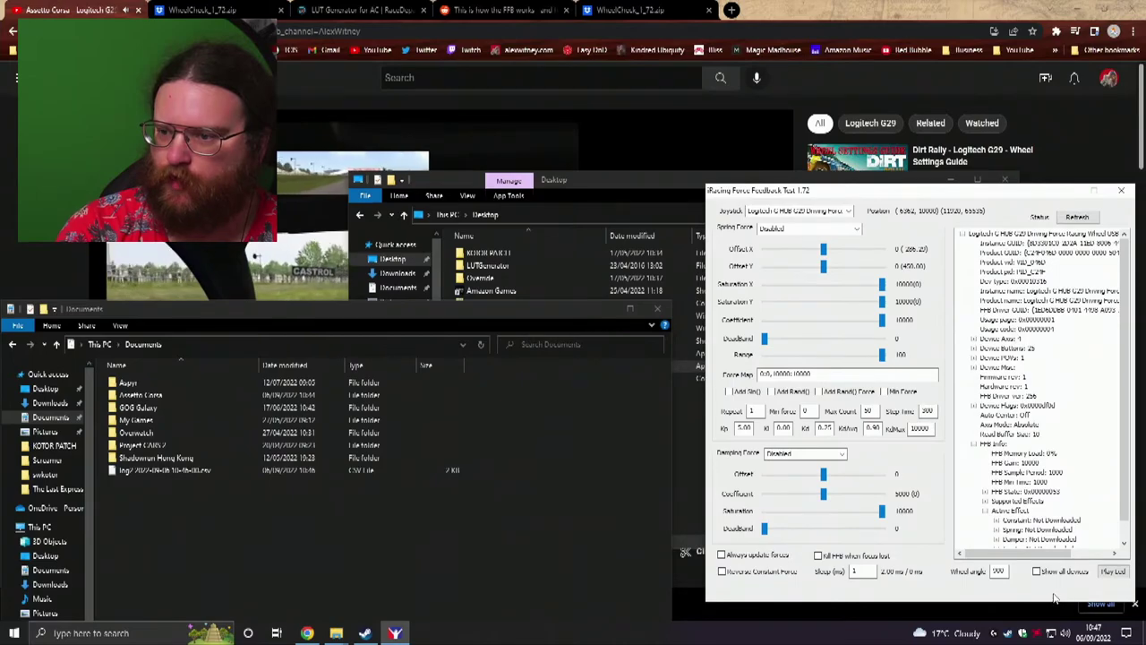
click(1120, 192)
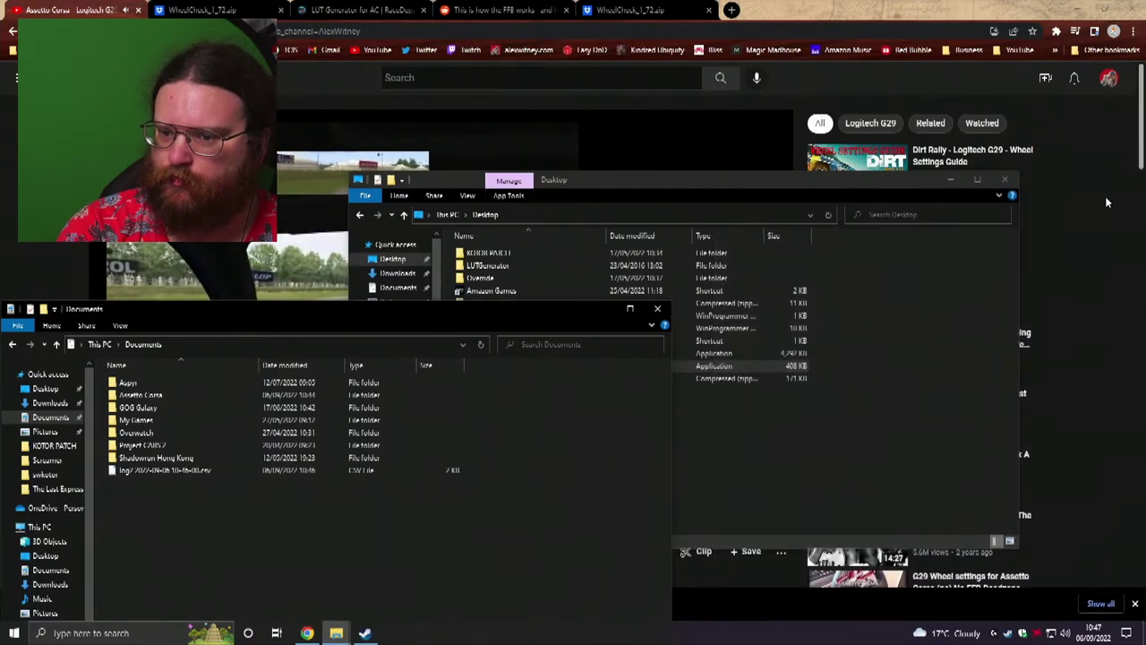
click(949, 397)
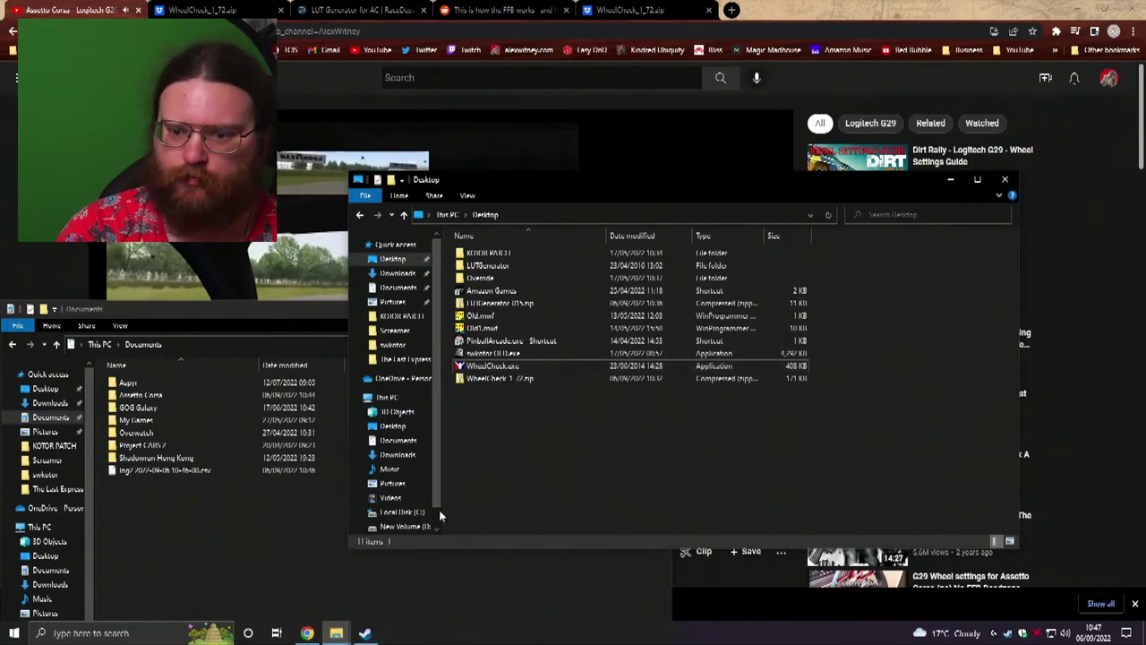
click(209, 541)
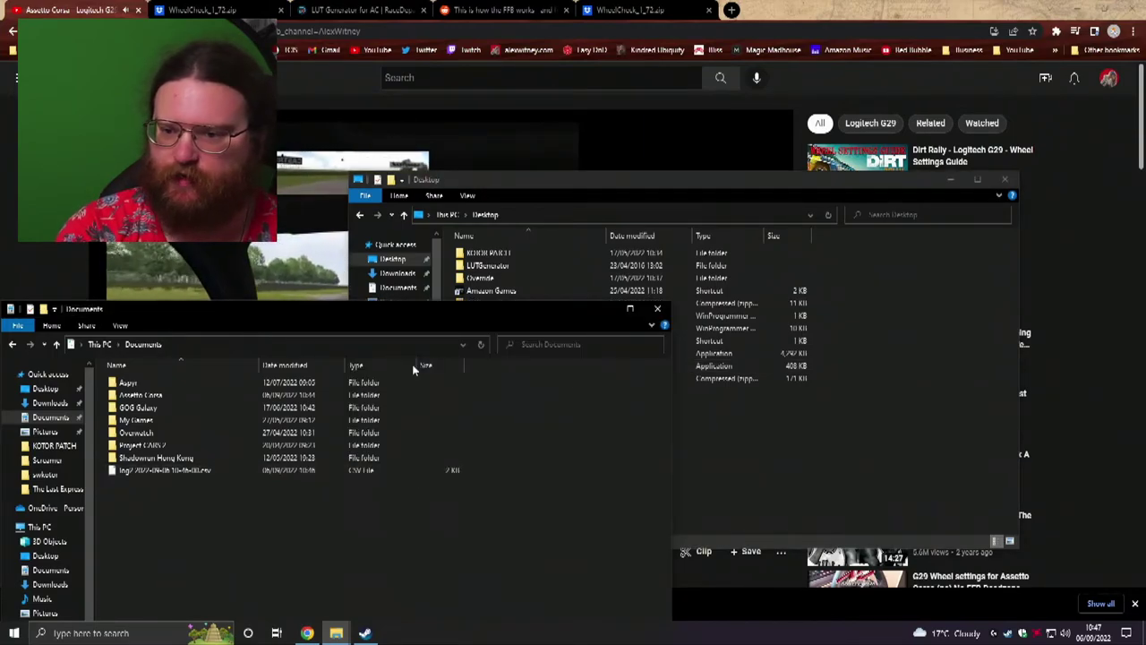
drag(430, 318, 817, 446)
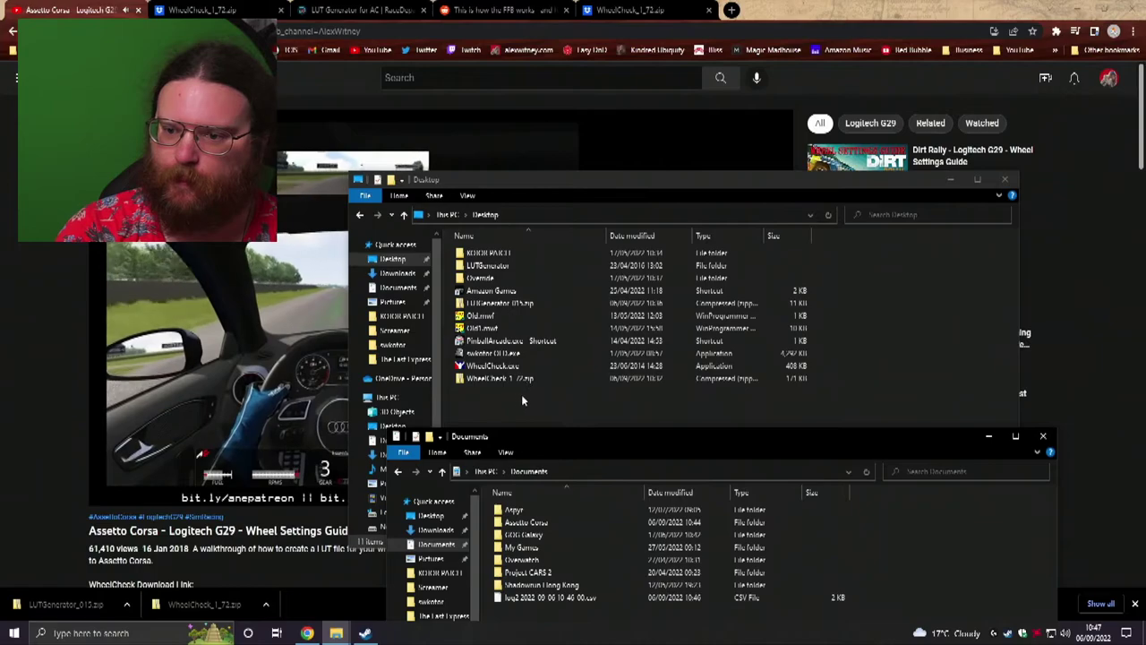
double_click(497, 302)
double_click(496, 260)
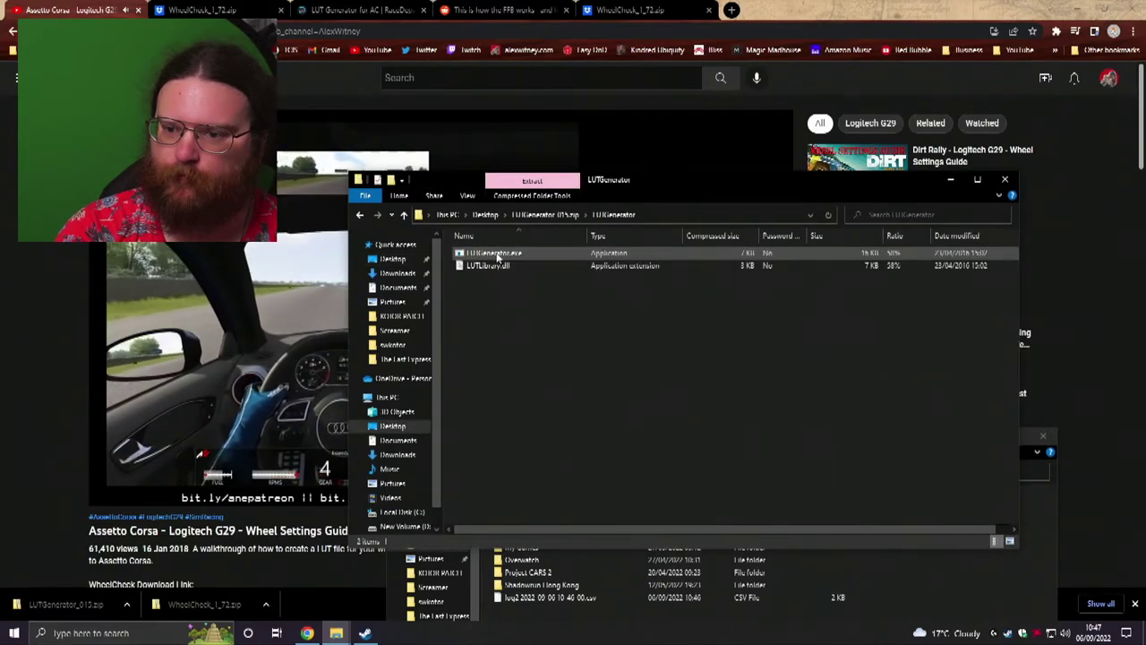
click(359, 215)
double_click(504, 267)
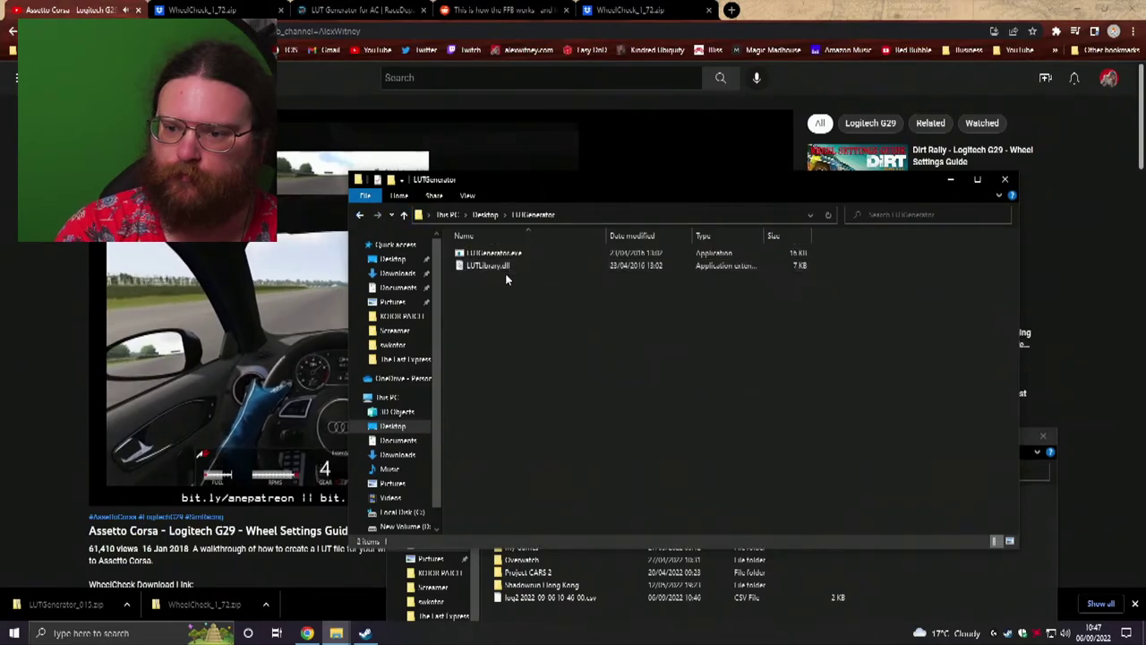
double_click(506, 257)
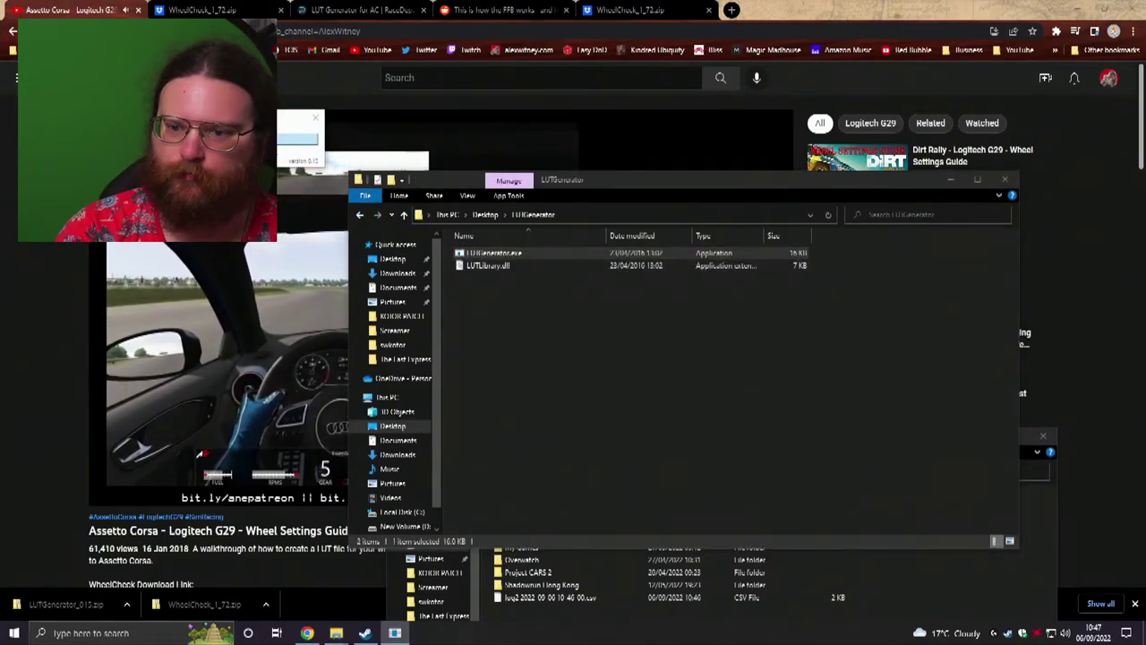
click(299, 302)
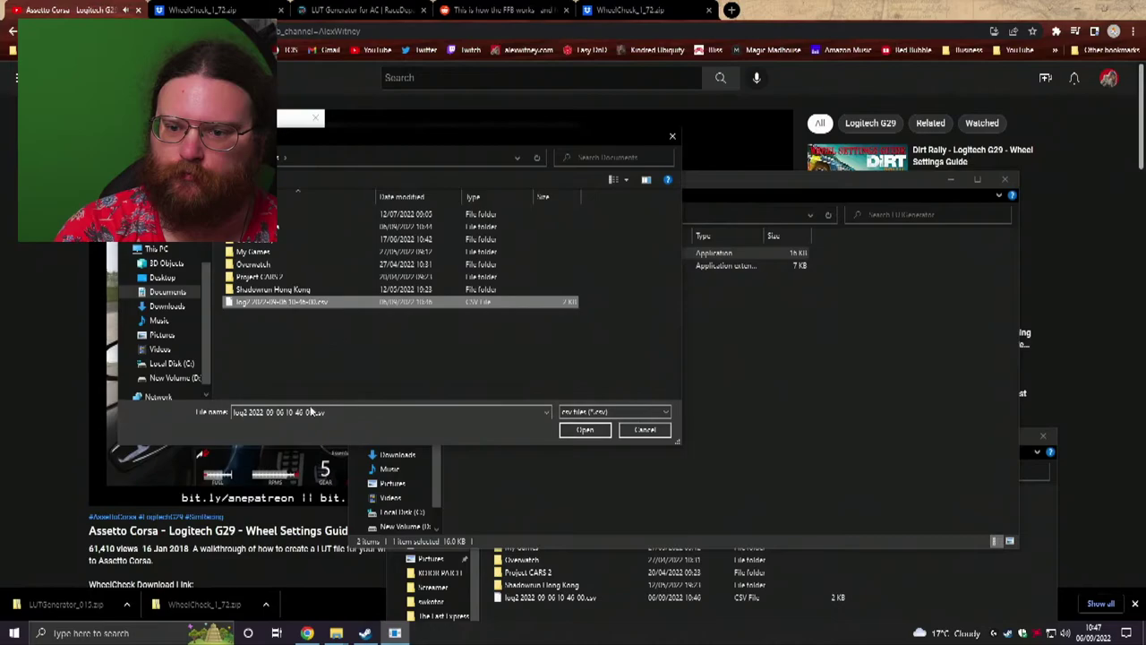
click(586, 429)
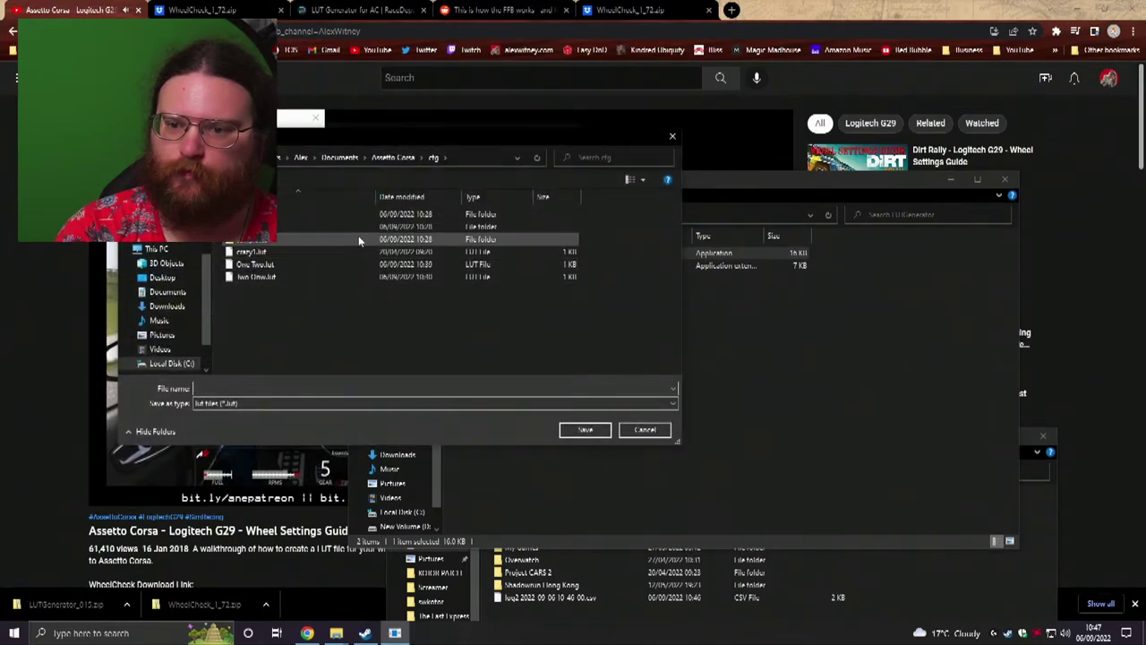
Browse the save dialog to assettocorsa's cfg folder under steamapps\common in drive D:'s SteamLibrary
scroll(187, 340, down, 2)
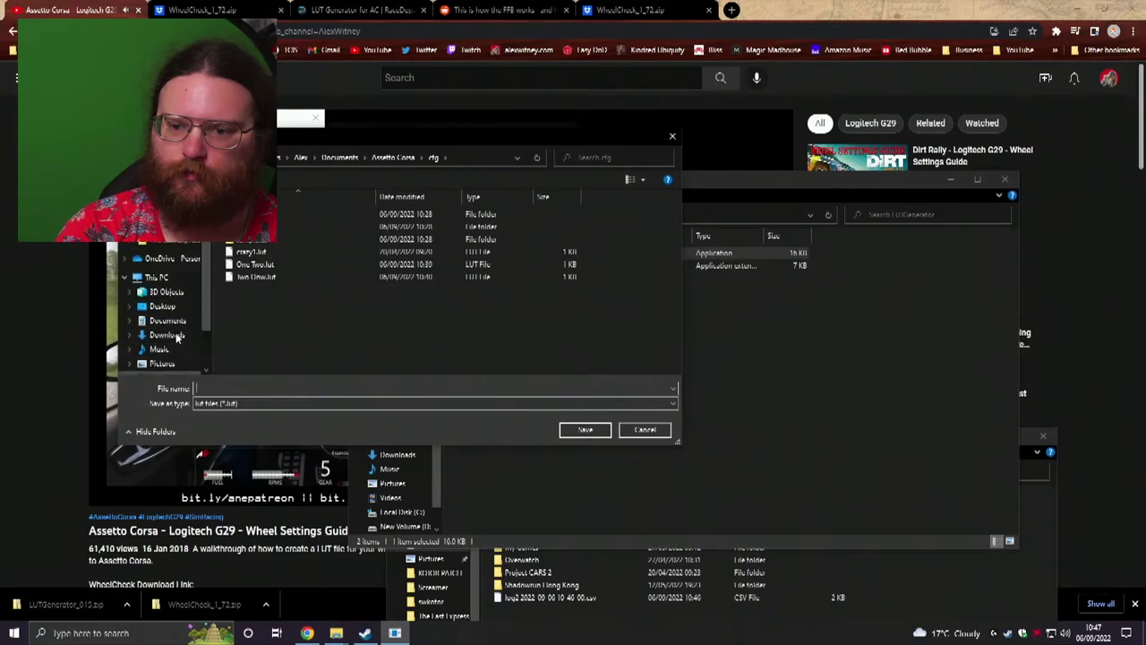
click(175, 330)
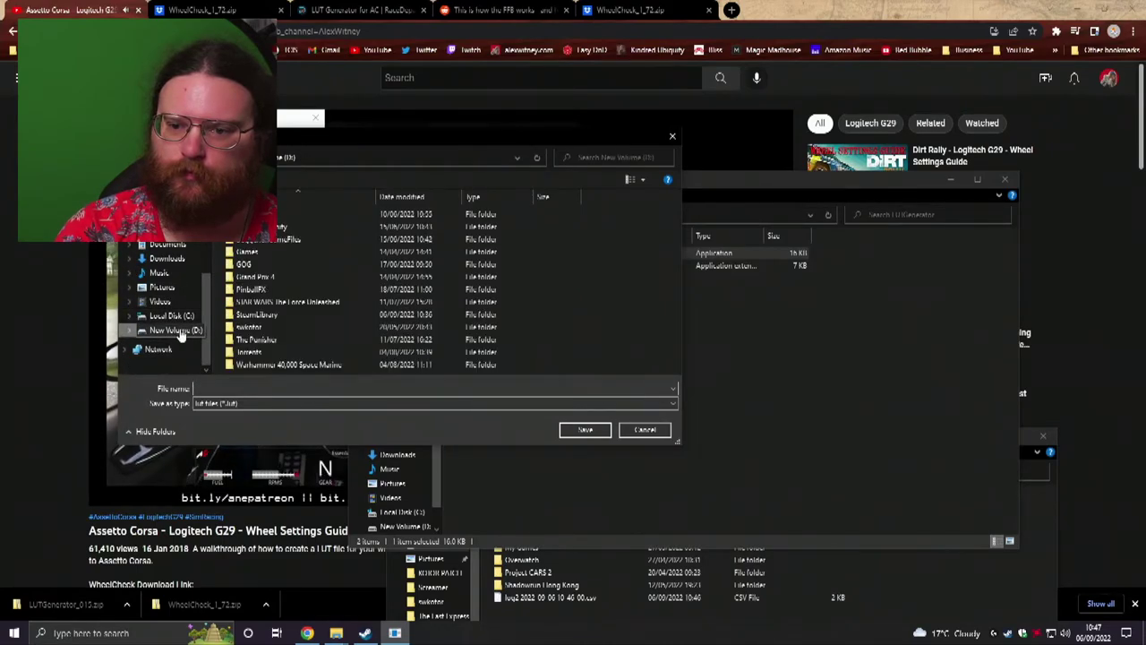
double_click(264, 253)
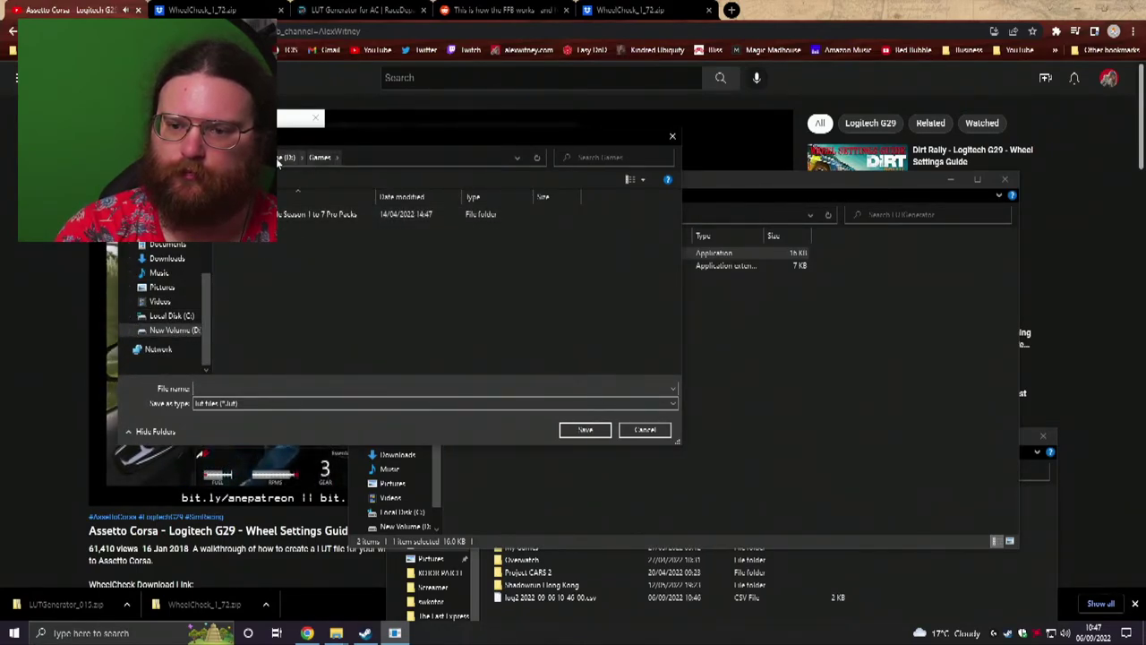
click(285, 158)
double_click(259, 316)
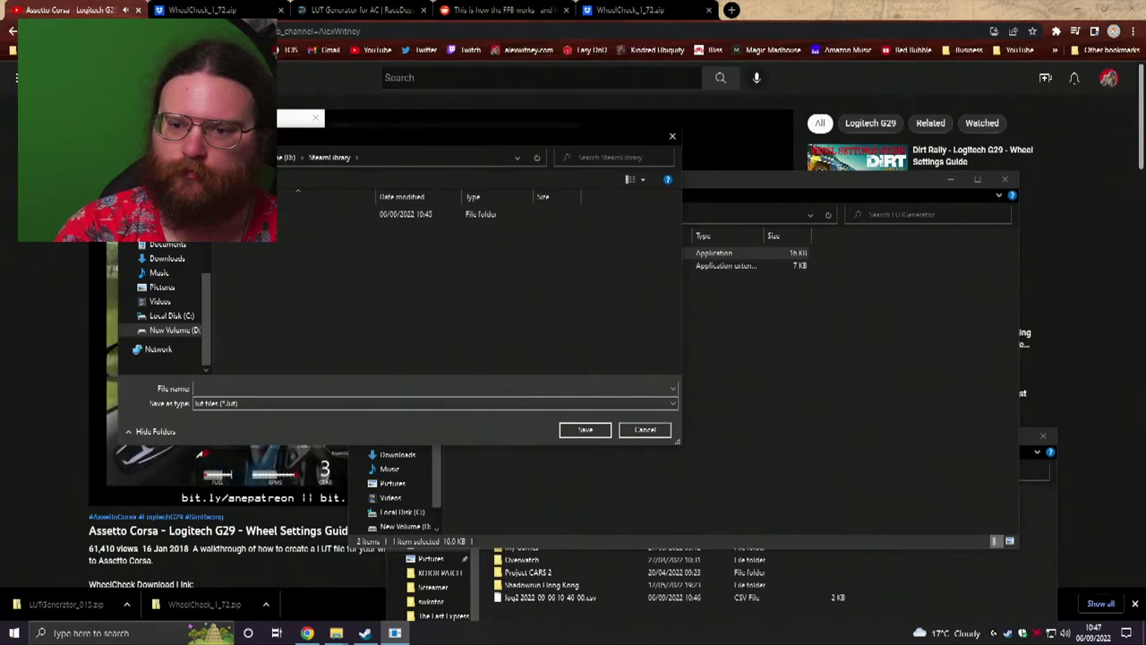
double_click(269, 215)
double_click(273, 227)
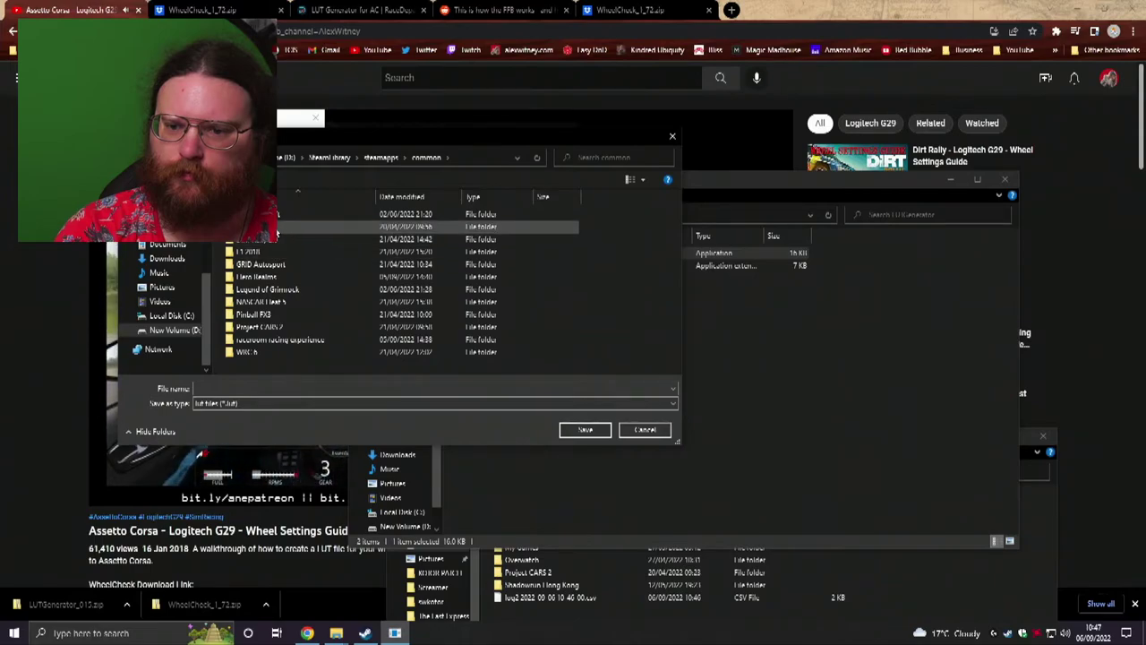
double_click(277, 228)
double_click(278, 228)
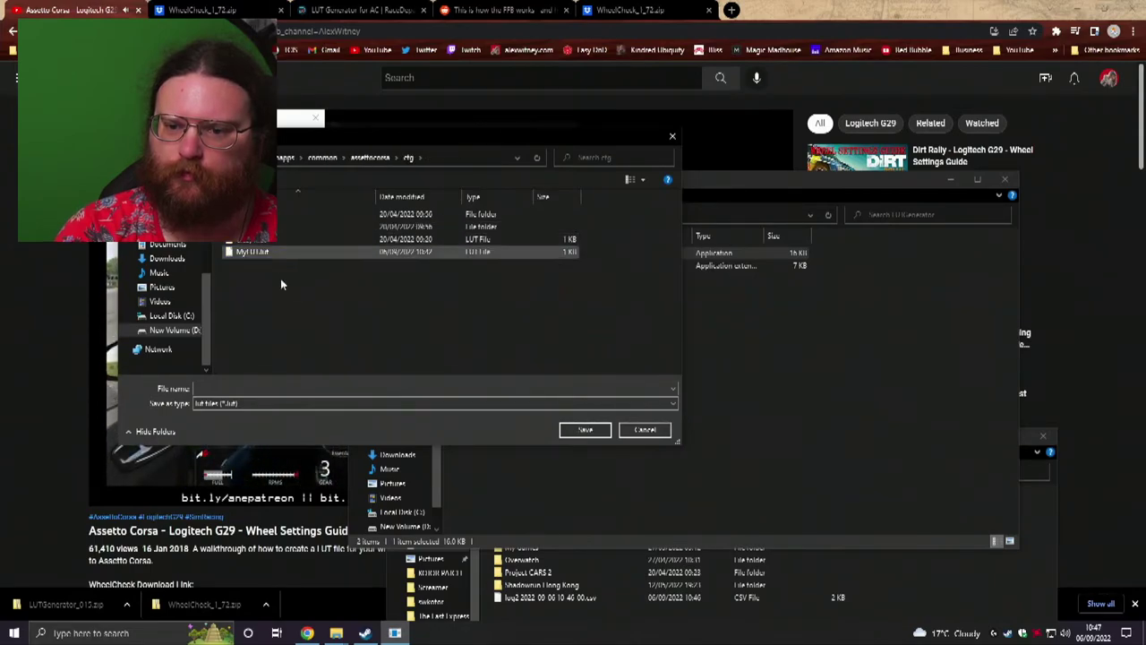
Save the generated curve as MyLUT2.lut, quit LUT Generator and minimise its folder window
click(251, 254)
click(215, 387)
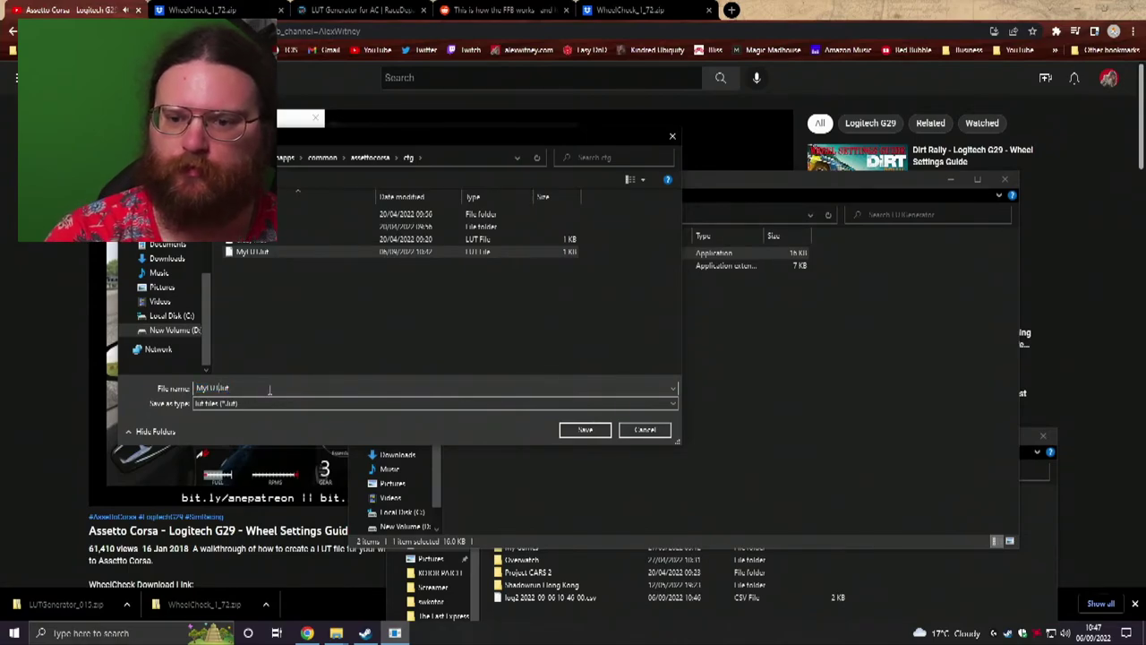
key(Left)
key(Left)
key(Left)
key(Left)
text(2)
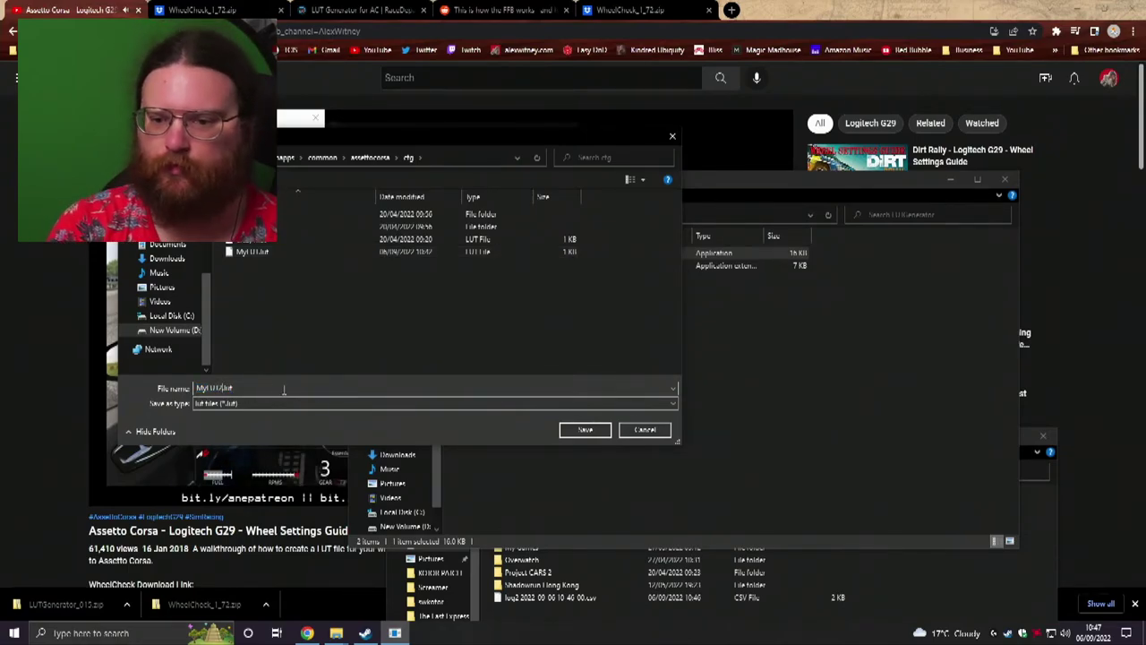
click(607, 434)
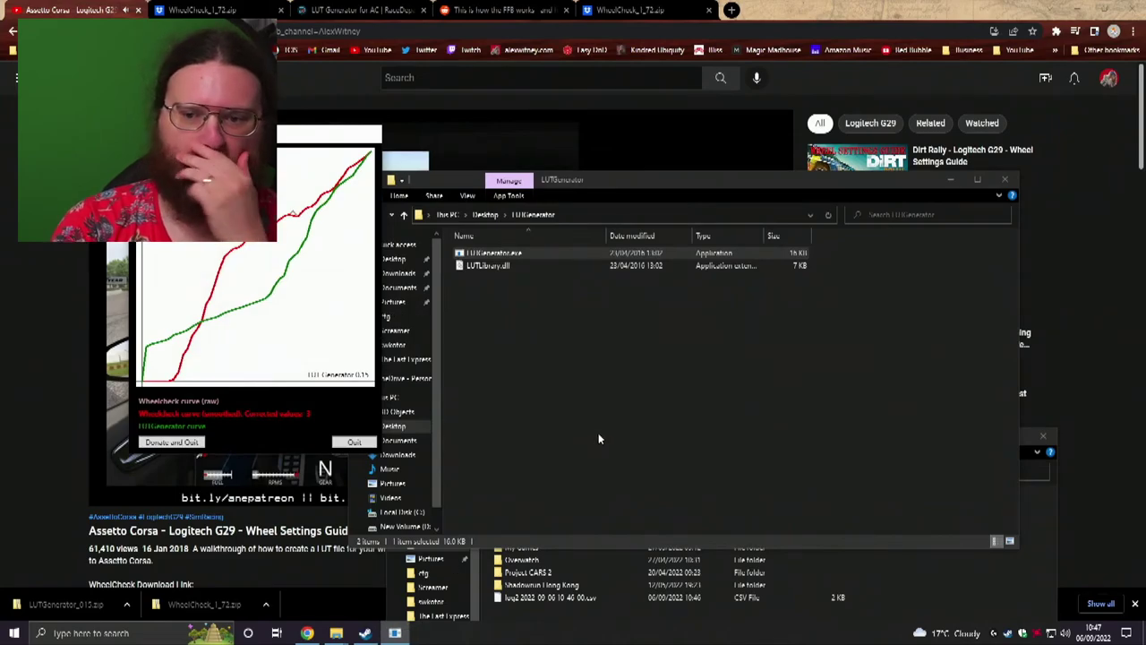
click(353, 443)
click(951, 181)
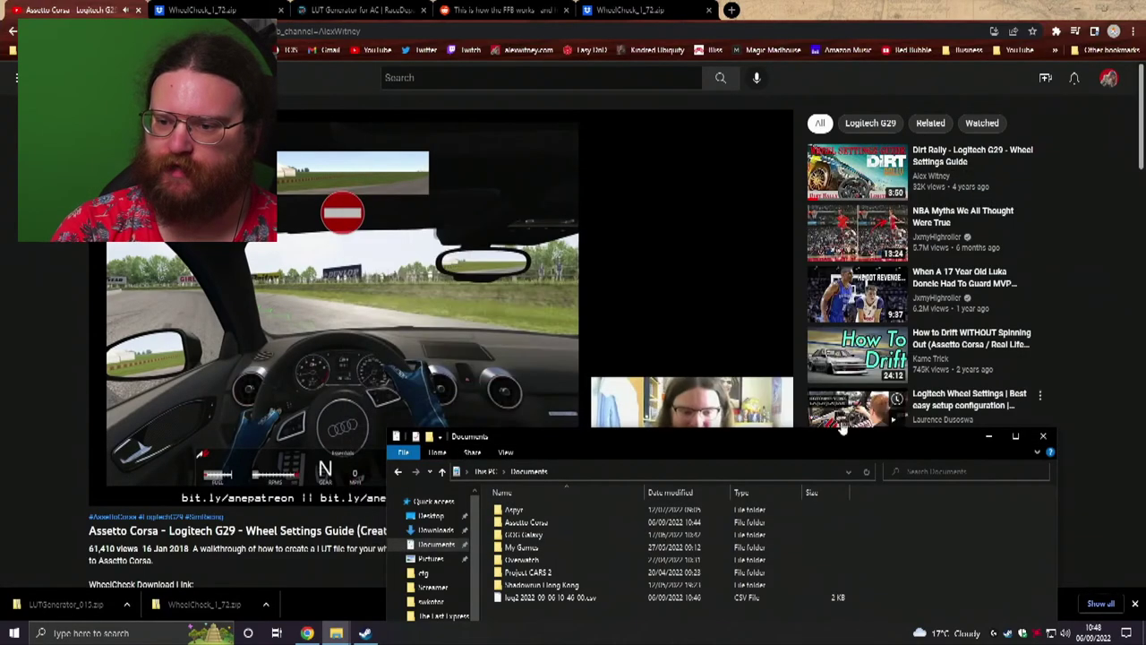
Bring the Documents file window fully into view and browse it to D:\SteamLibrary\steamapps\common\assettocorsa\cfg
drag(641, 438, 660, 236)
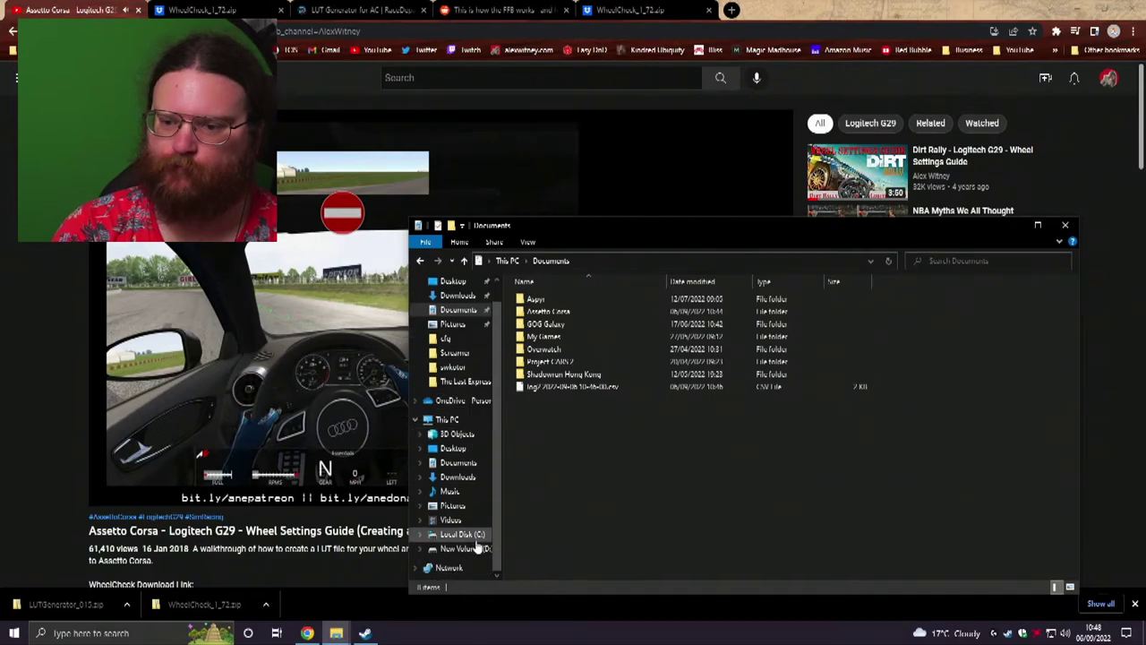
click(463, 571)
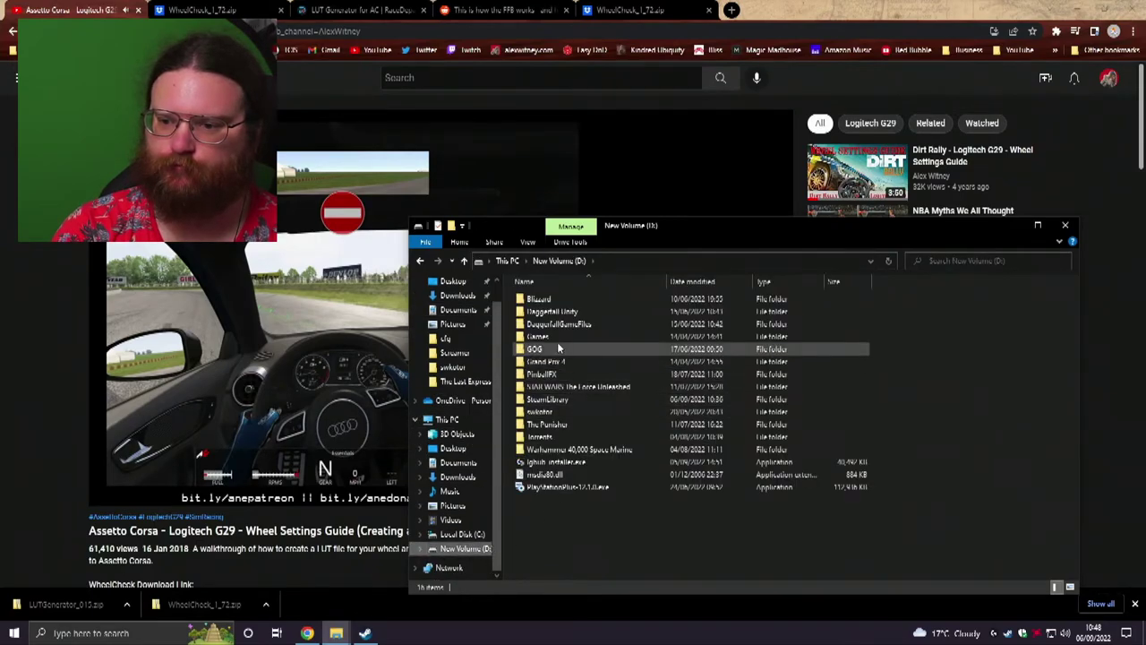
double_click(546, 399)
double_click(543, 299)
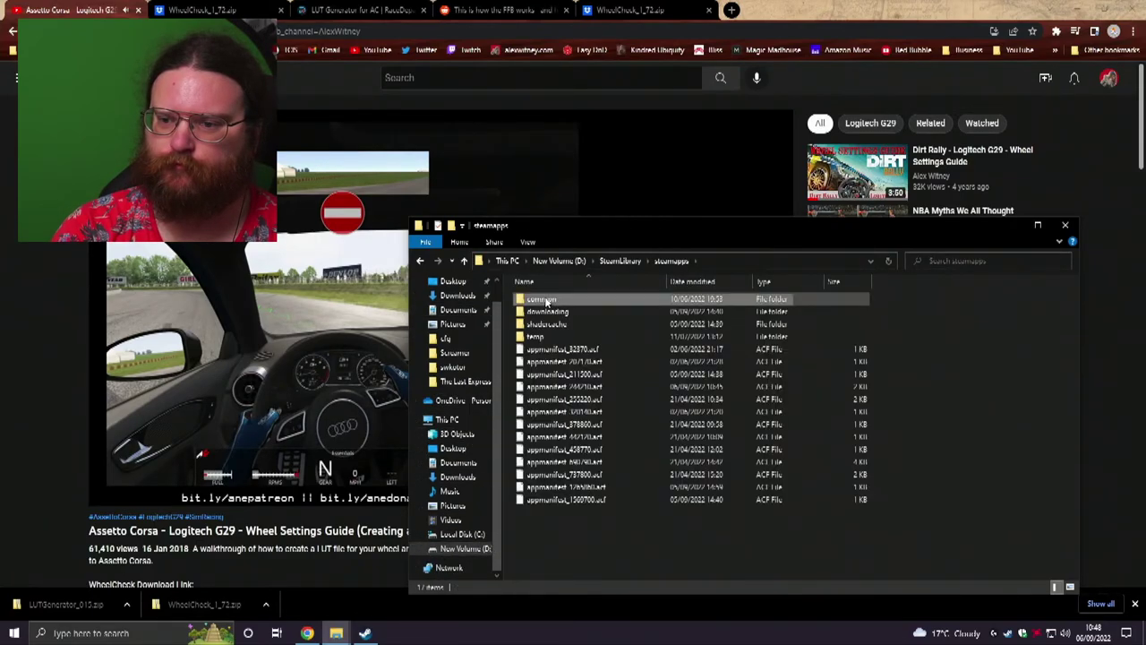
double_click(545, 299)
double_click(552, 312)
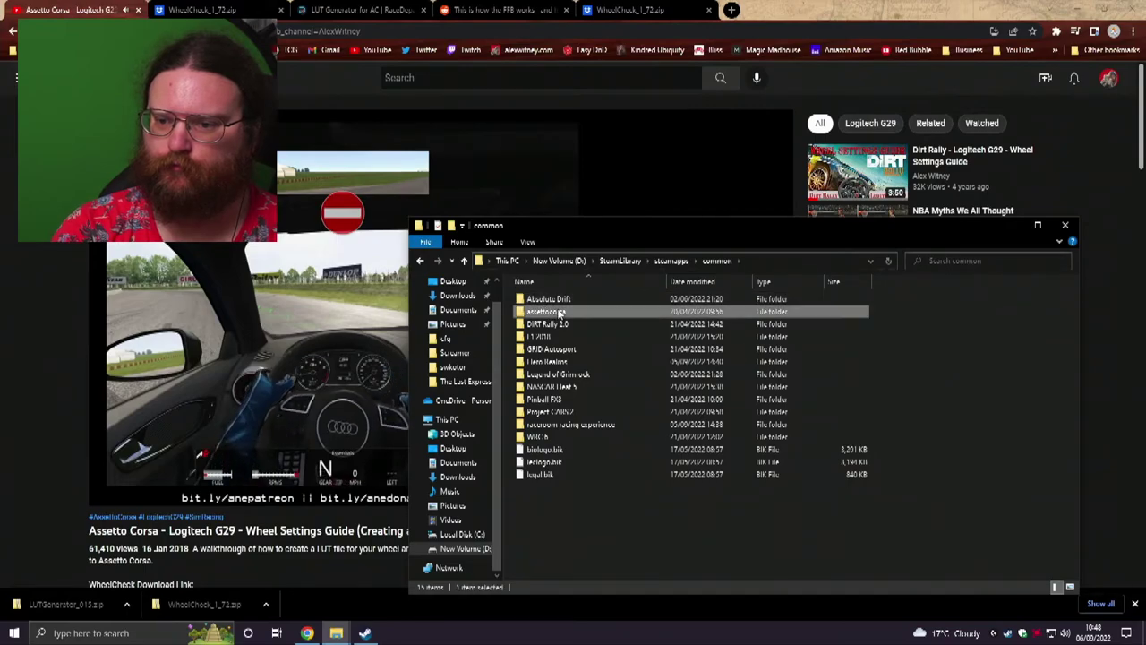
double_click(553, 310)
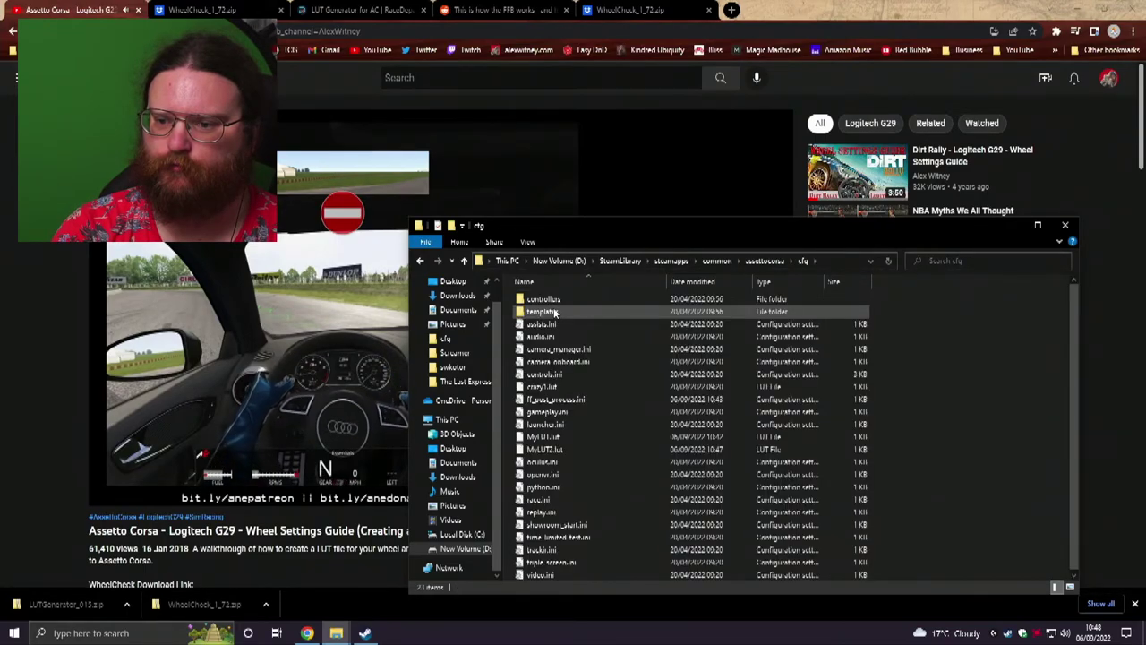
Set the LUT curve in ff_post_process.ini to MyLUT2.lut, save the file, and minimise Notepad and the cfg folder
double_click(562, 400)
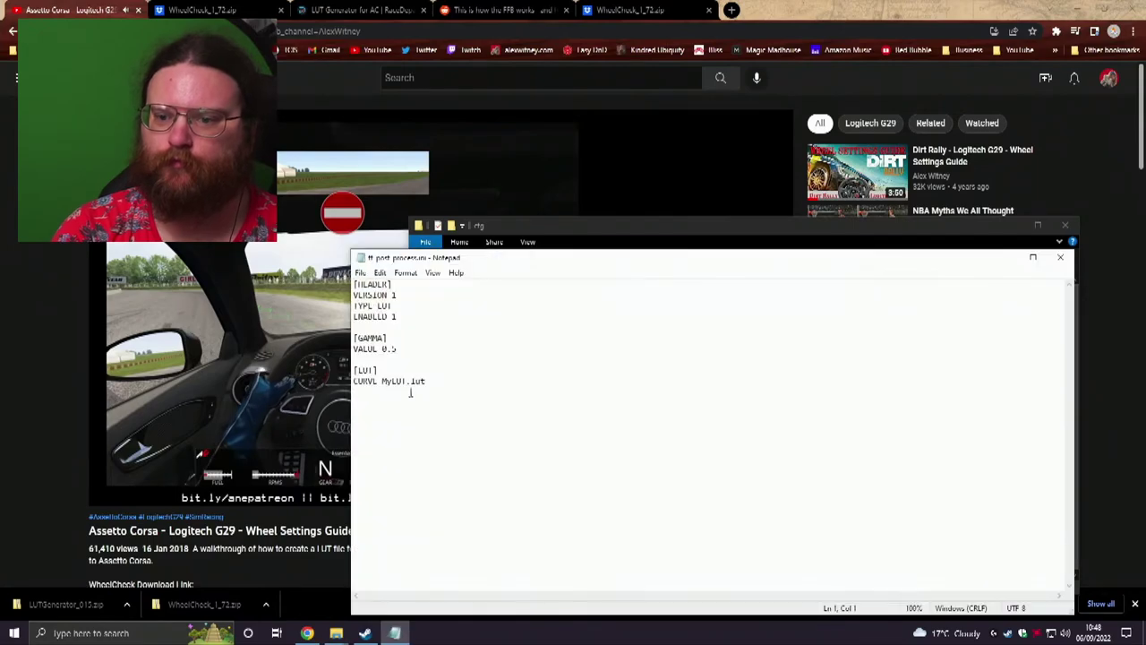
click(406, 383)
text(2)
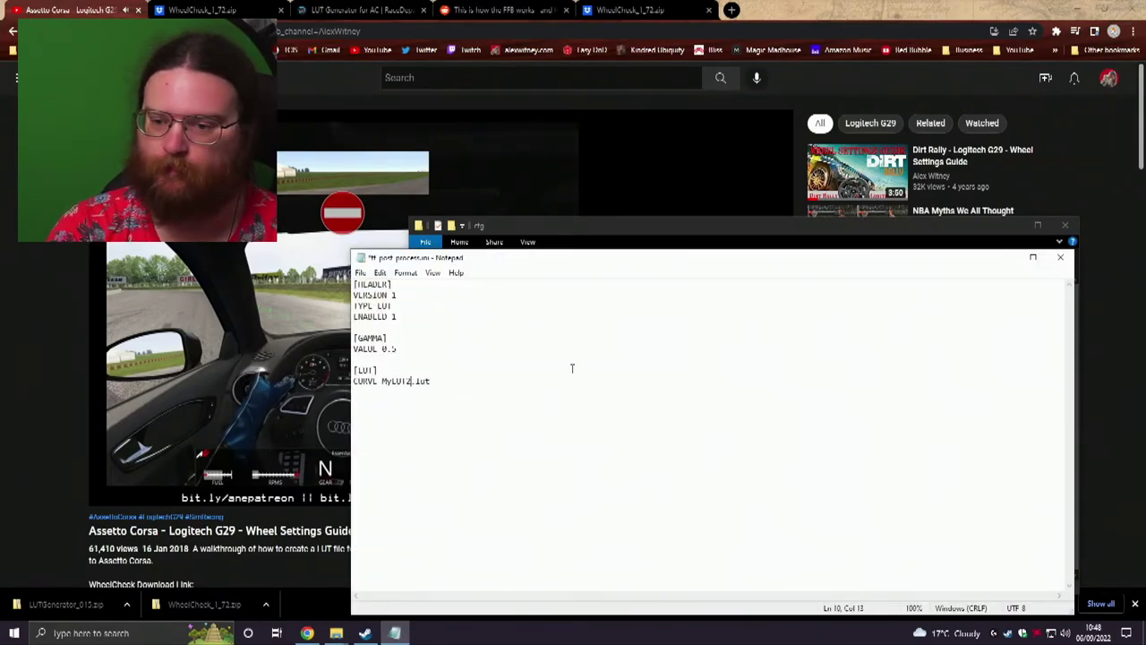
click(360, 273)
click(376, 326)
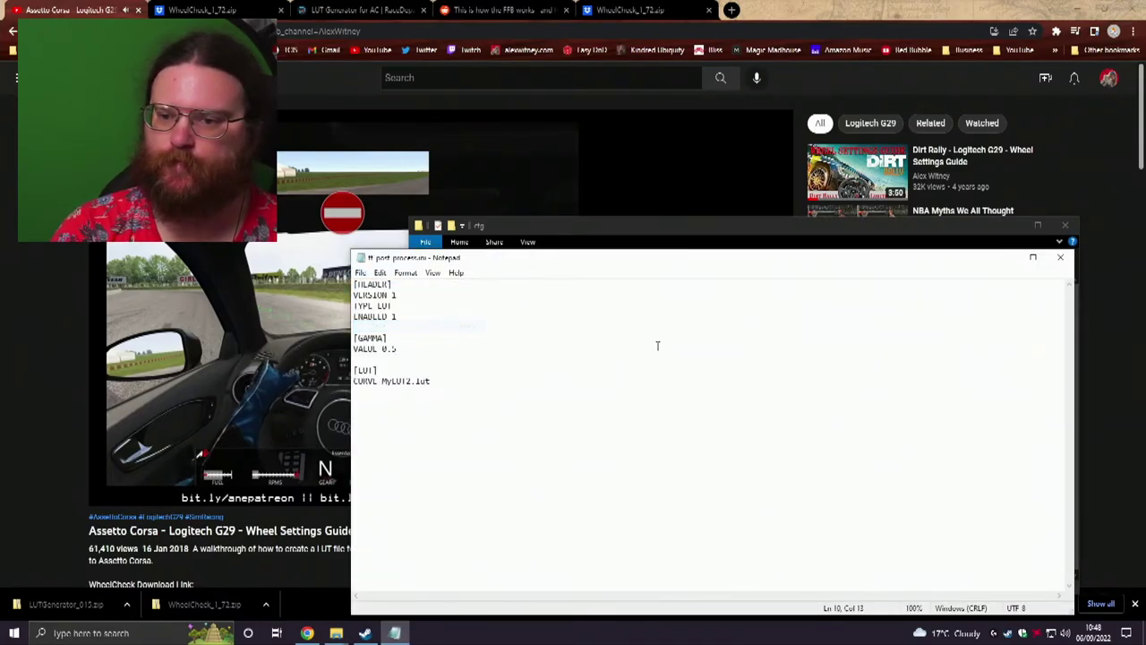
click(1006, 257)
click(1010, 224)
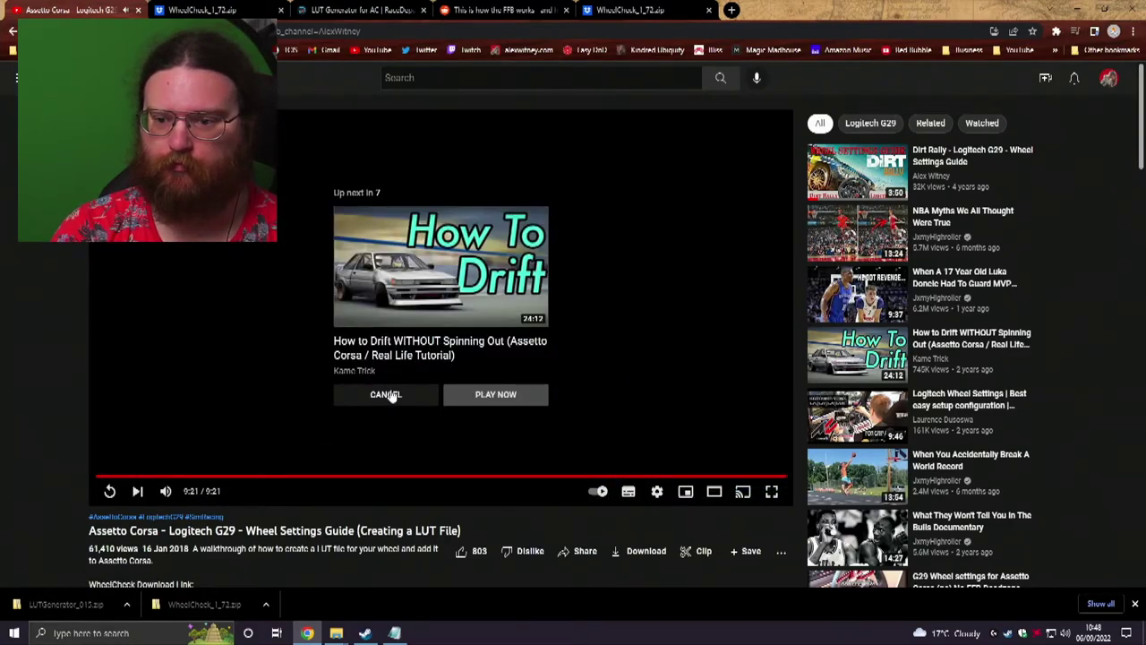
Cancel the guide video's autoplay, minimise the browser, and review the LUTGenerator, cfg and Documents folders over Steam
click(387, 400)
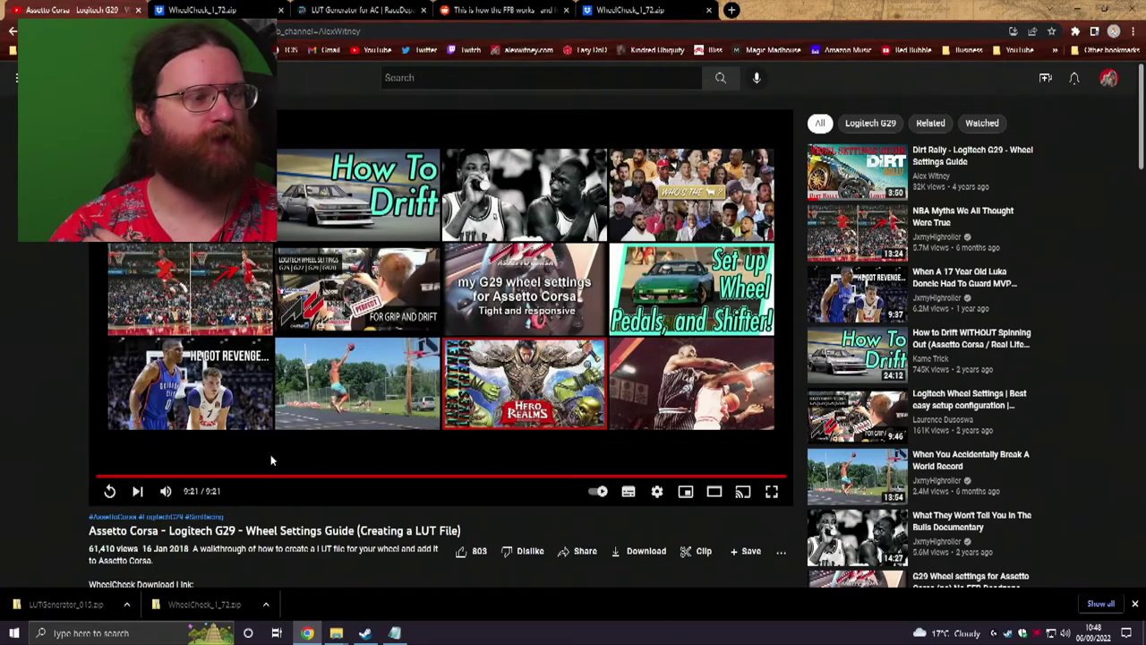
click(308, 633)
mouse_move(338, 633)
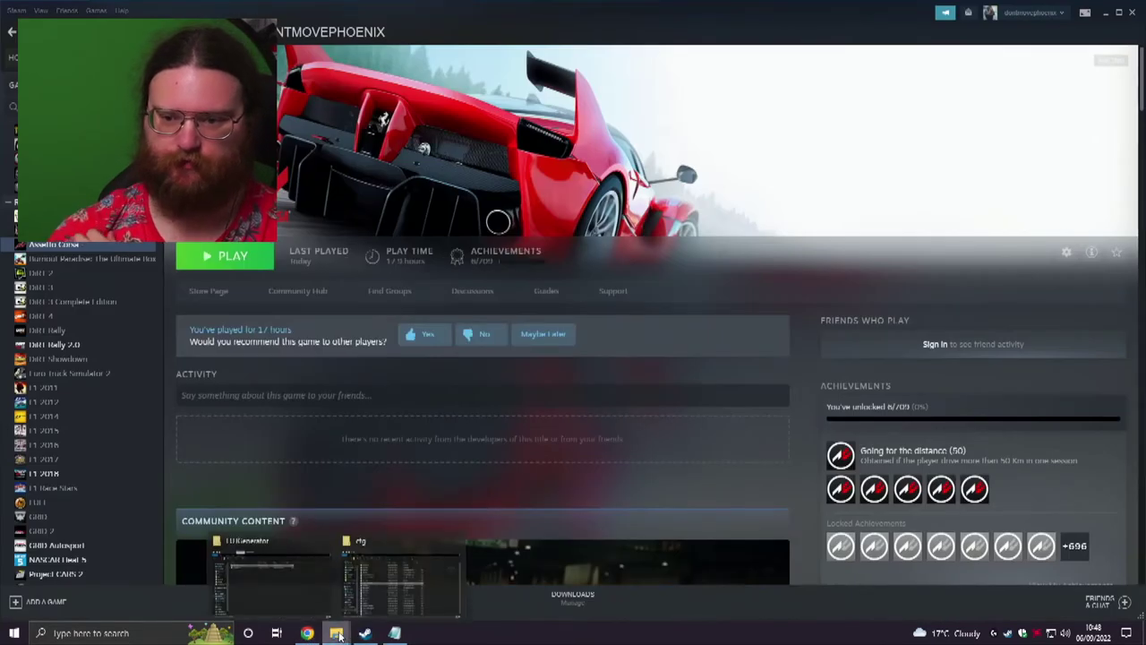
click(289, 578)
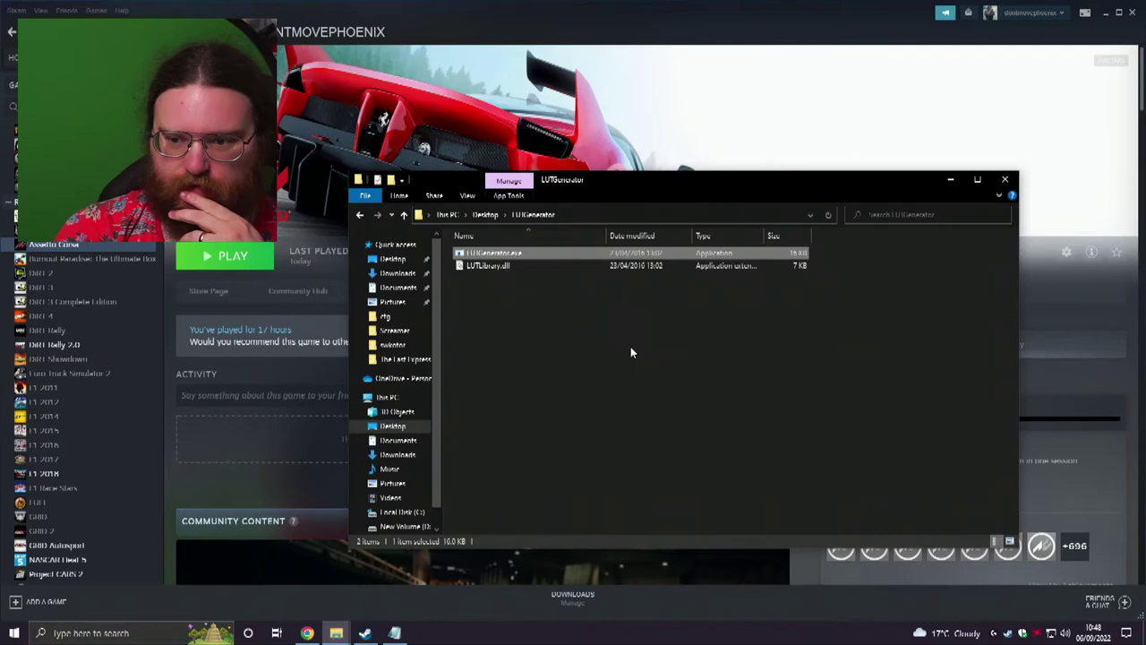
mouse_move(336, 633)
click(384, 578)
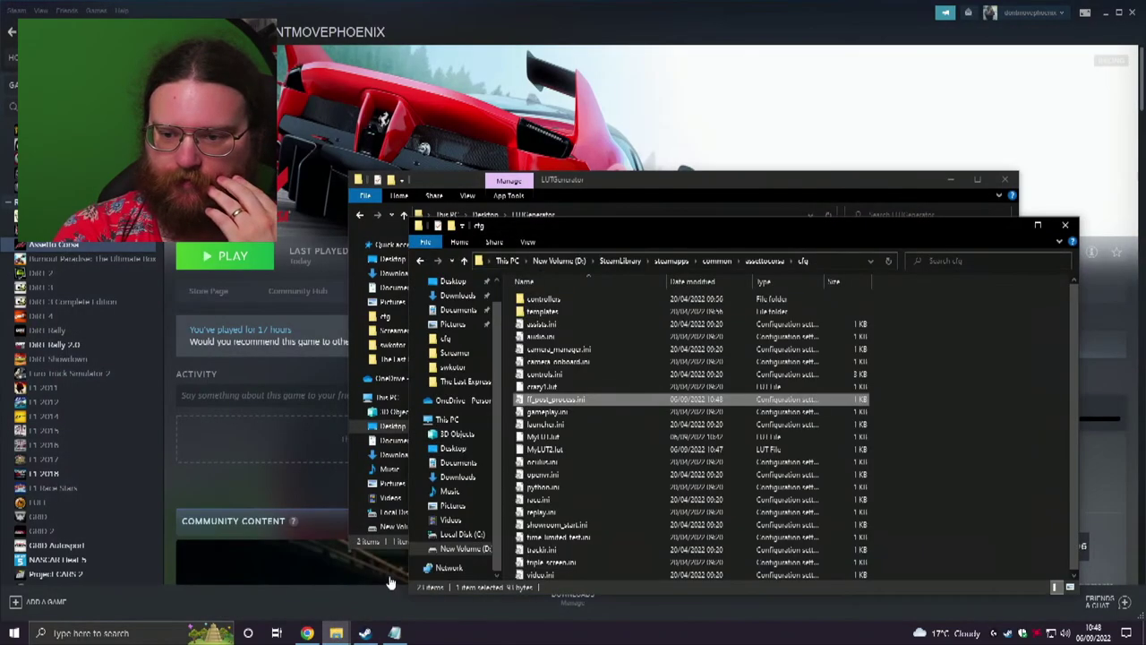
click(463, 464)
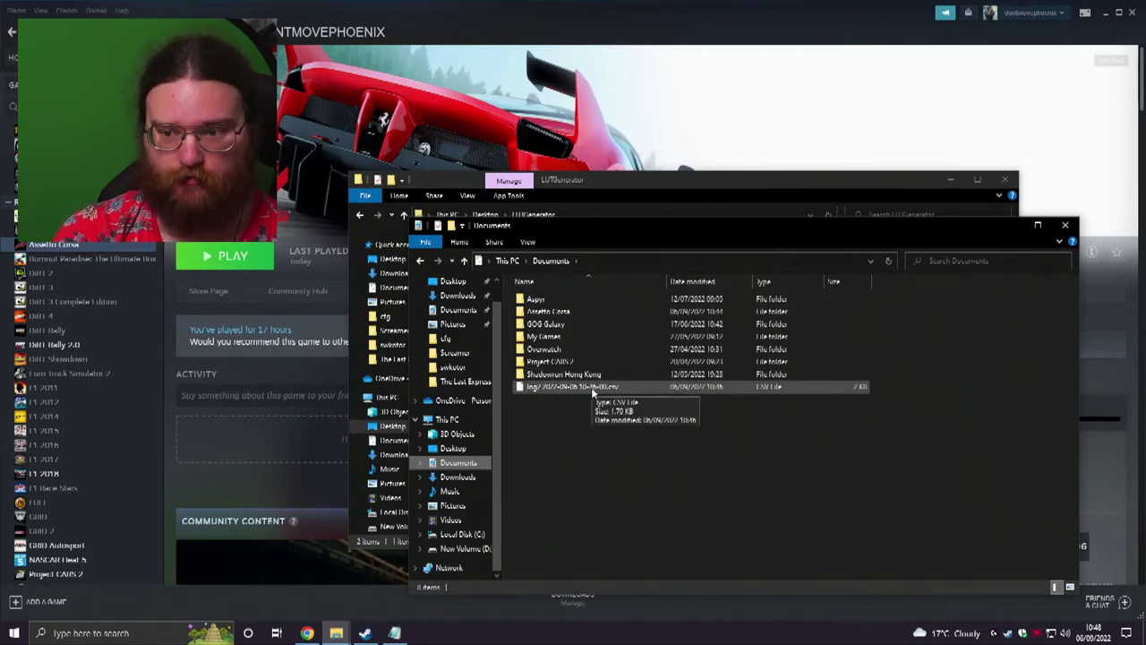
click(620, 175)
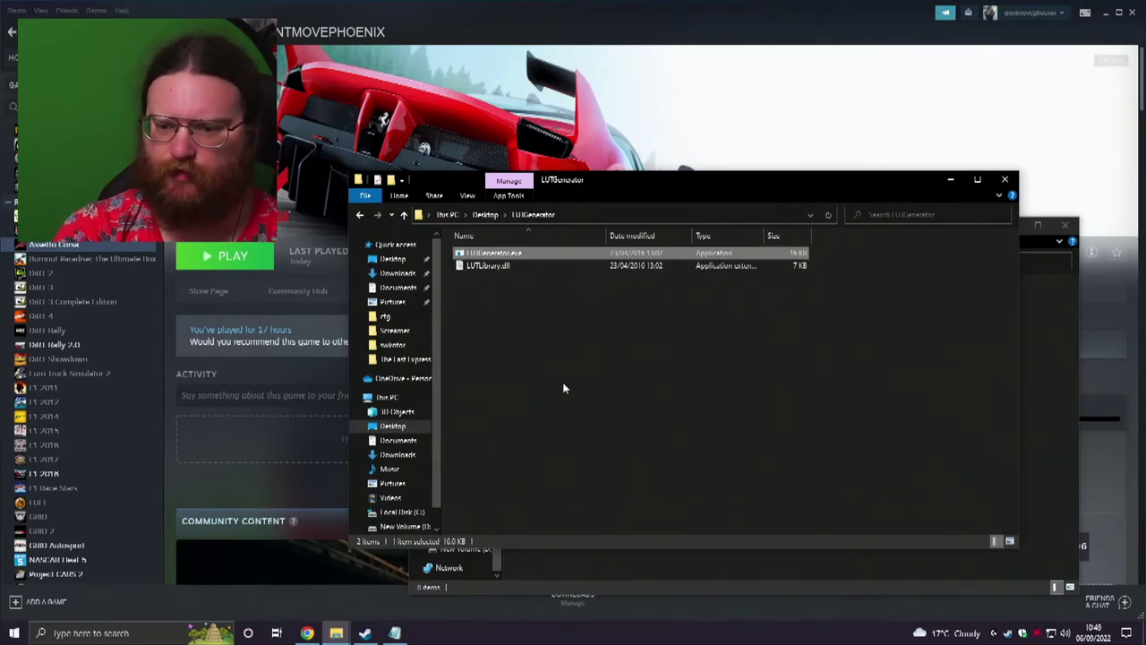
Launch Assetto Corsa from Steam, then save ff_post_process.ini again and close Notepad
click(259, 308)
click(226, 260)
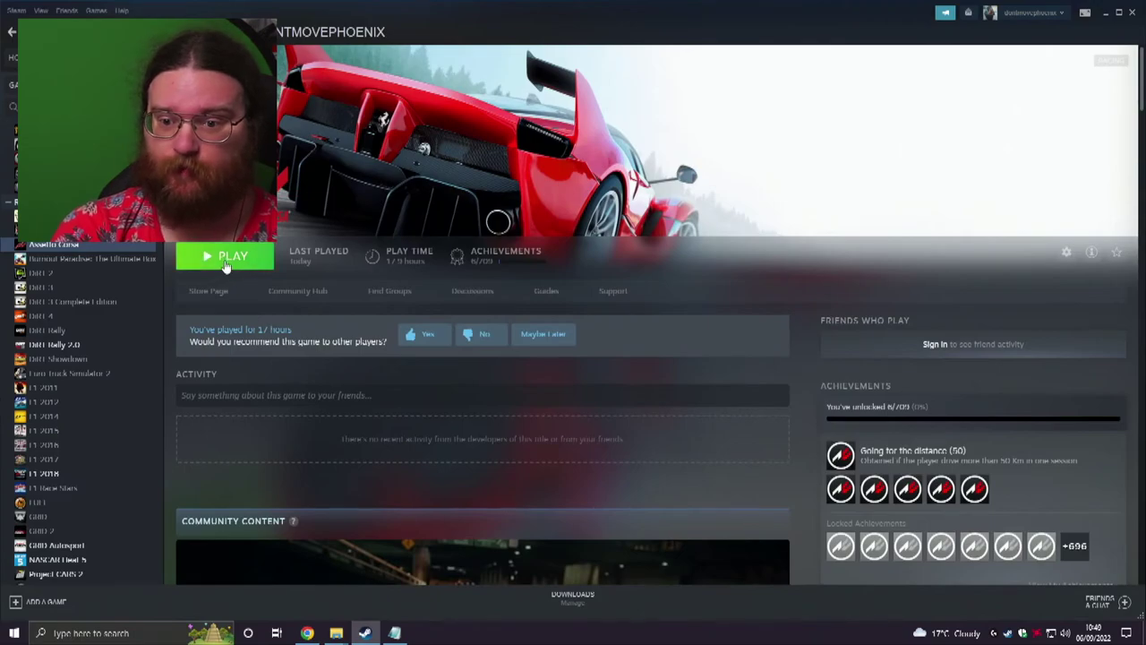
click(394, 632)
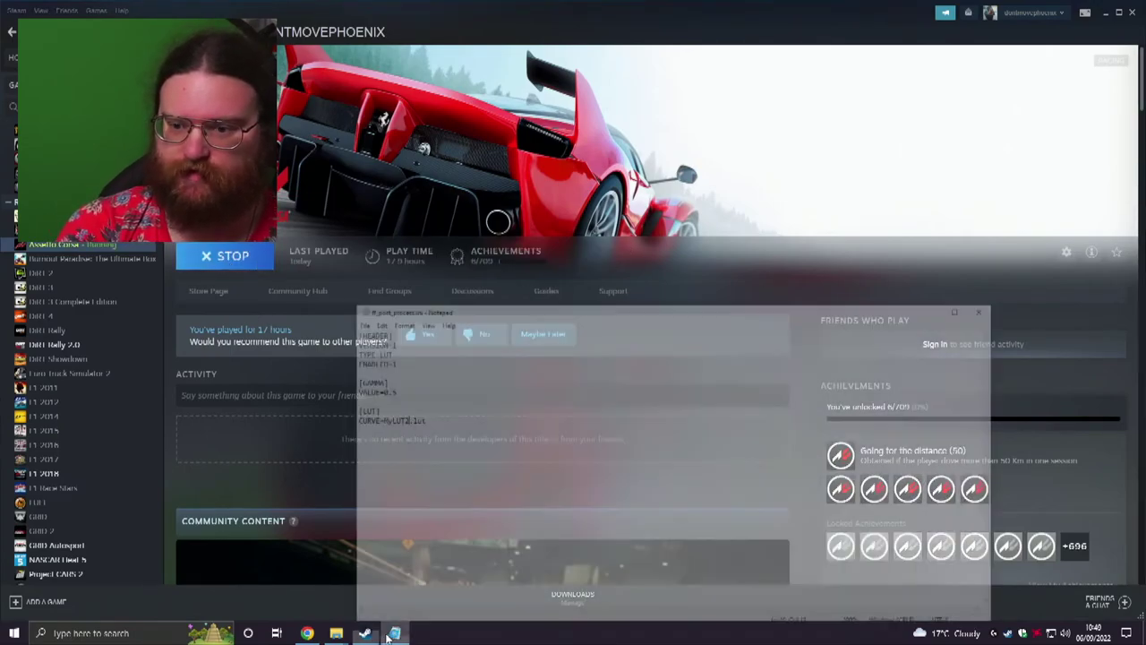
click(361, 273)
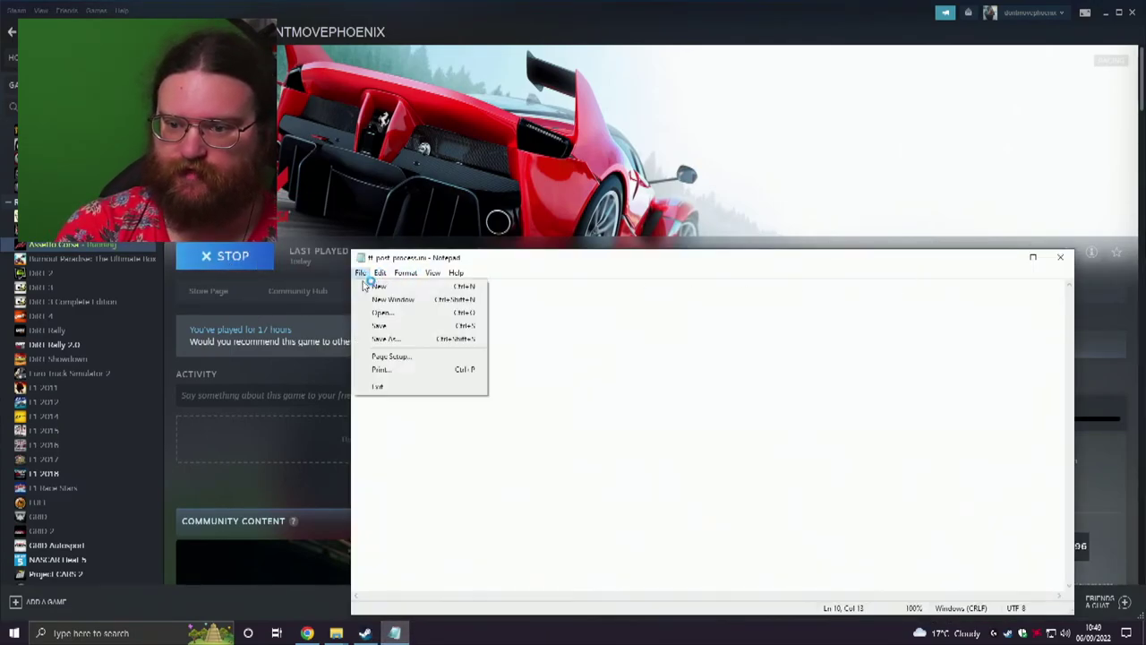
click(385, 325)
click(1060, 257)
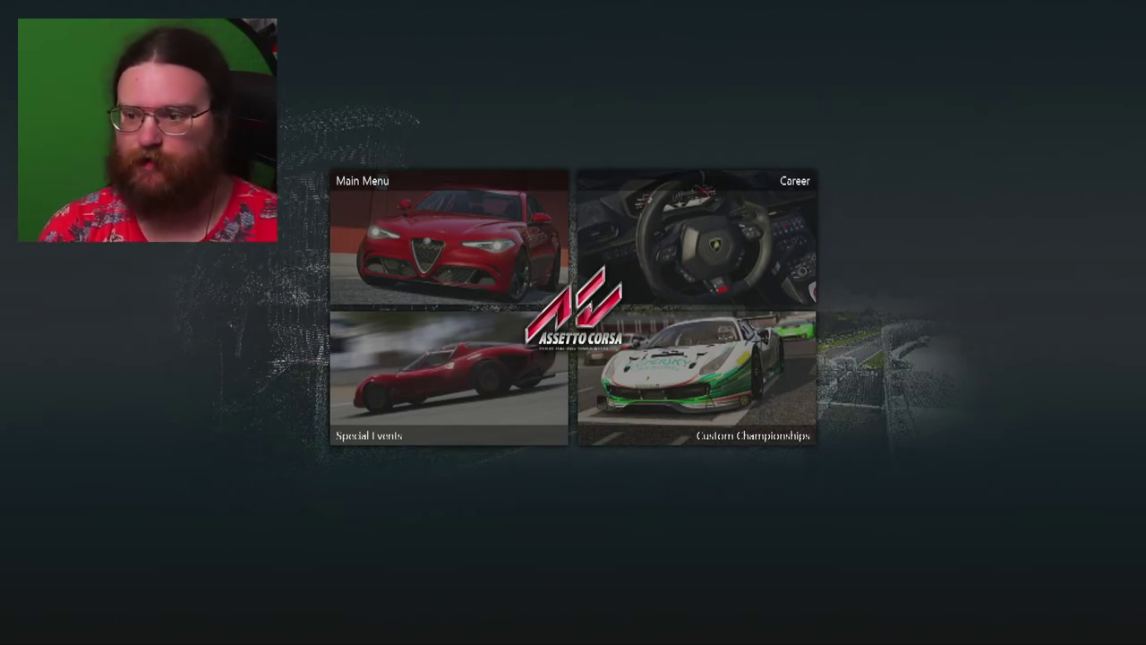
Enter the game's main menu and look at its Options
click(537, 237)
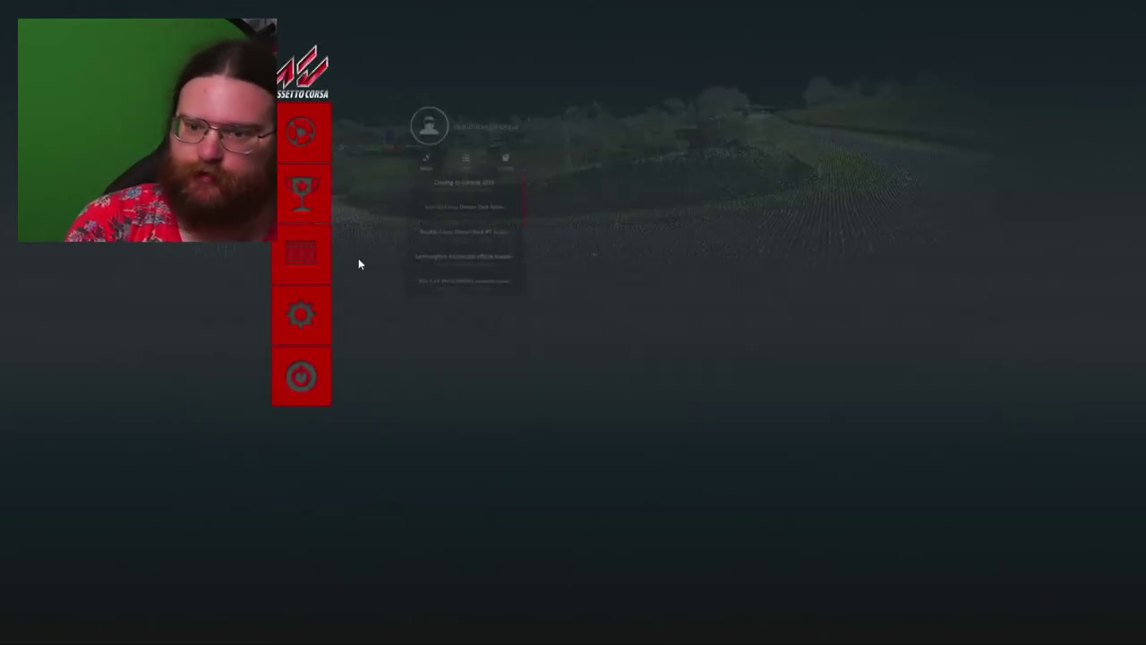
click(307, 328)
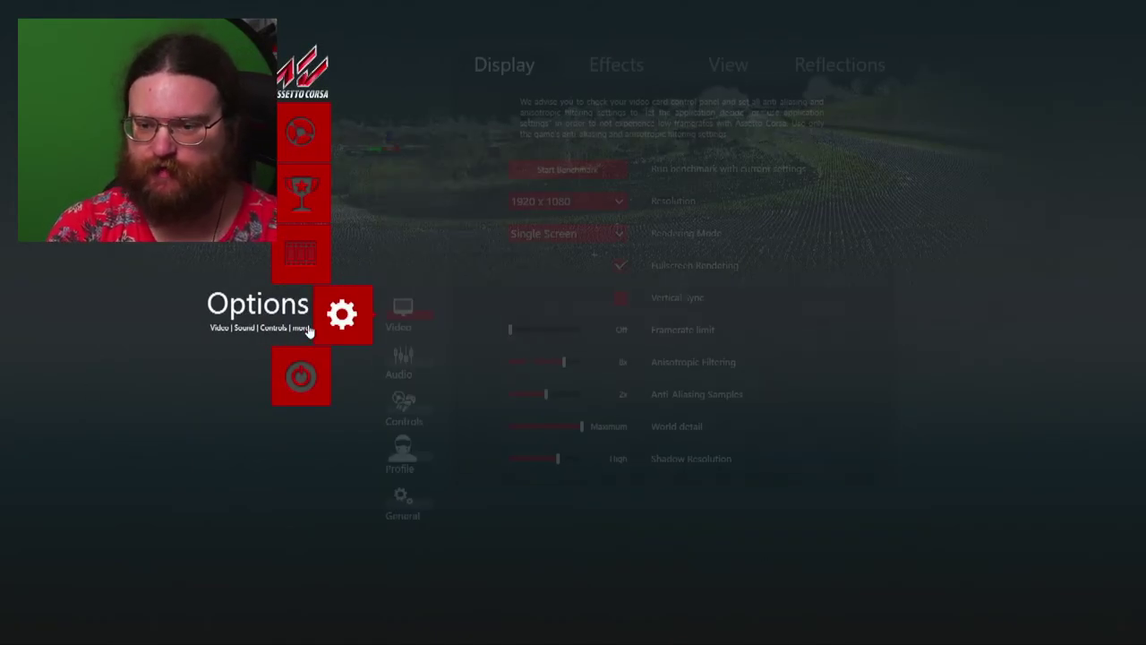
click(405, 407)
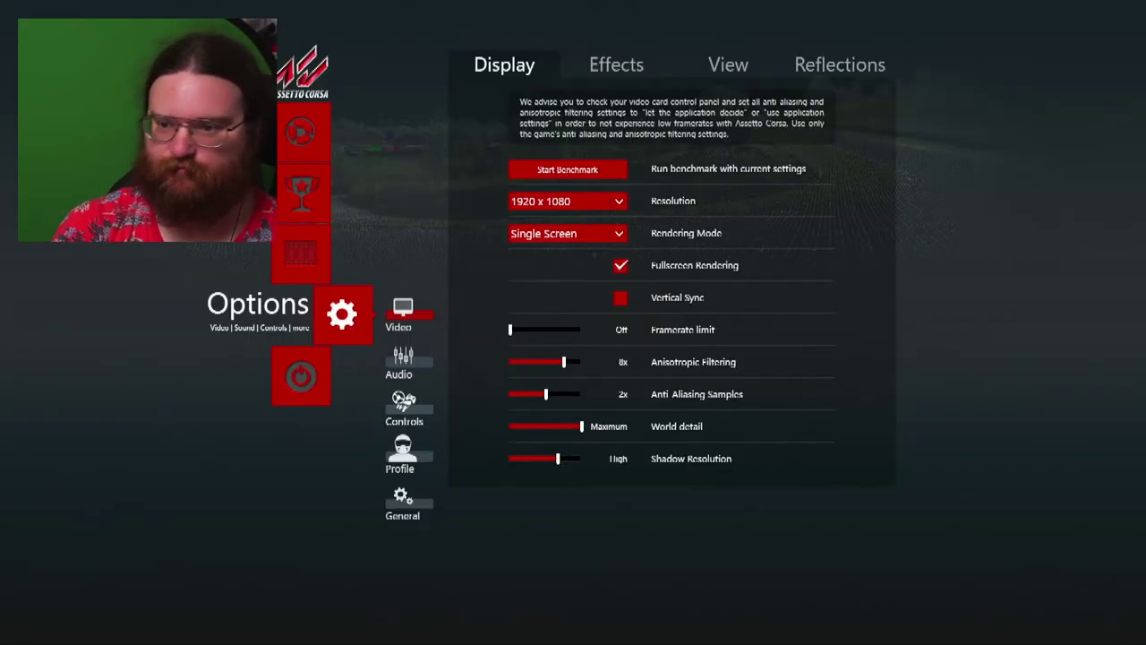
Set up a Practice drive with the small blue Audi hatchback
click(295, 136)
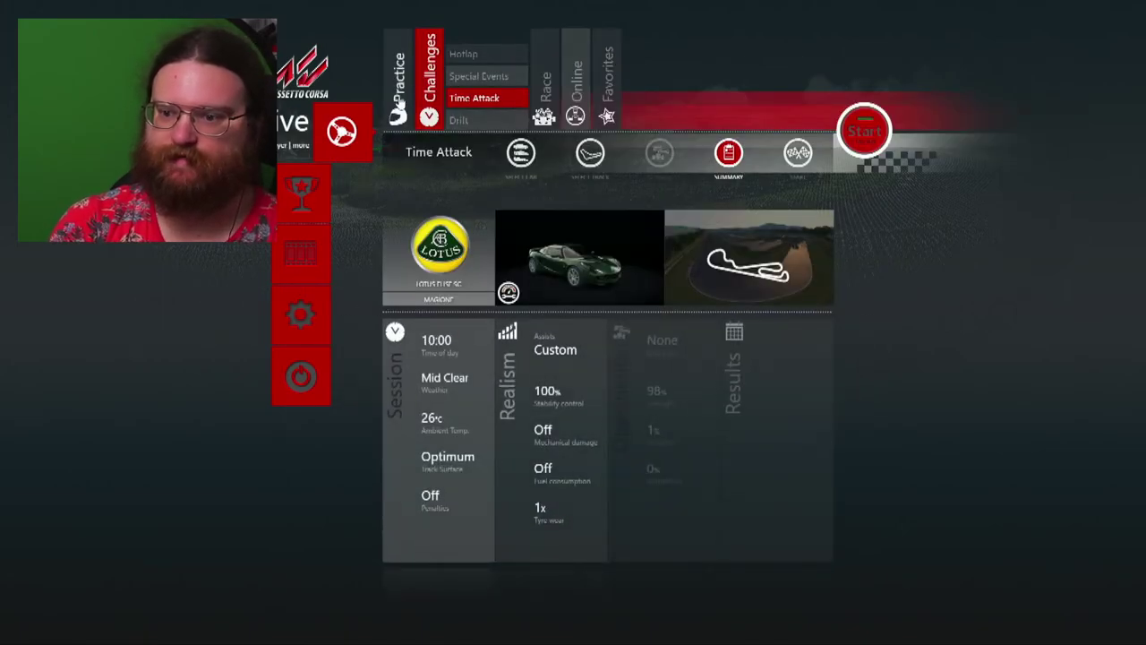
click(394, 115)
click(528, 163)
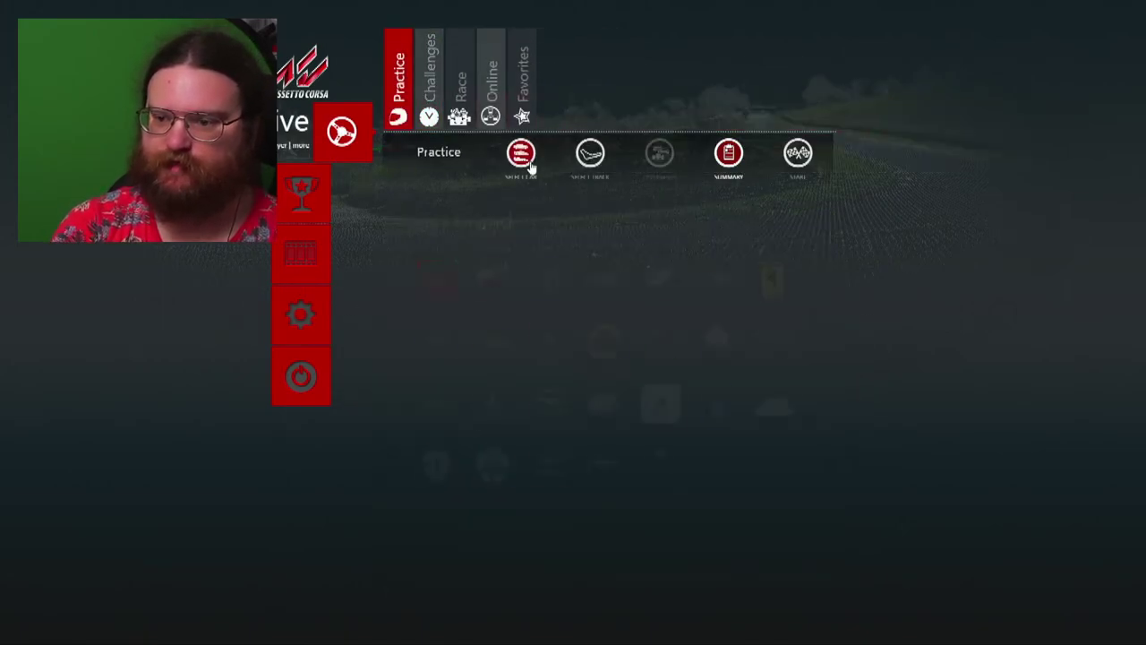
click(598, 291)
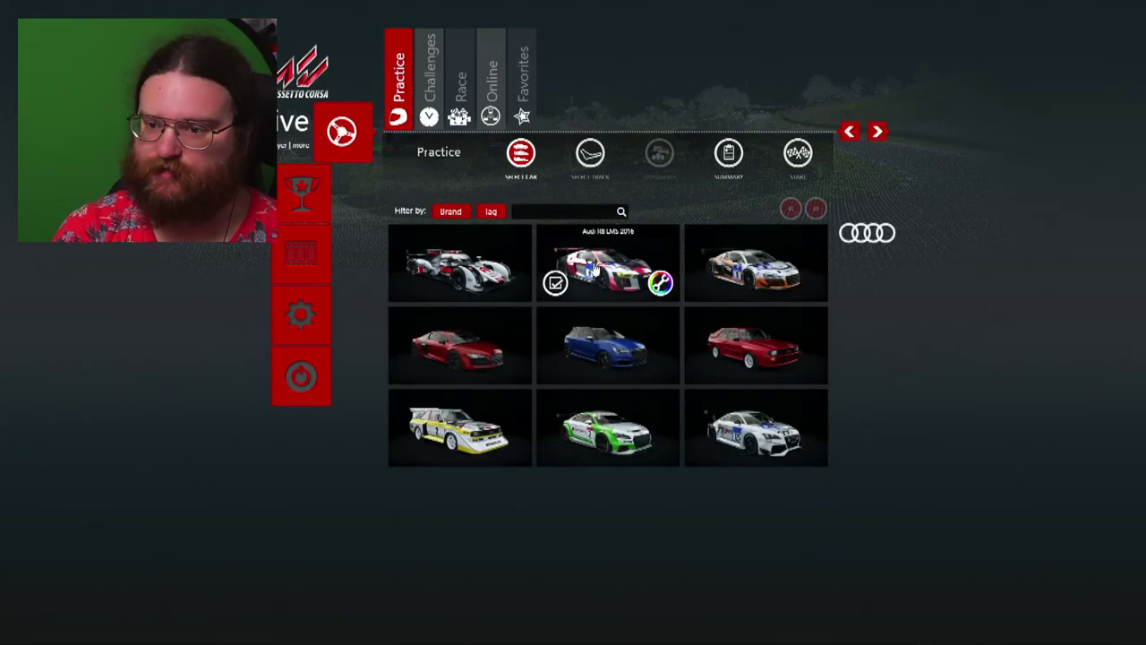
click(634, 360)
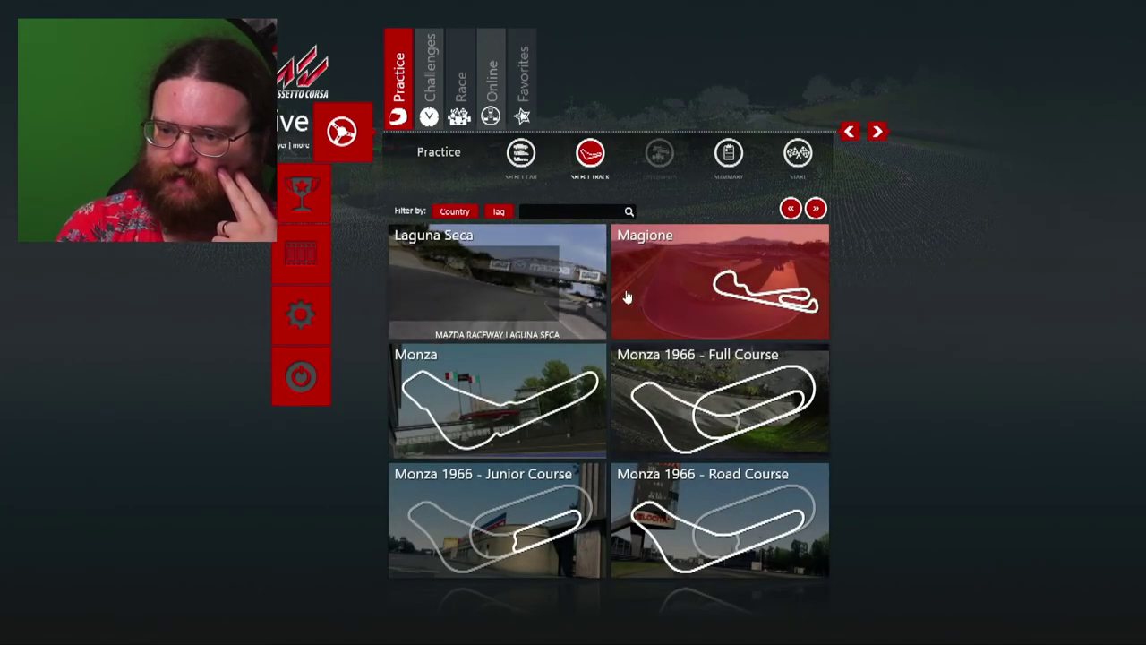
Browse through the available circuits for the practice session
click(816, 209)
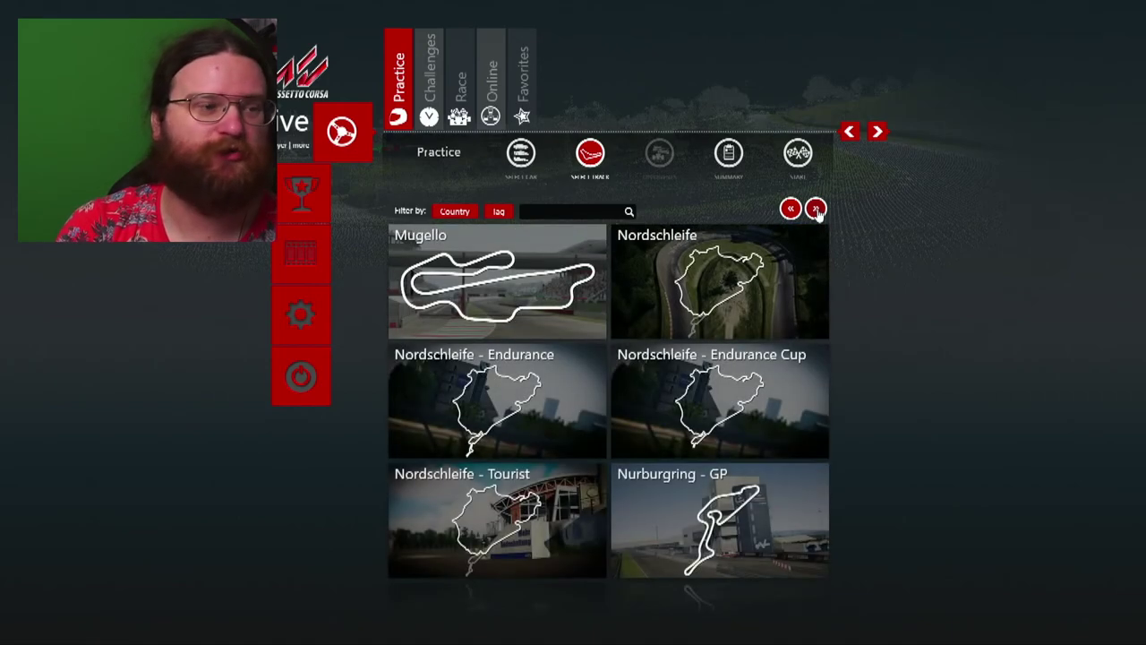
click(815, 209)
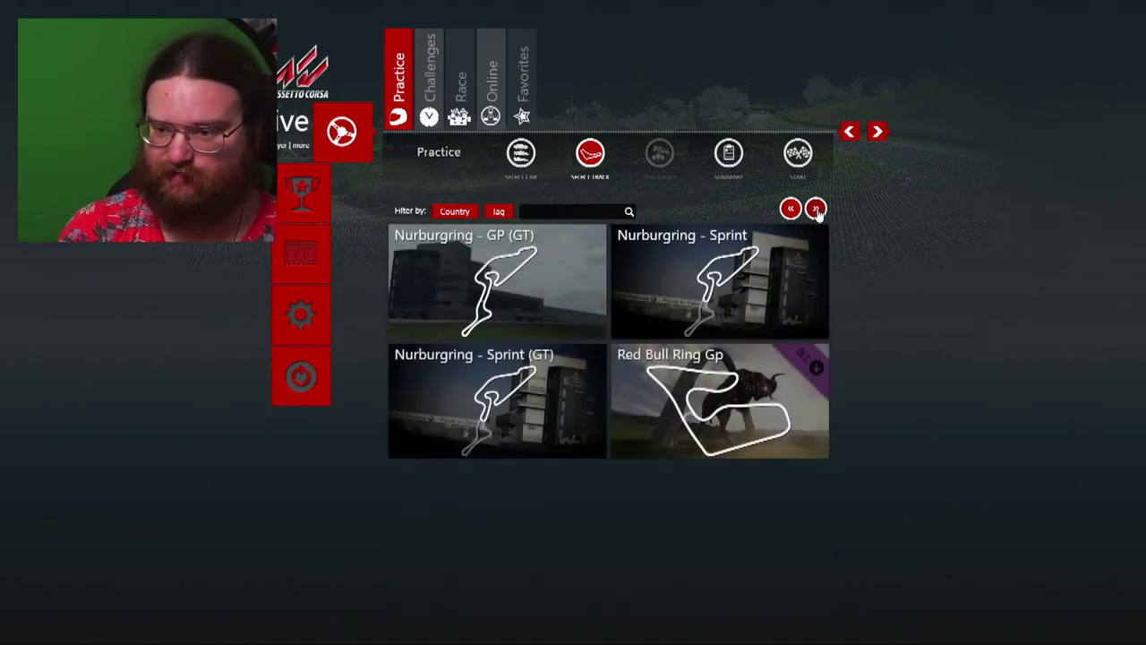